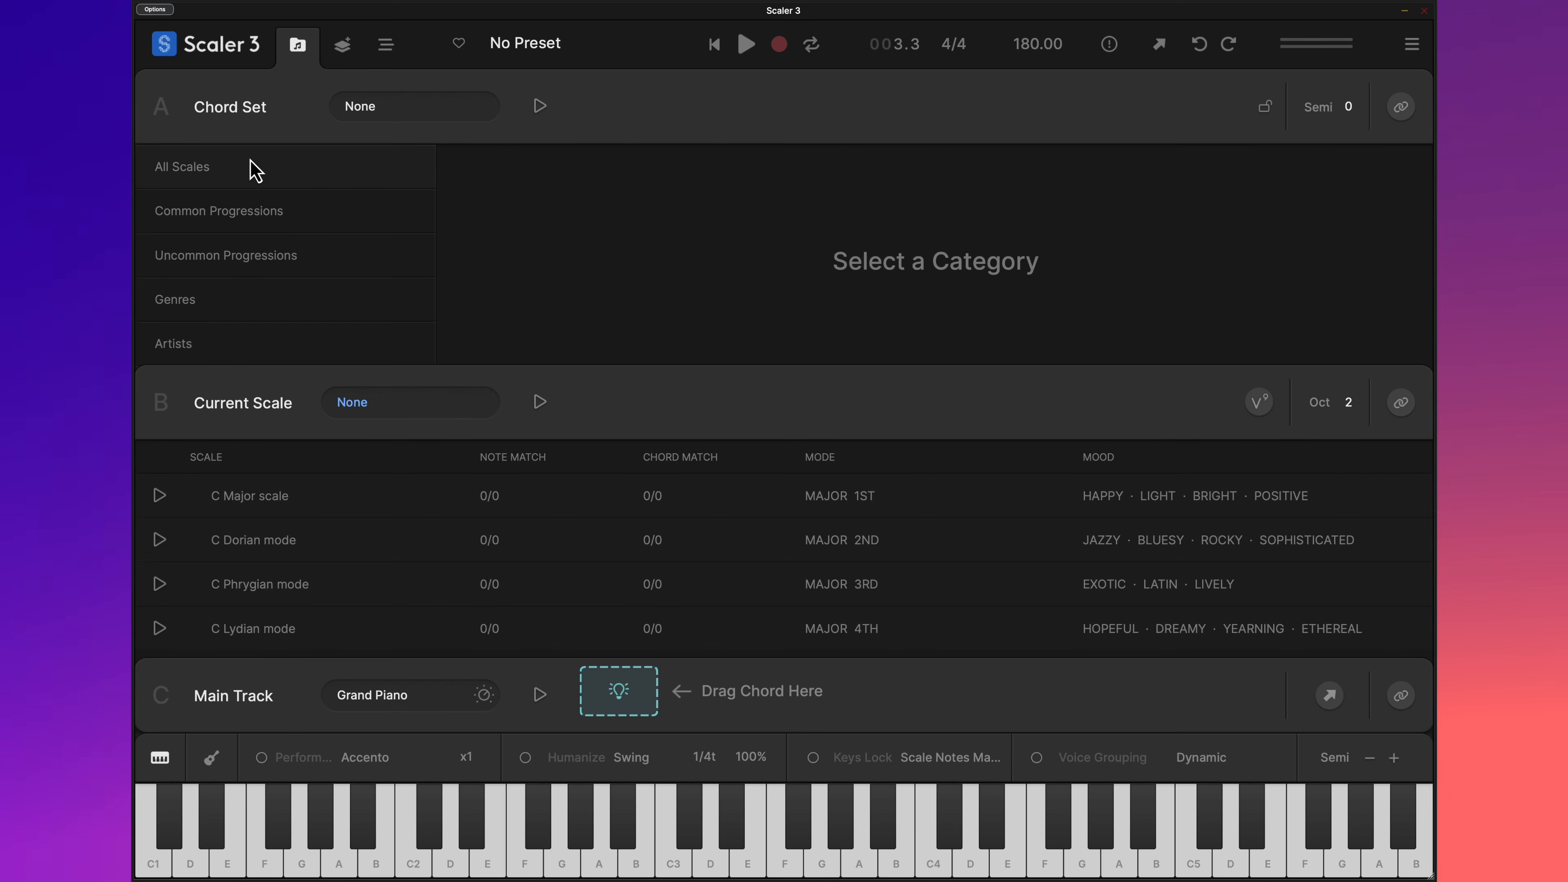
Step: Load the Coloured 1 chord set of the I-IV-ii-V (Happy) common progression and play it
click(254, 211)
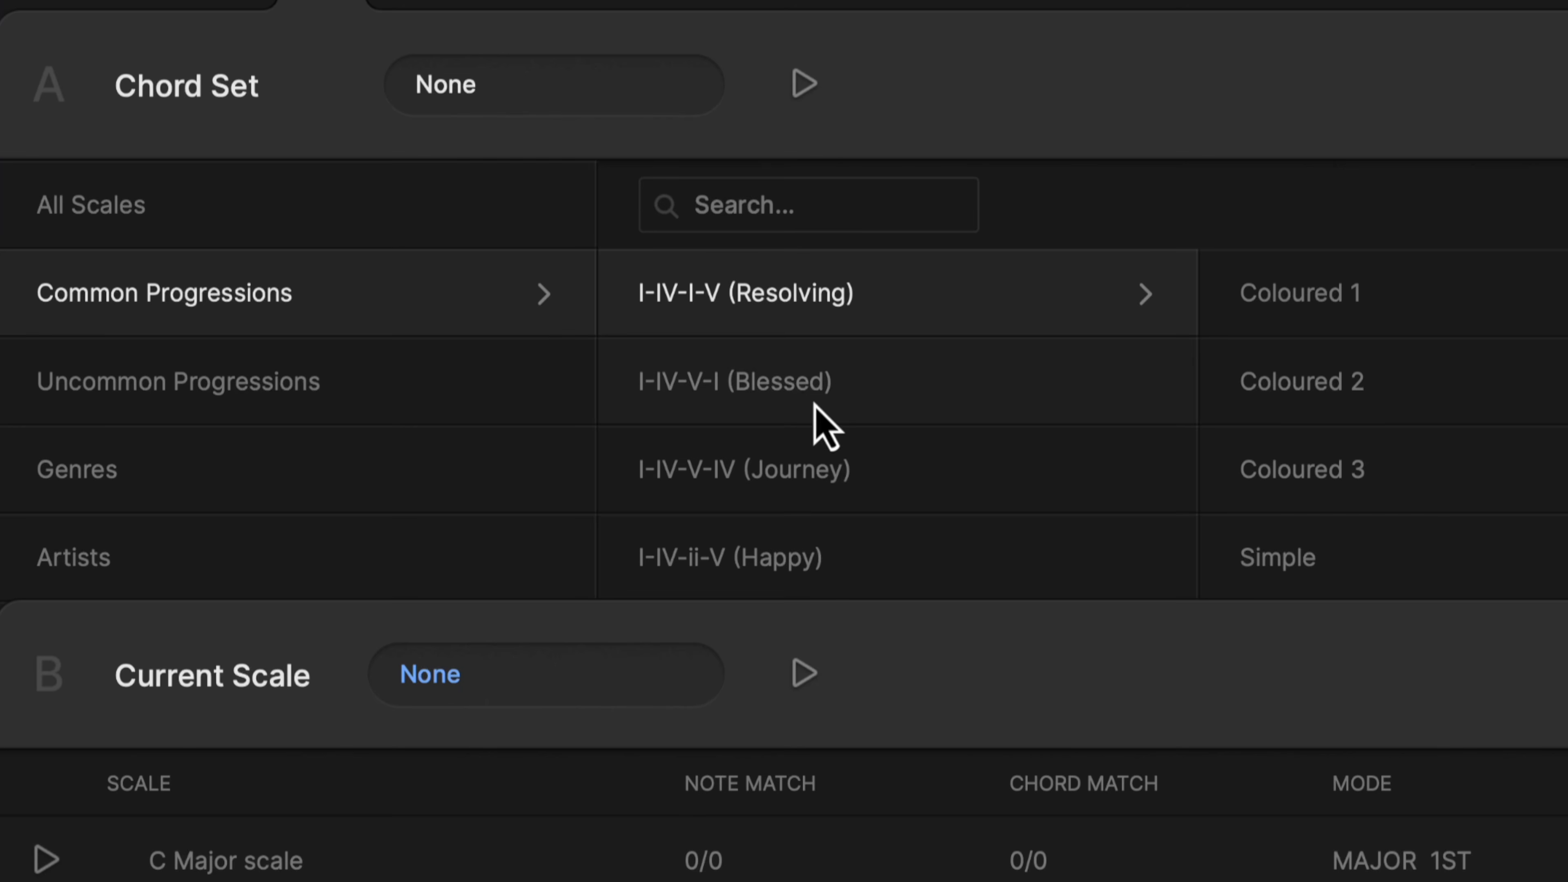
scroll(820, 510, down, 1)
scroll(822, 470, down, 10)
scroll(841, 467, up, 10)
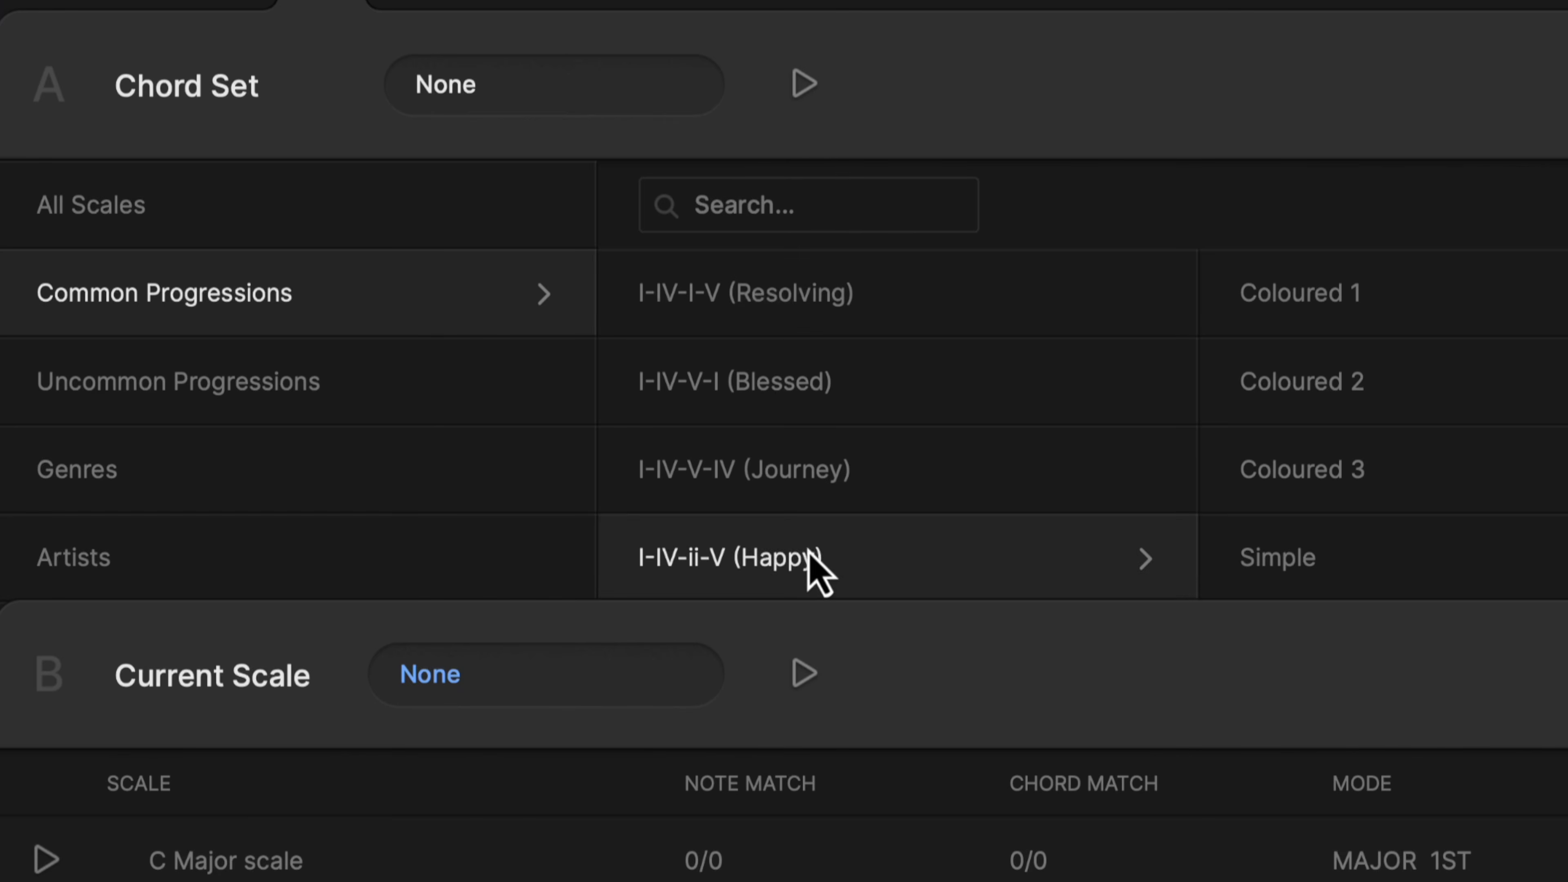
click(1254, 296)
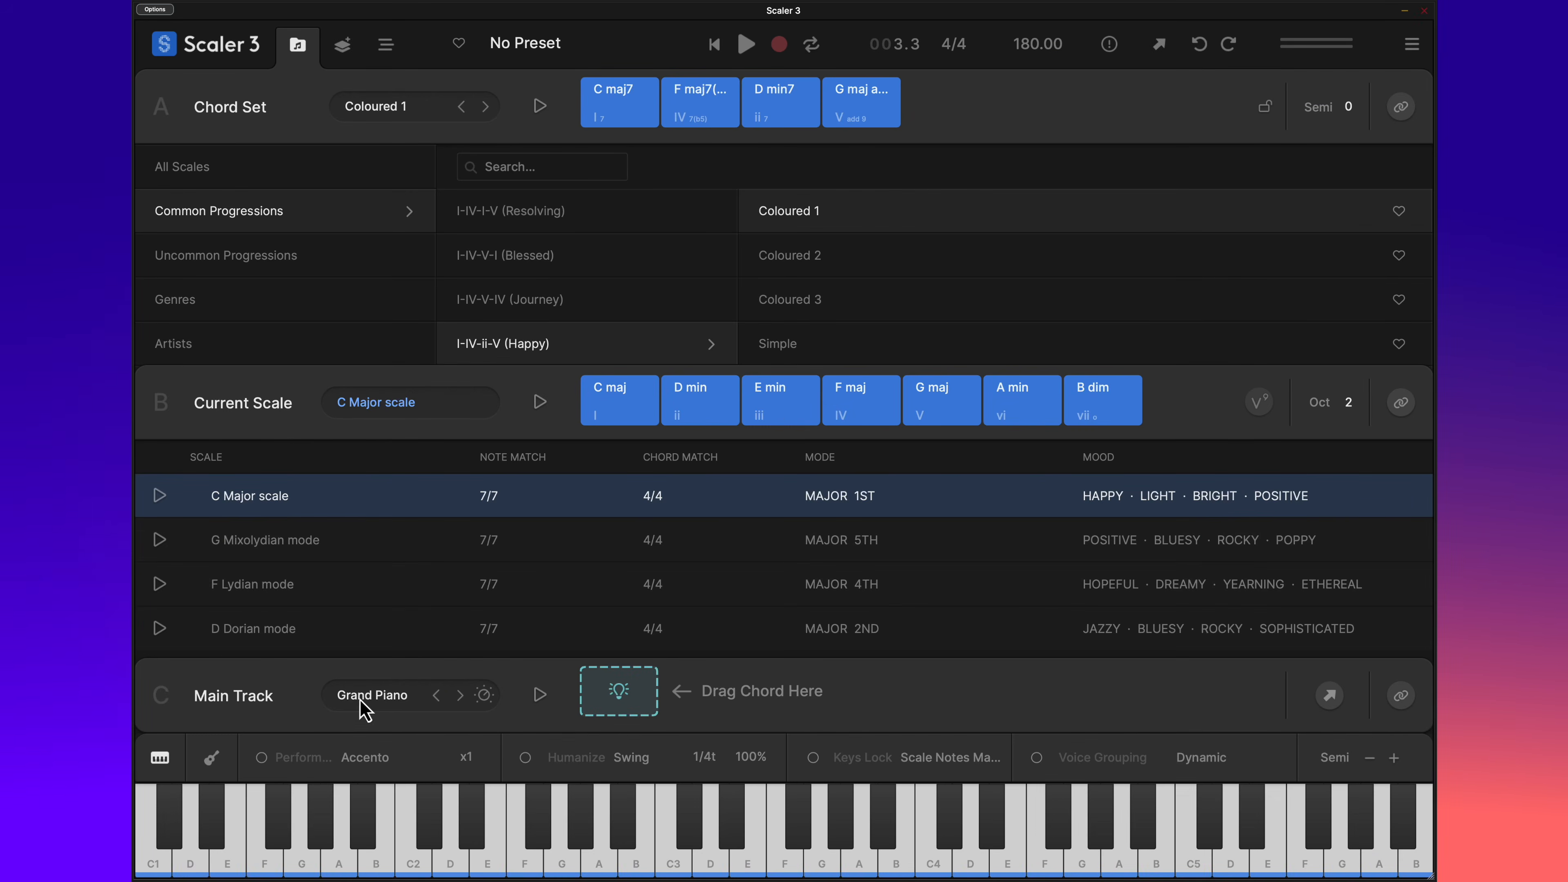
click(540, 110)
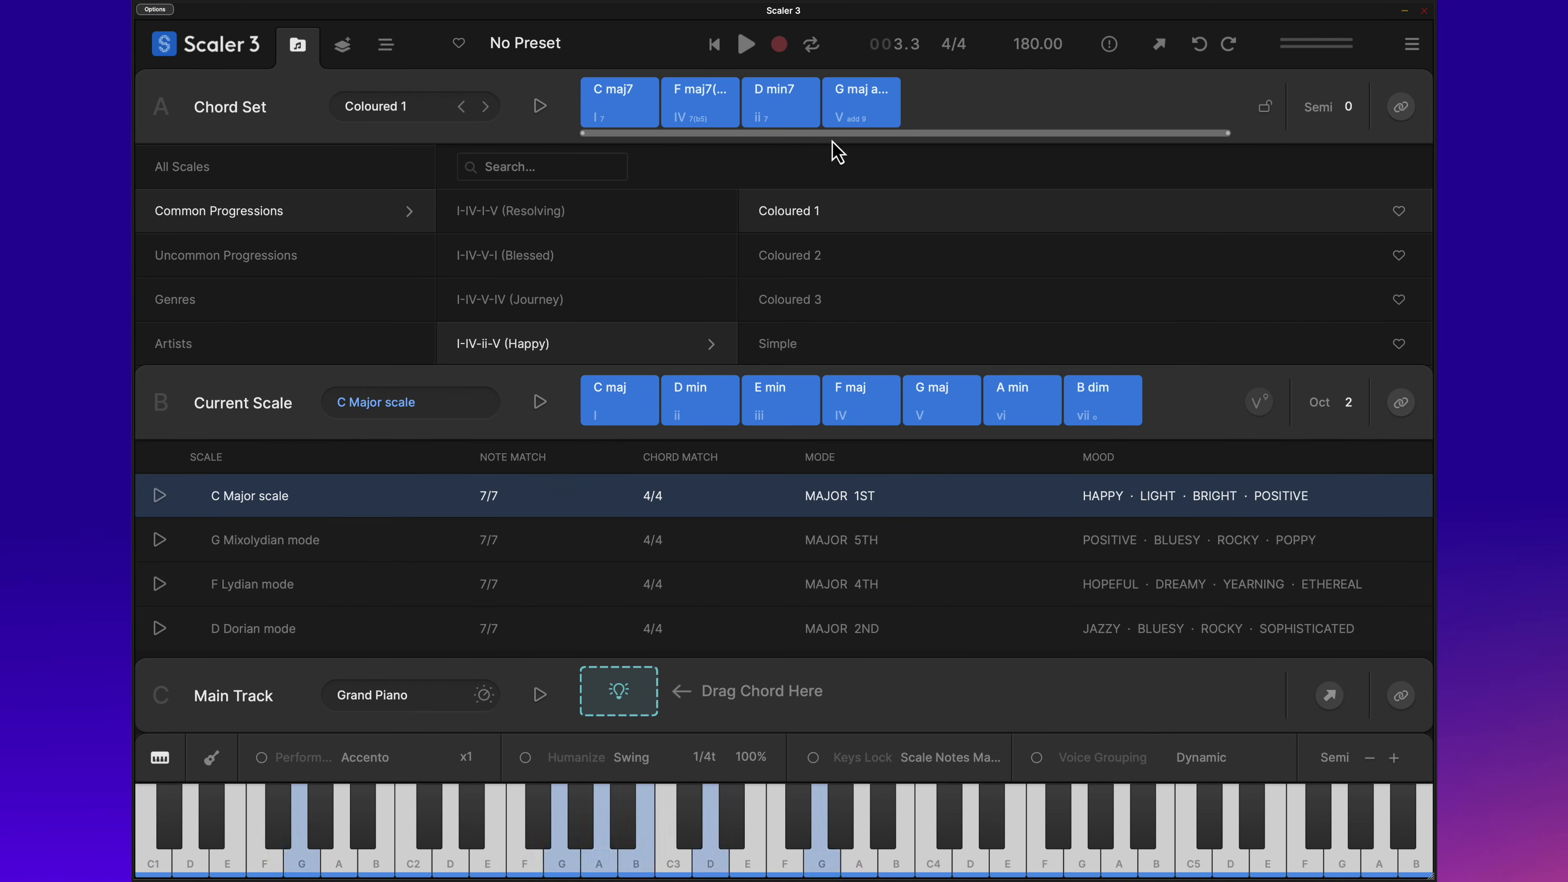
Step: Load the Coloured 3 variation of the same progression and play it for comparison
click(793, 304)
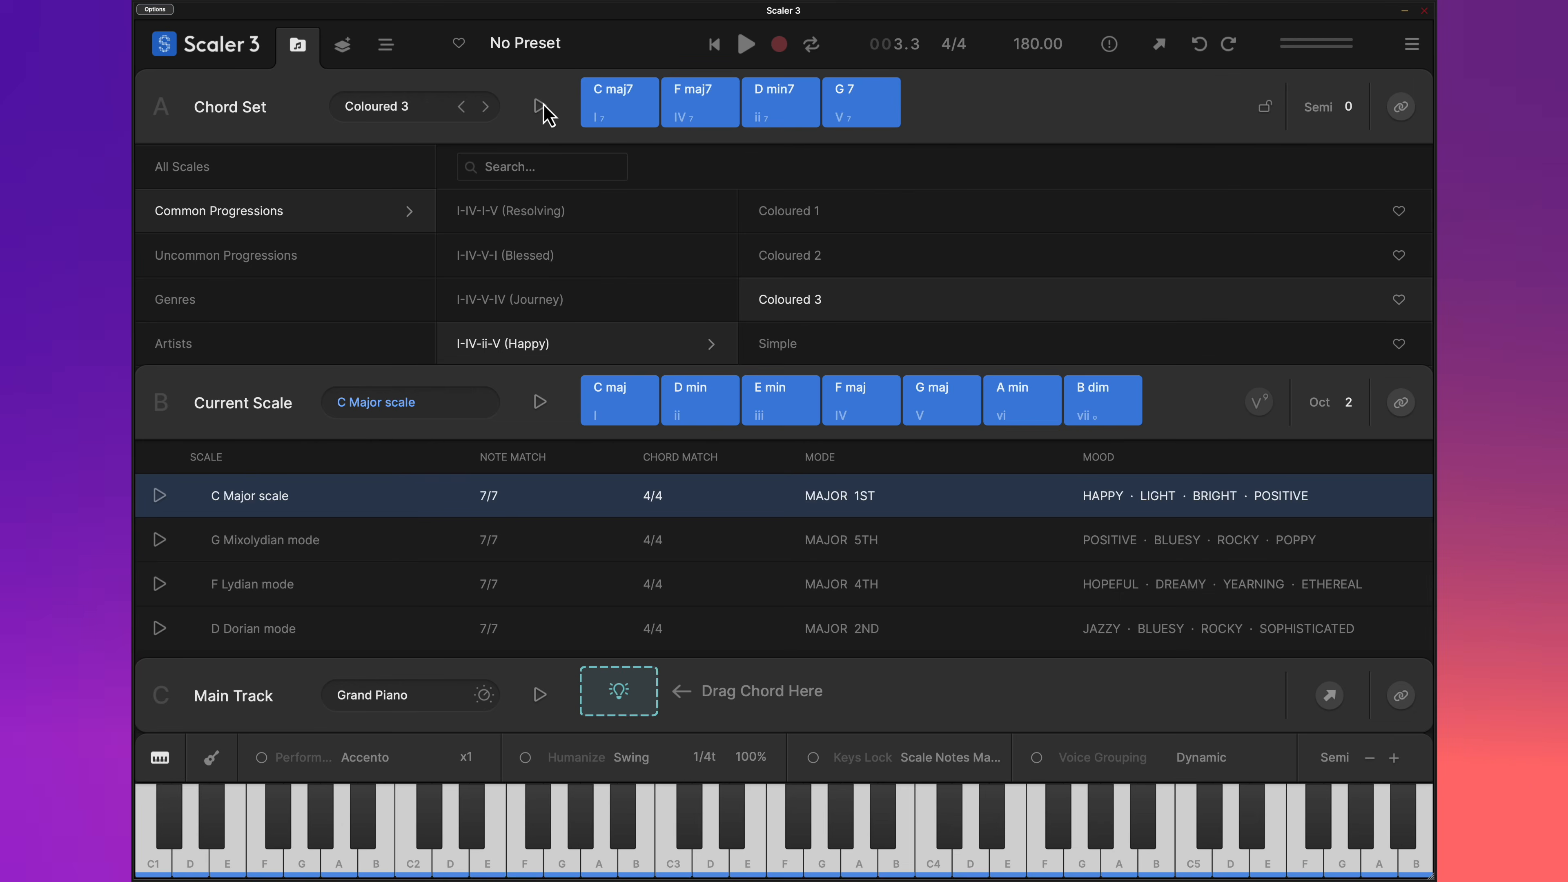
click(539, 106)
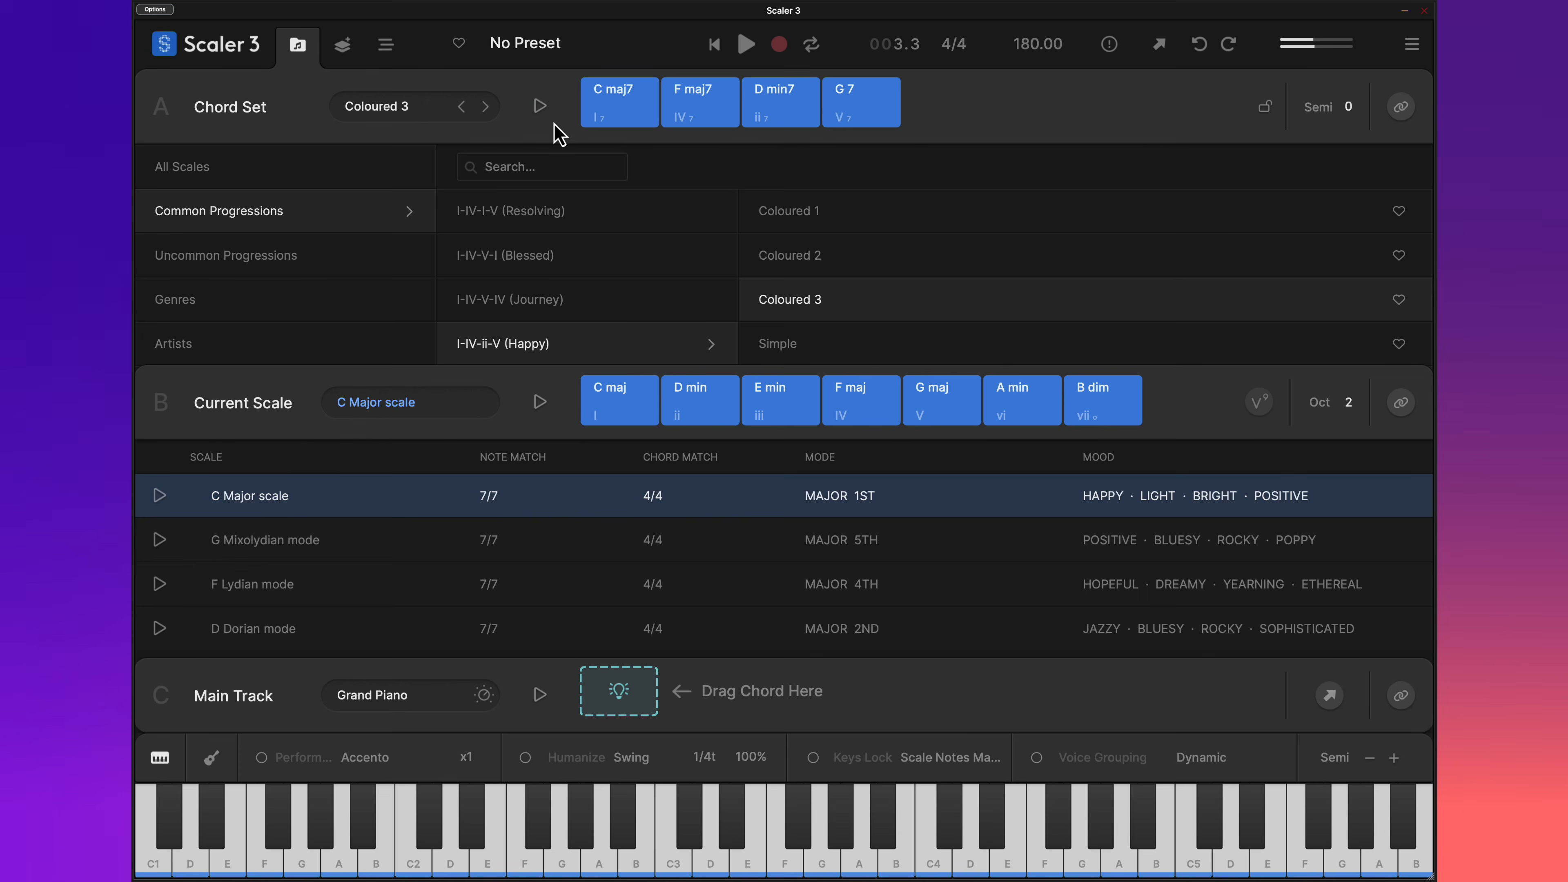
Step: Reload the Coloured 1 chord set and add all four of its chords to the Main Track
click(793, 223)
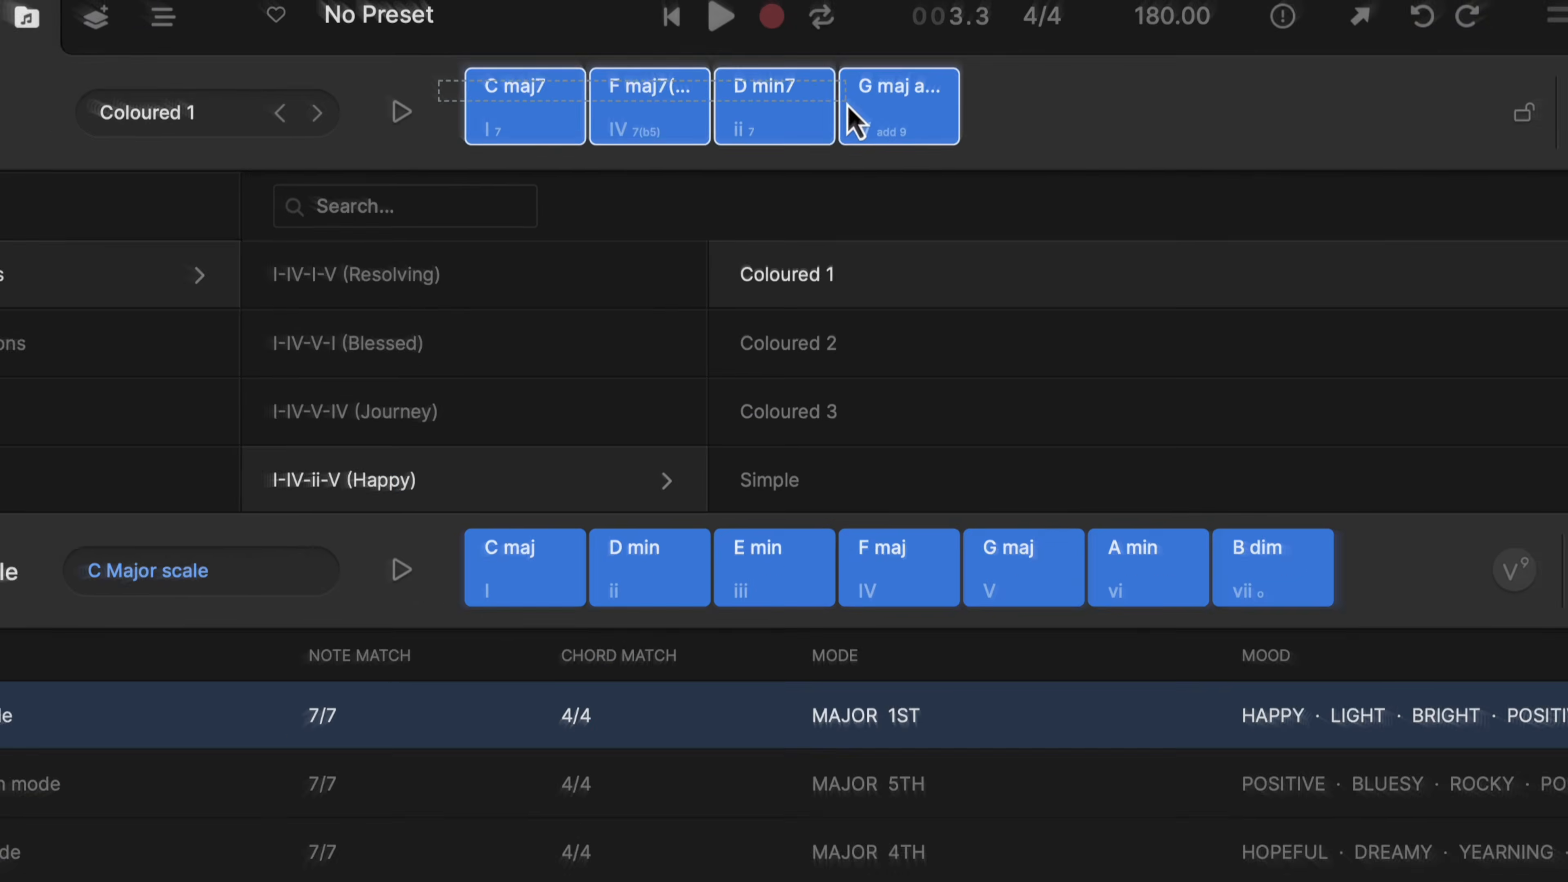
right_click(831, 101)
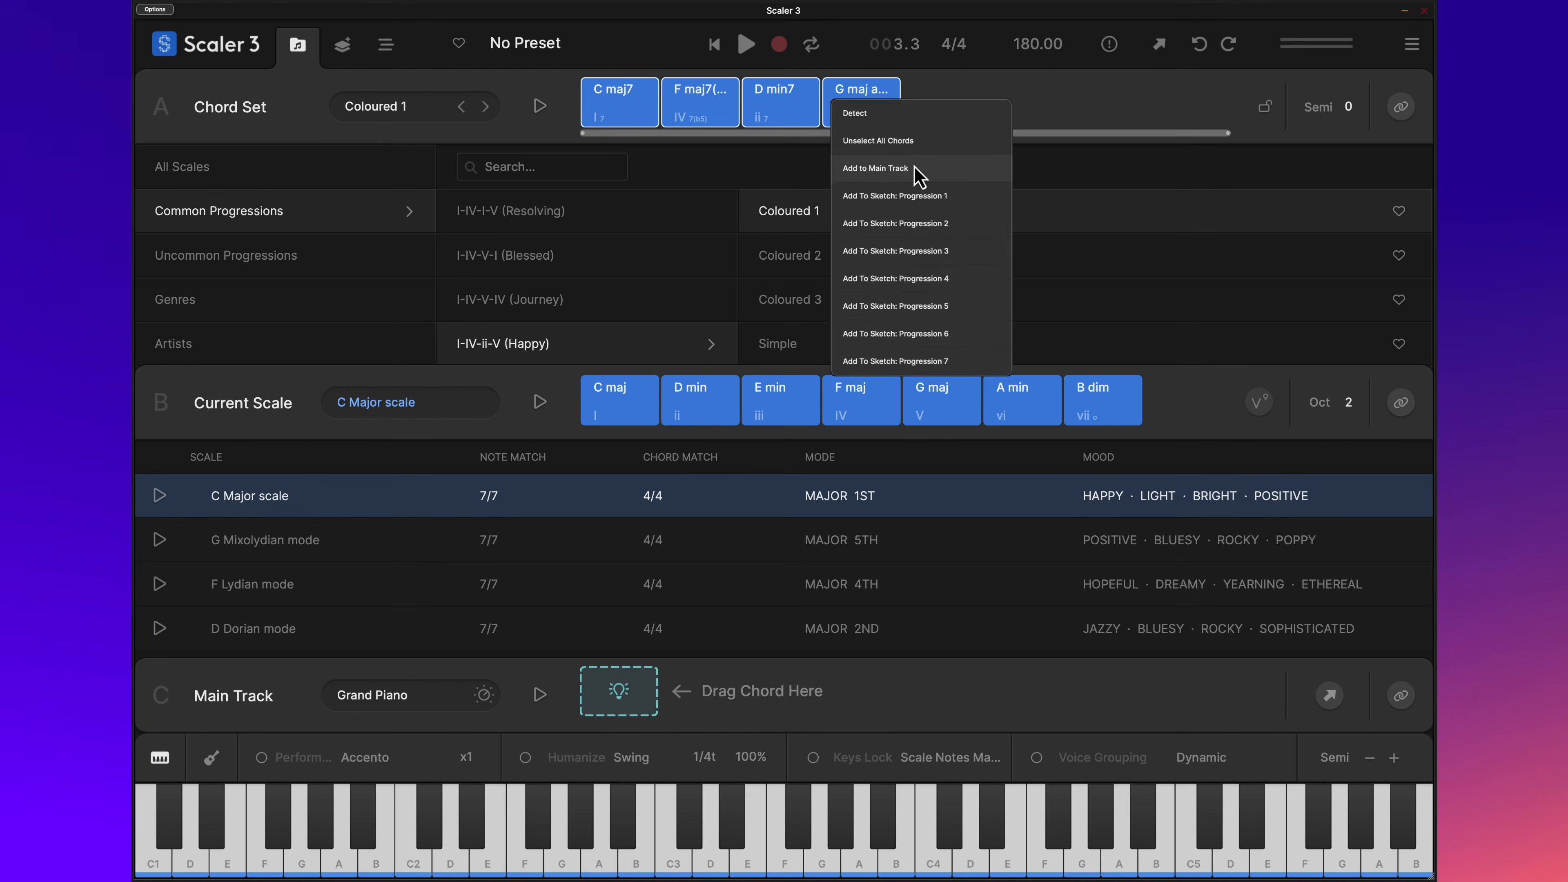
click(929, 180)
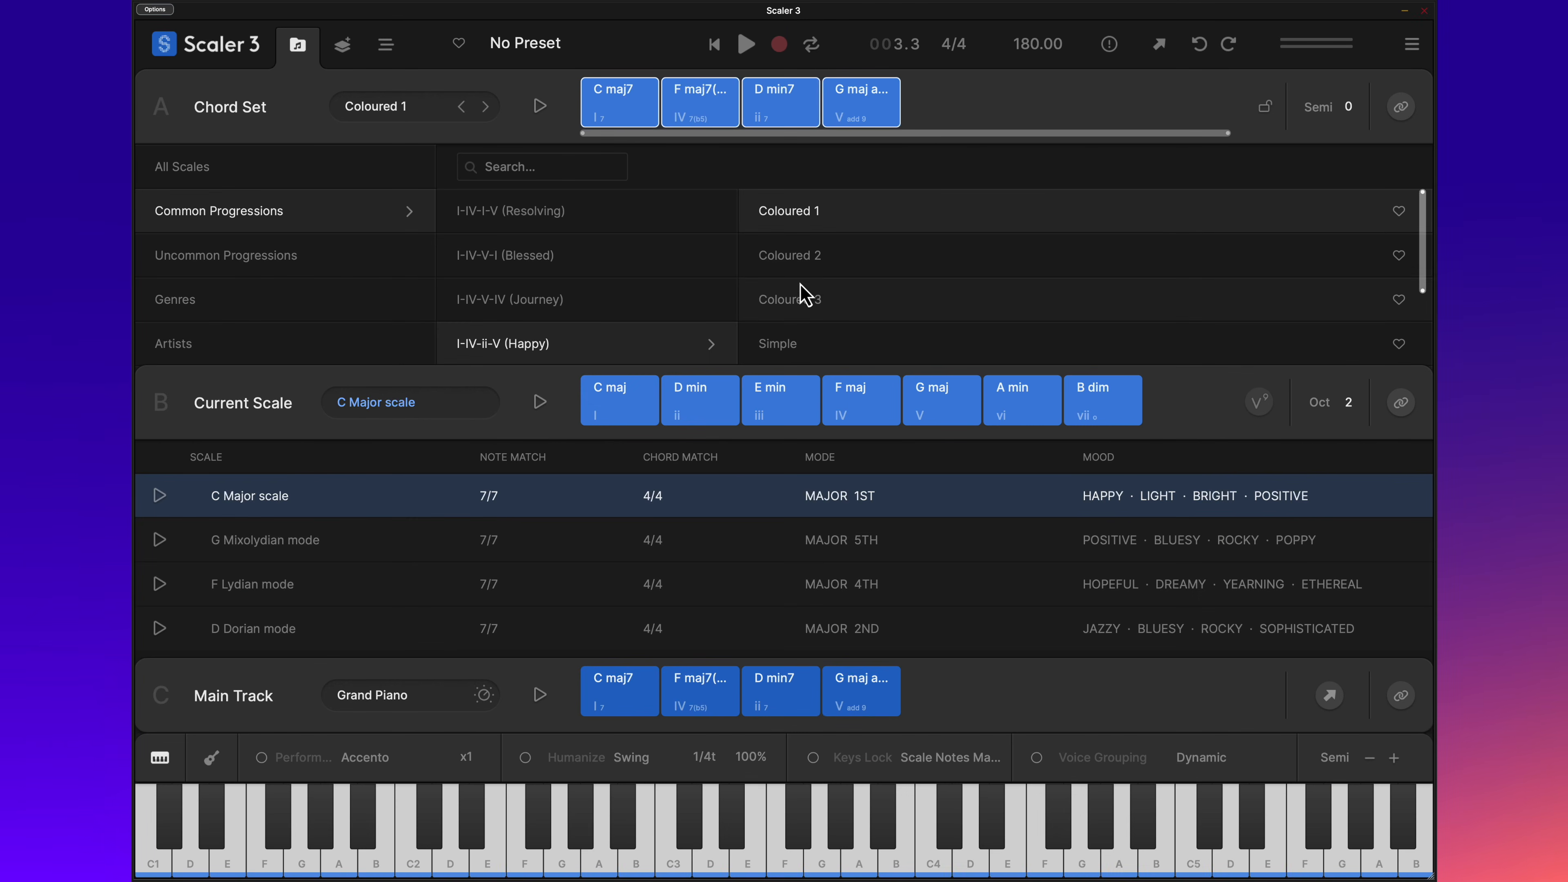
Step: Load the Coloured 3 chord set and add its first three chords, C maj7, F maj7 and D min7, to the Main Track
click(796, 302)
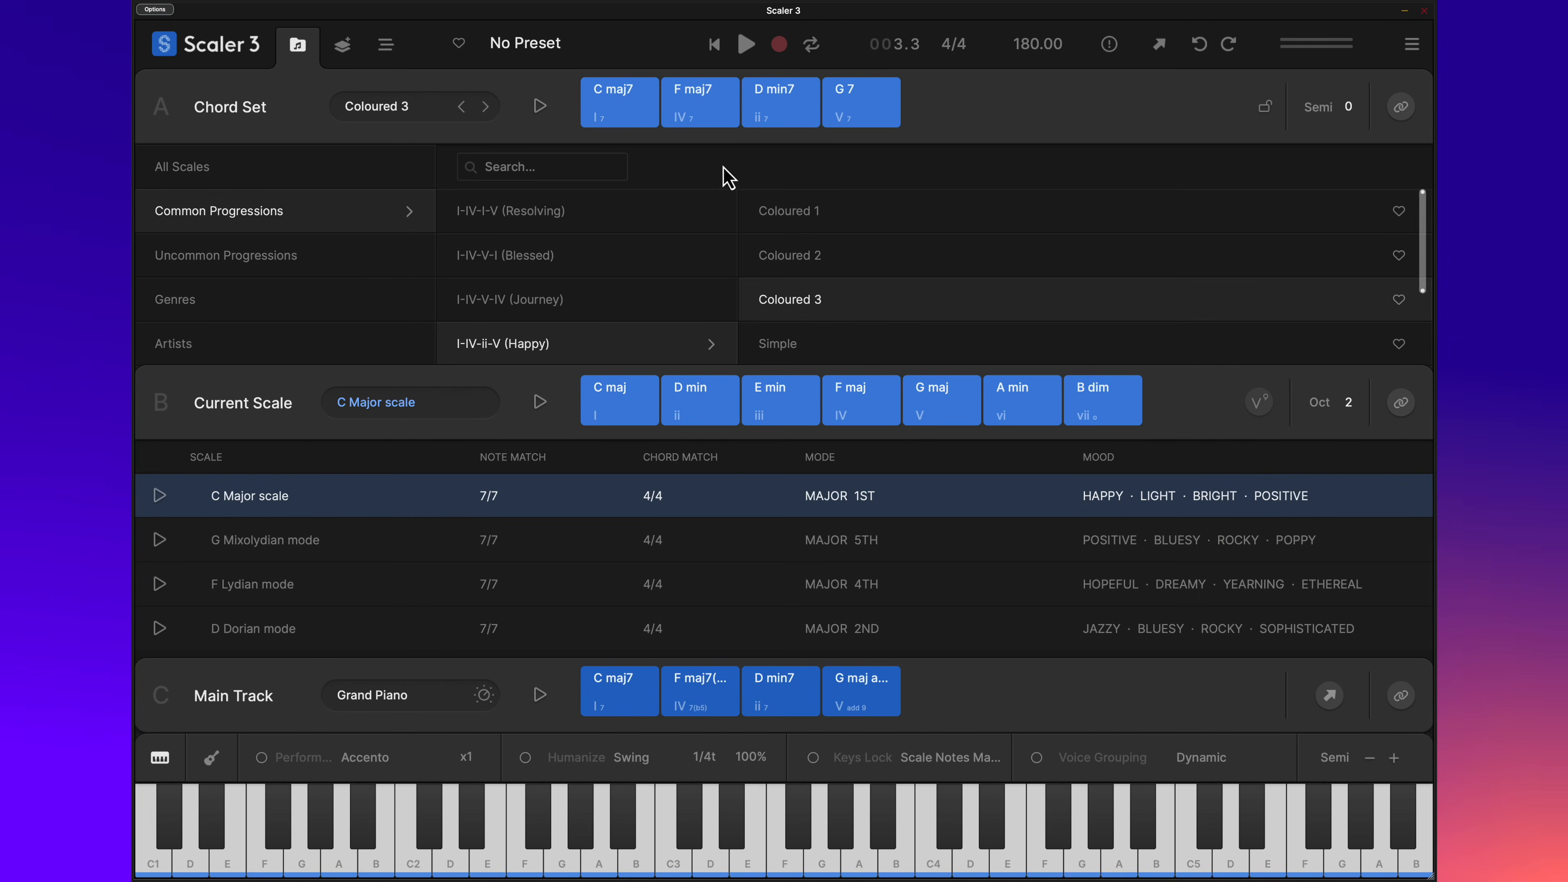
click(595, 96)
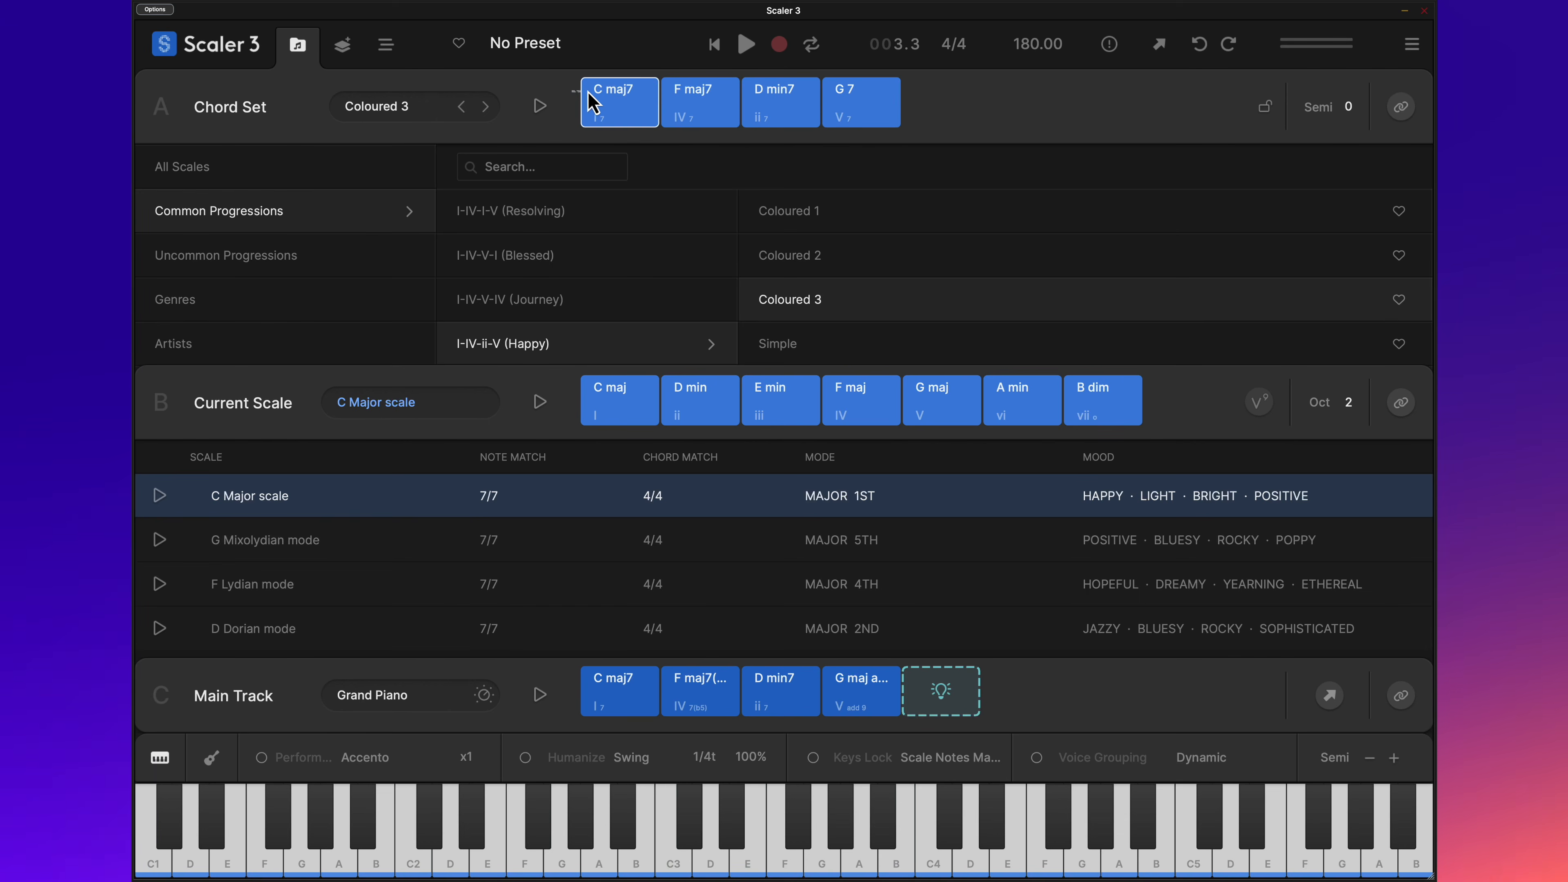
right_click(779, 111)
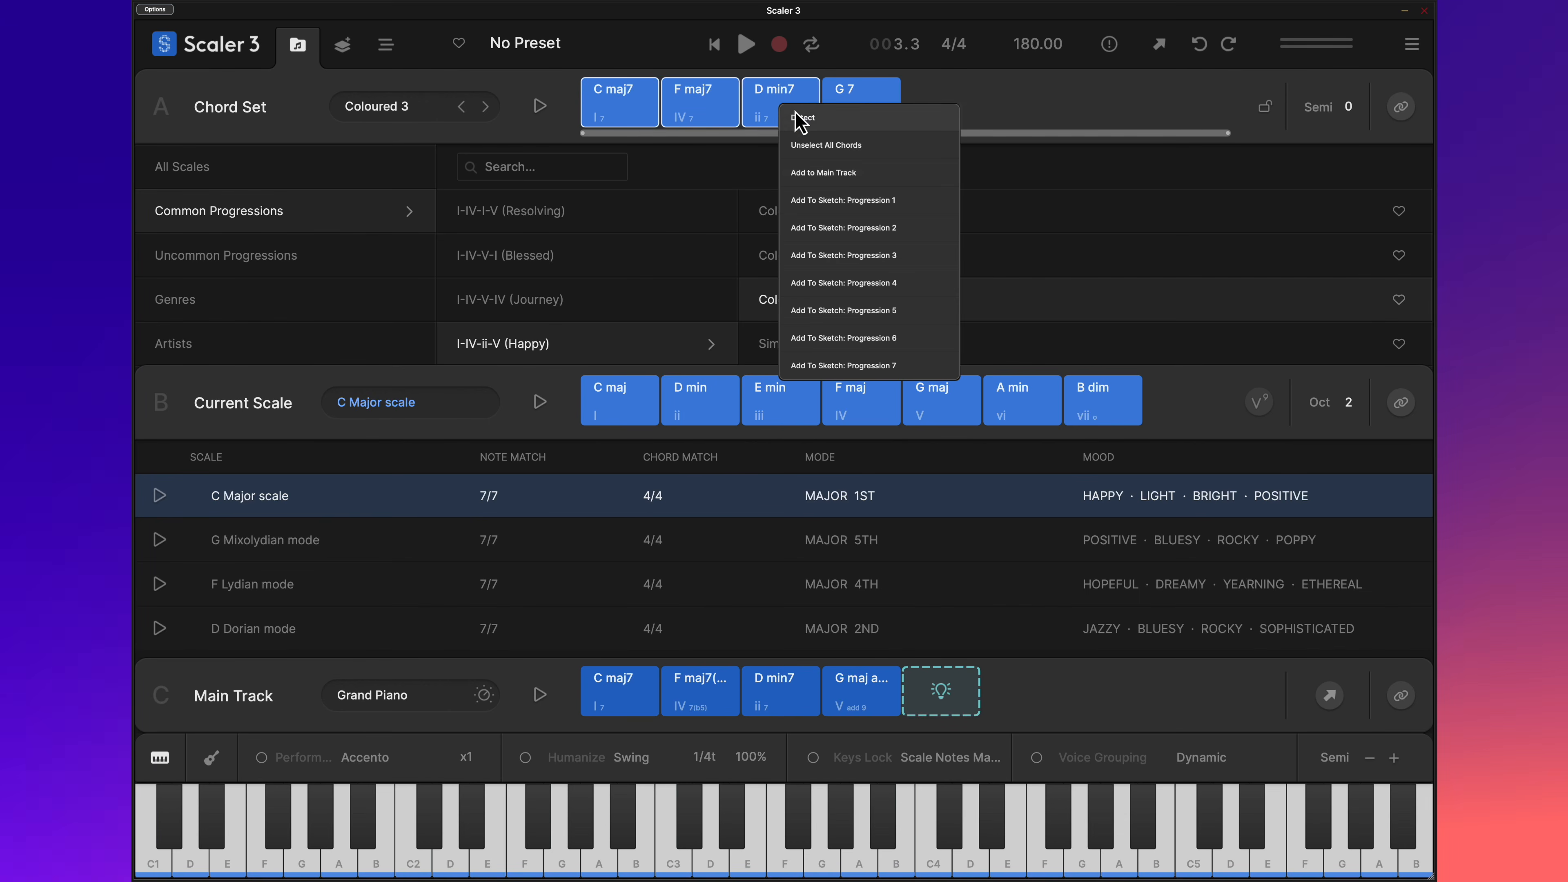
click(891, 179)
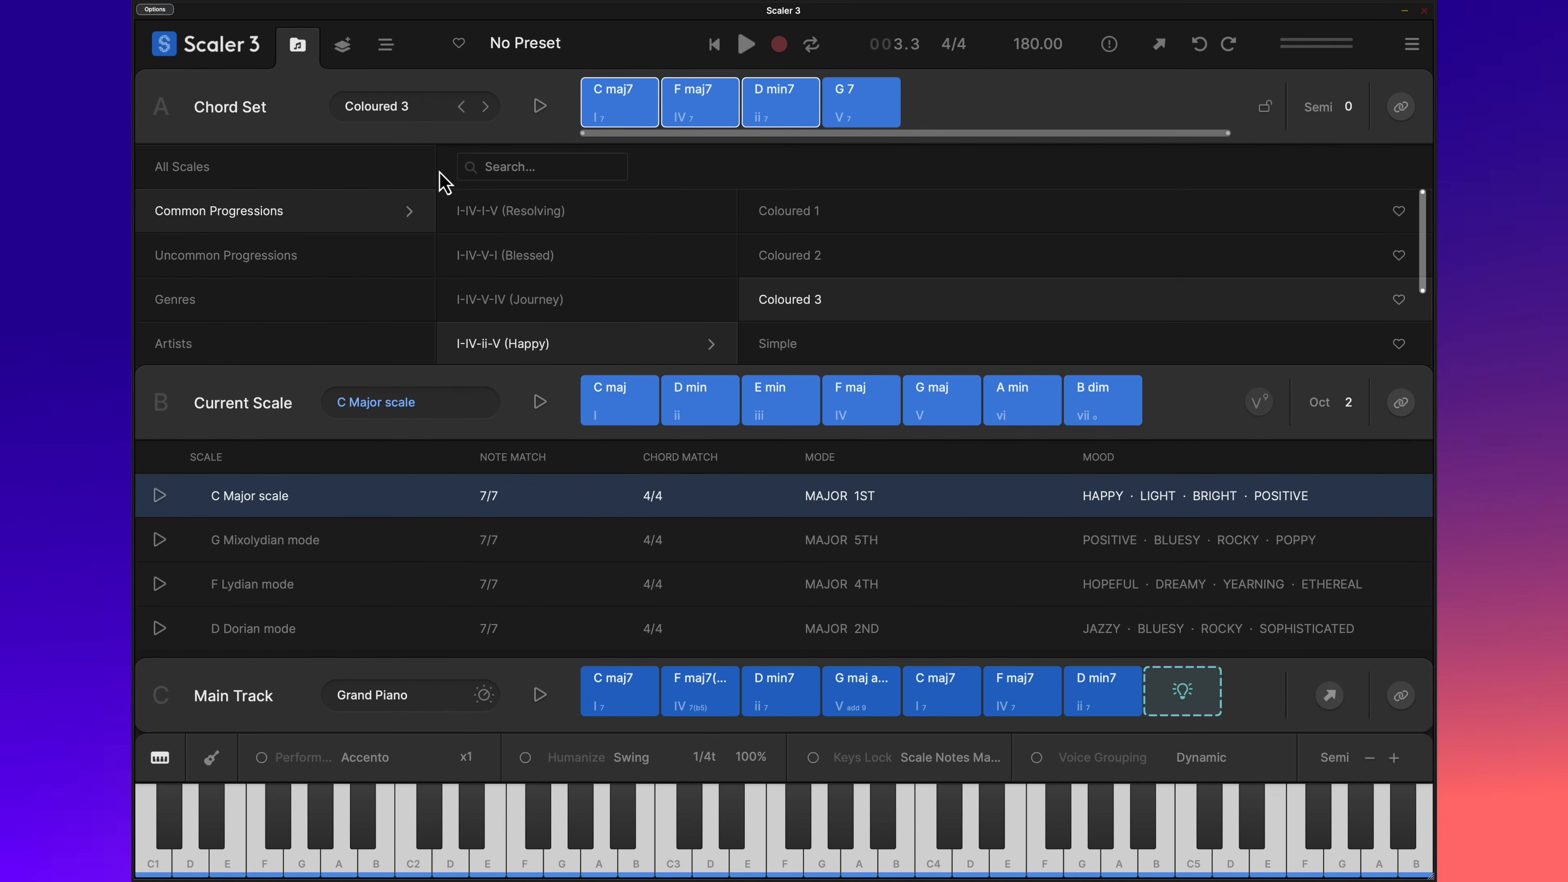
Step: Set up a progression modulation from C Major to D Major and audition the A maj chord in the modulation pathway
click(344, 46)
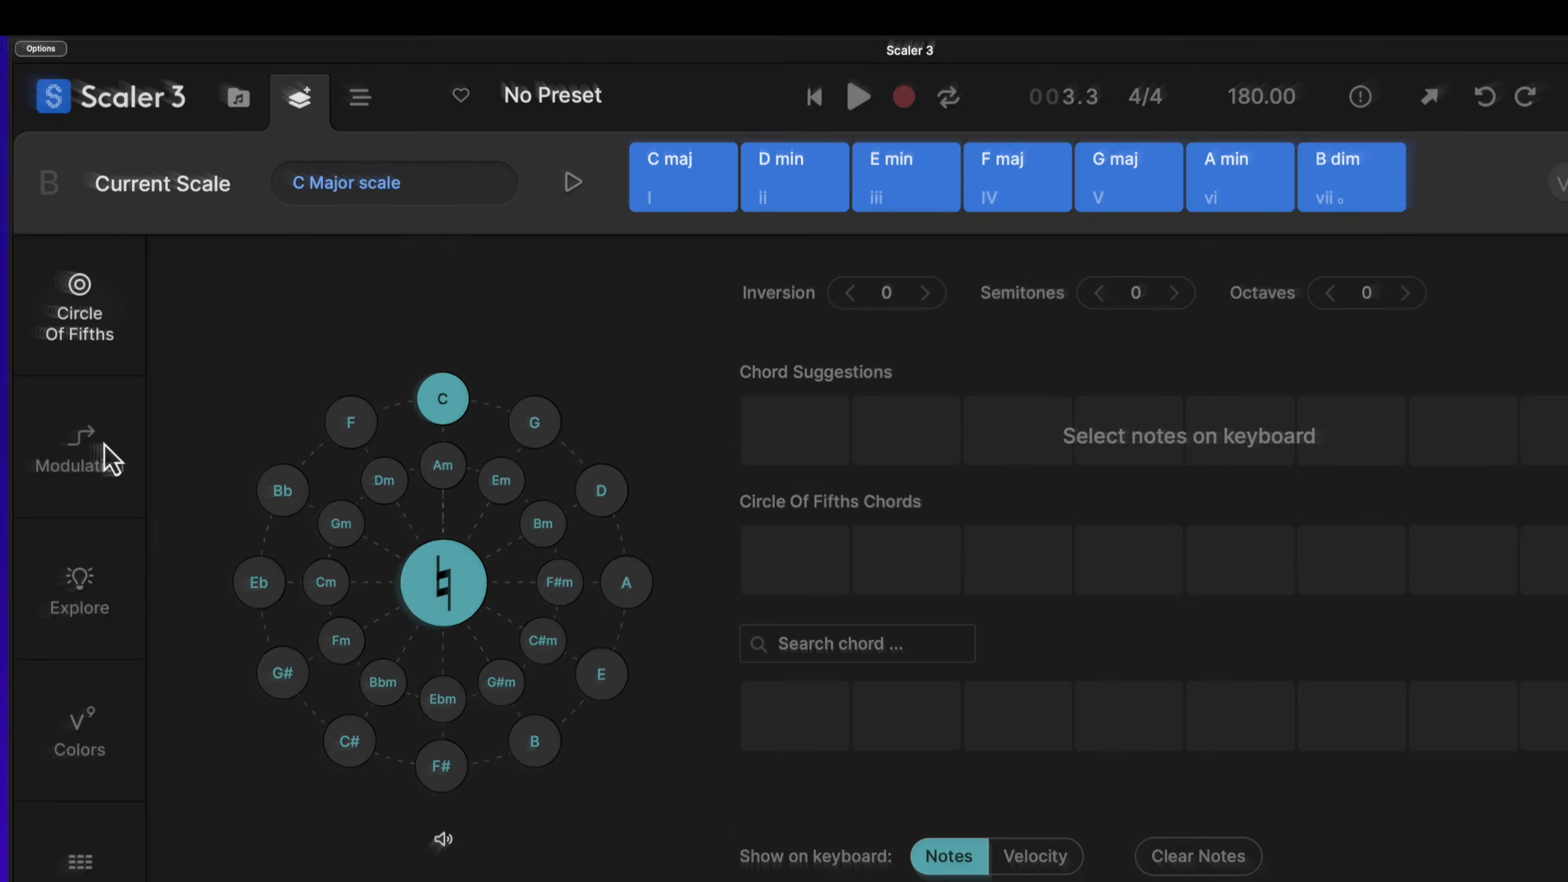
click(190, 301)
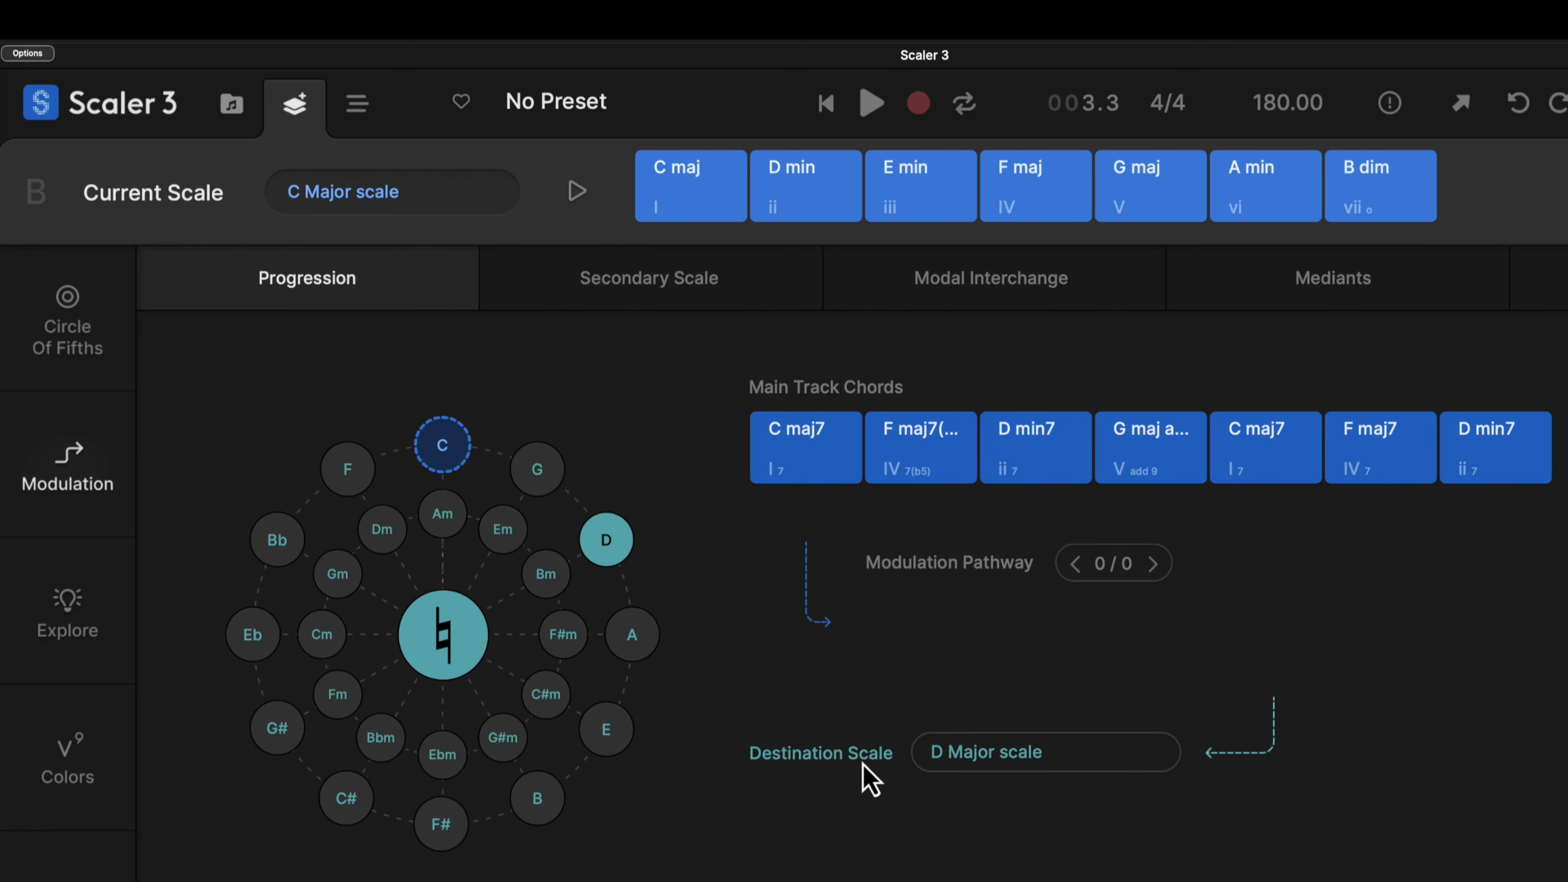
click(616, 541)
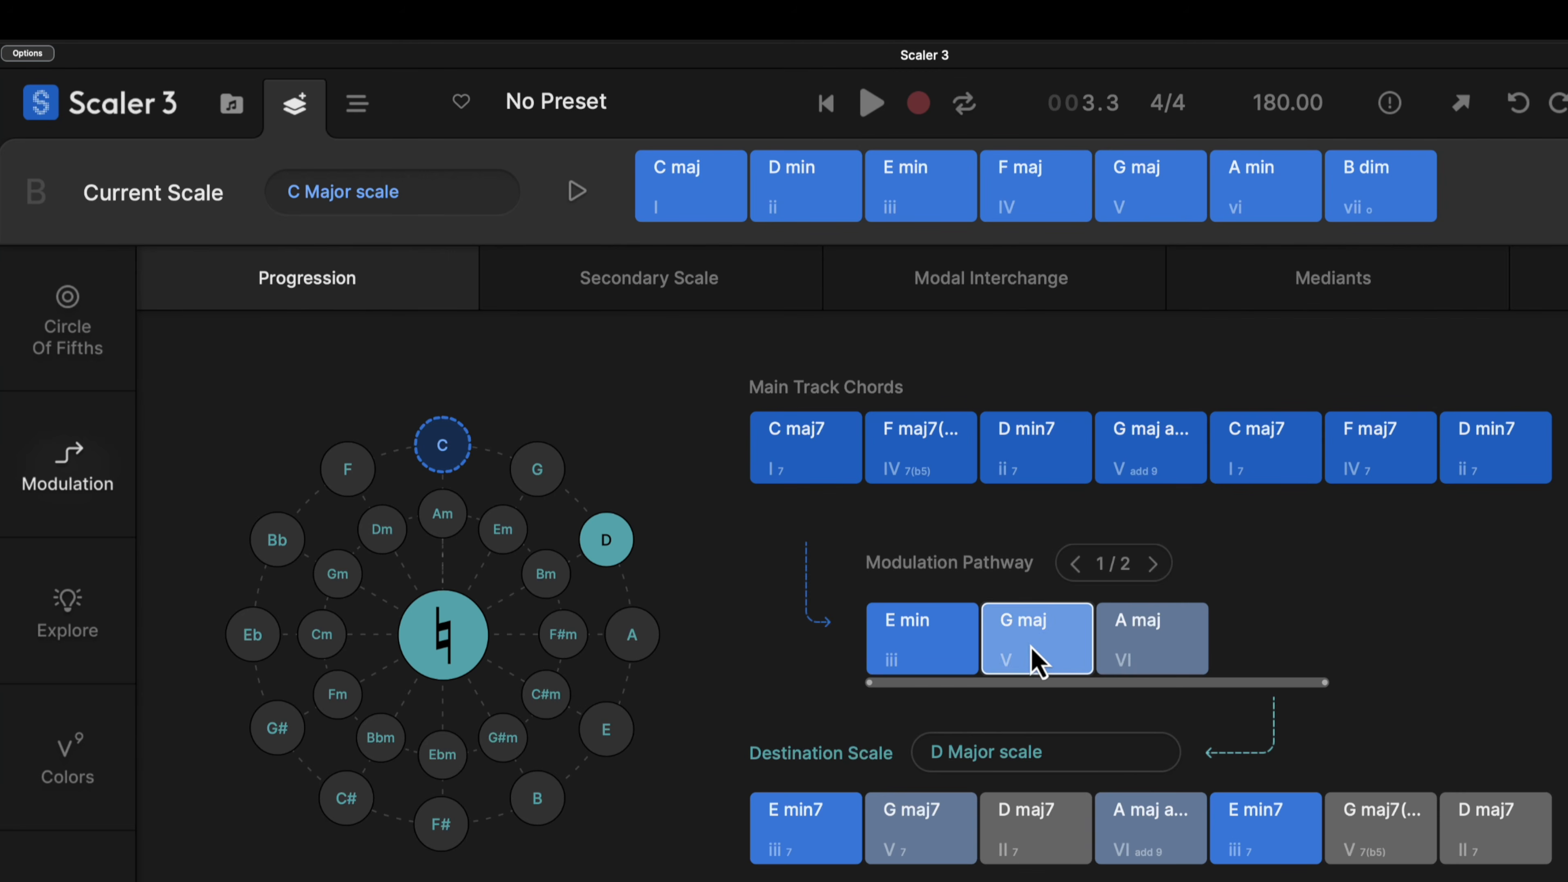
click(1195, 656)
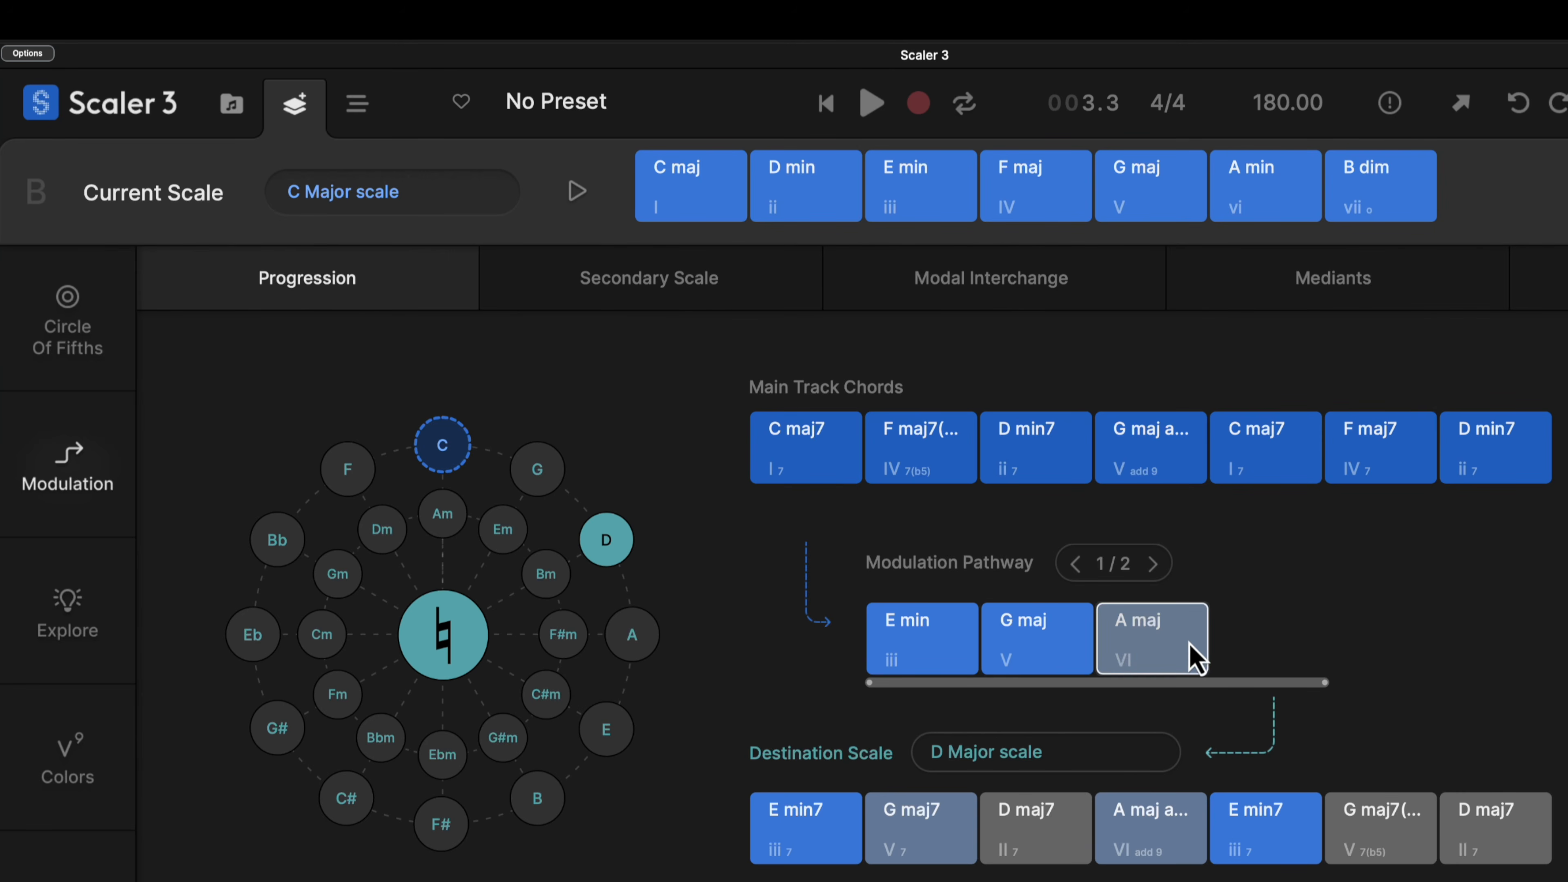
Step: Append the modulation pathway's G maj and A maj and the destination scale's D maj7 to the end of the Main Track
drag(1068, 658, 1536, 881)
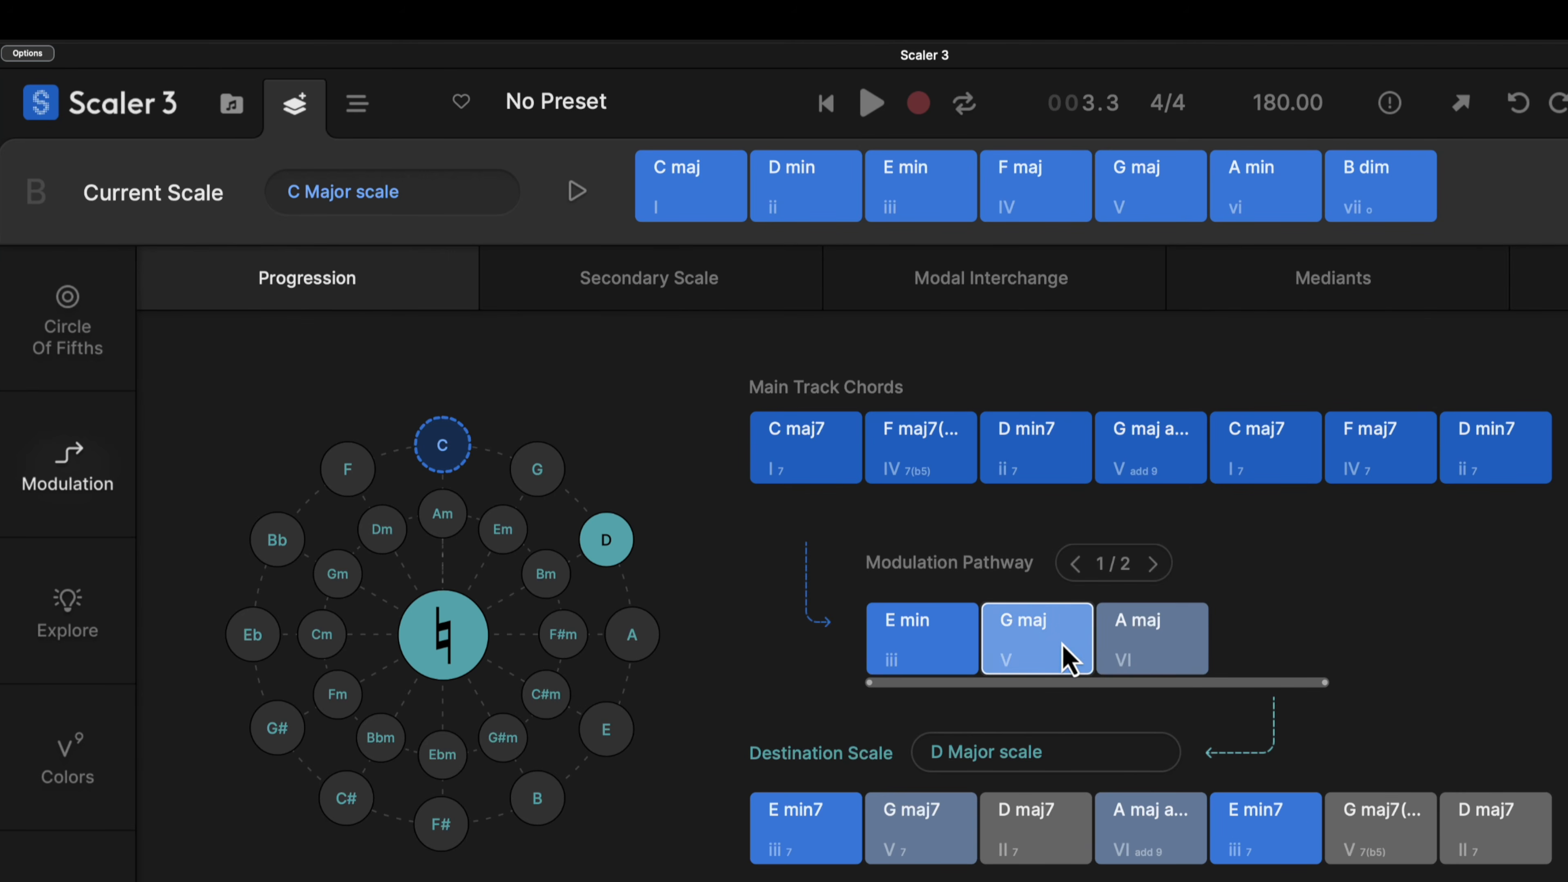
drag(1212, 688, 1207, 683)
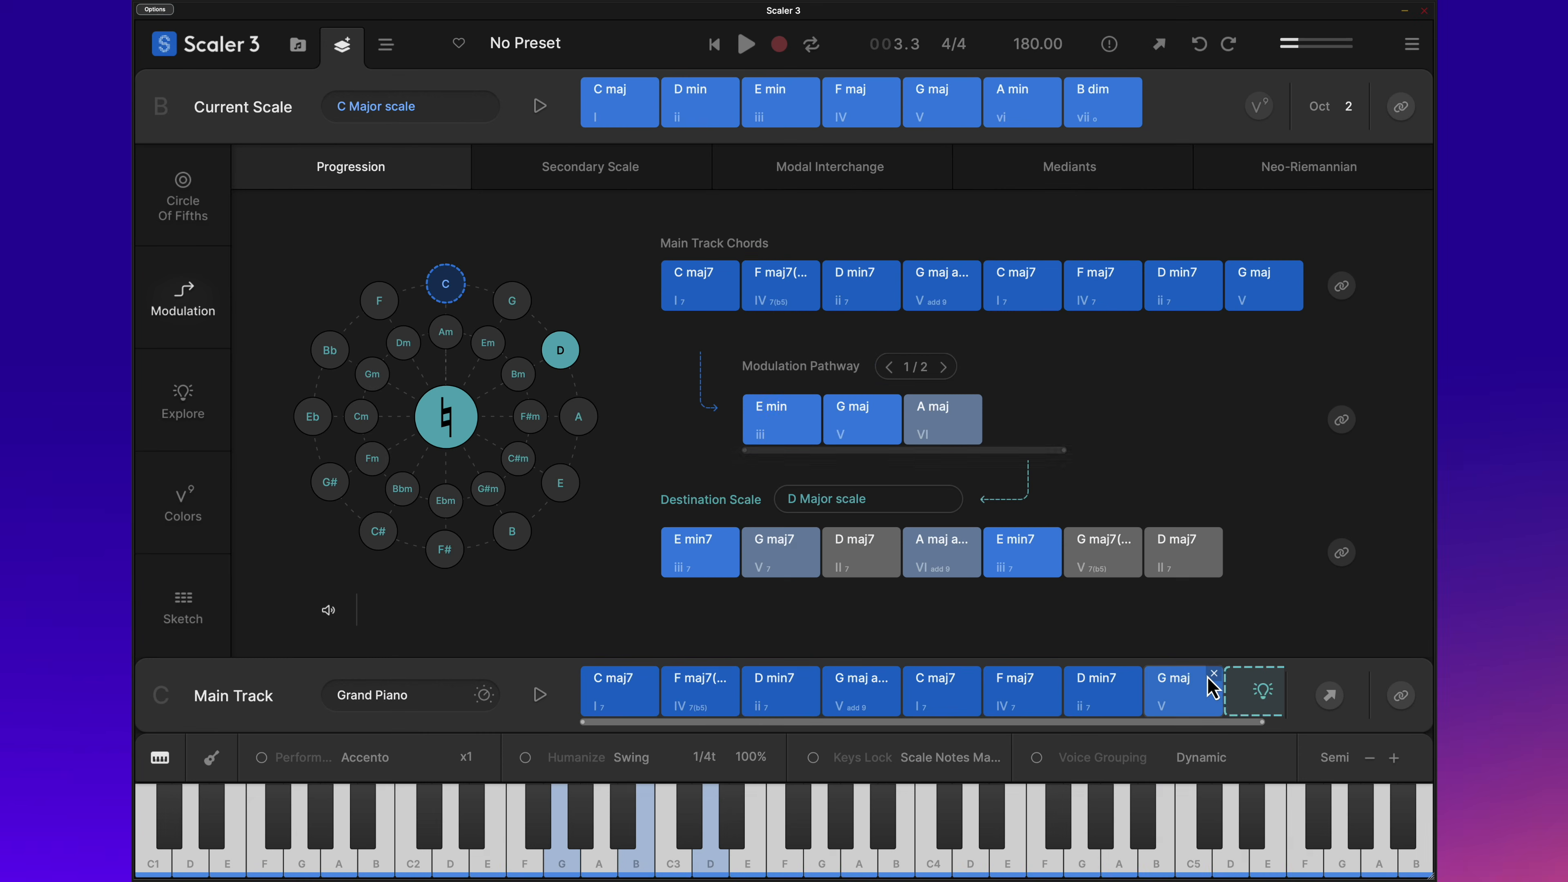
click(950, 440)
drag(951, 440, 1219, 697)
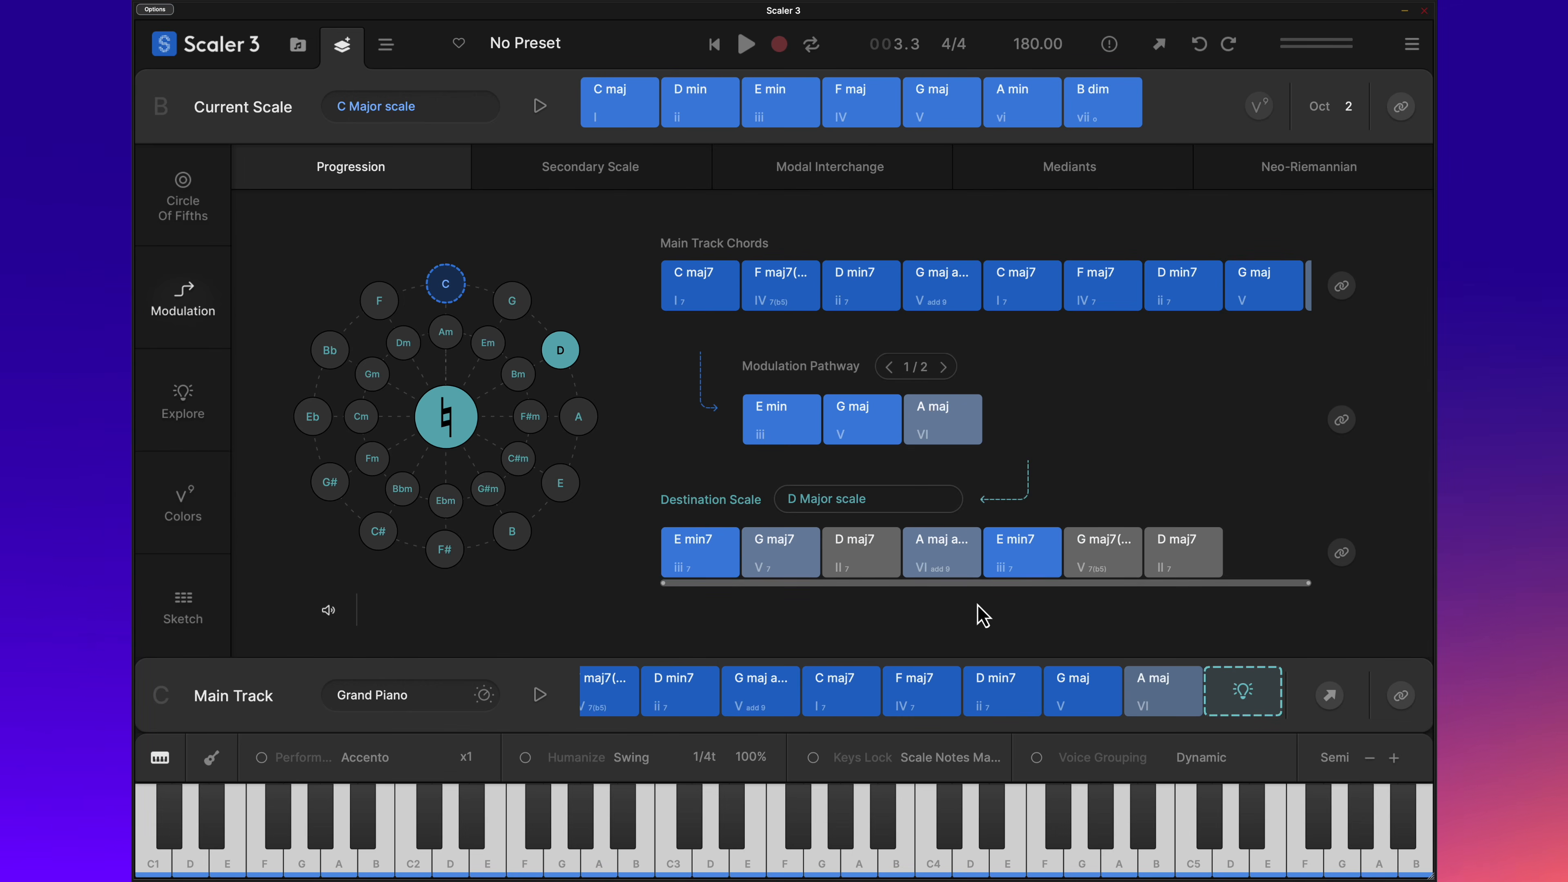
click(852, 572)
drag(858, 575, 1257, 703)
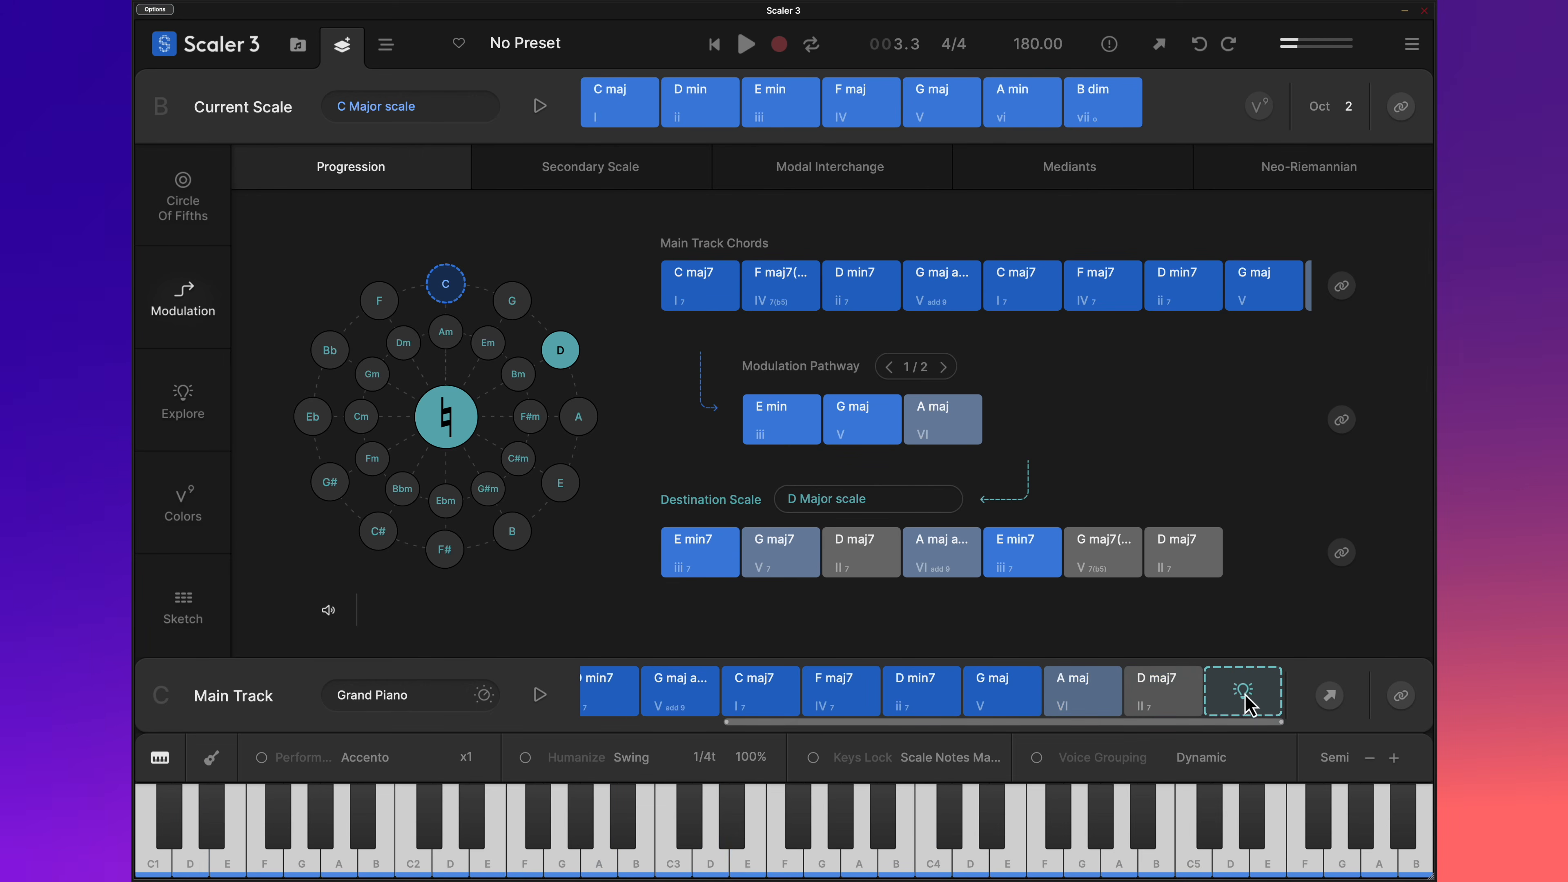
Step: Play the Main Track from its first chord, and audition its G maj and A maj transition chords individually
drag(807, 722, 659, 722)
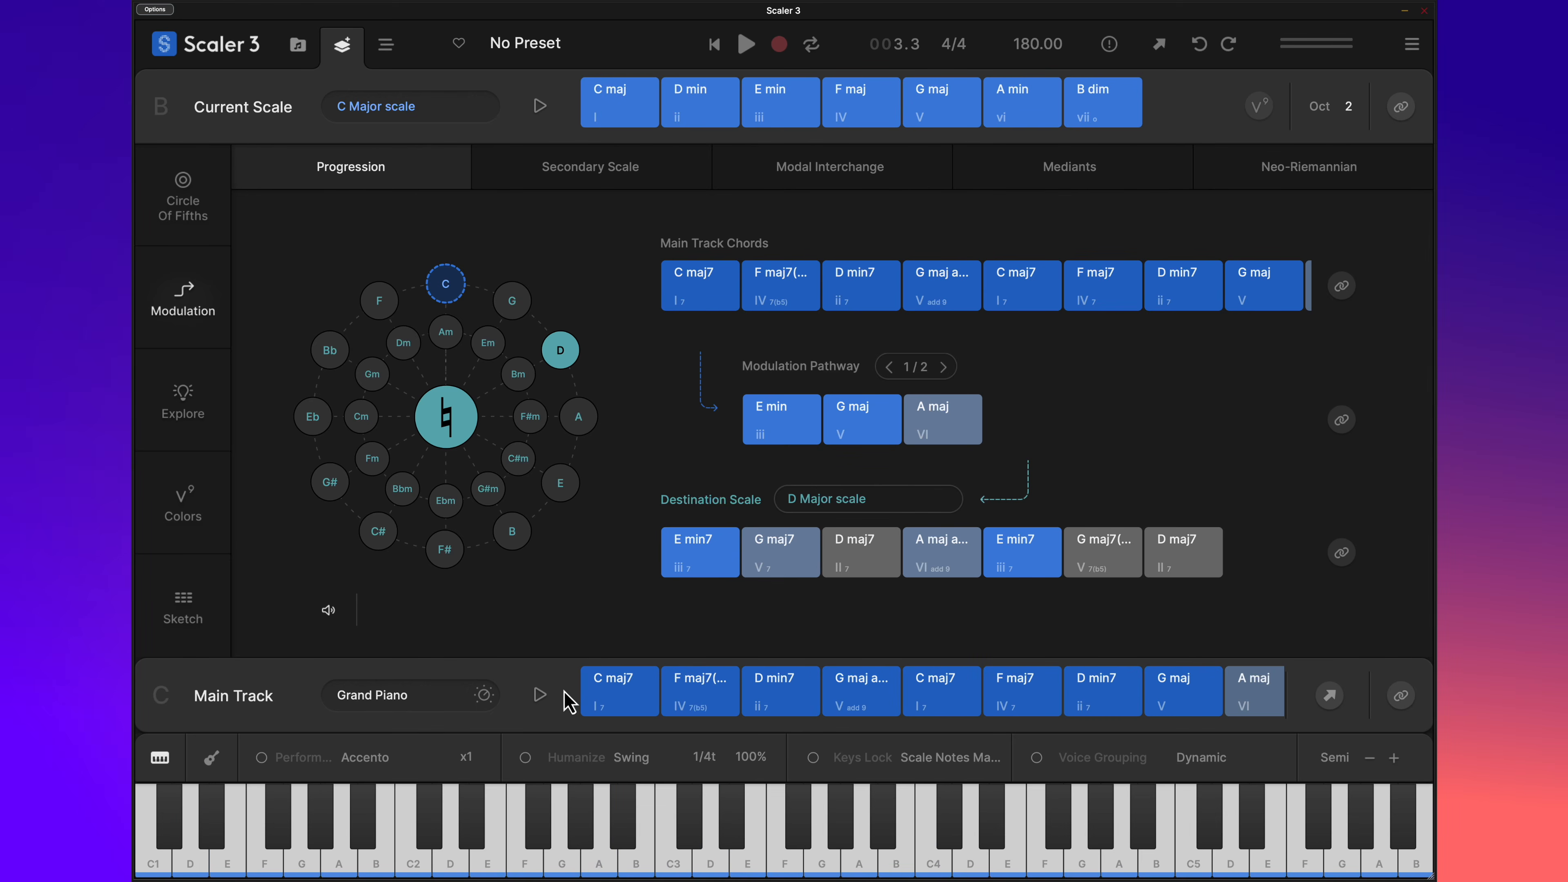
click(541, 696)
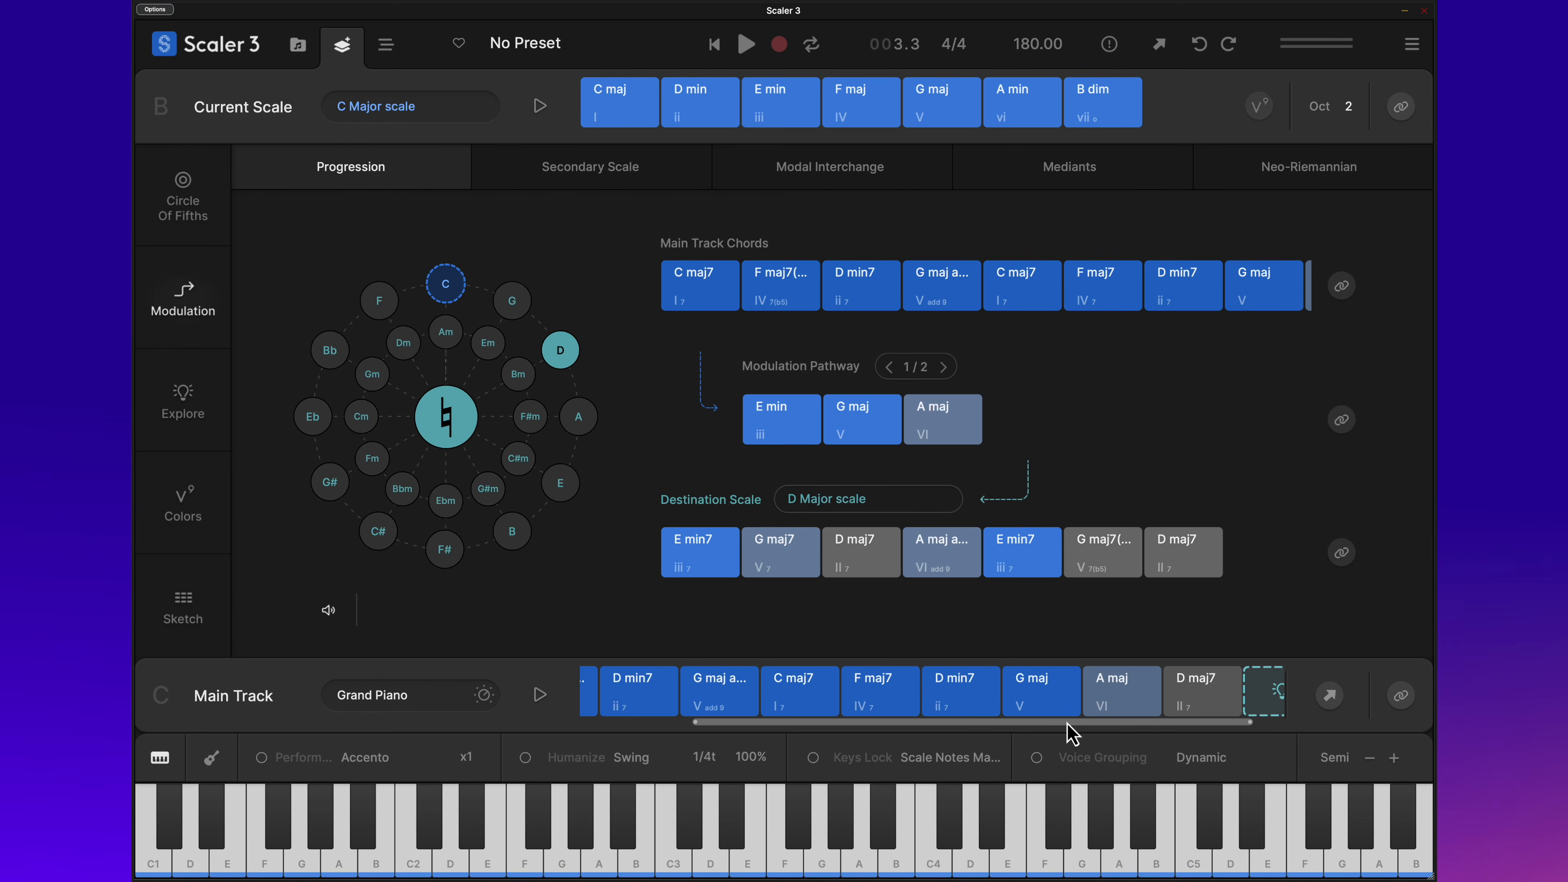
click(1070, 710)
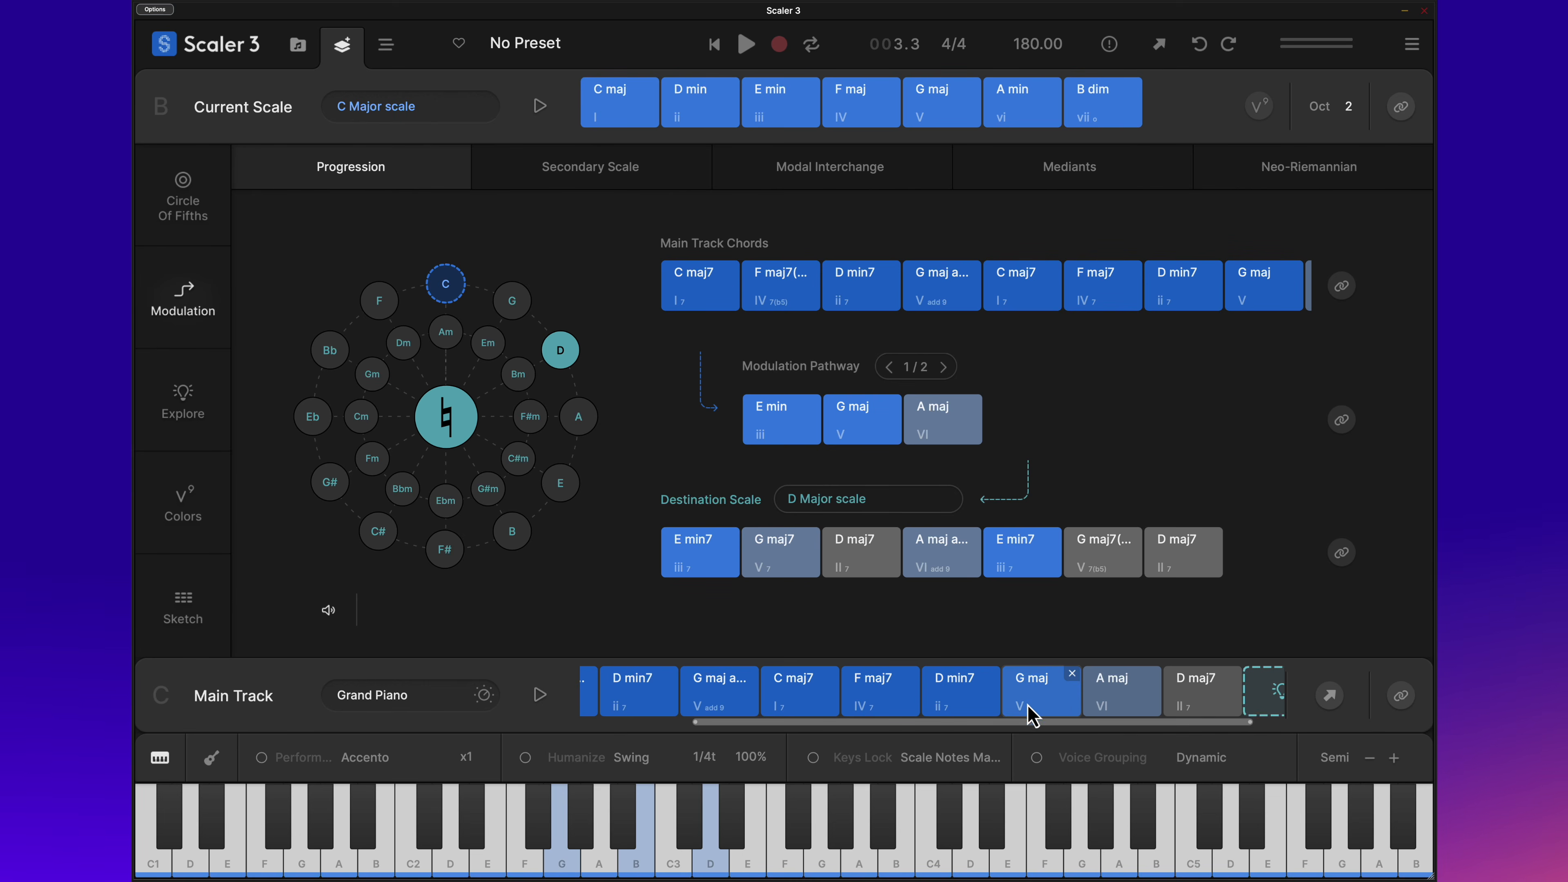
click(1121, 710)
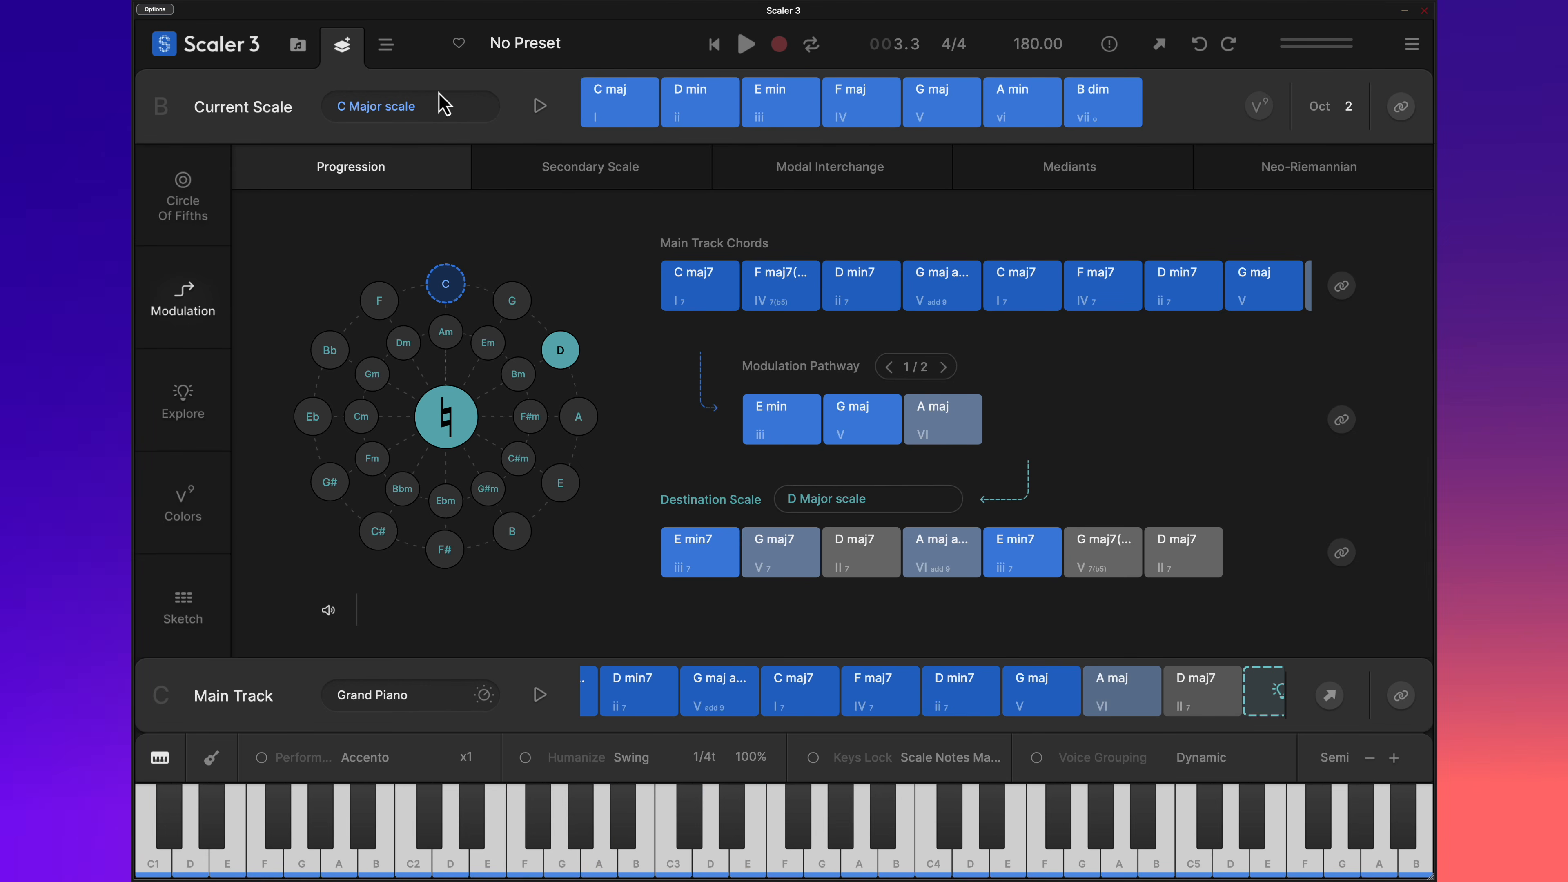
Step: Open the arrangement of the Main Track and set its grid resolution to 1/2
click(387, 46)
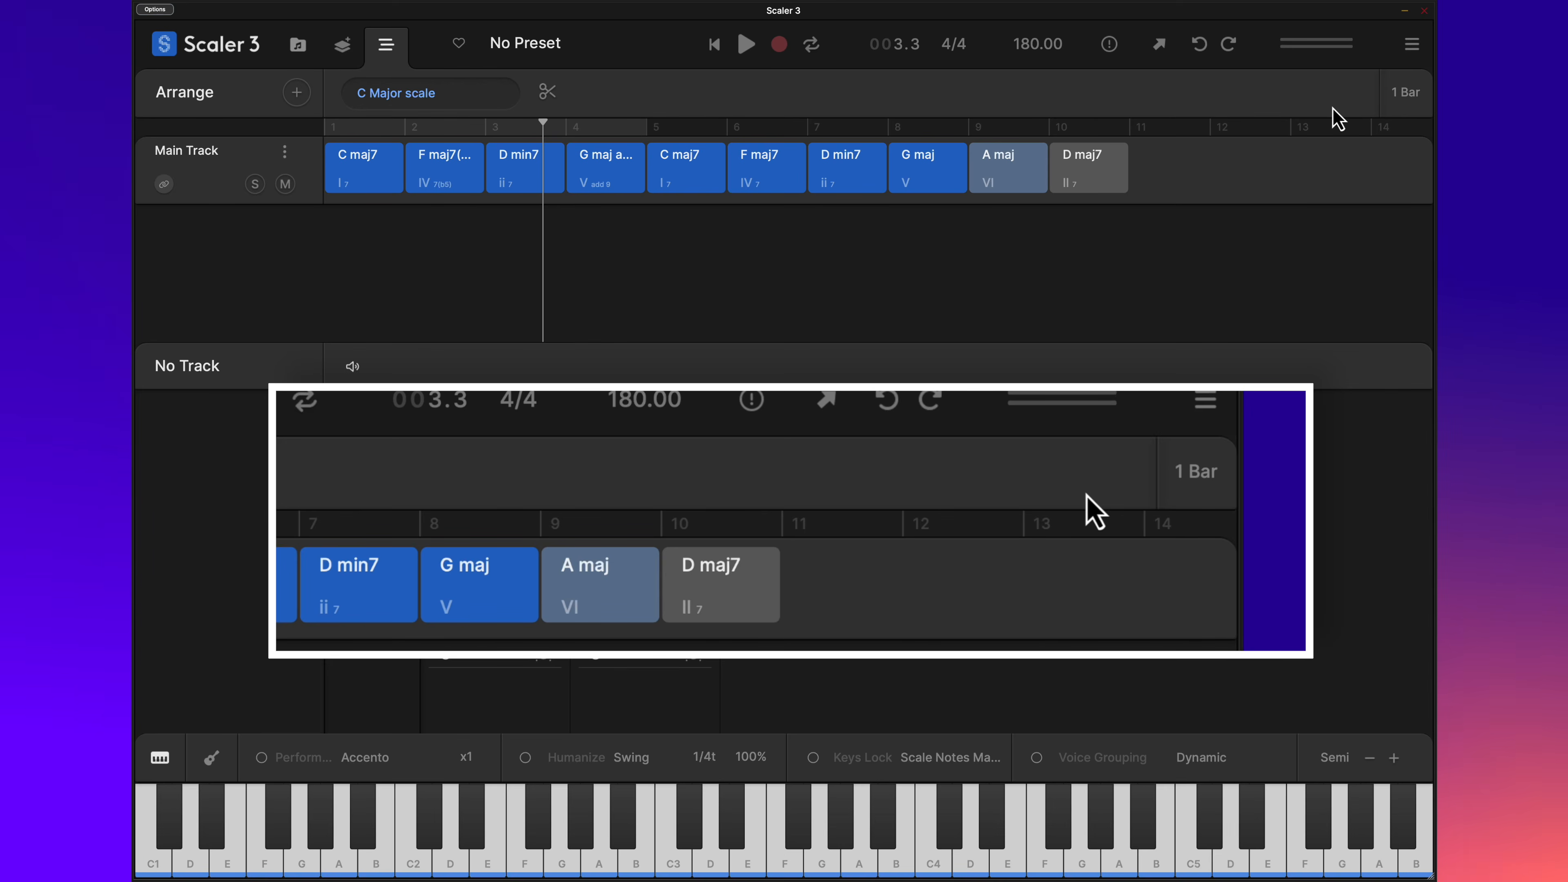
click(1406, 105)
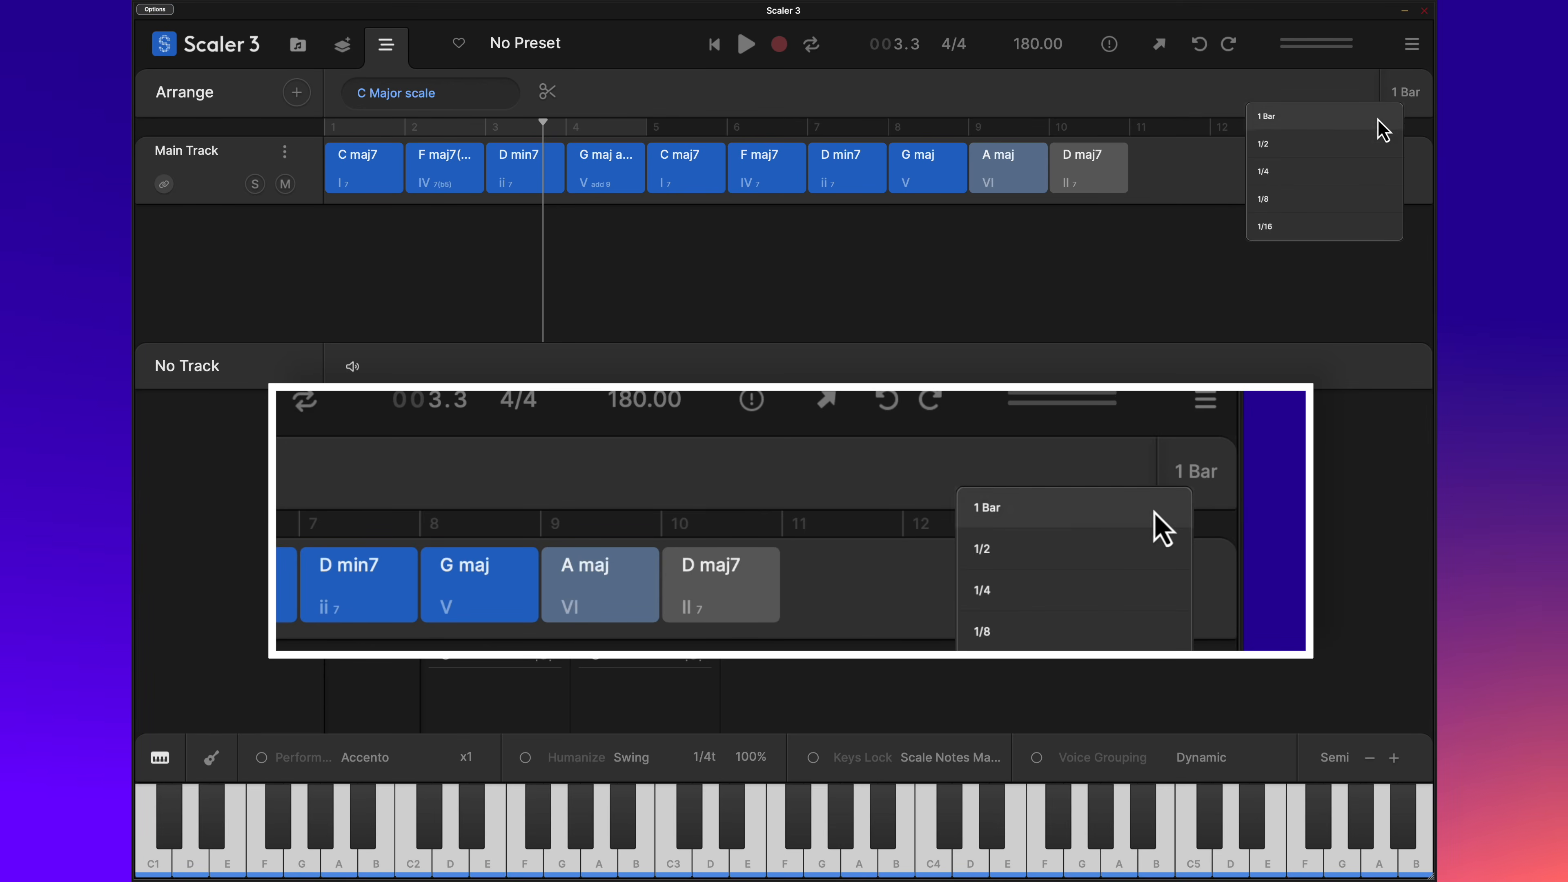
click(1328, 152)
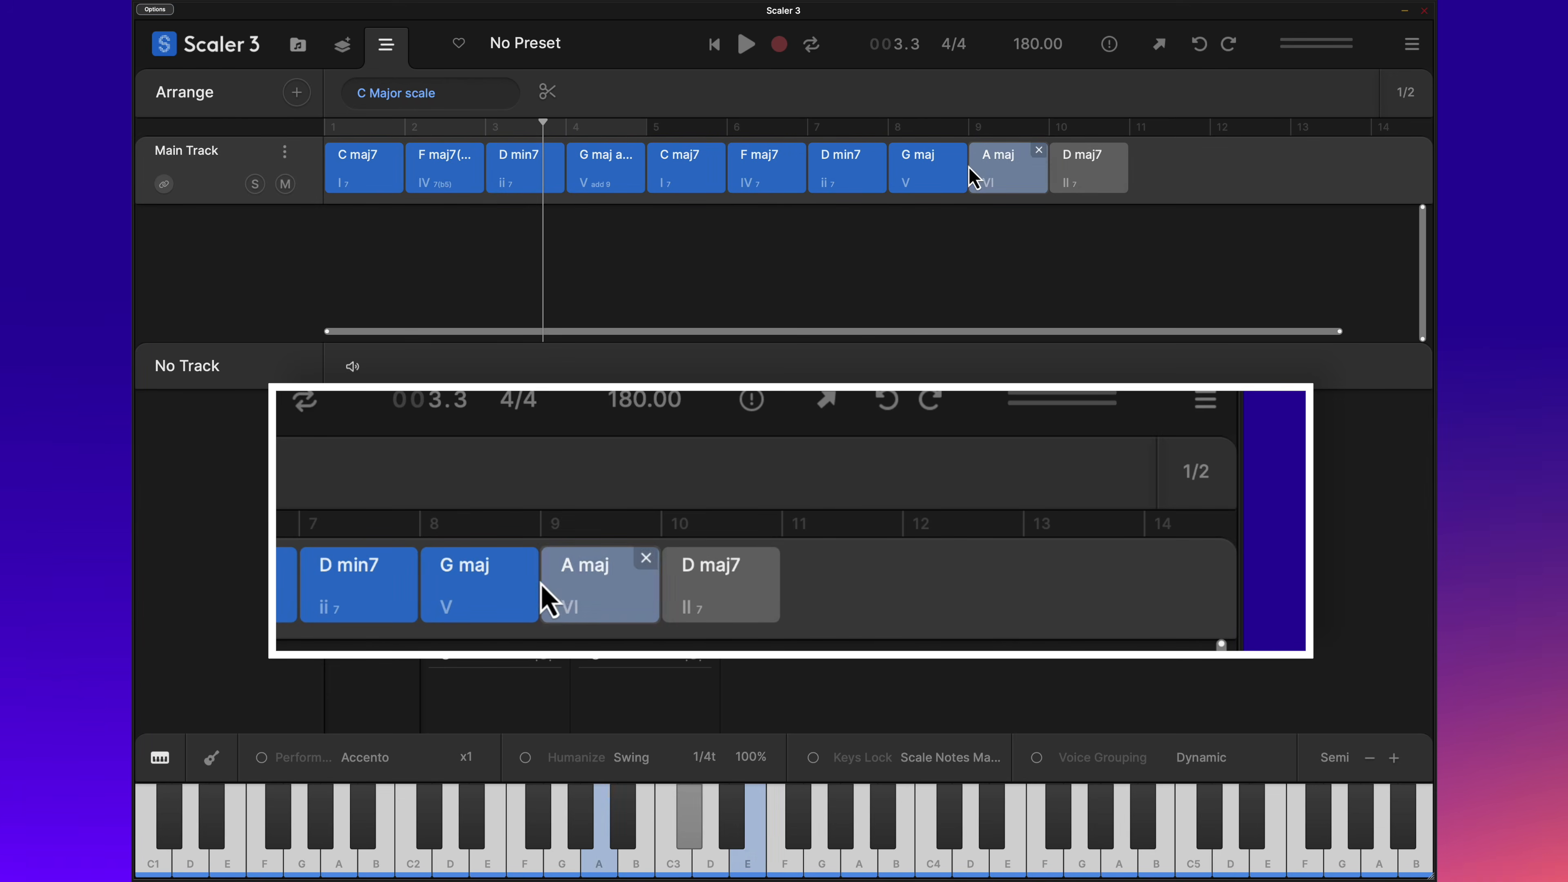
Step: Shorten the G maj and A maj chords to half a bar each, closing the gaps so D maj7 starts at bar 9
drag(964, 178, 938, 185)
click(1034, 193)
drag(1043, 168, 977, 176)
drag(1112, 180, 1042, 181)
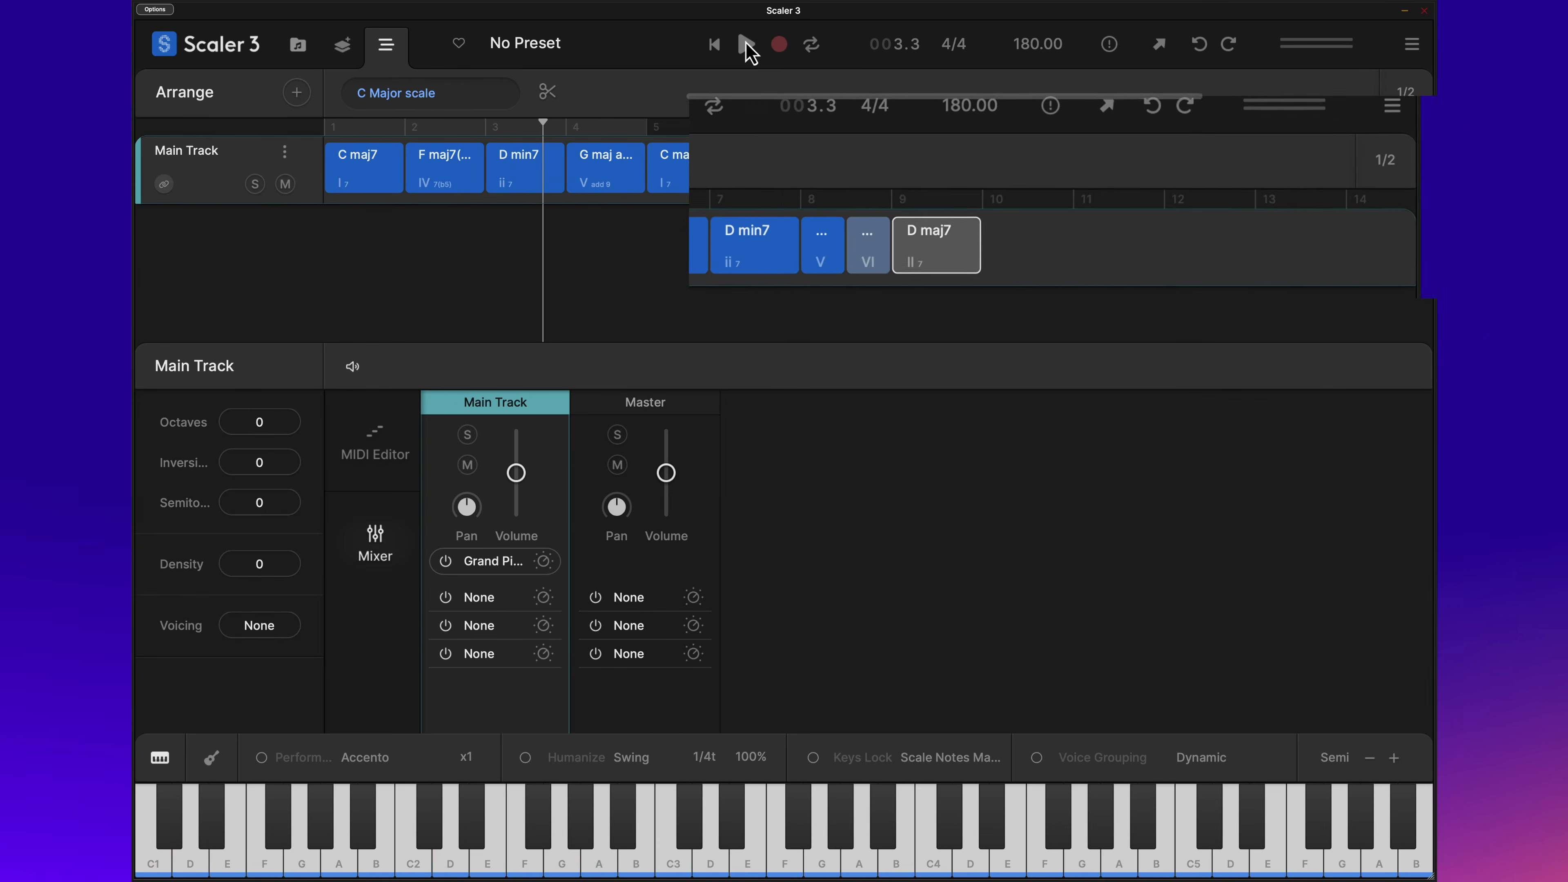
Step: Play the arrangement through the modulation to D maj7 and stop playback
click(746, 45)
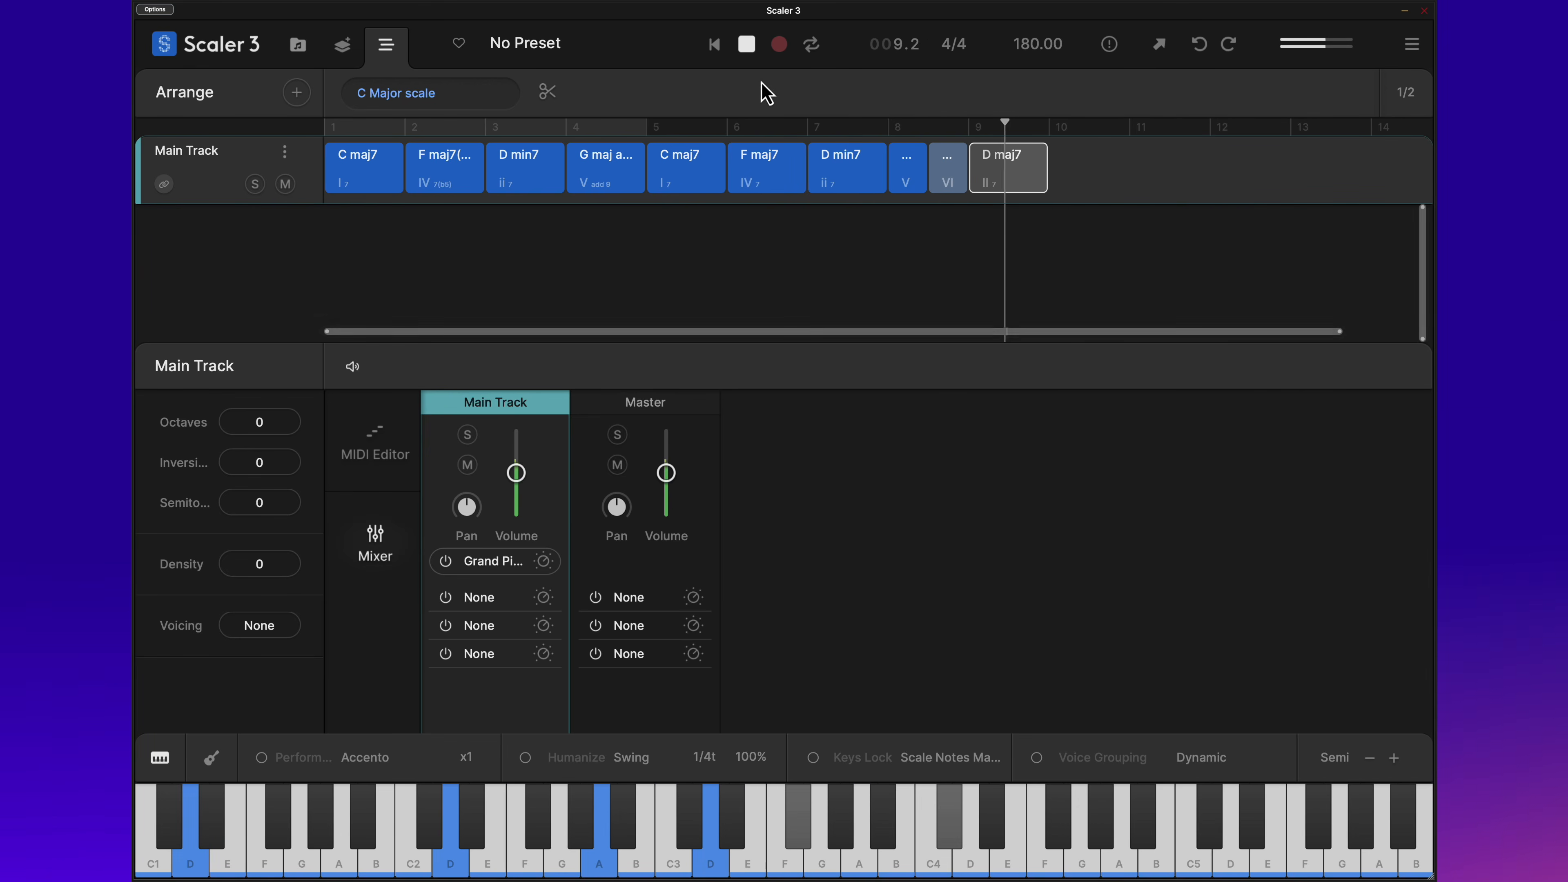
click(749, 45)
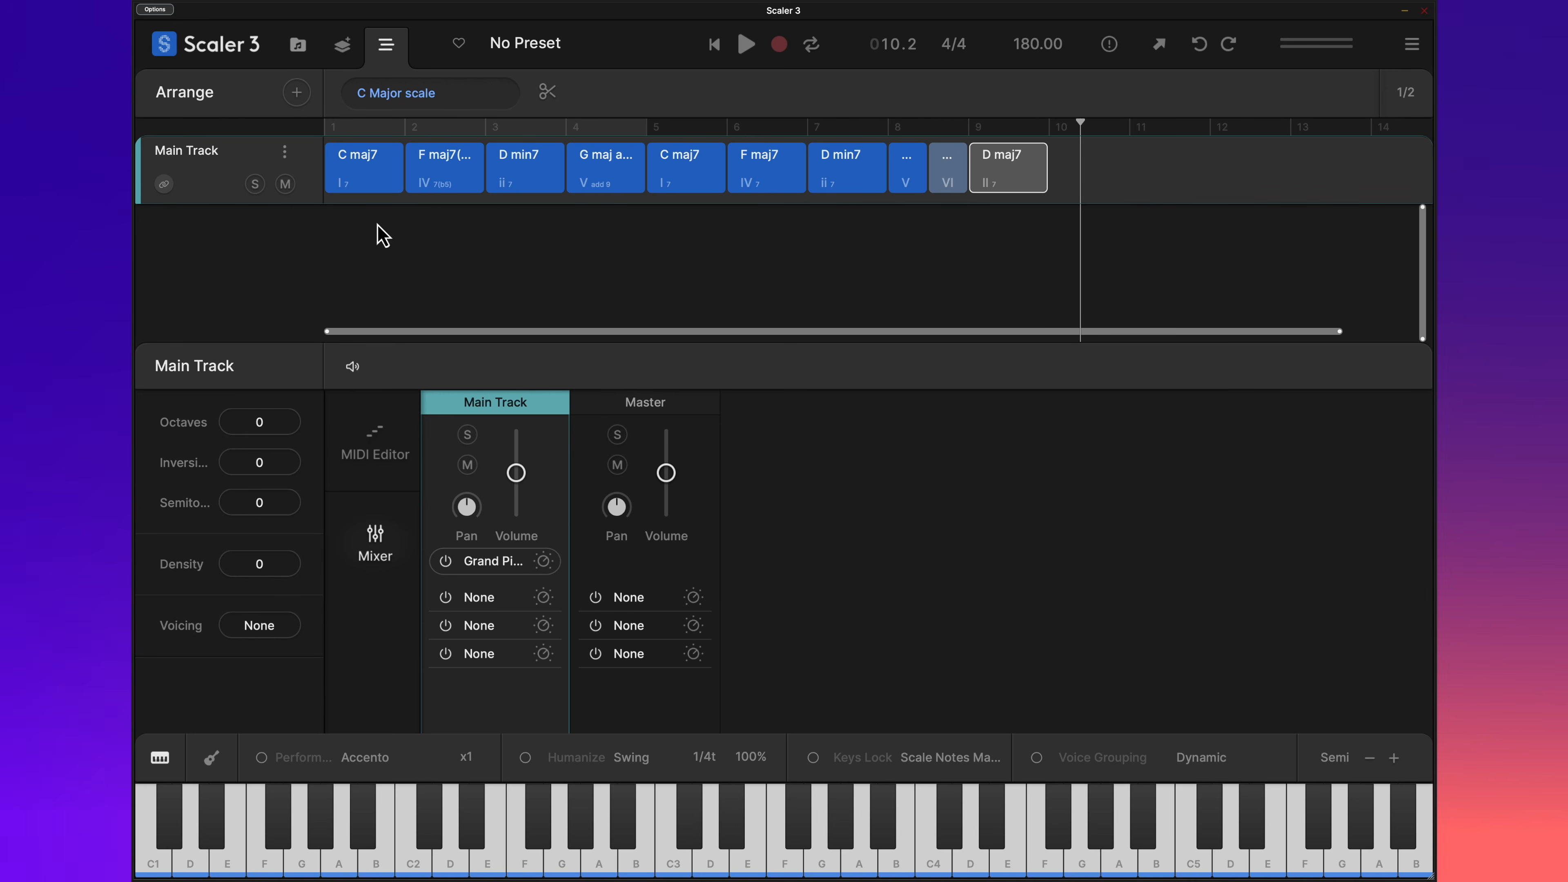
Step: Select all chords on the Main Track and show their notes in the MIDI Editor across the full pitch range
click(384, 190)
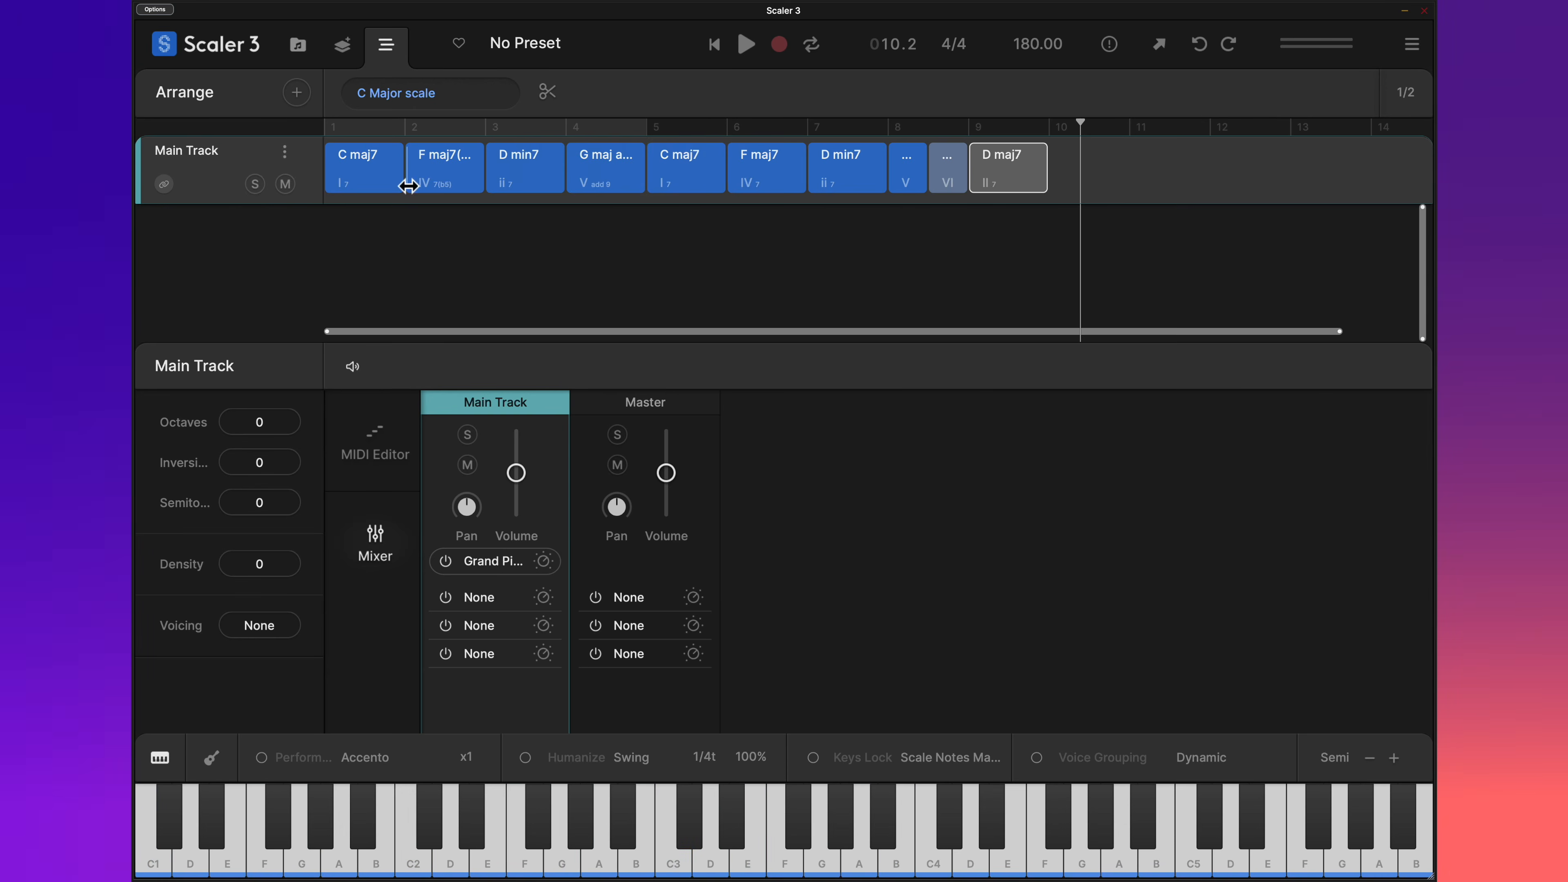
drag(380, 212, 998, 173)
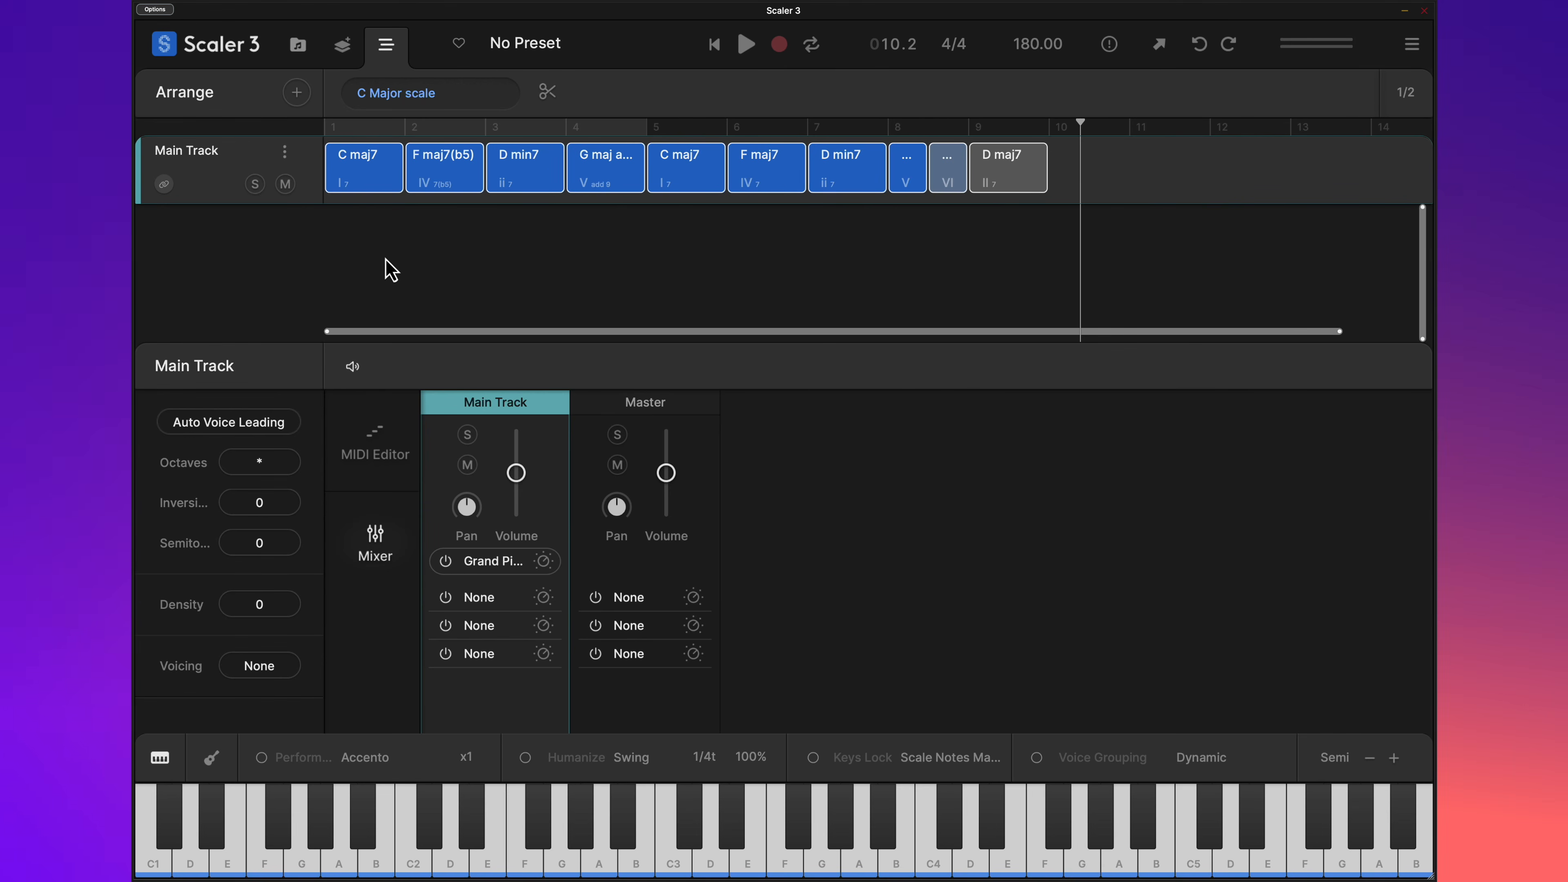
click(377, 435)
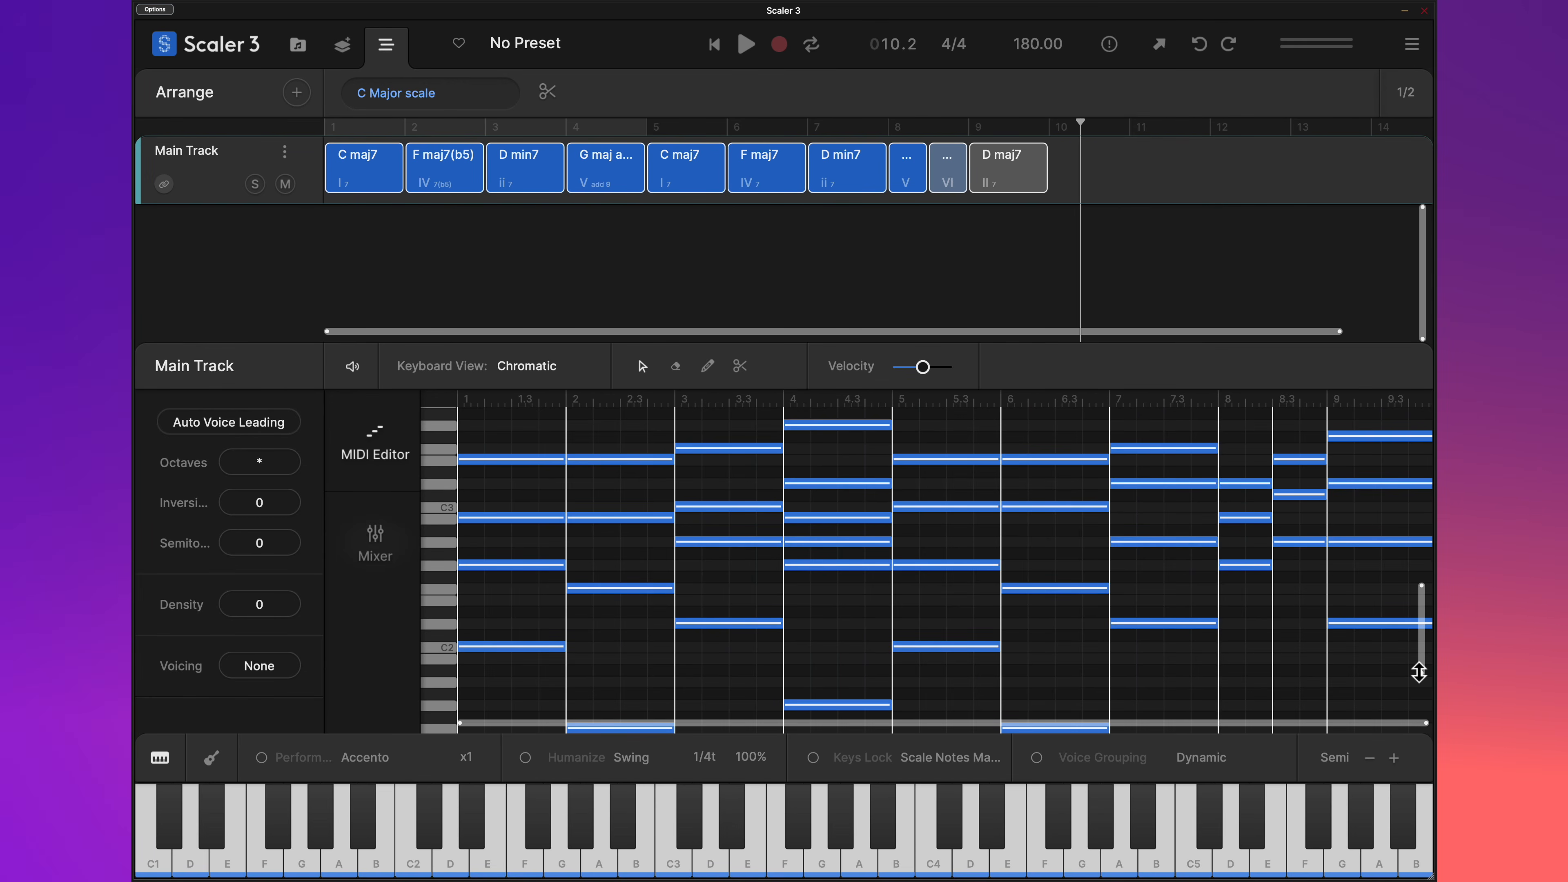
drag(1419, 672, 1403, 796)
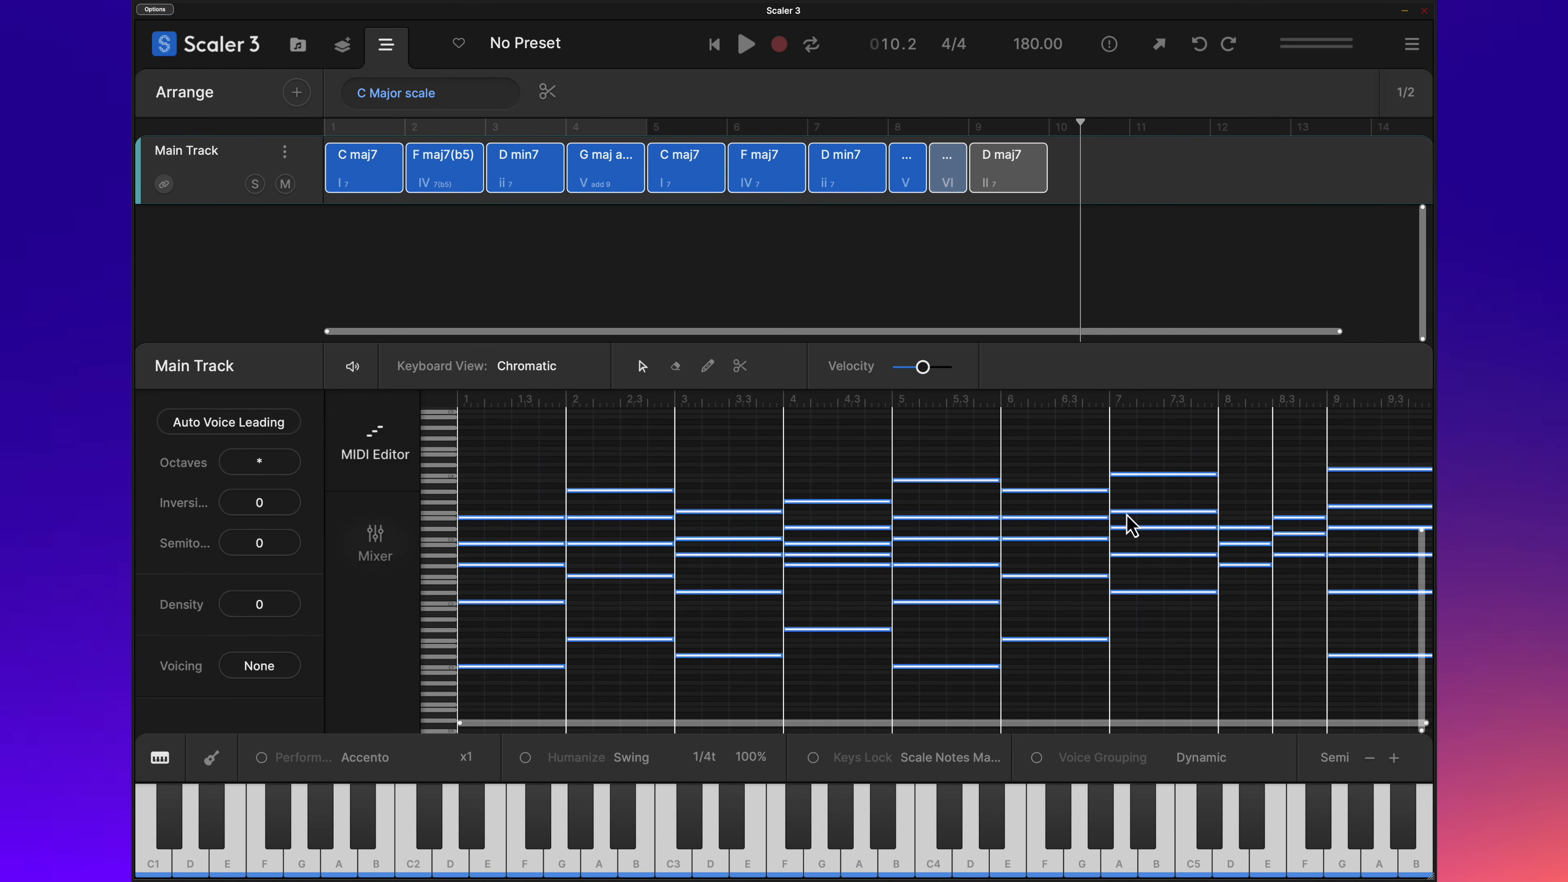
Step: Draw a half-bar bass note under the G maj chord at bar 8 and lower it to E
click(708, 367)
click(1245, 616)
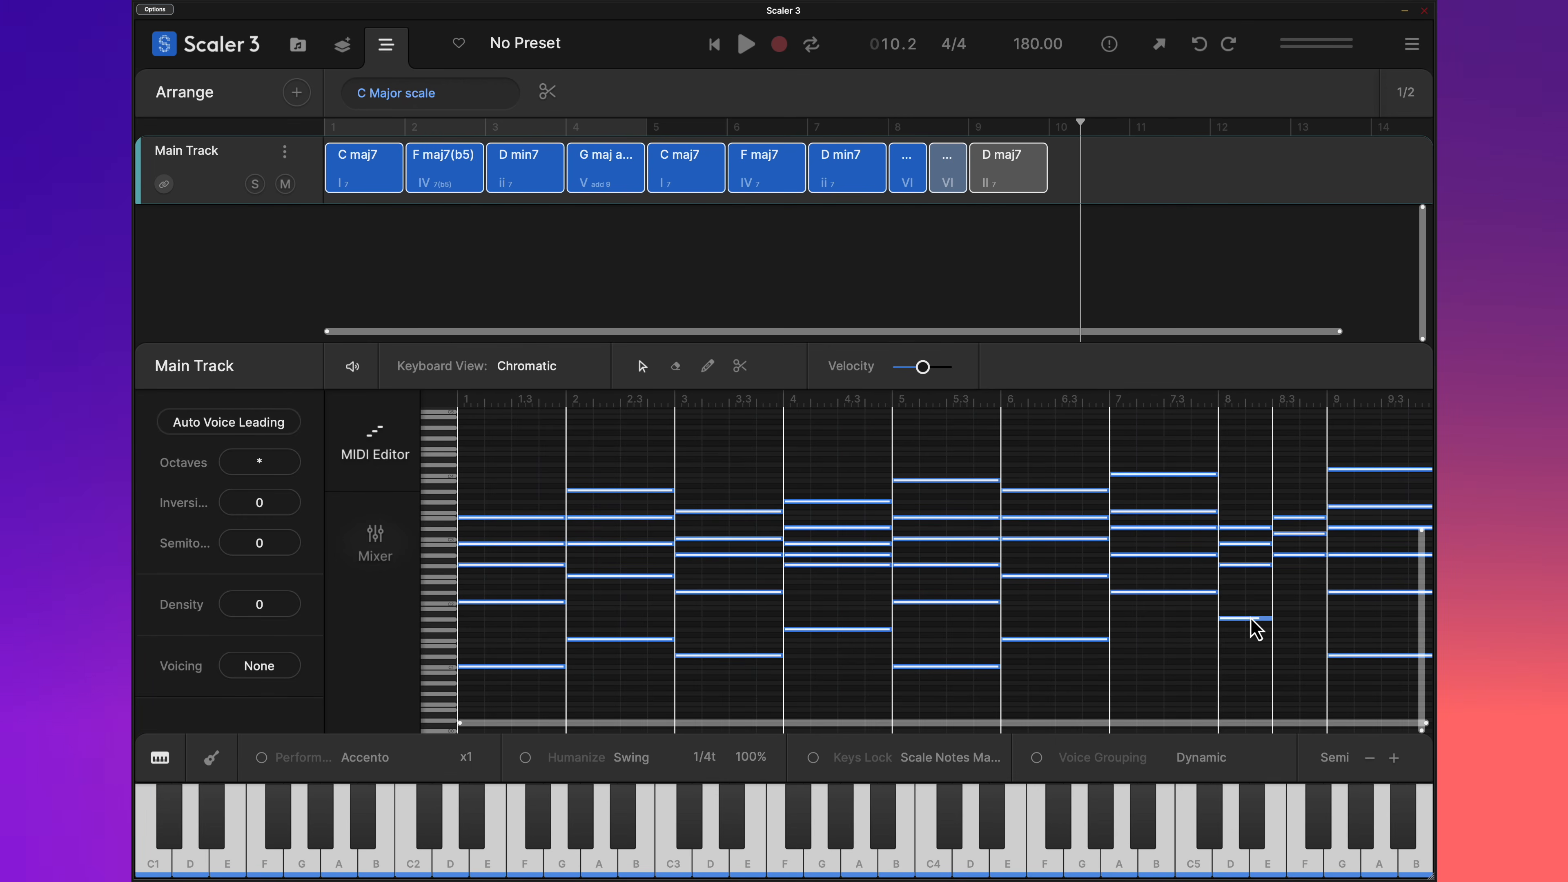
drag(1250, 620, 1240, 649)
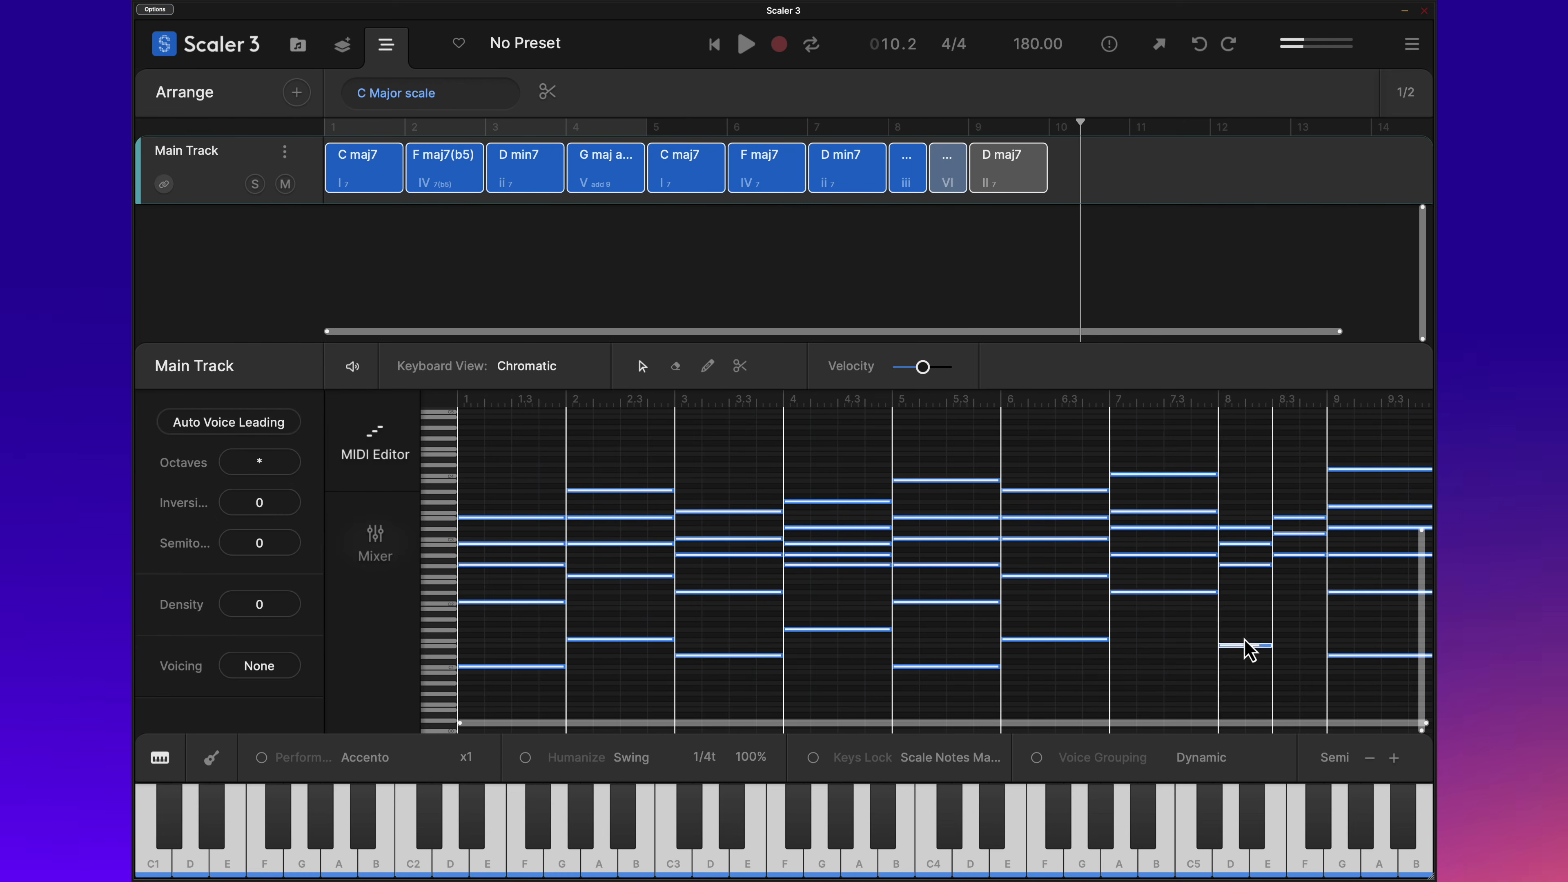
click(1246, 565)
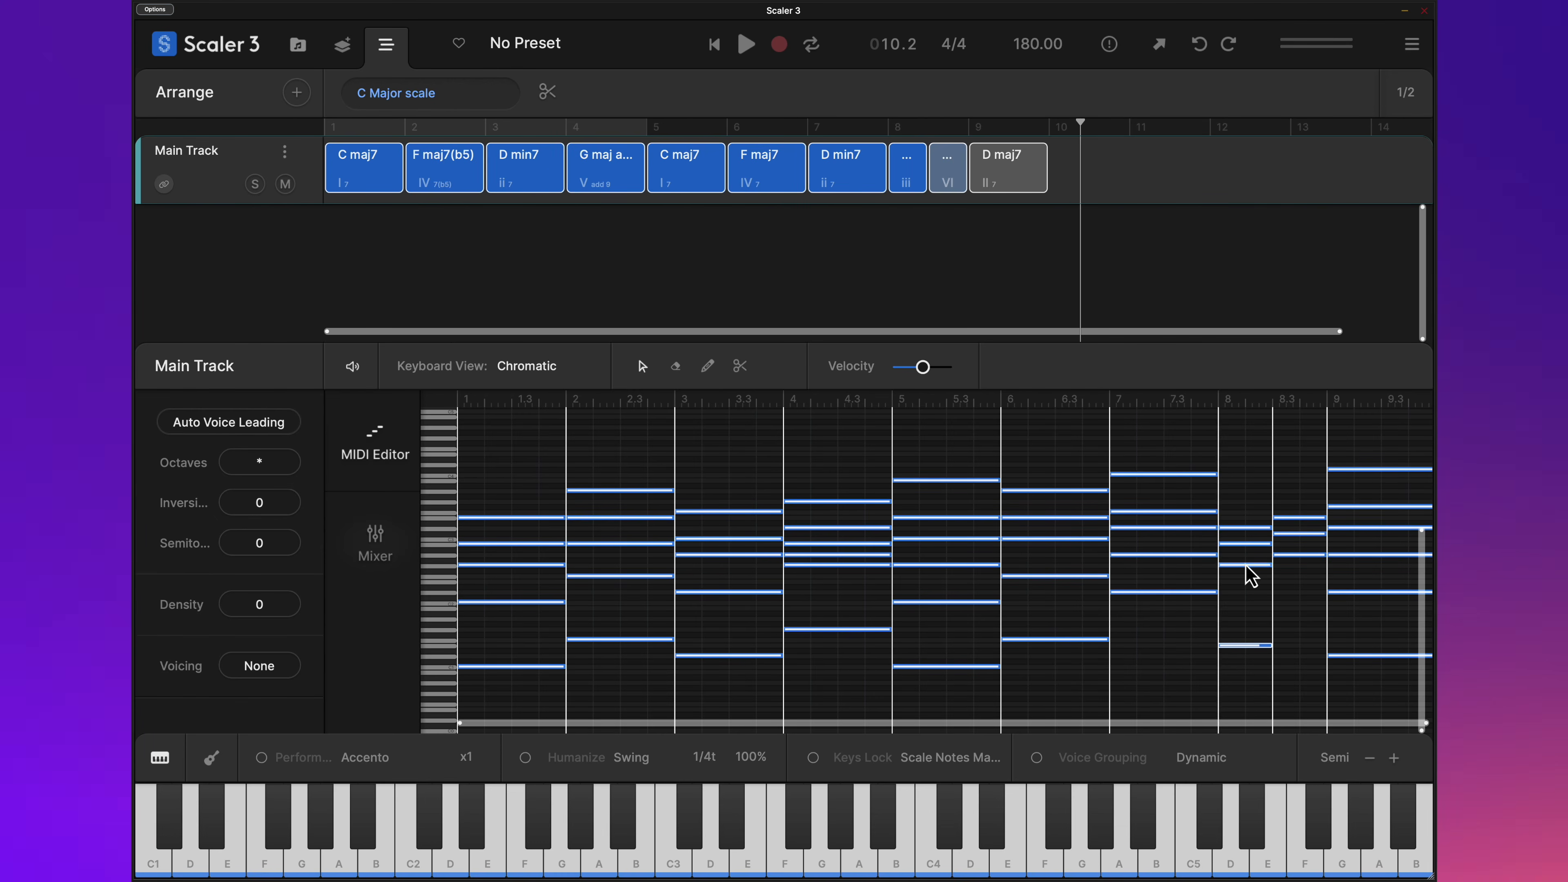
drag(1254, 546, 1254, 544)
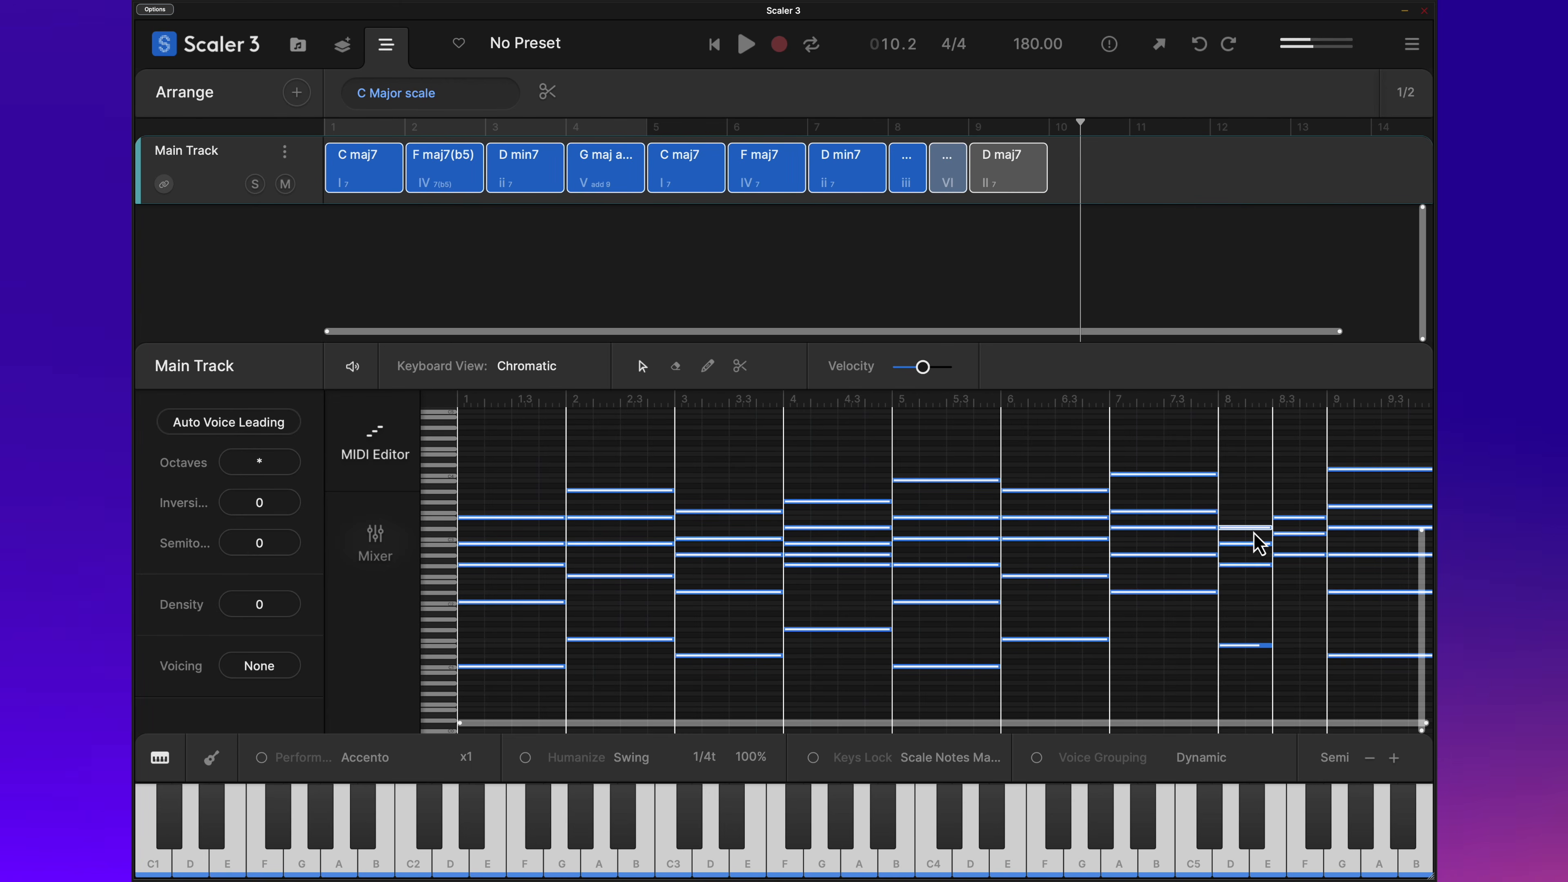
click(1254, 646)
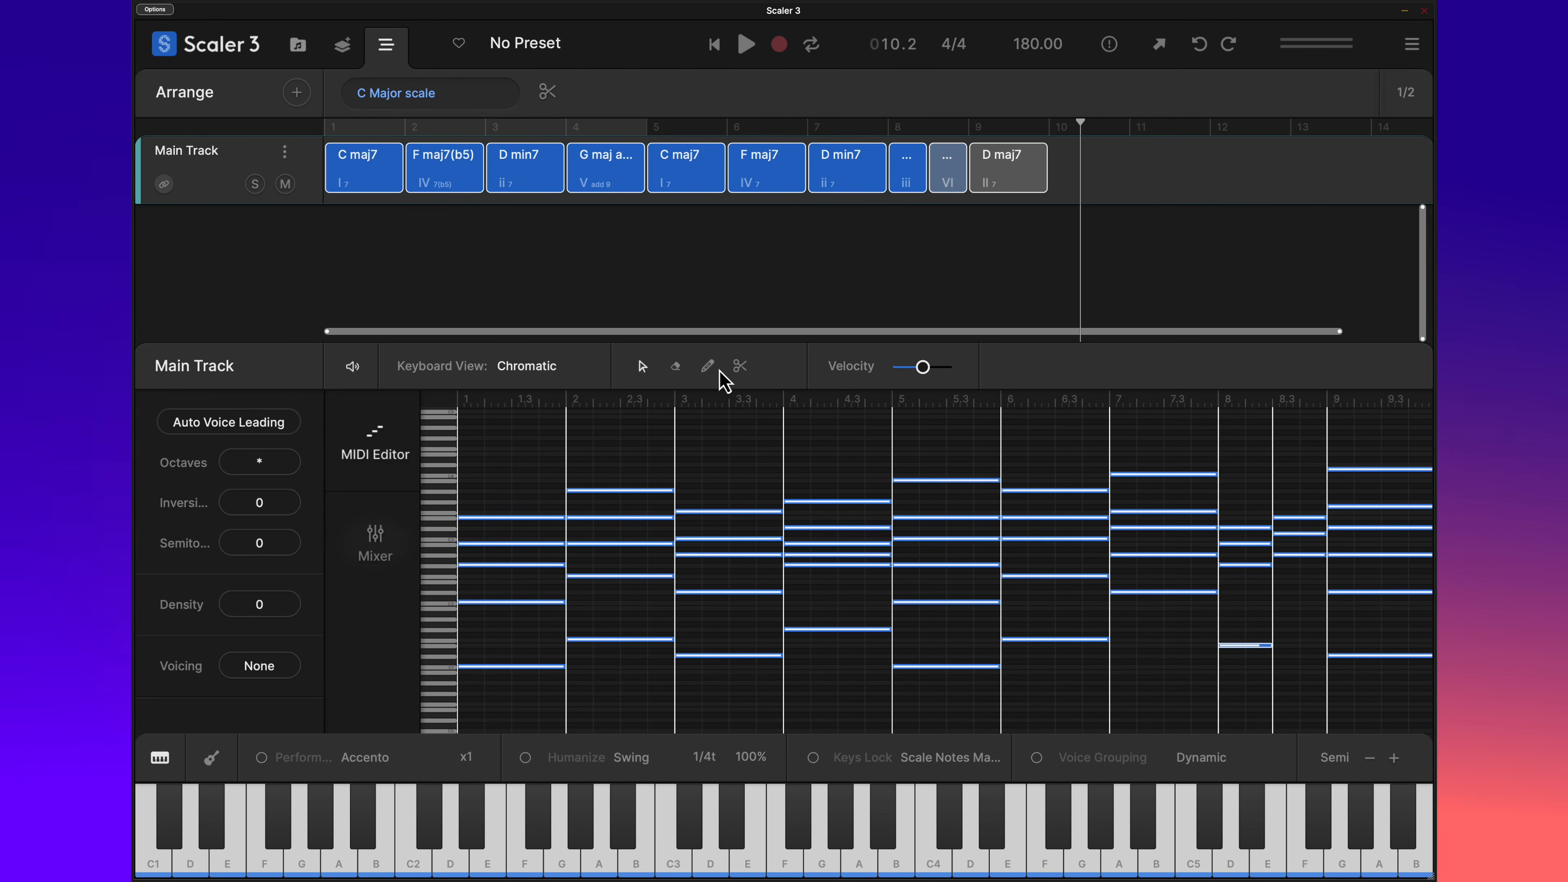
Step: Draw a half-bar bass note under the A maj chord at beat 8.3 and lower it to A
click(708, 367)
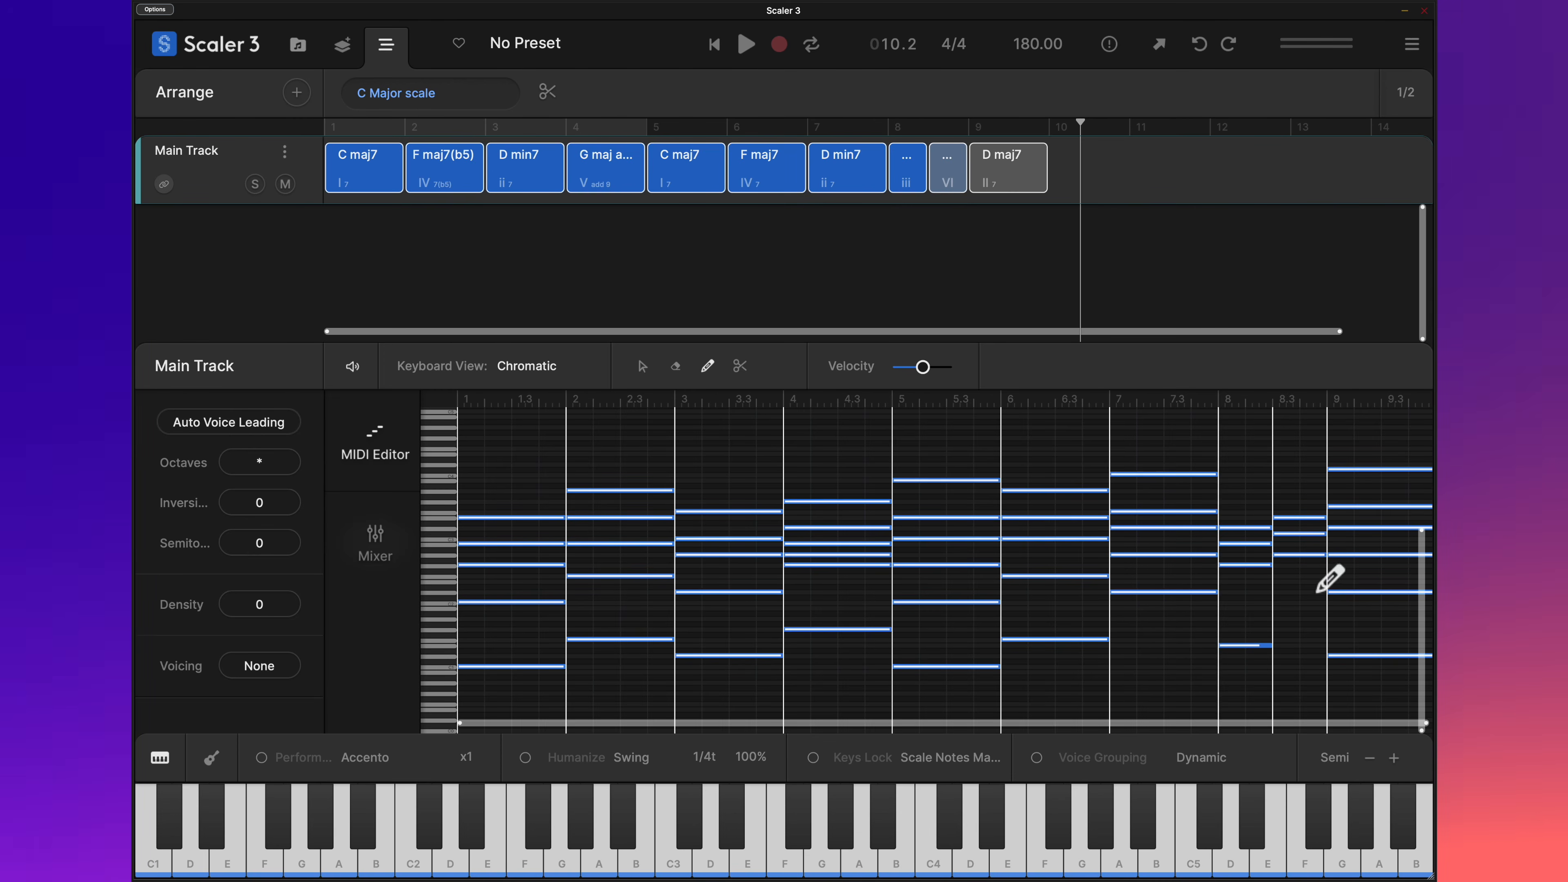
click(1297, 608)
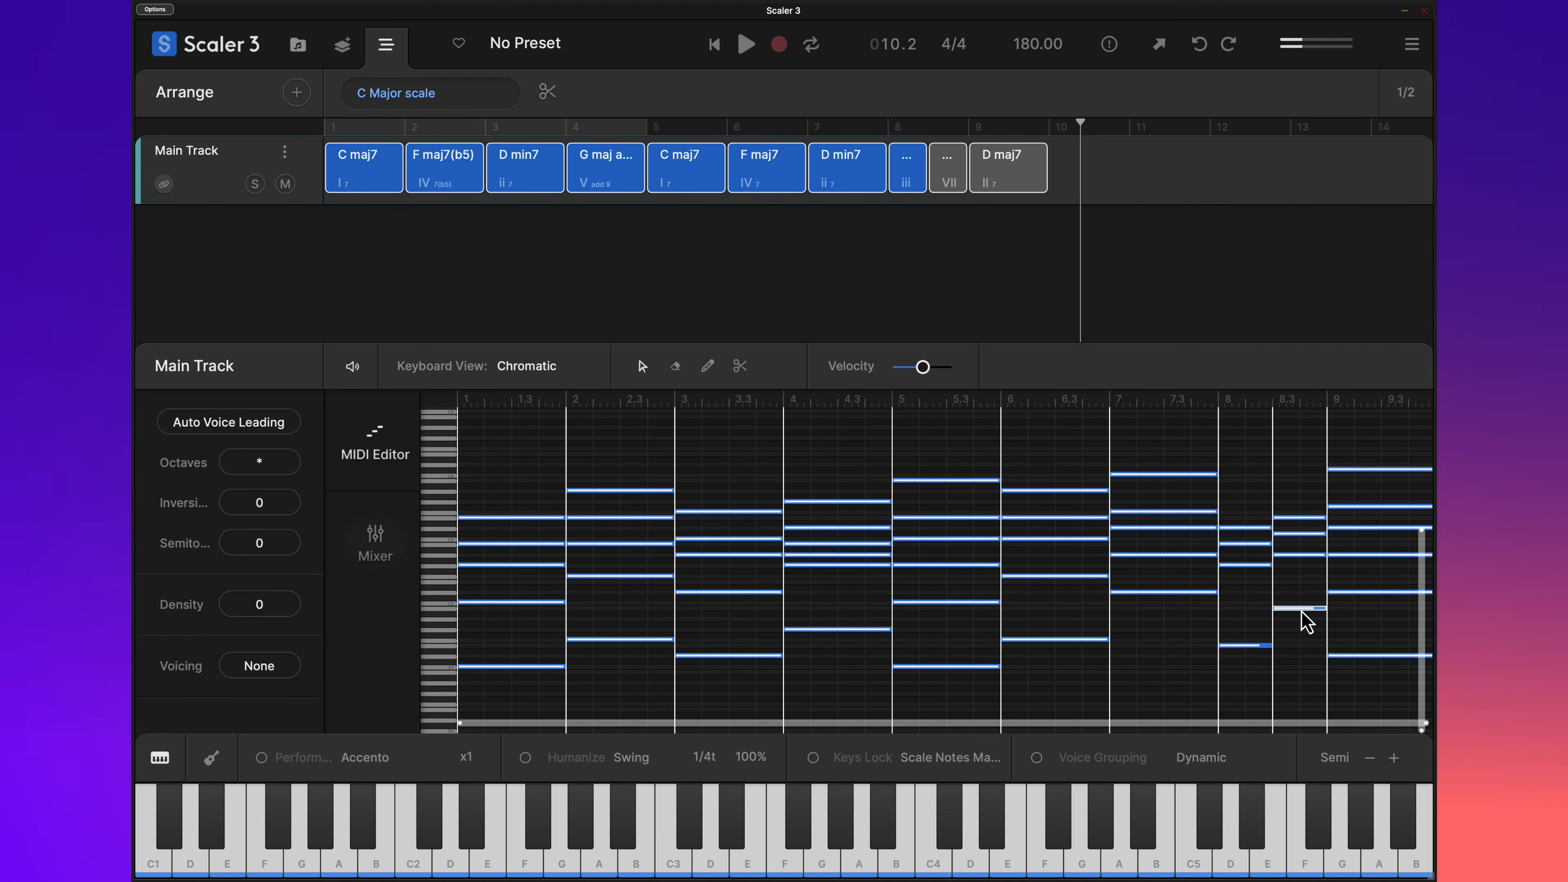
drag(1299, 617, 1298, 622)
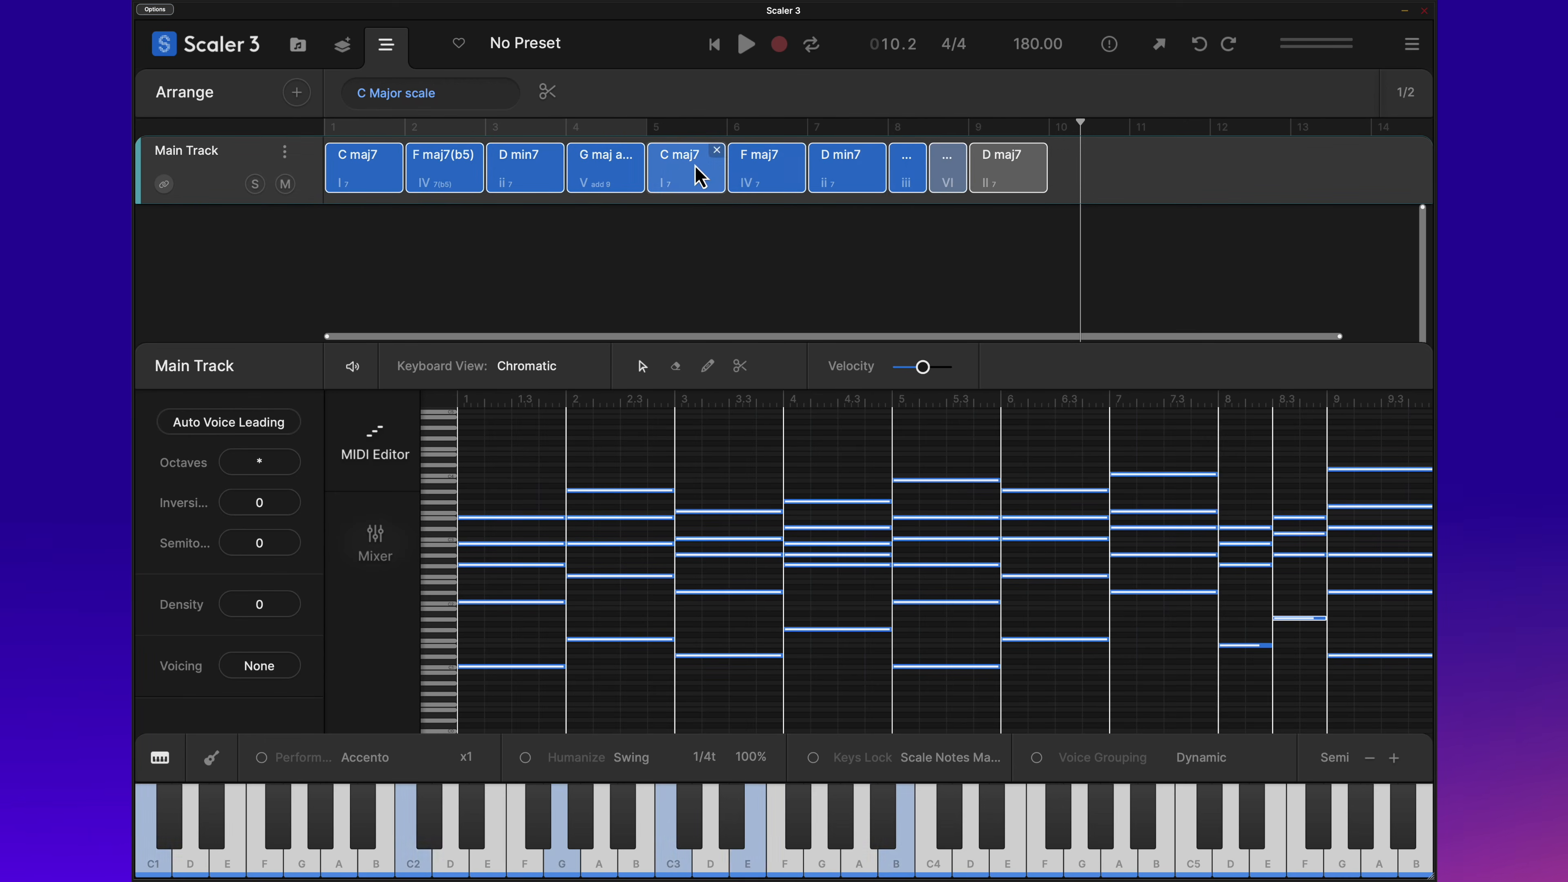
Step: Play the arrangement from bar 5 through the D maj7 chord and stop playback
click(656, 129)
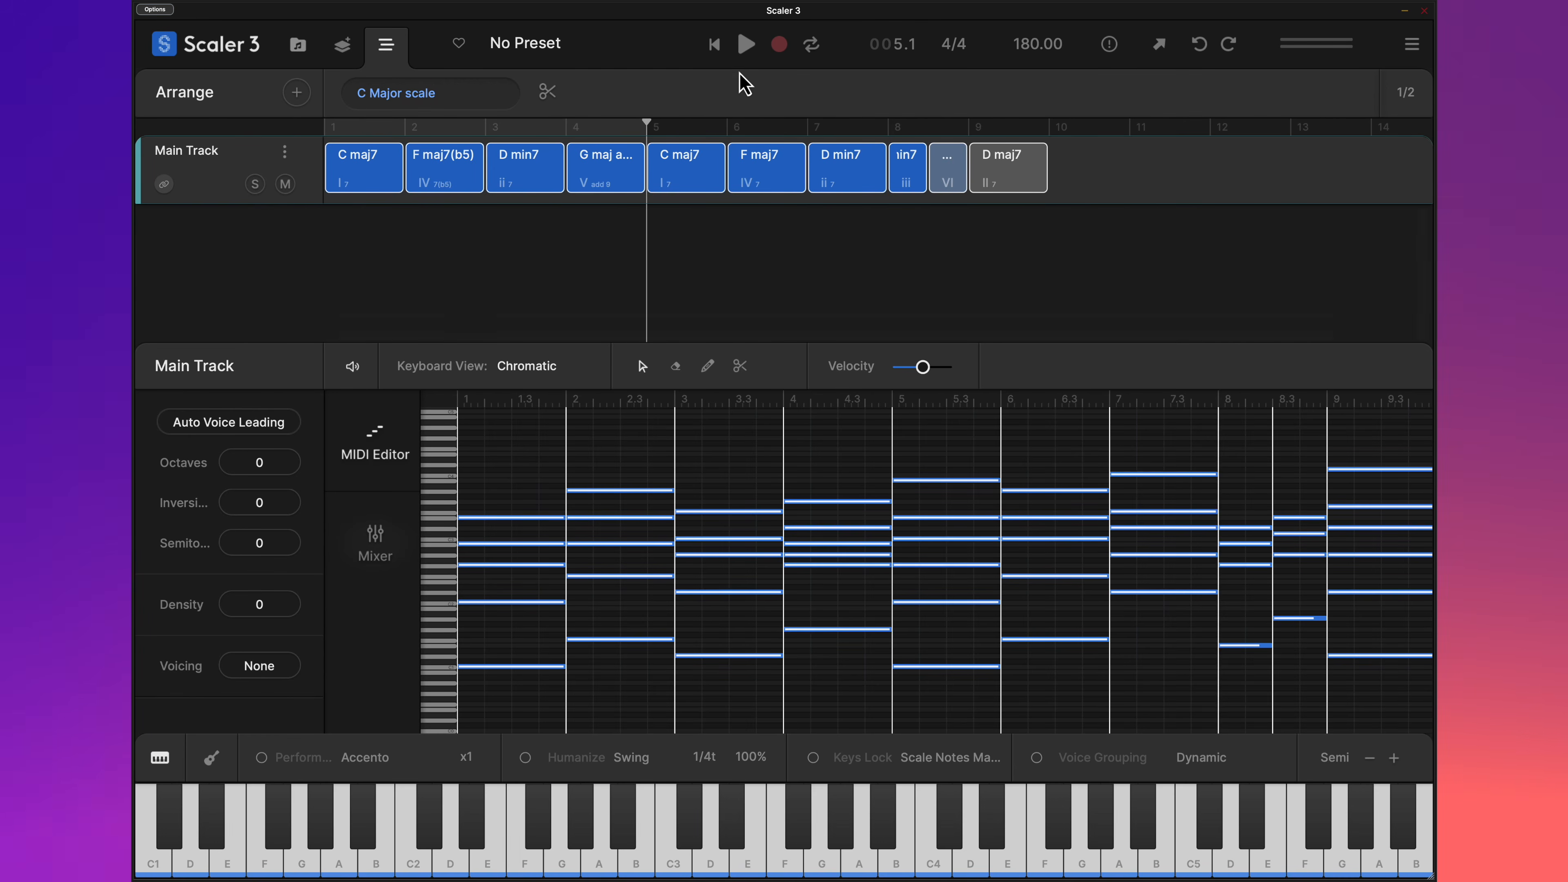
click(747, 48)
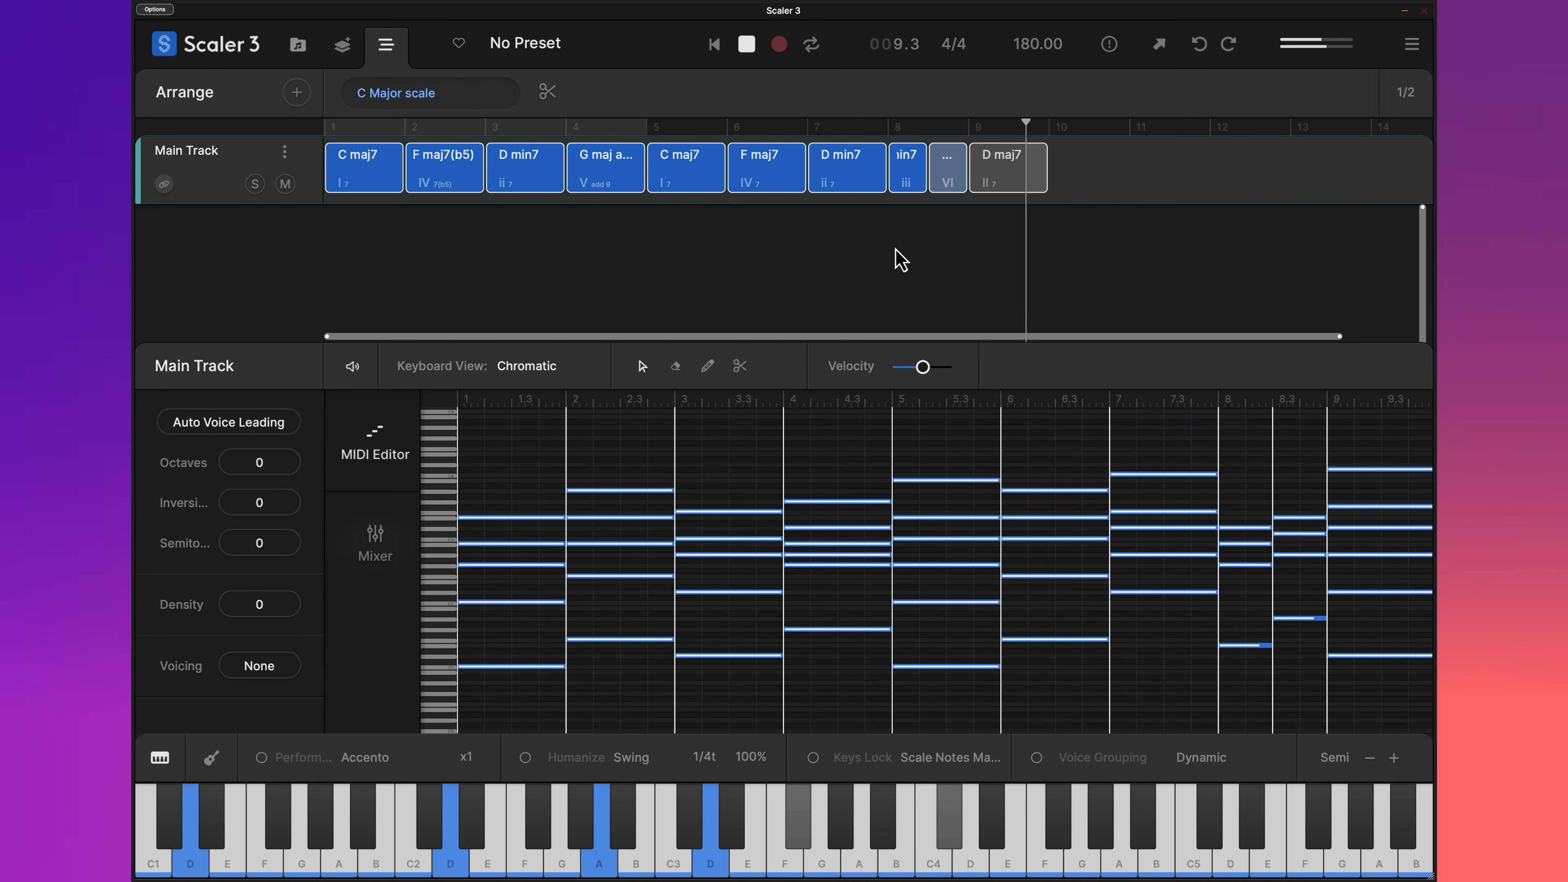
click(746, 44)
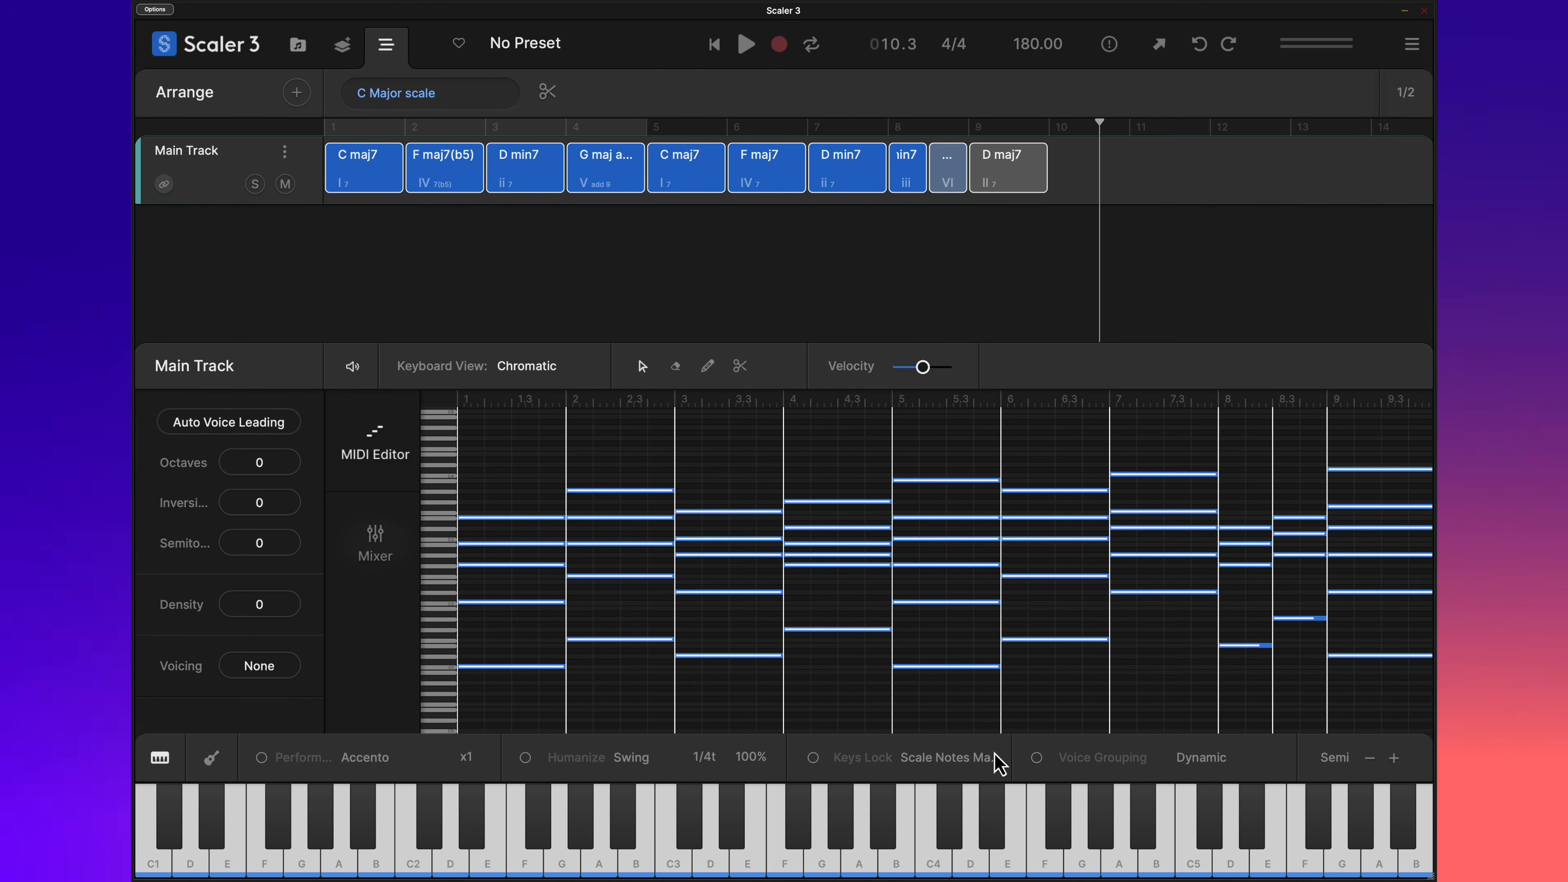
Step: Apply Auto Voice Leading to all chords, audition the opening chords, and return the playhead to the start
click(1038, 758)
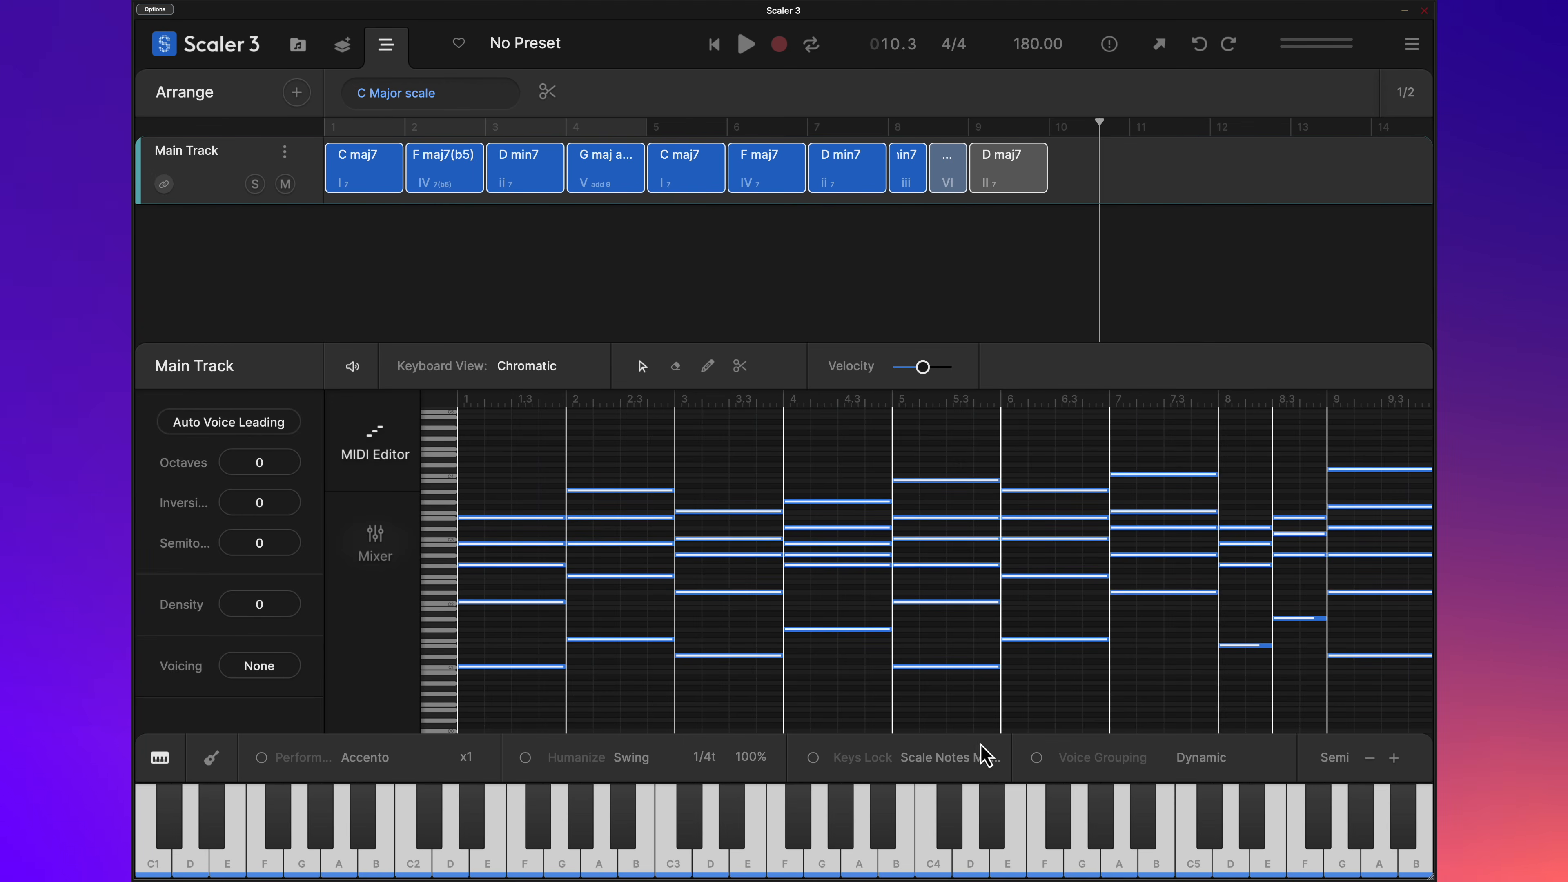
click(251, 423)
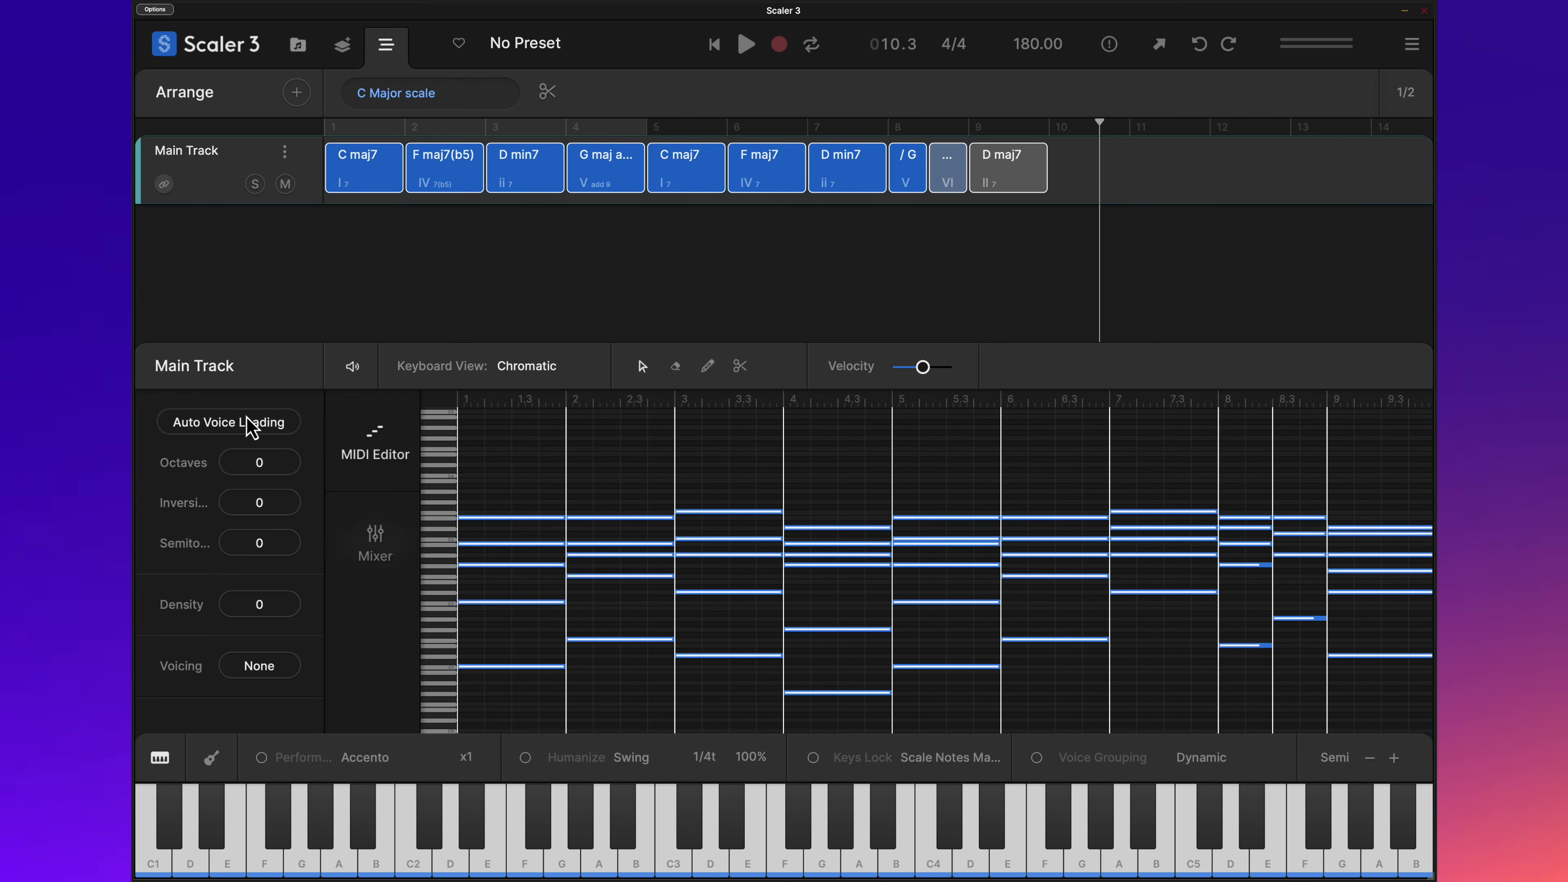
click(615, 185)
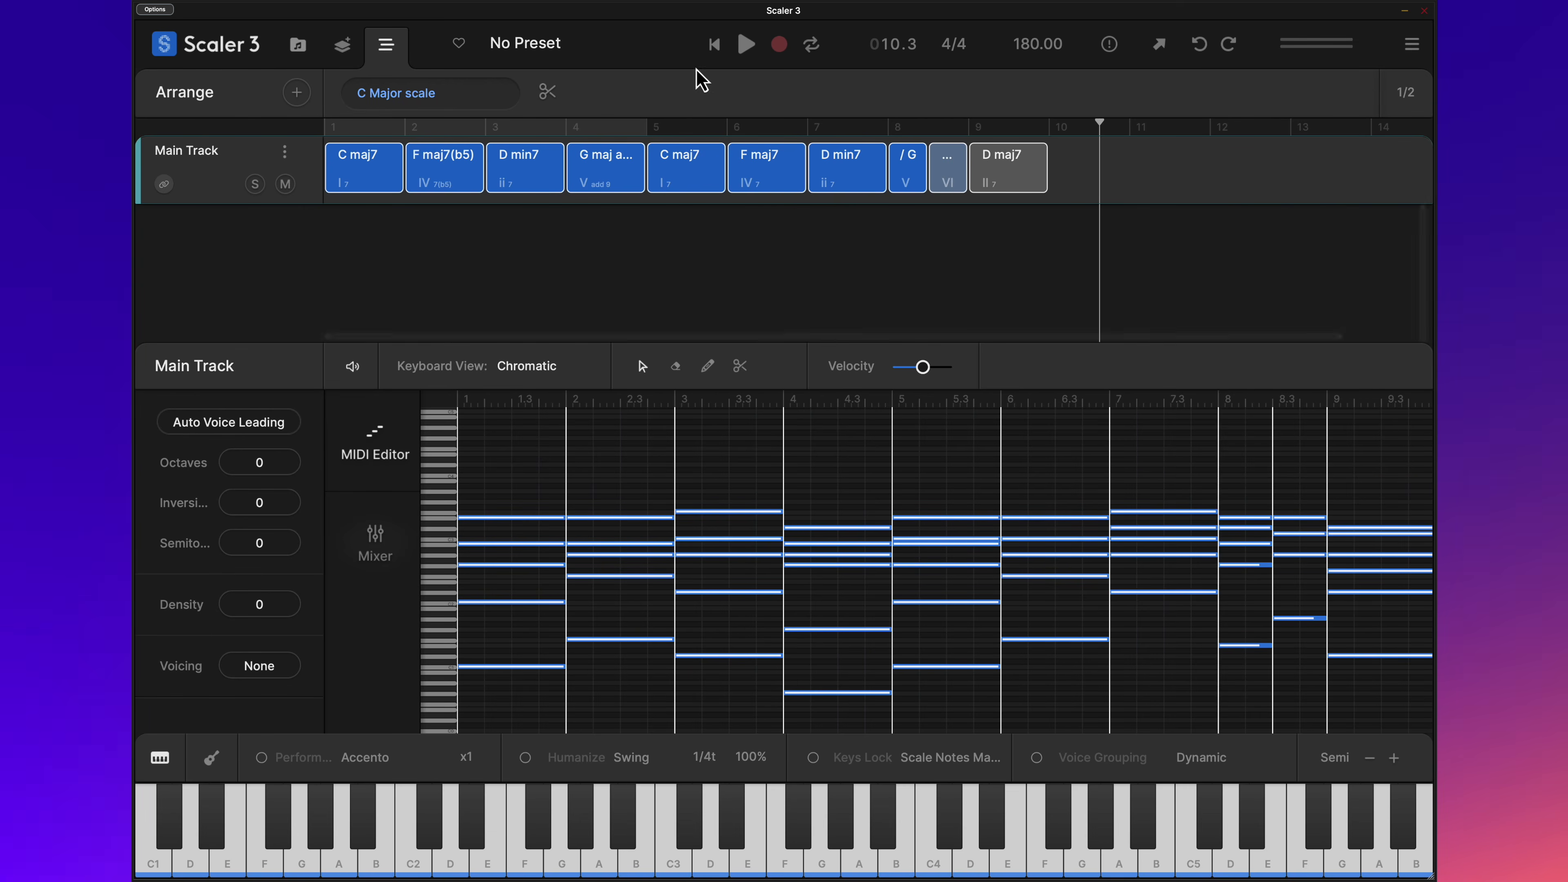
click(745, 47)
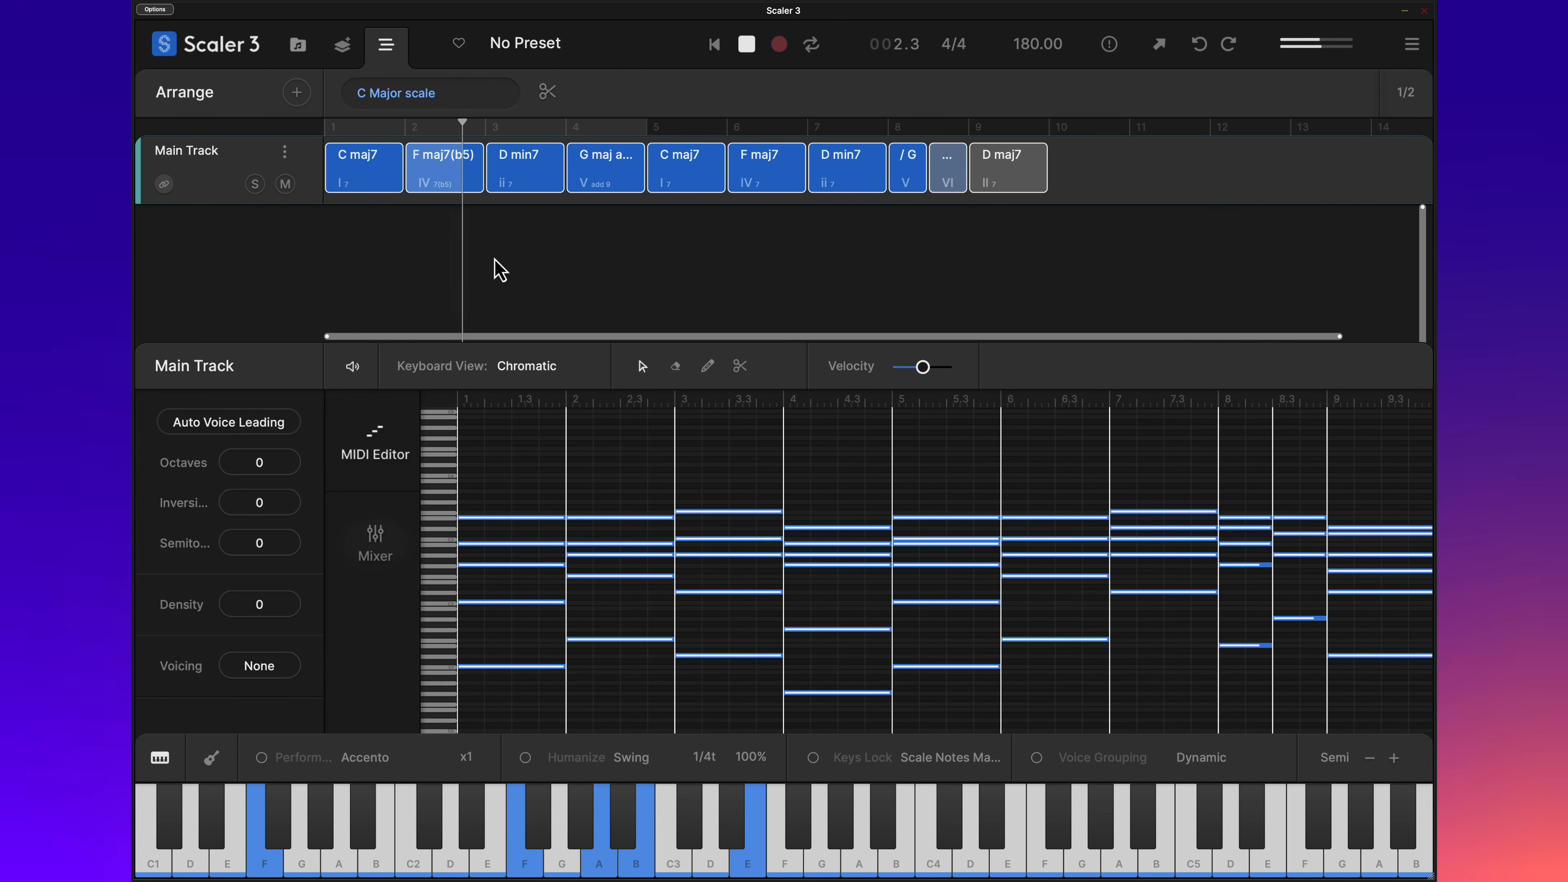
click(748, 47)
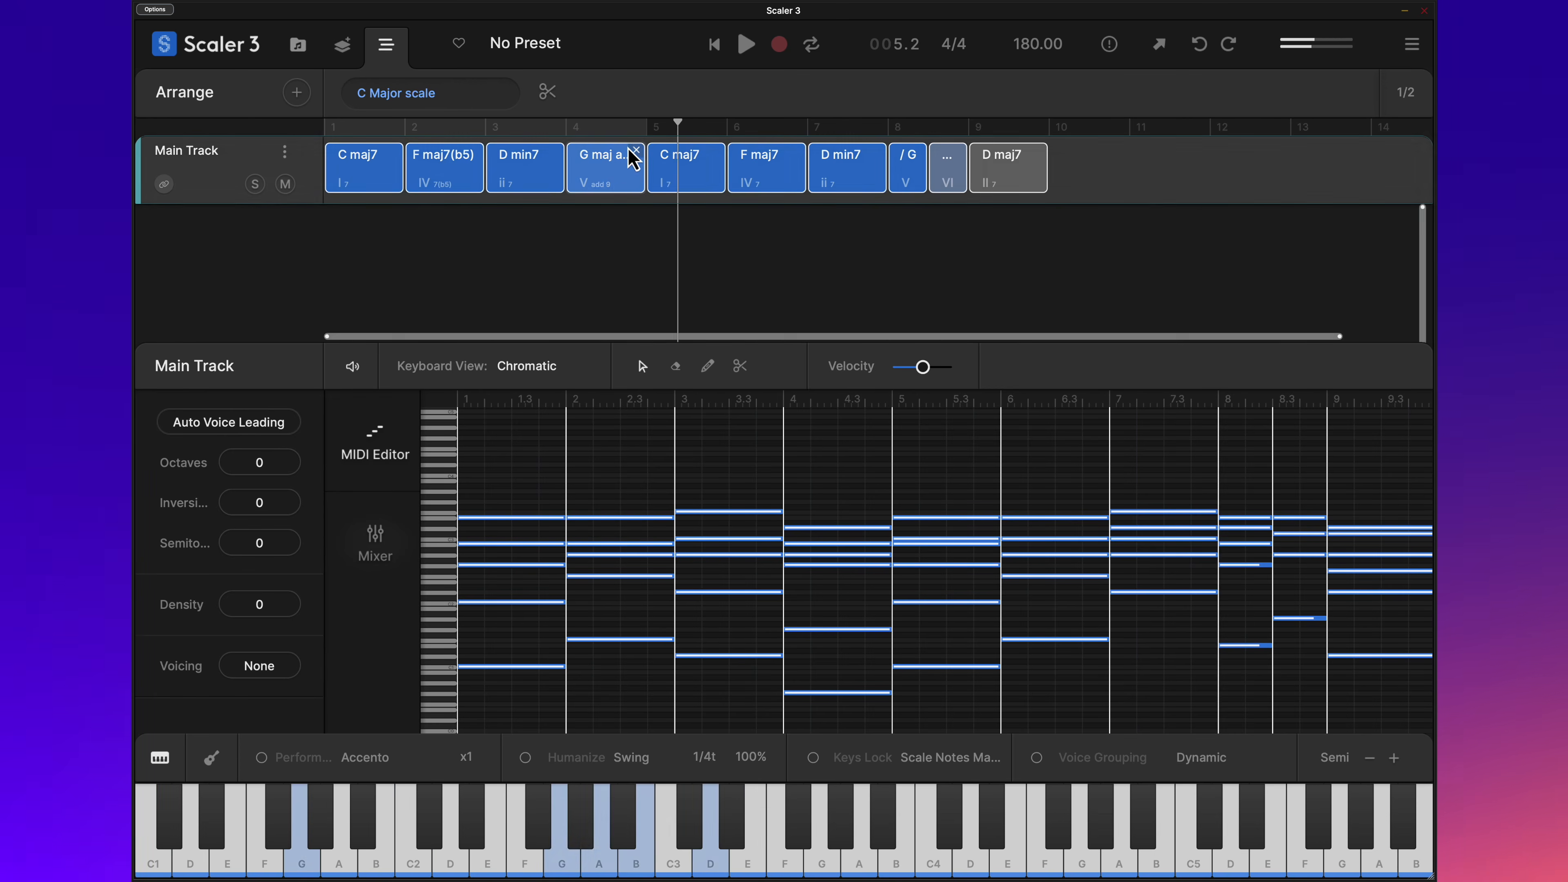
click(714, 45)
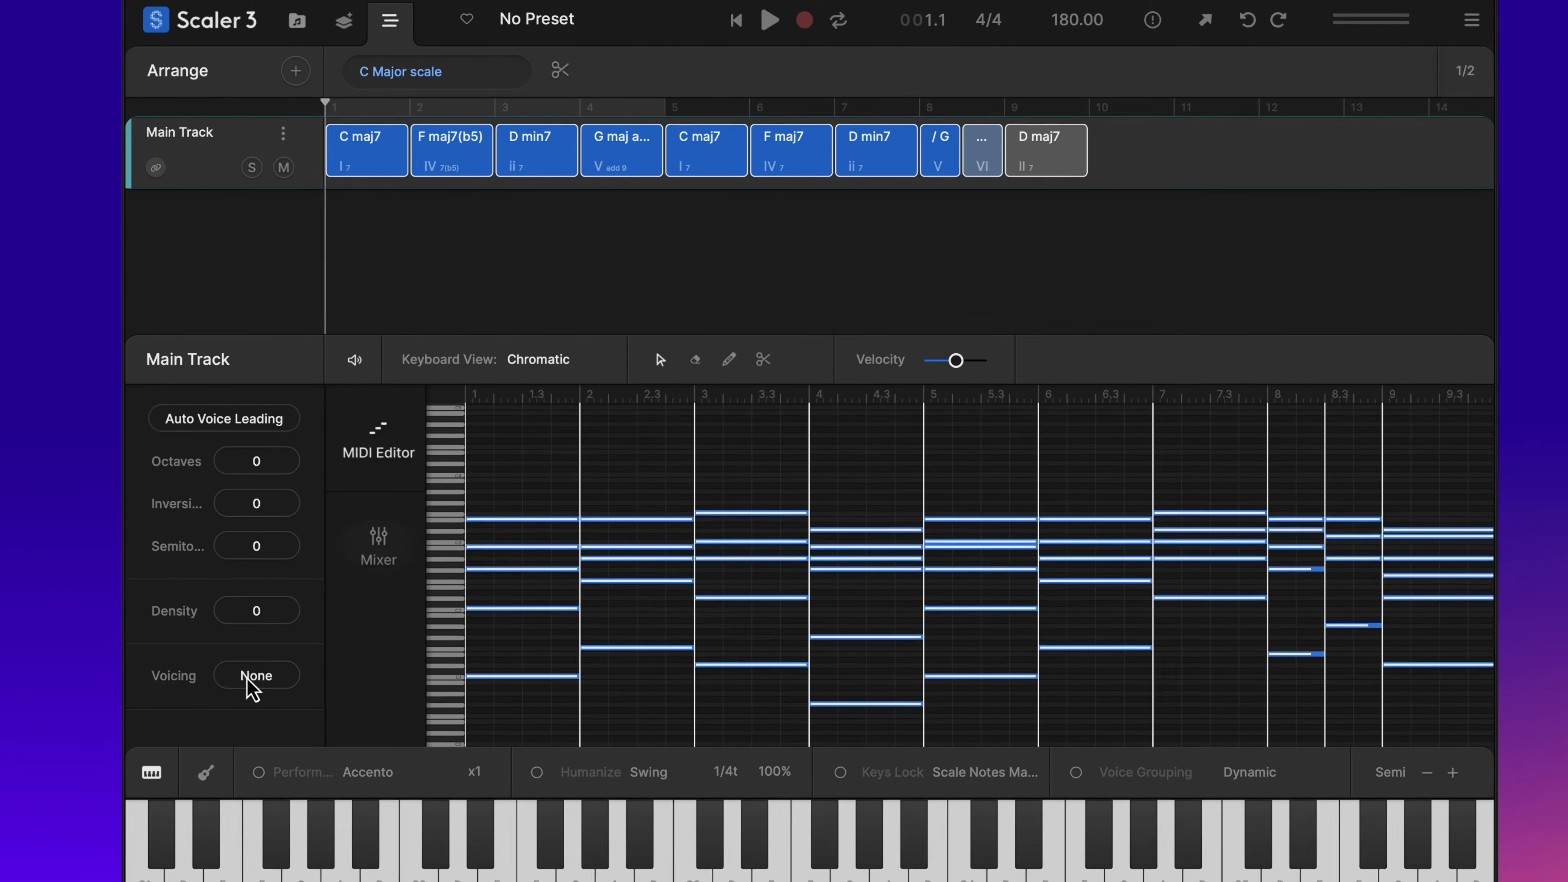
Step: Set the voicing of all chords to Dynamic, audition the opening bars, and return the playhead to the start
click(256, 669)
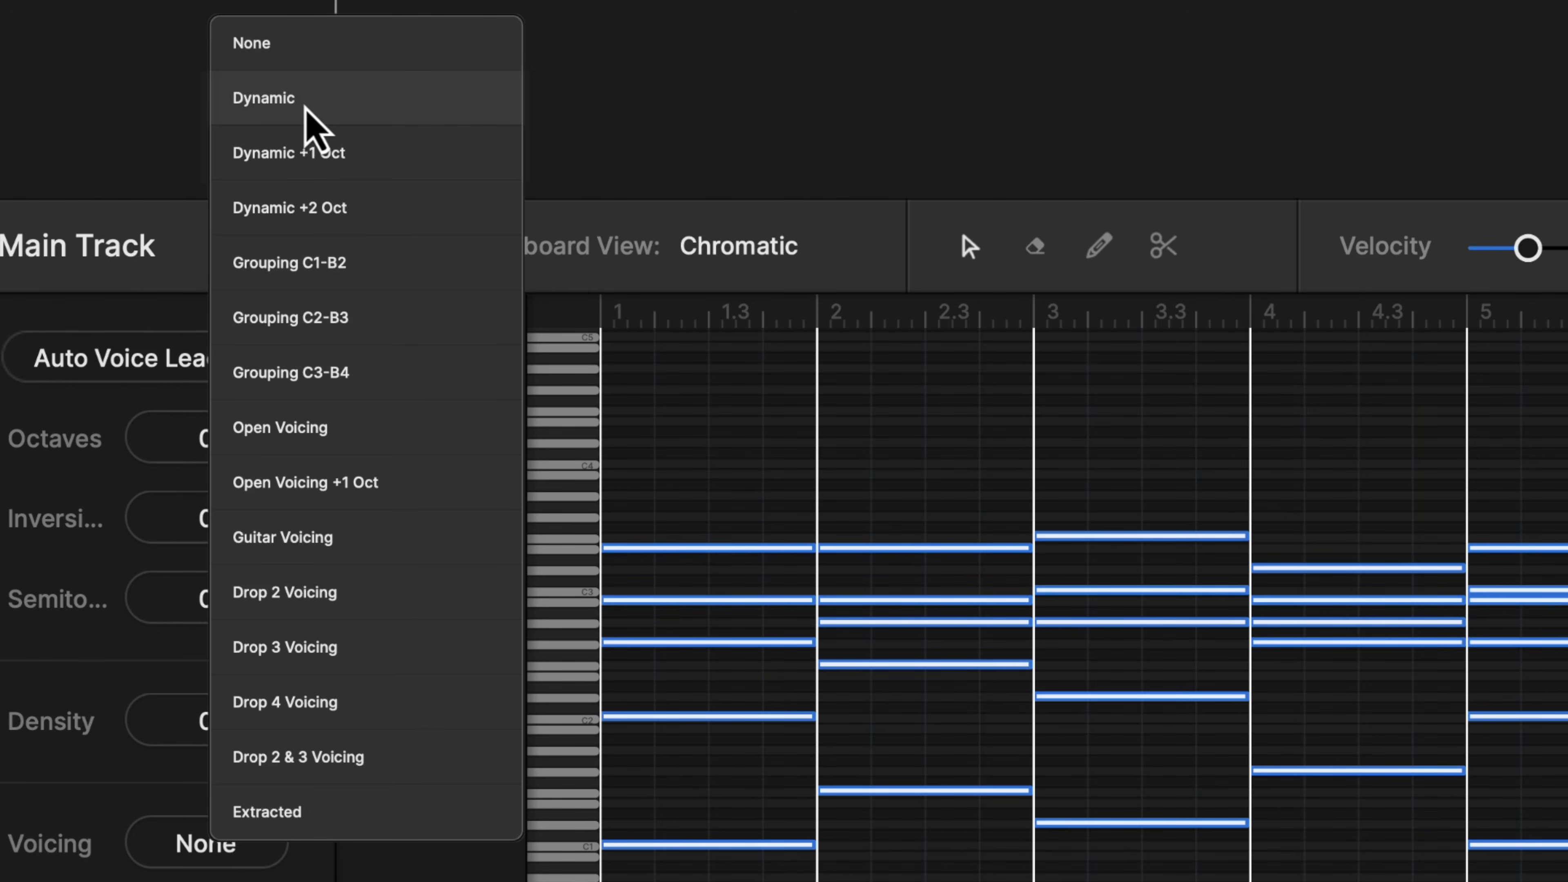
click(410, 117)
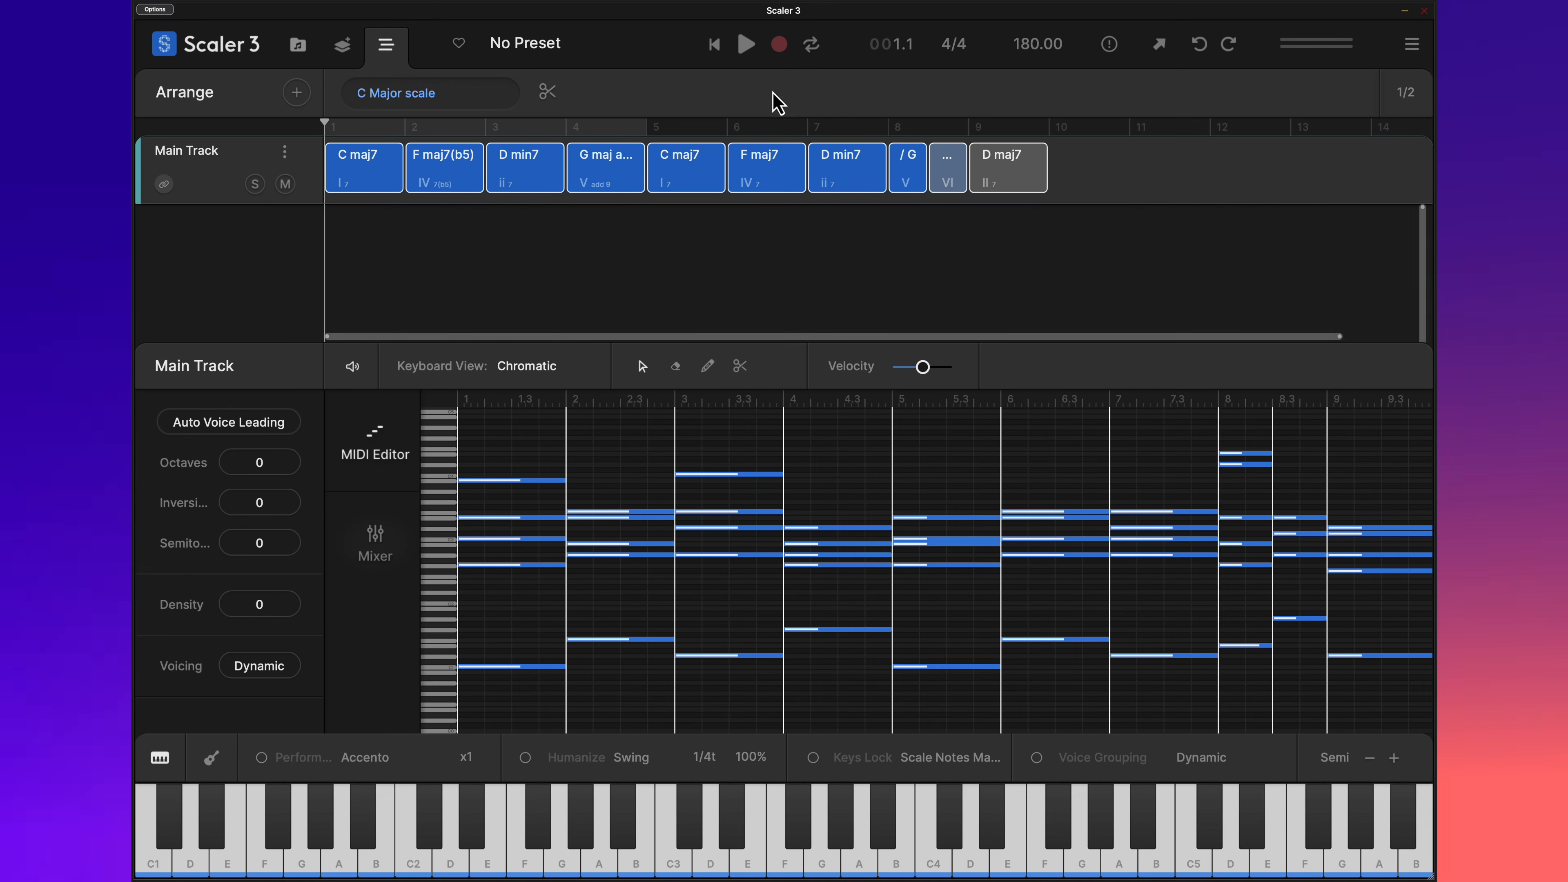
click(751, 43)
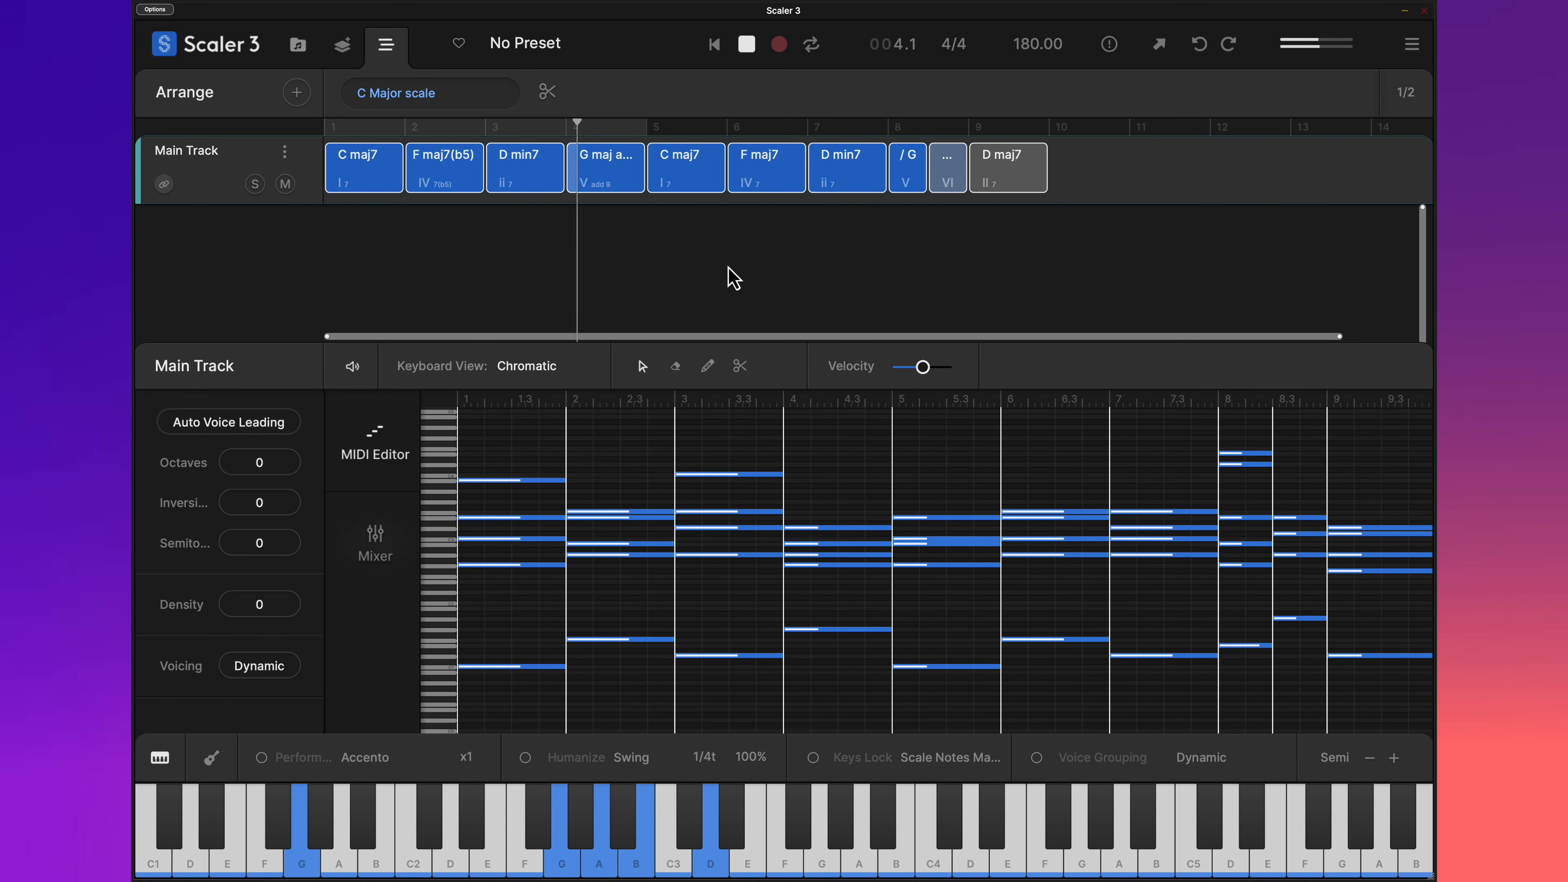
click(747, 44)
click(714, 44)
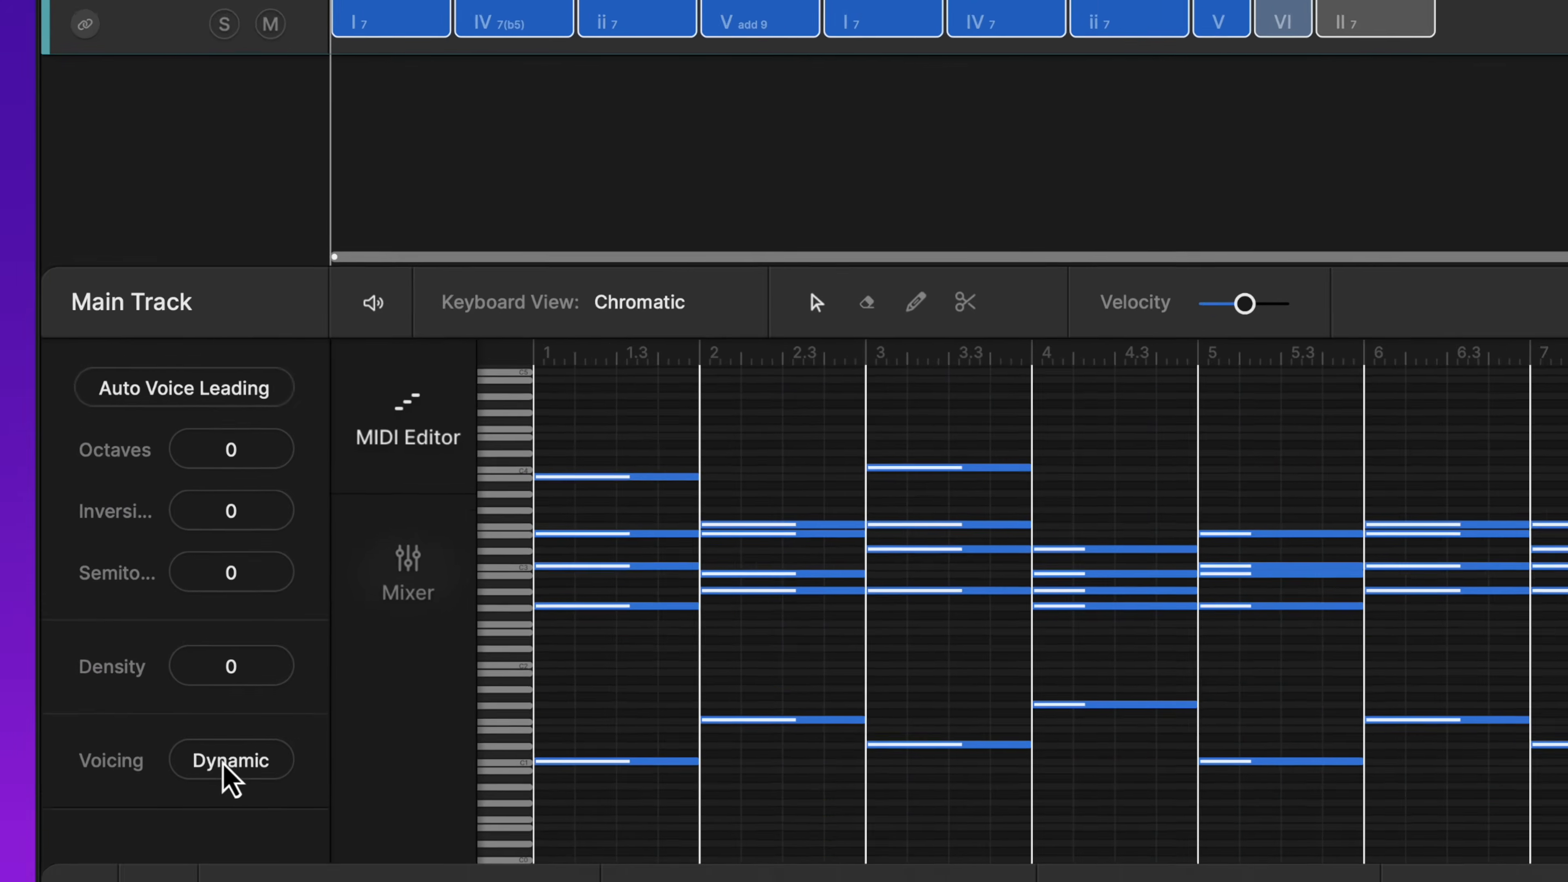
Step: Set the voicing of all chords to Open Voicing and audition the opening bars twice
click(258, 678)
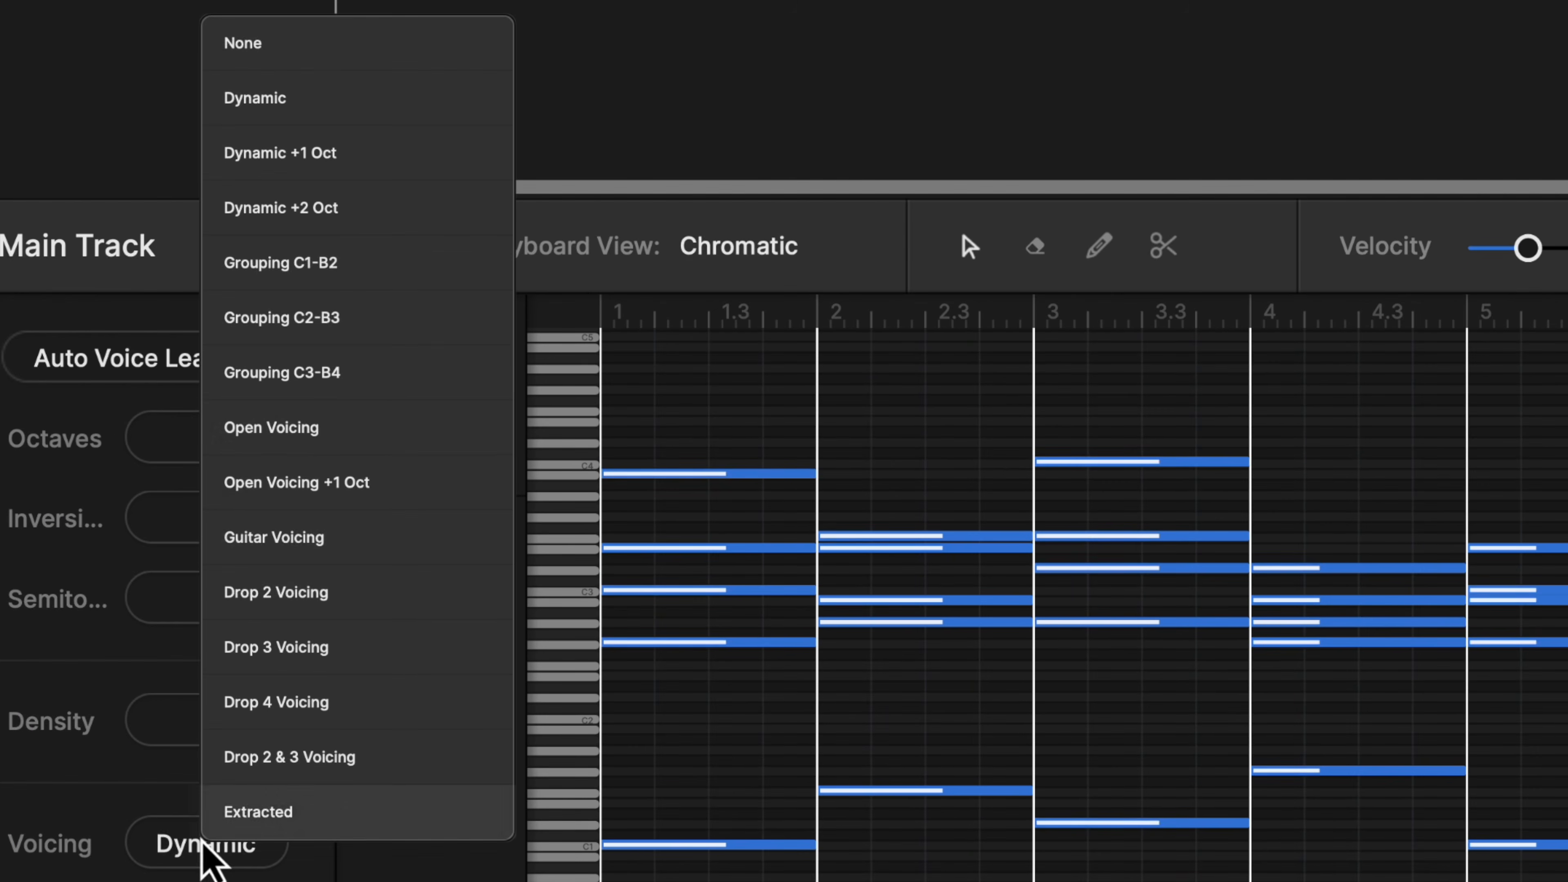
click(313, 426)
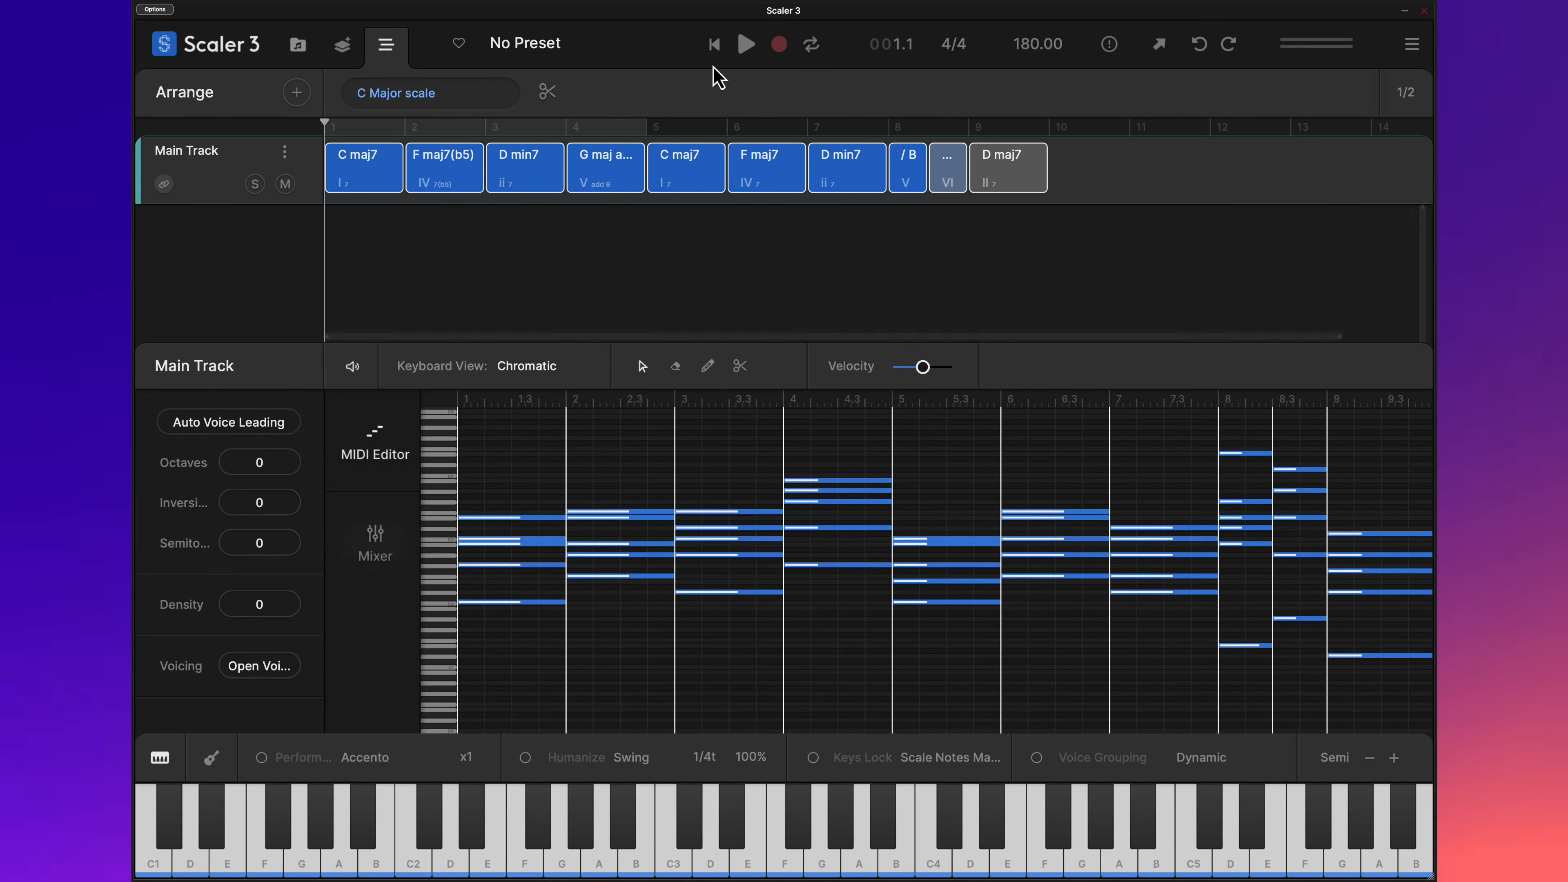
click(739, 48)
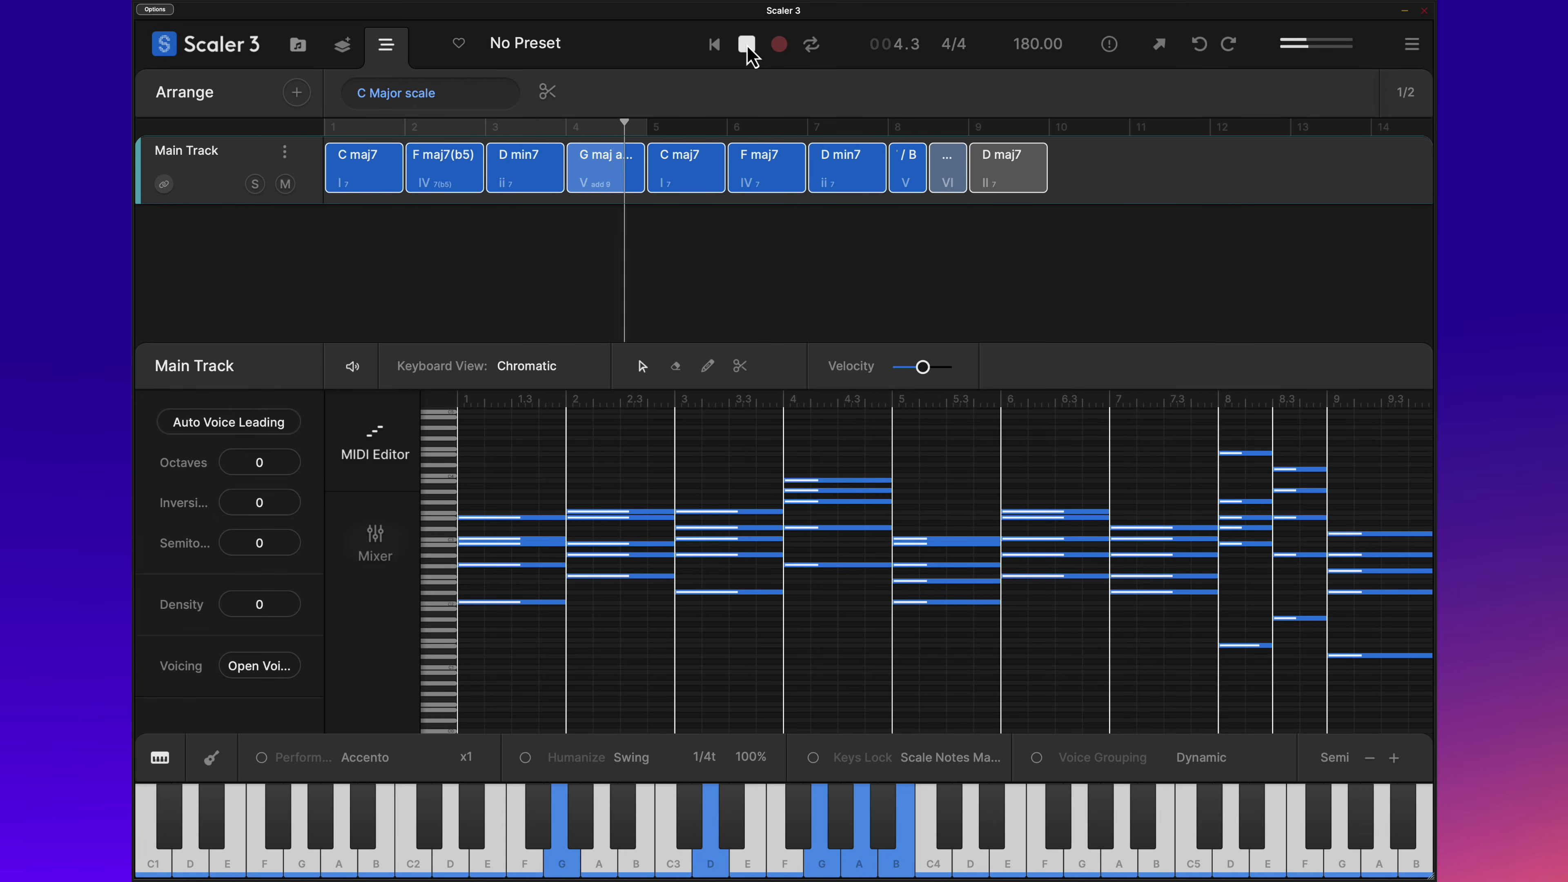
click(747, 47)
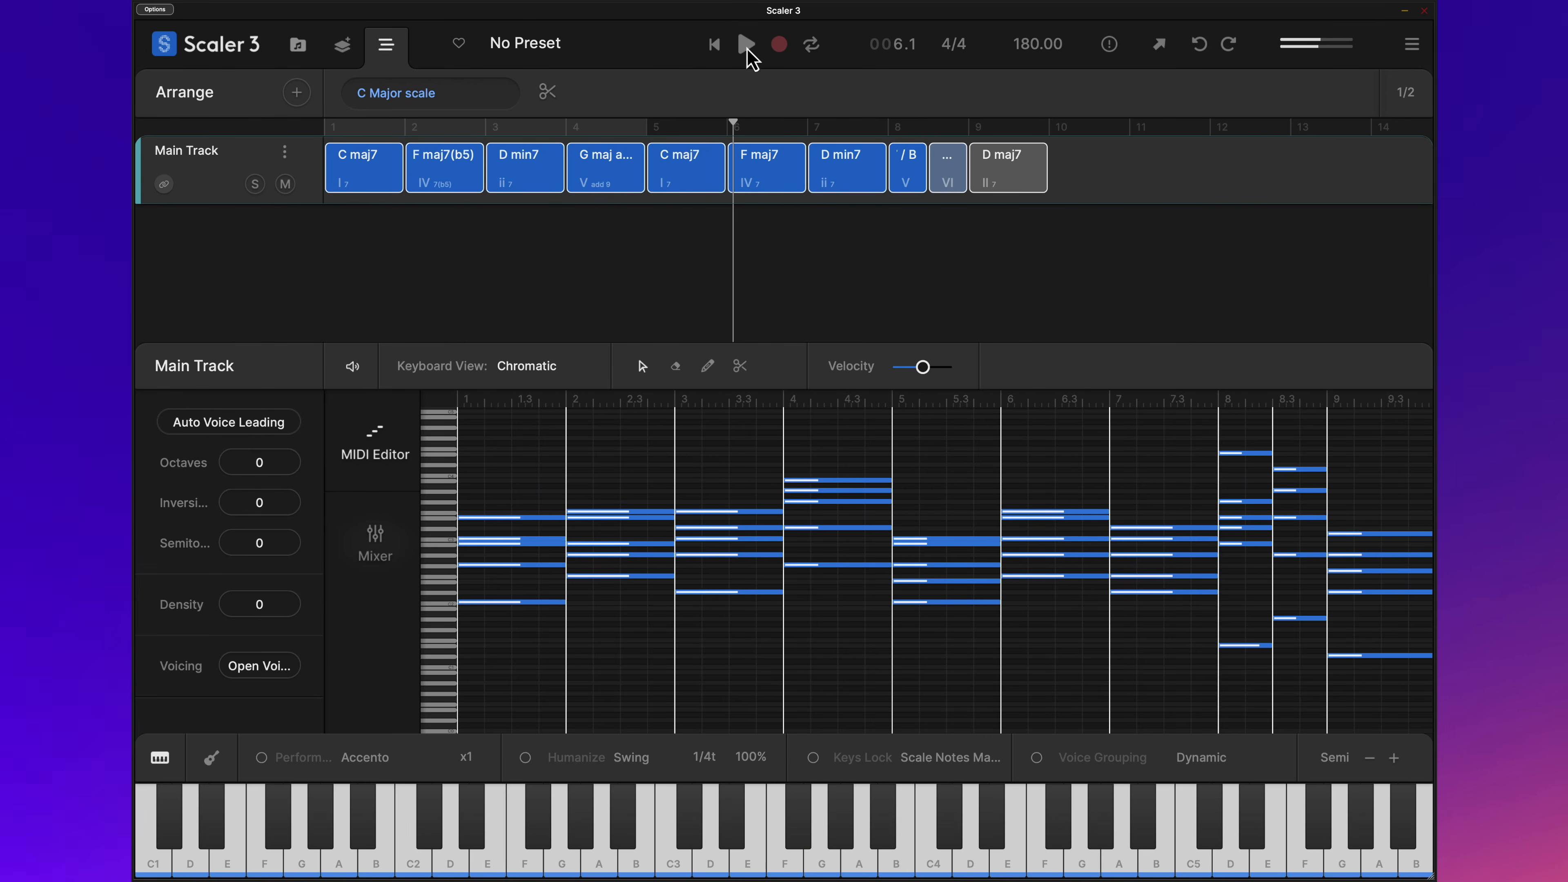
click(276, 668)
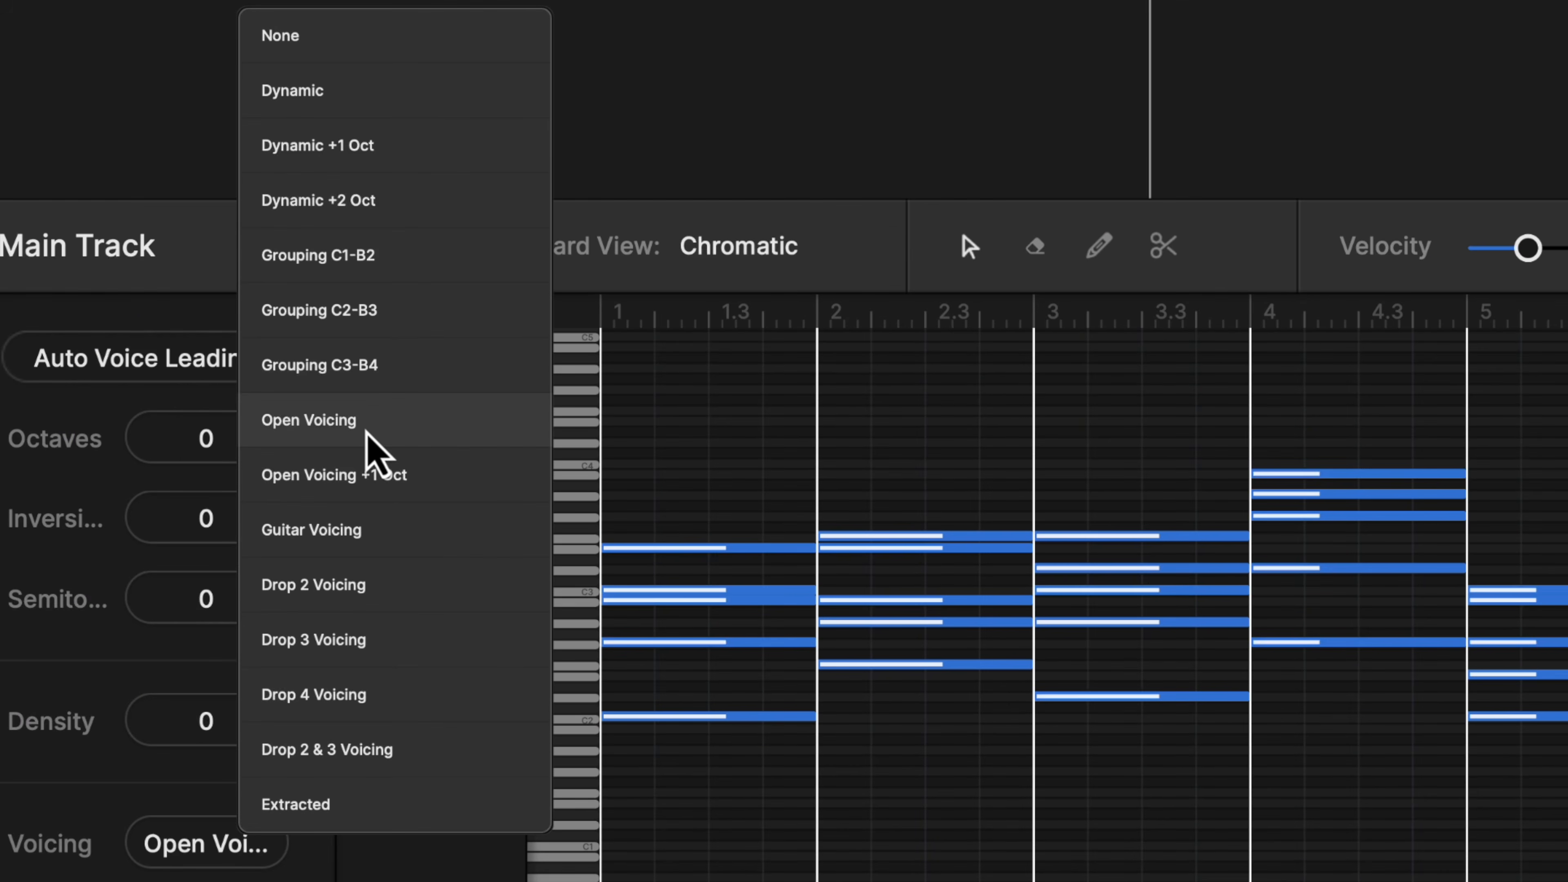
click(337, 420)
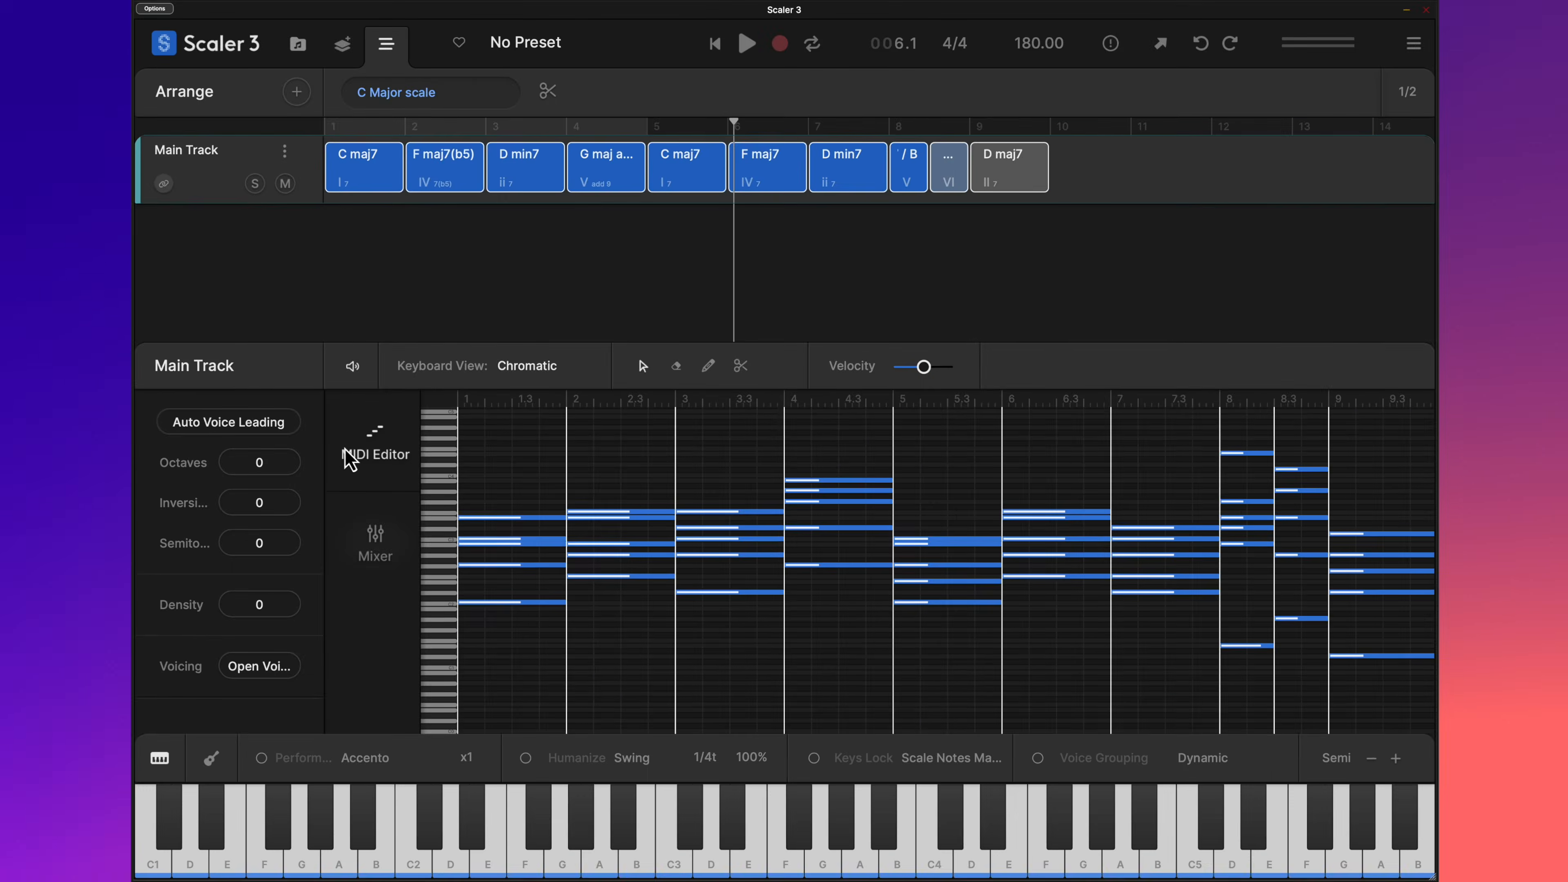
key(space)
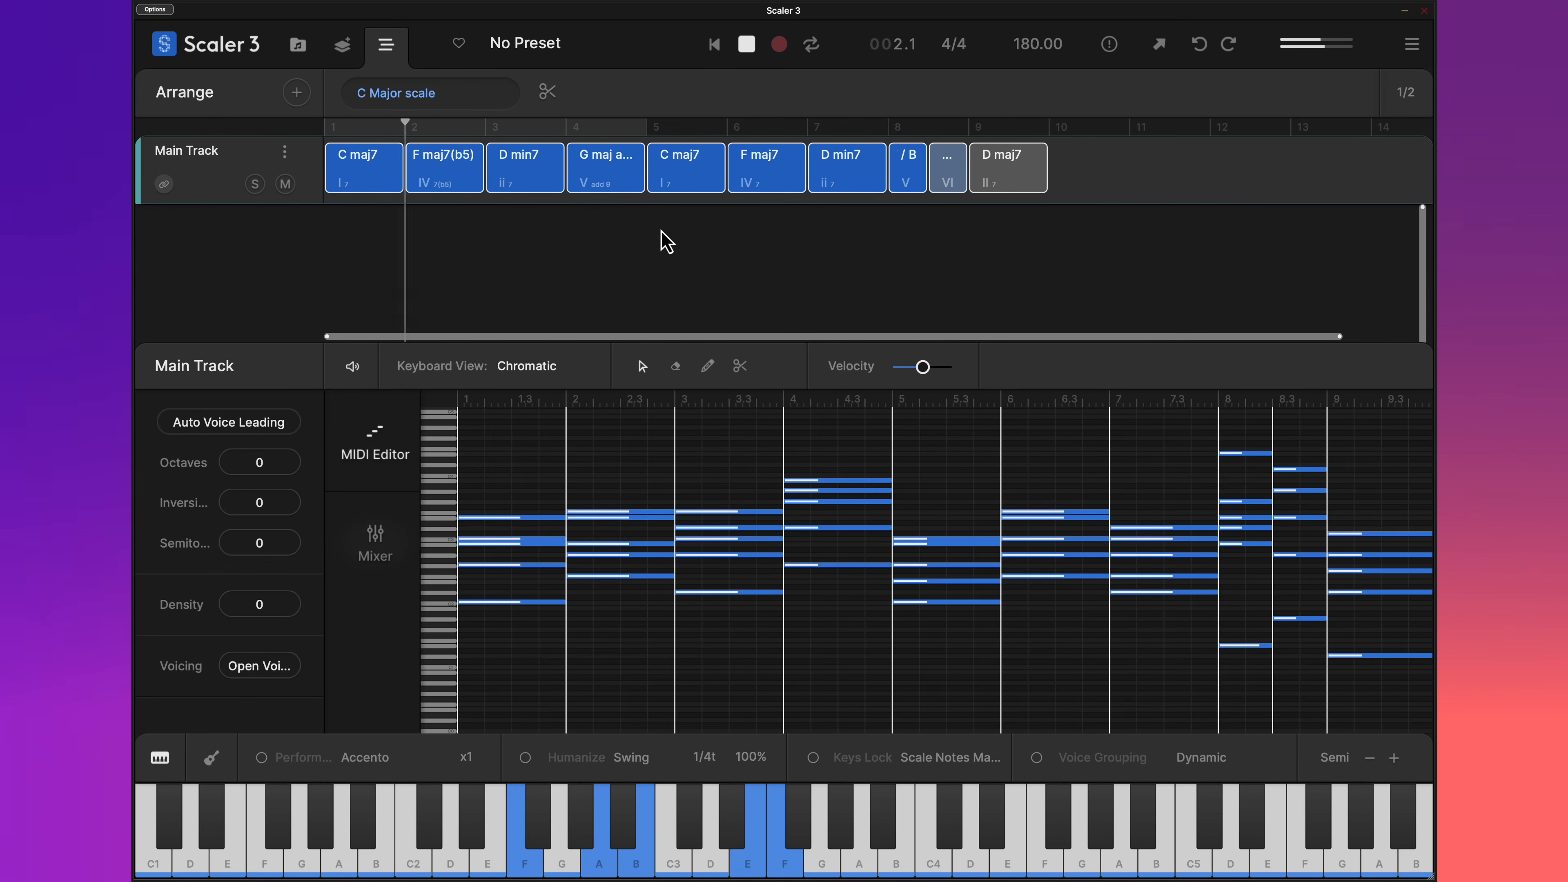
click(747, 44)
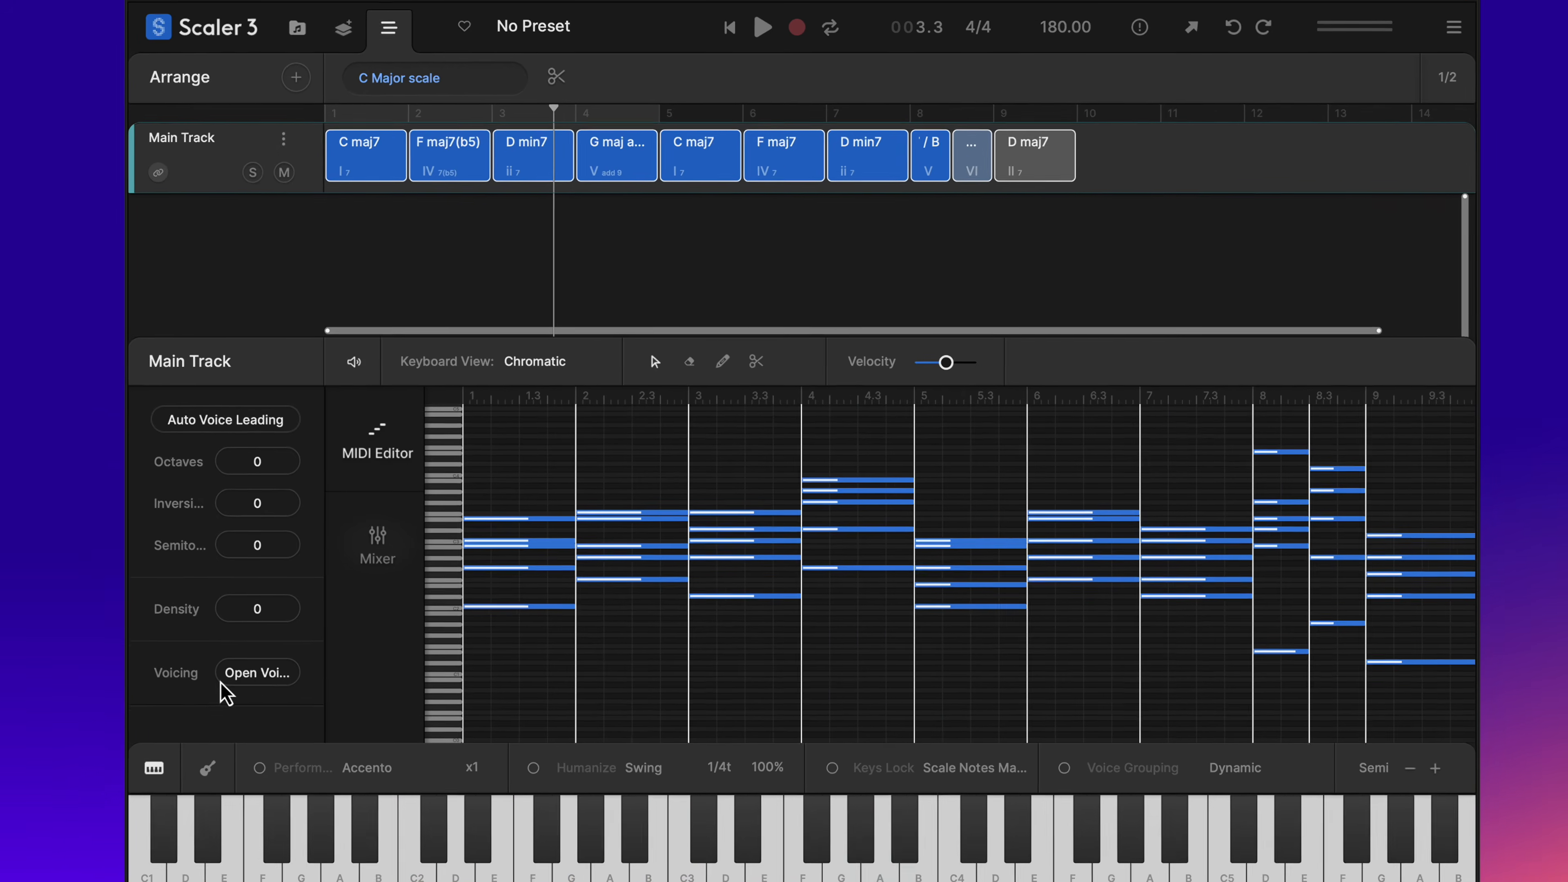
Step: Set the voicing of all chords to Guitar Voicing and audition the opening bars
click(260, 666)
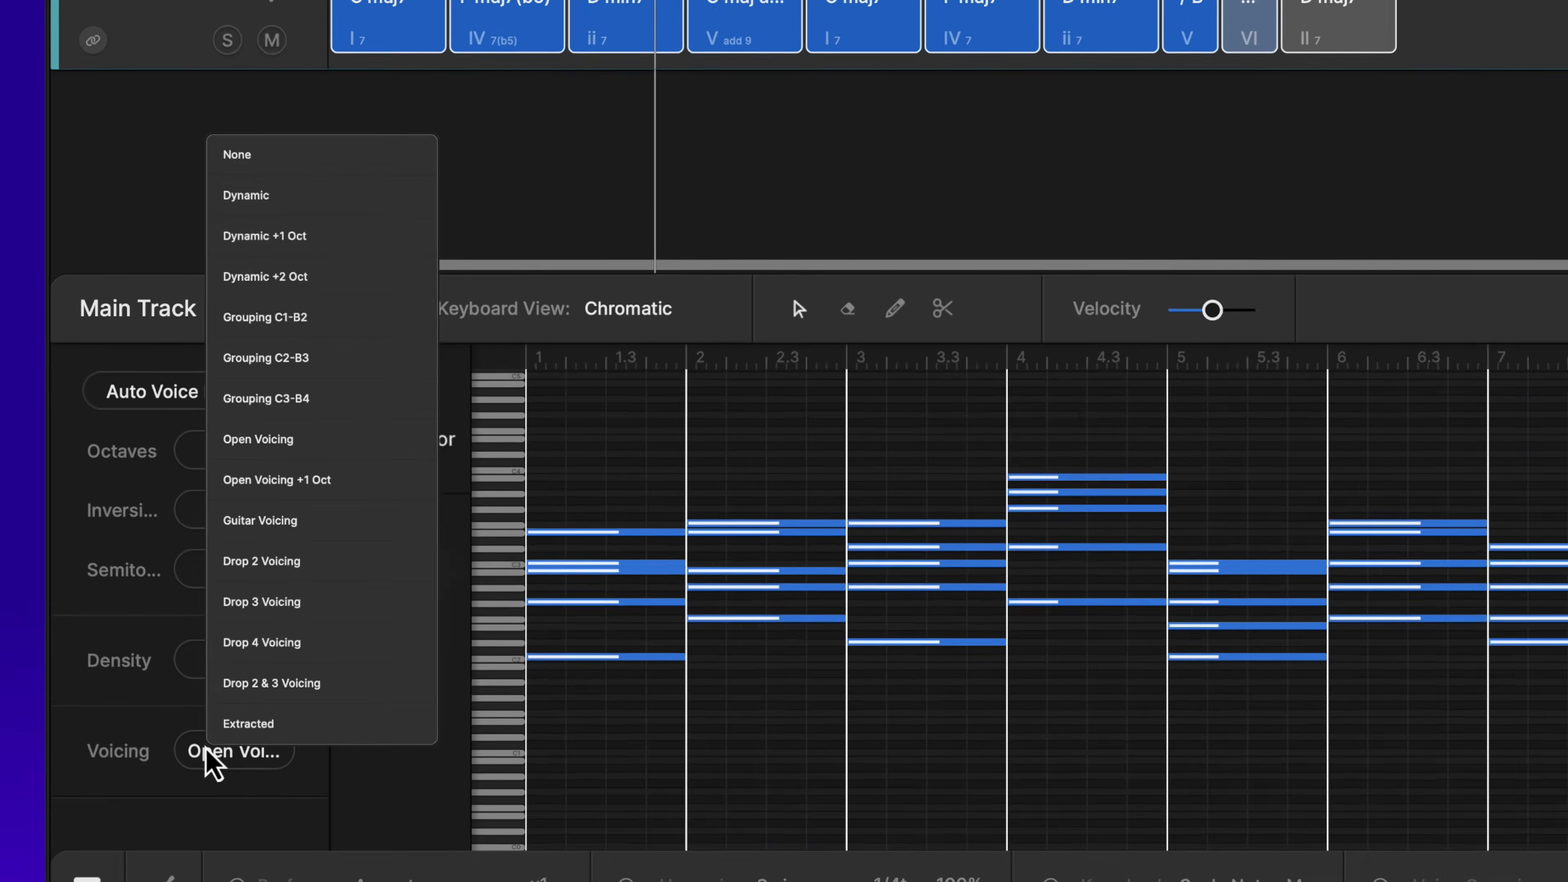
click(296, 536)
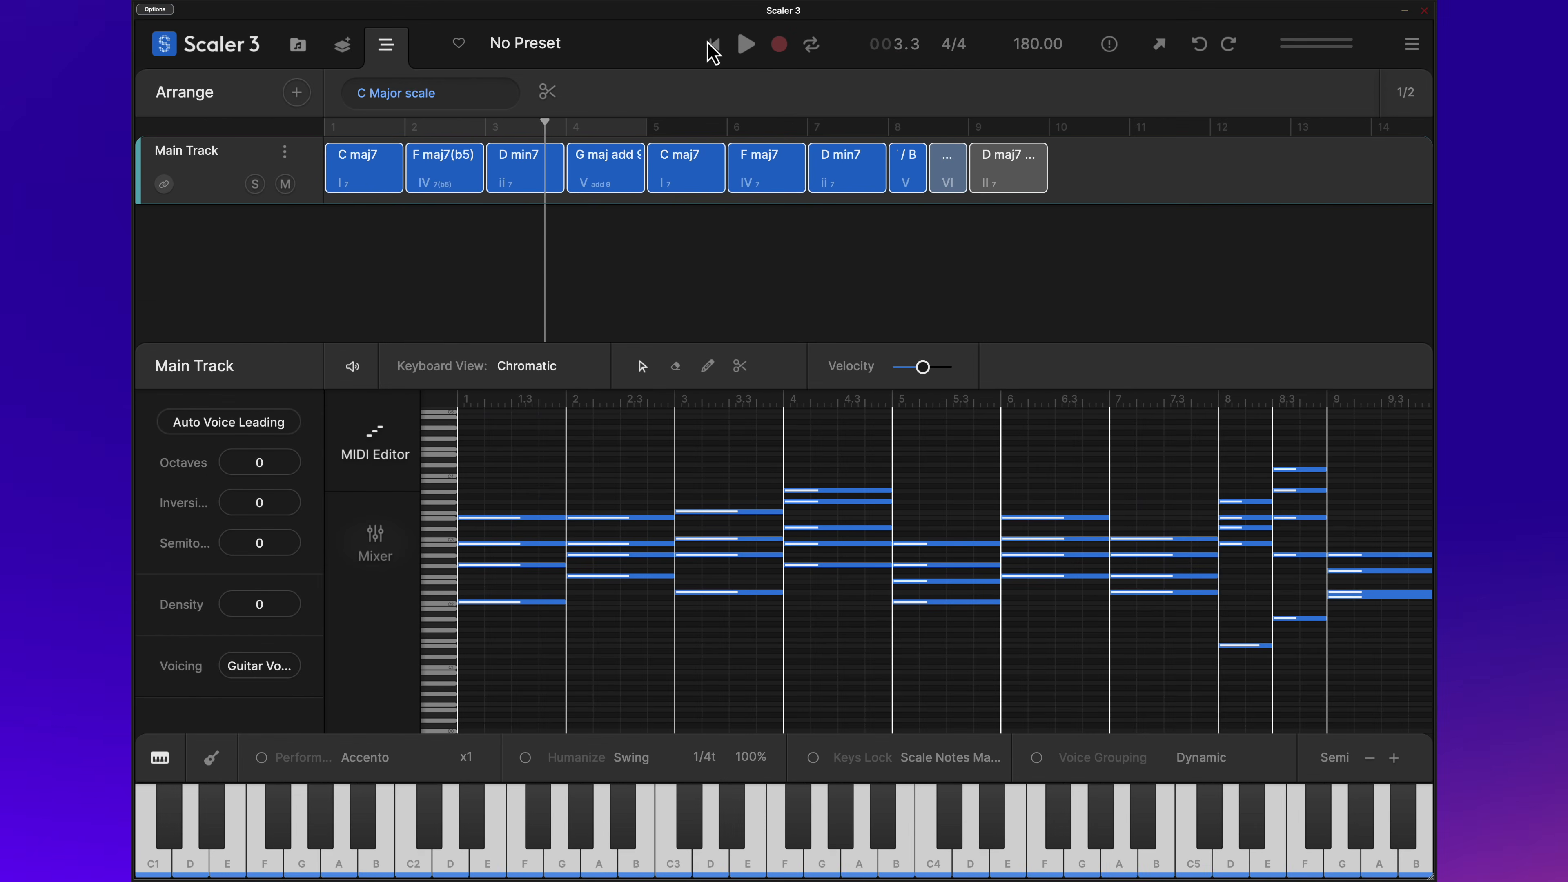
click(747, 45)
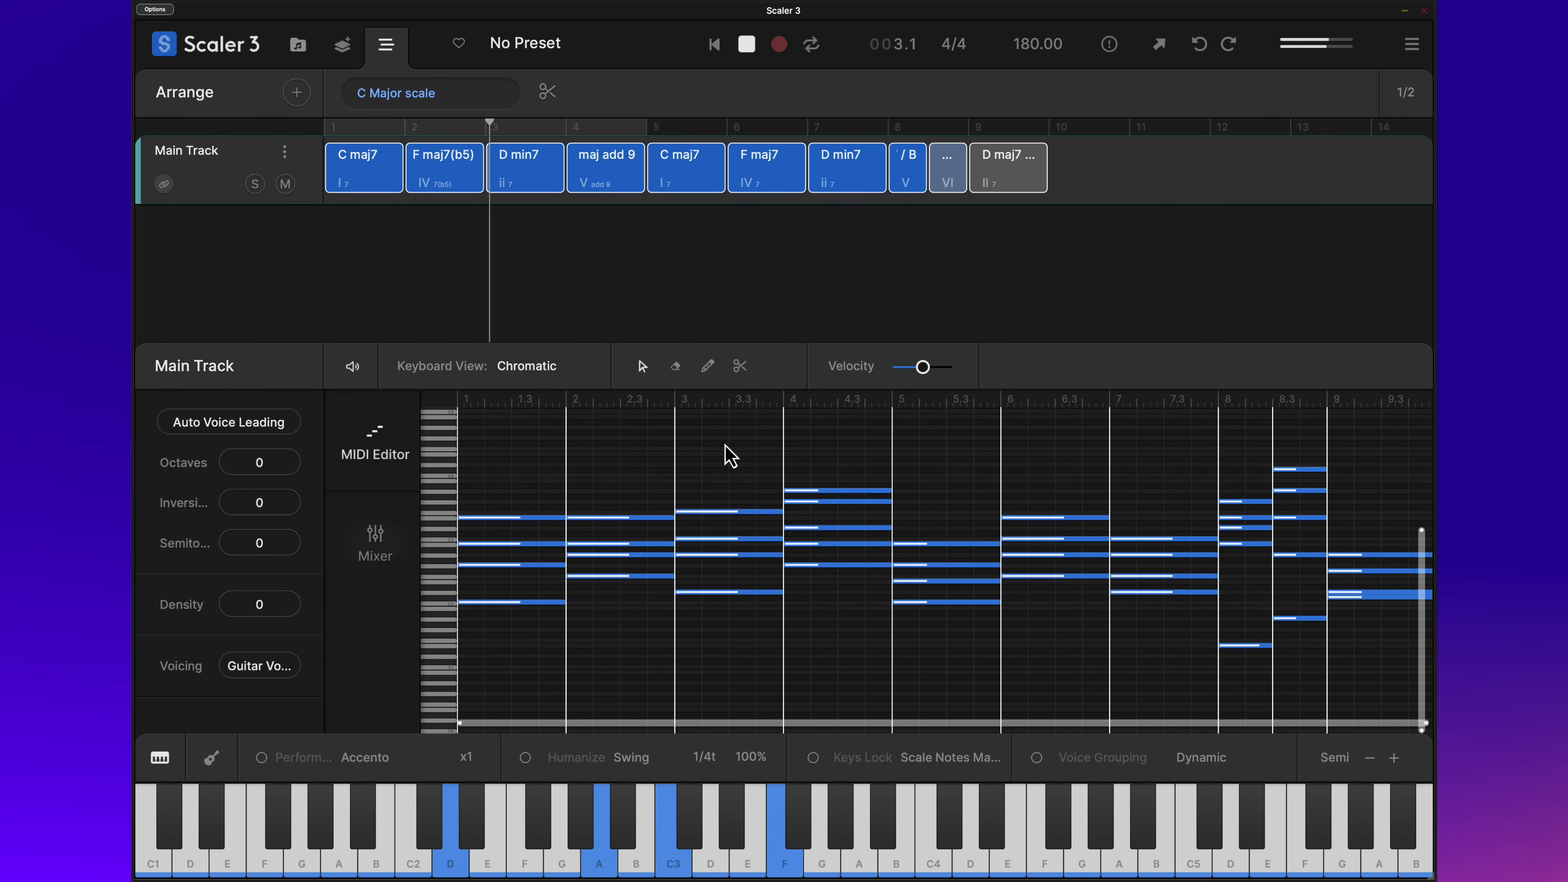
click(749, 46)
Step: Set the voicing of all chords to Dynamic +1 Oct and play the arrangement from the start
click(261, 666)
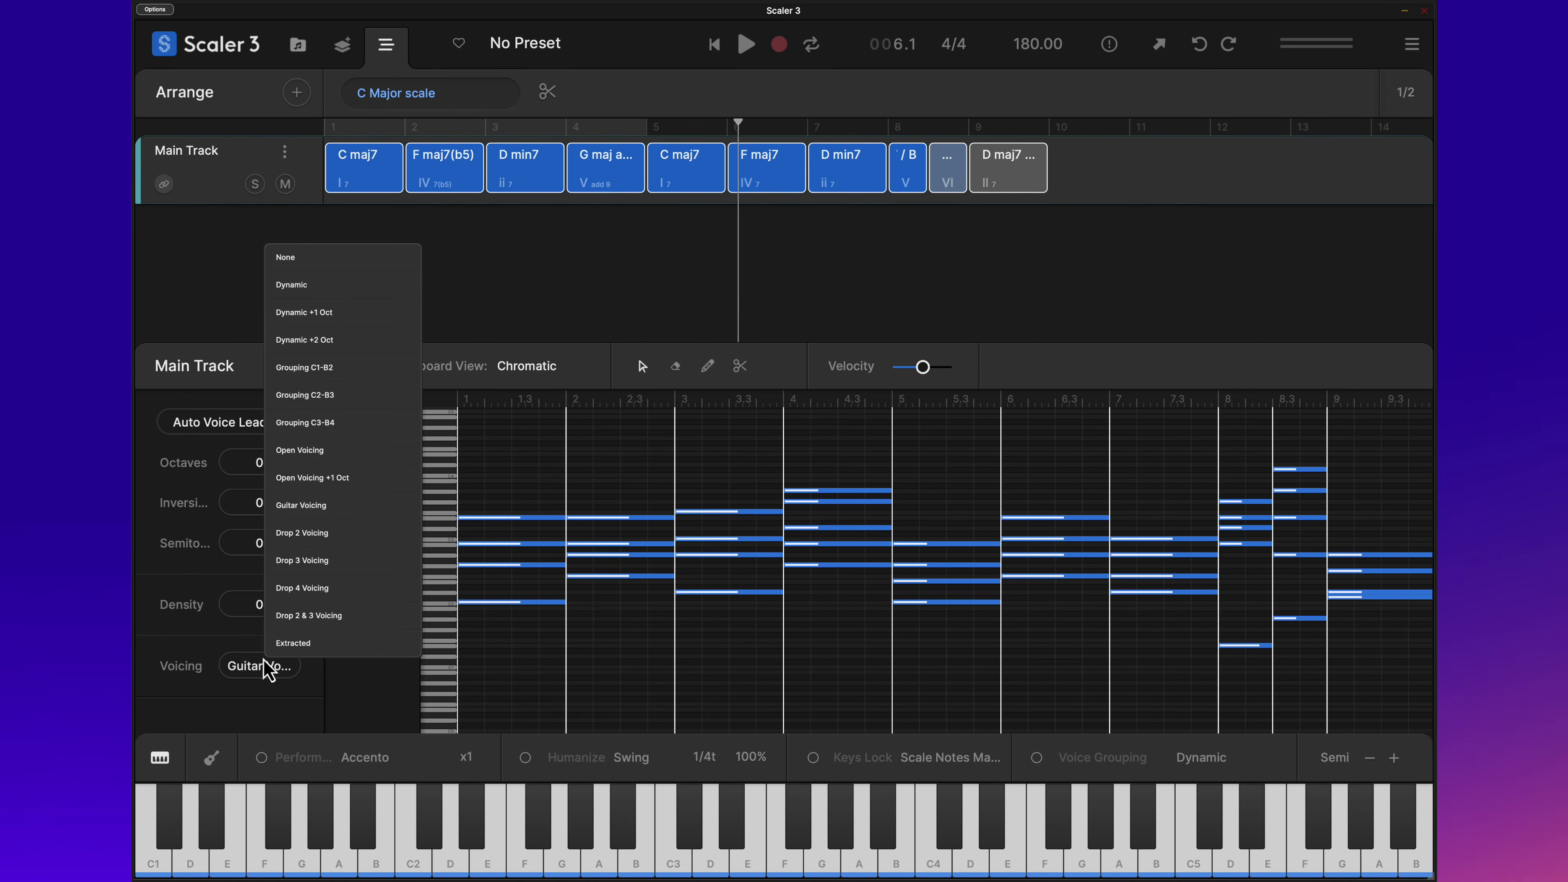
click(339, 315)
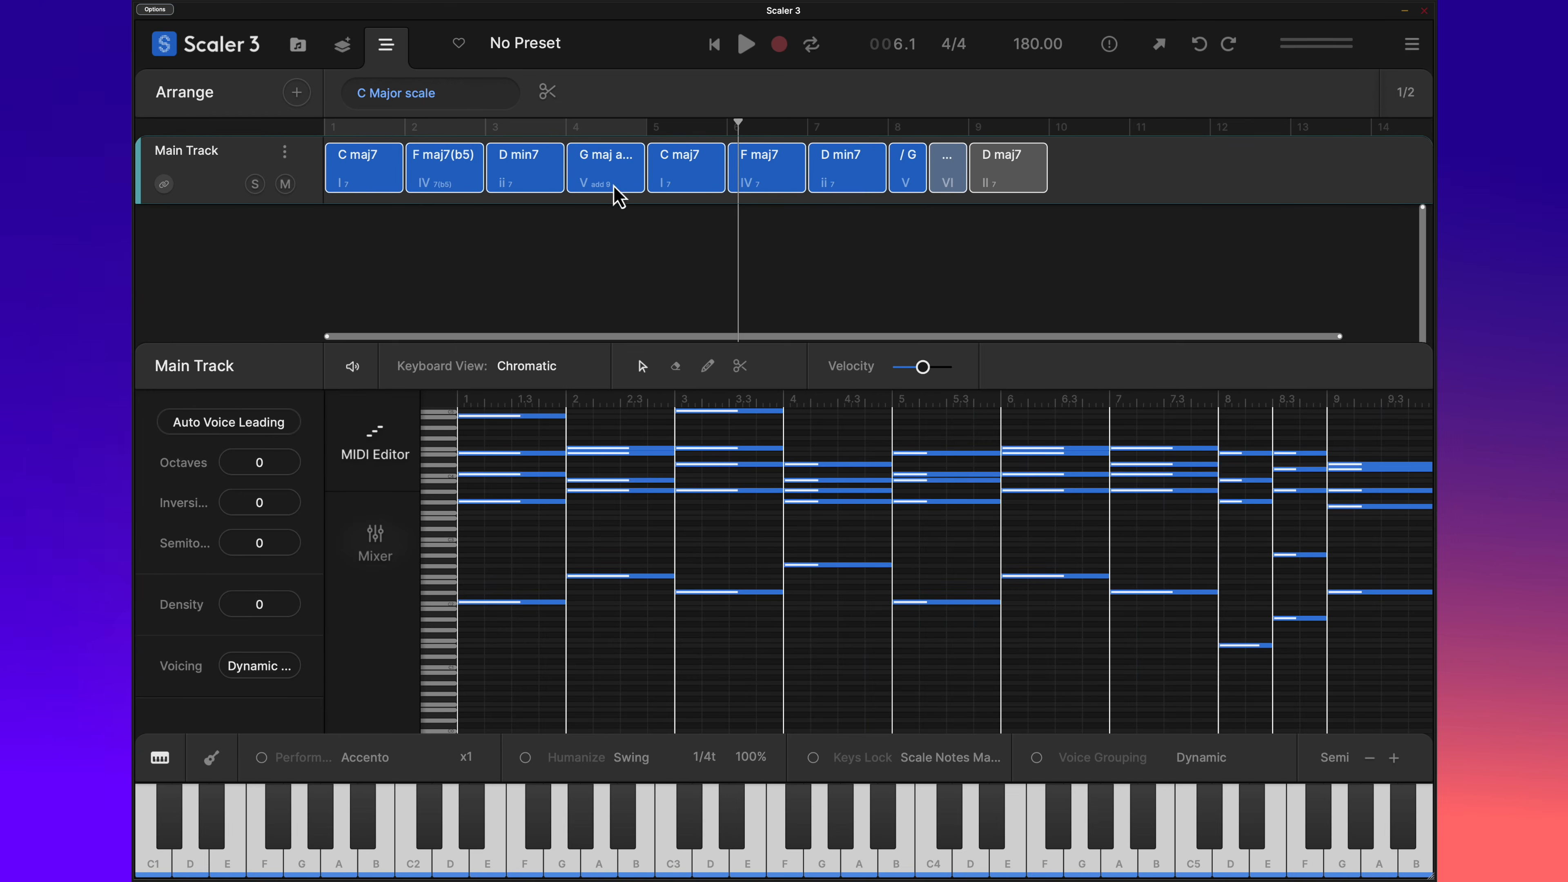
click(715, 45)
click(747, 45)
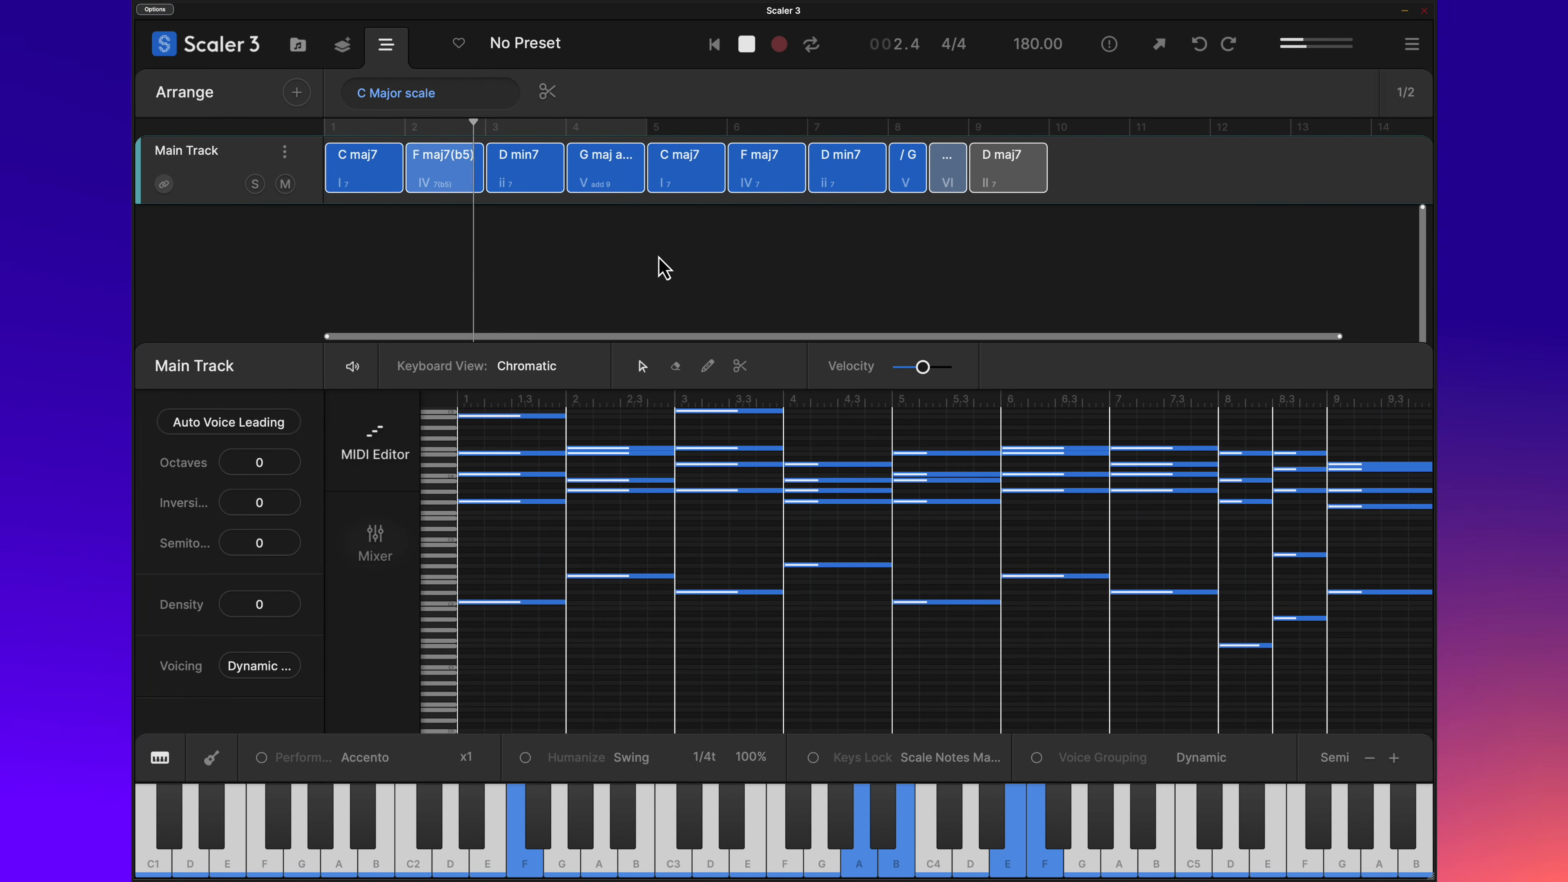
Step: Stop the playback and review the revoiced chords in the MIDI editor
click(748, 45)
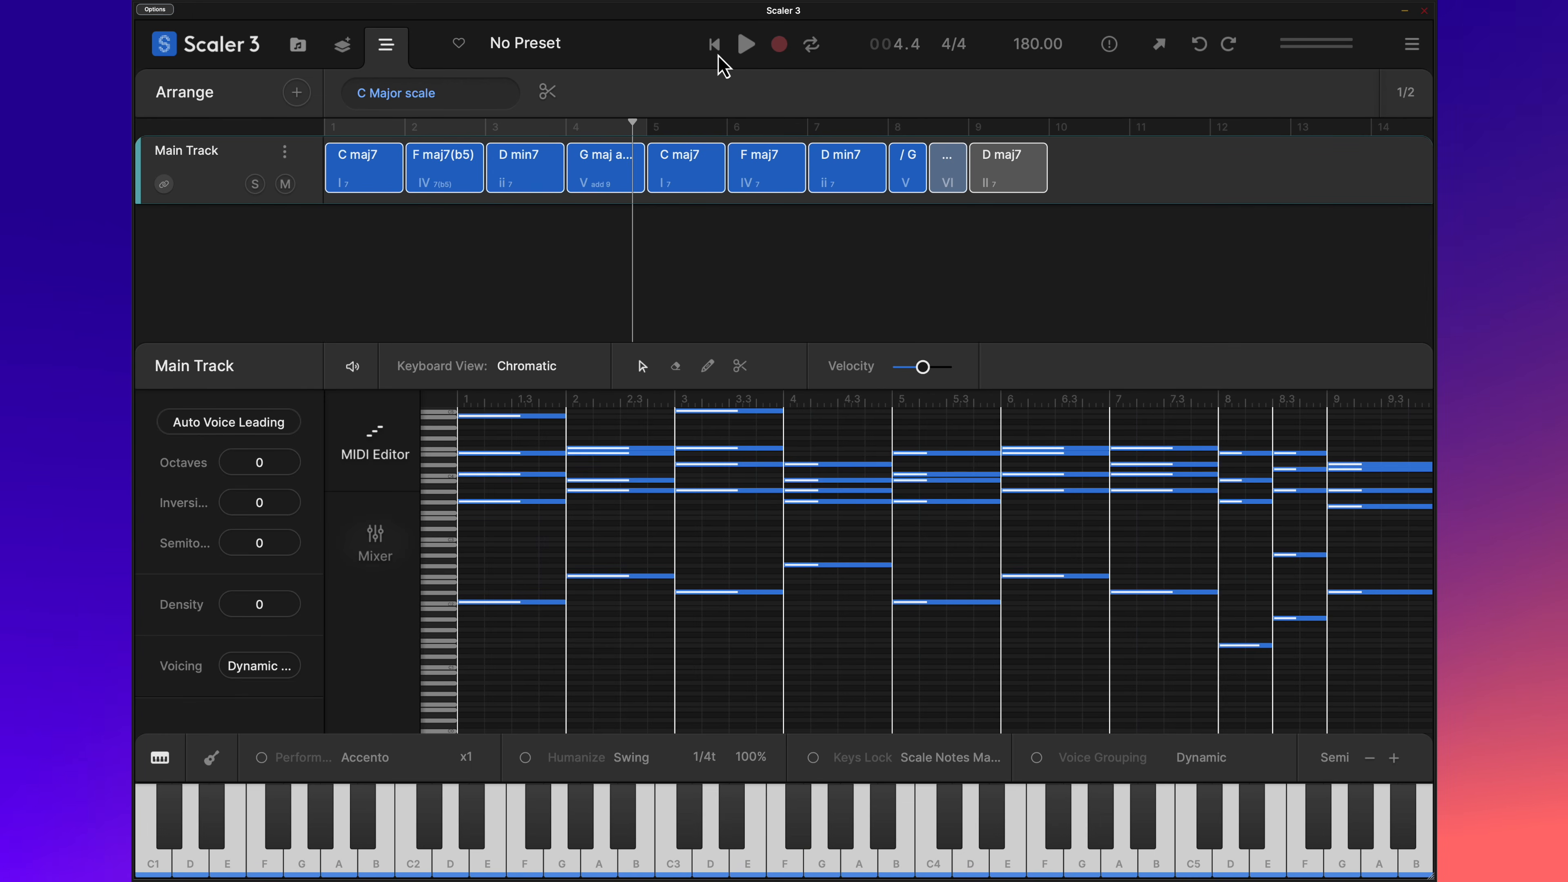
click(631, 189)
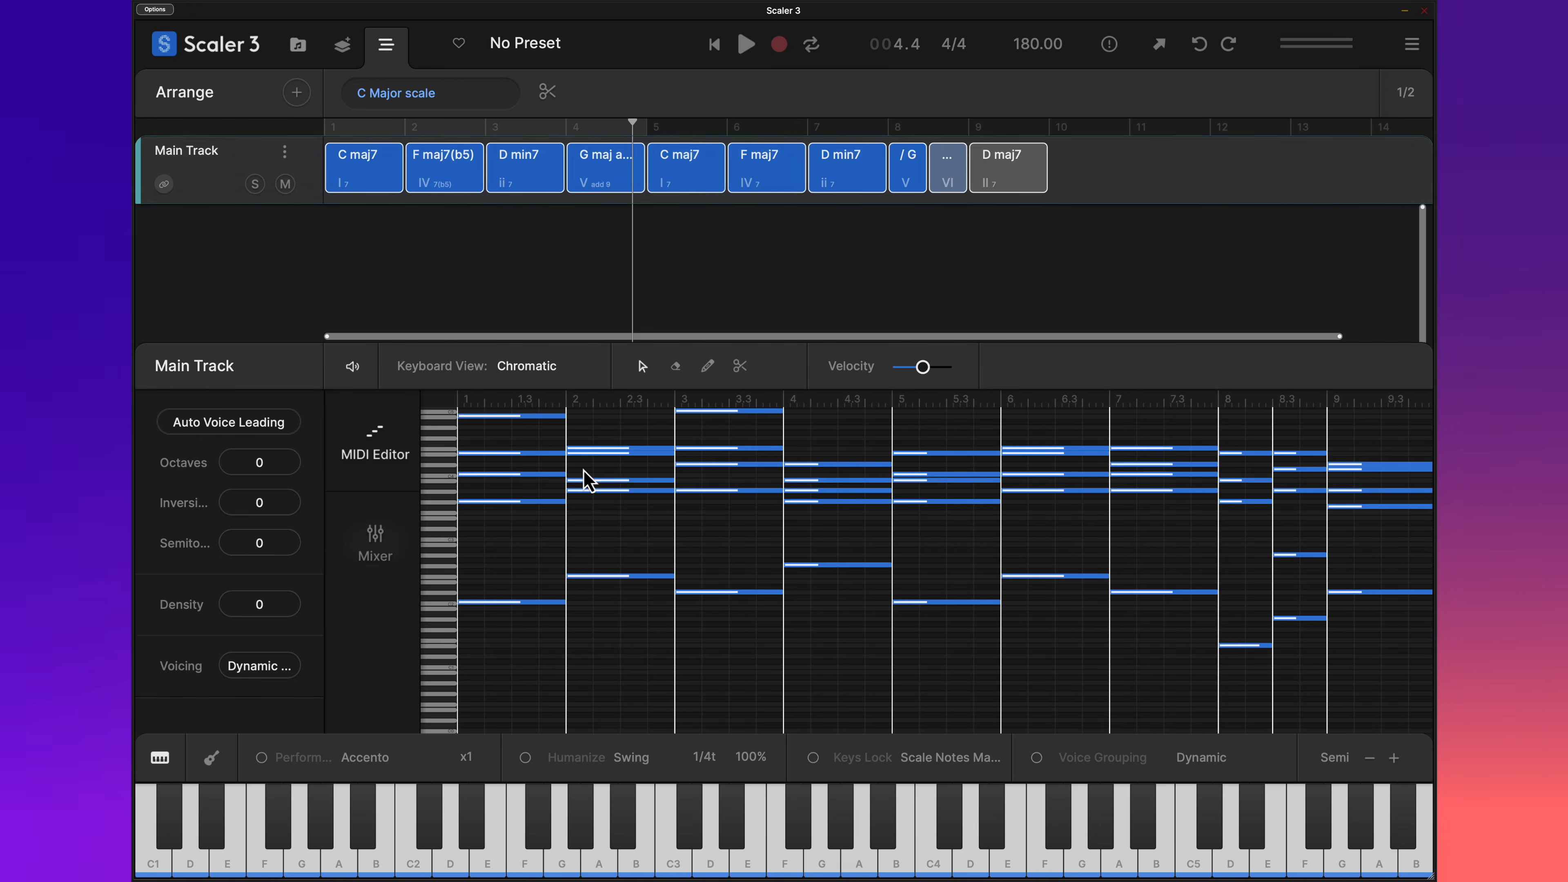
scroll(749, 592, up, 3)
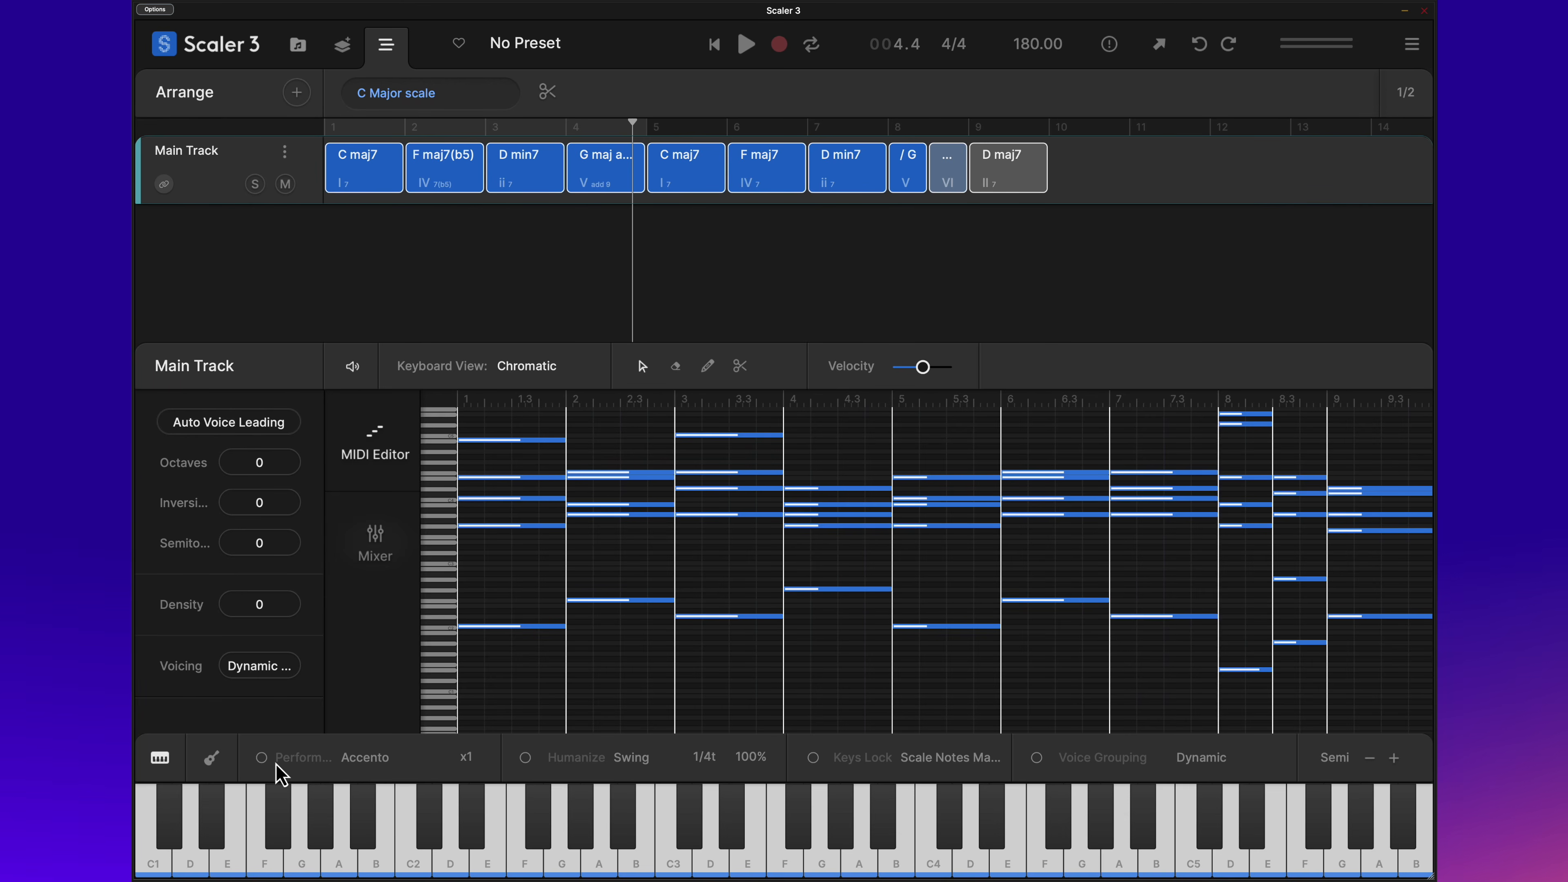
Step: Turn on the performance motion and set it to the Basic 4 phrase from the Basic group of Common Phrases
mouse_move(349, 759)
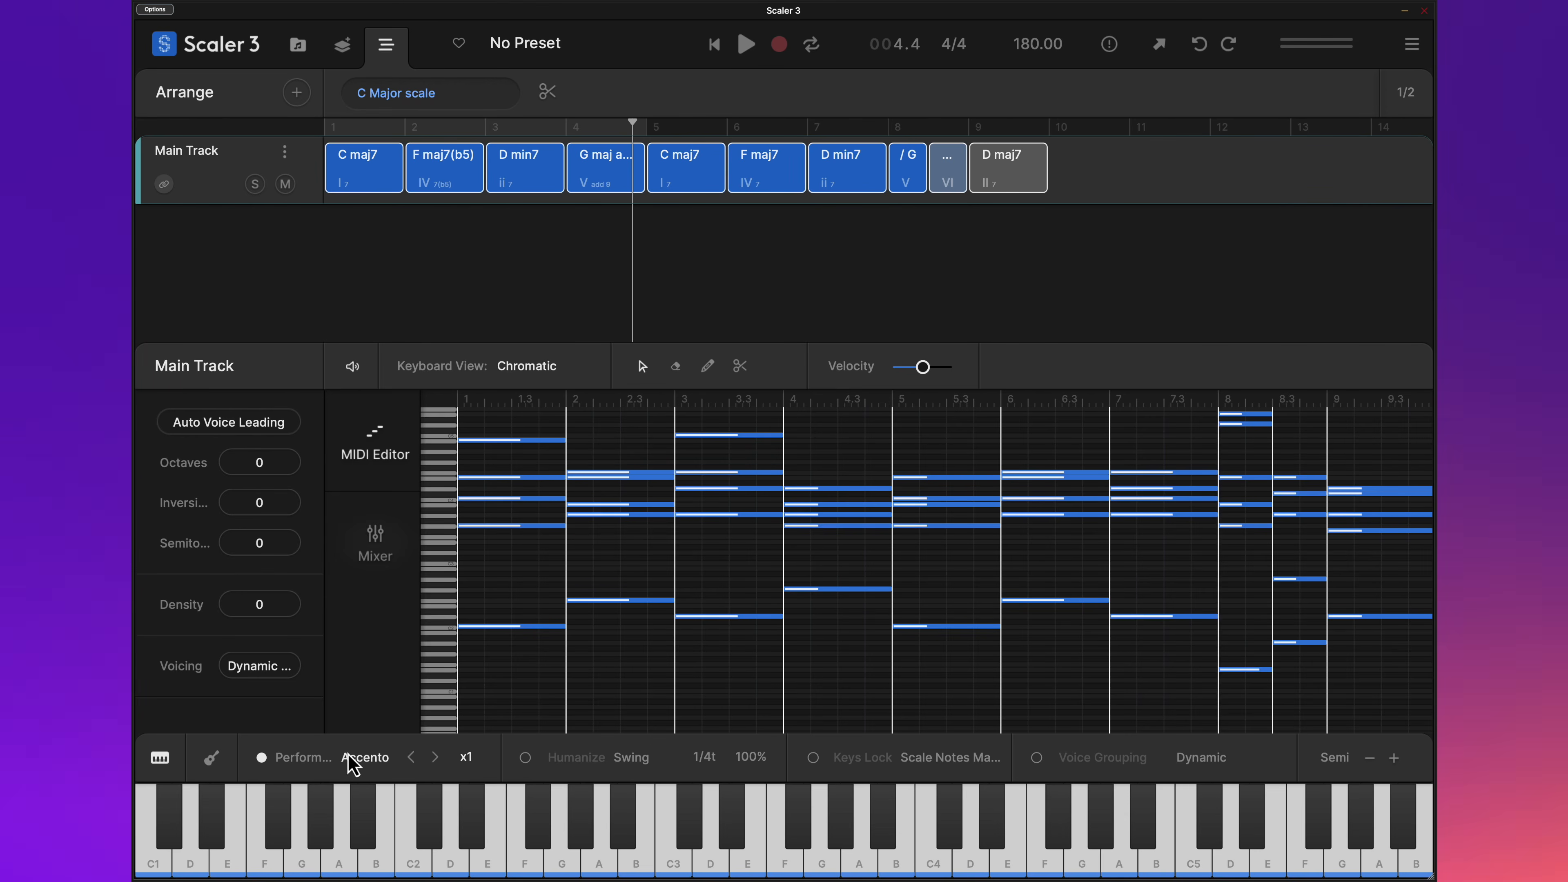
click(355, 762)
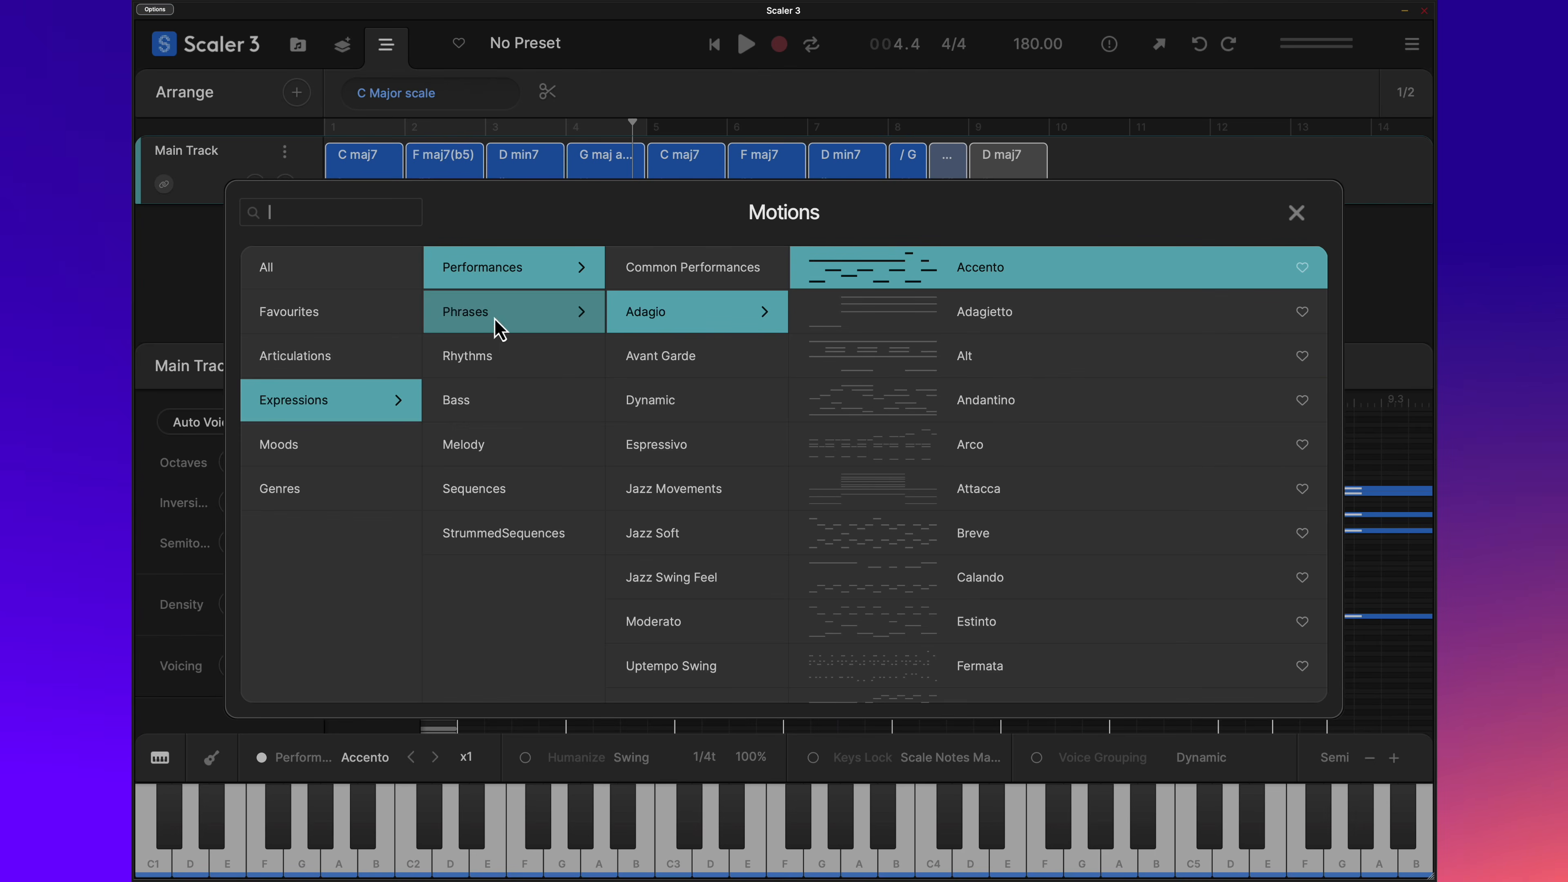
click(469, 312)
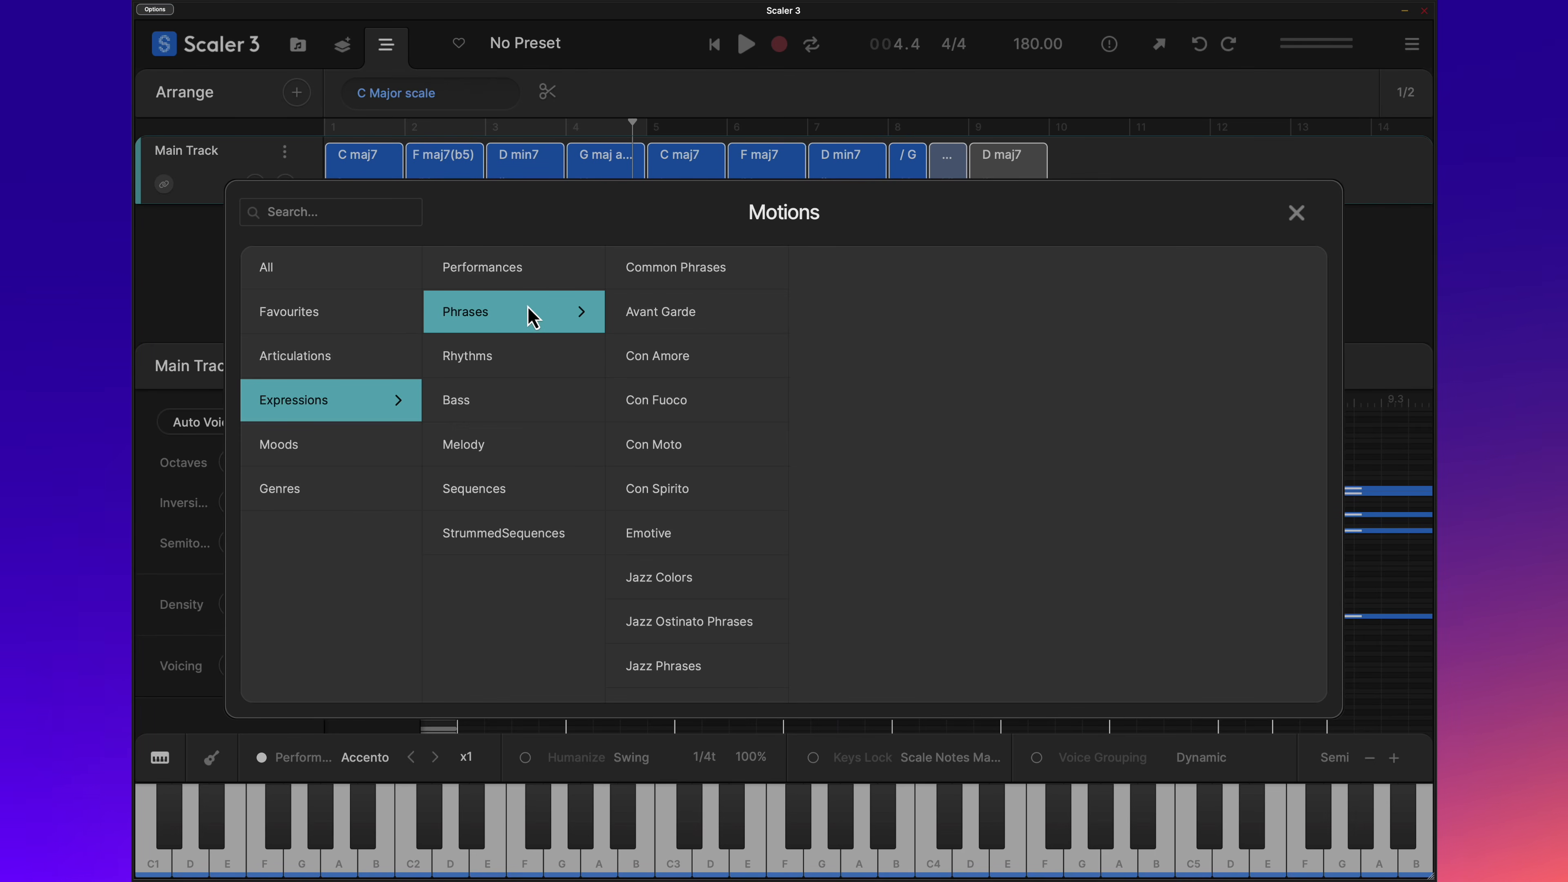
click(649, 319)
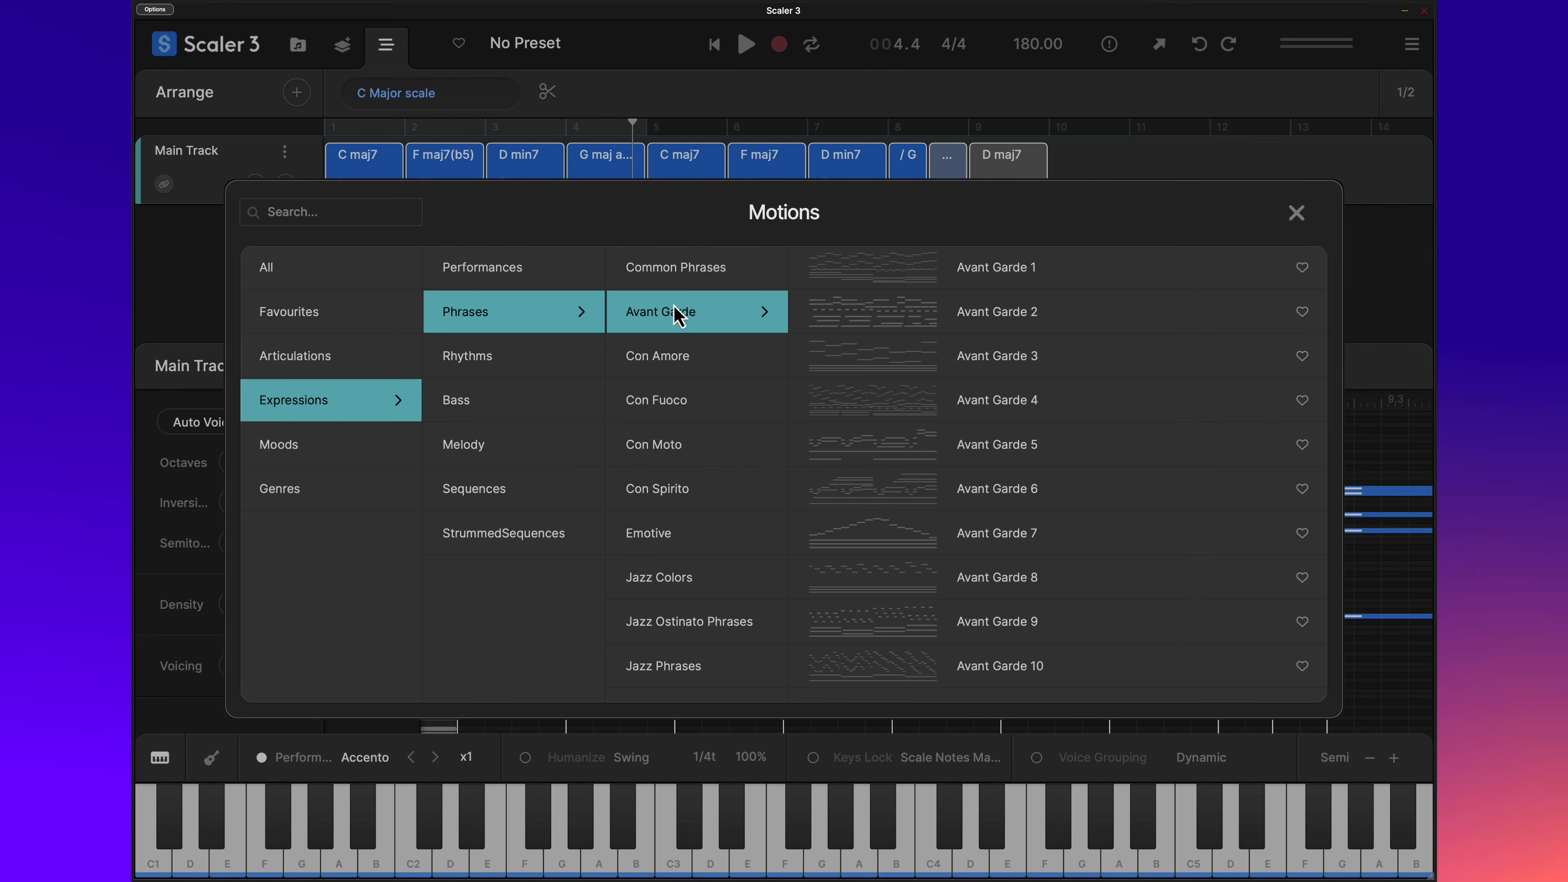
click(704, 284)
click(815, 267)
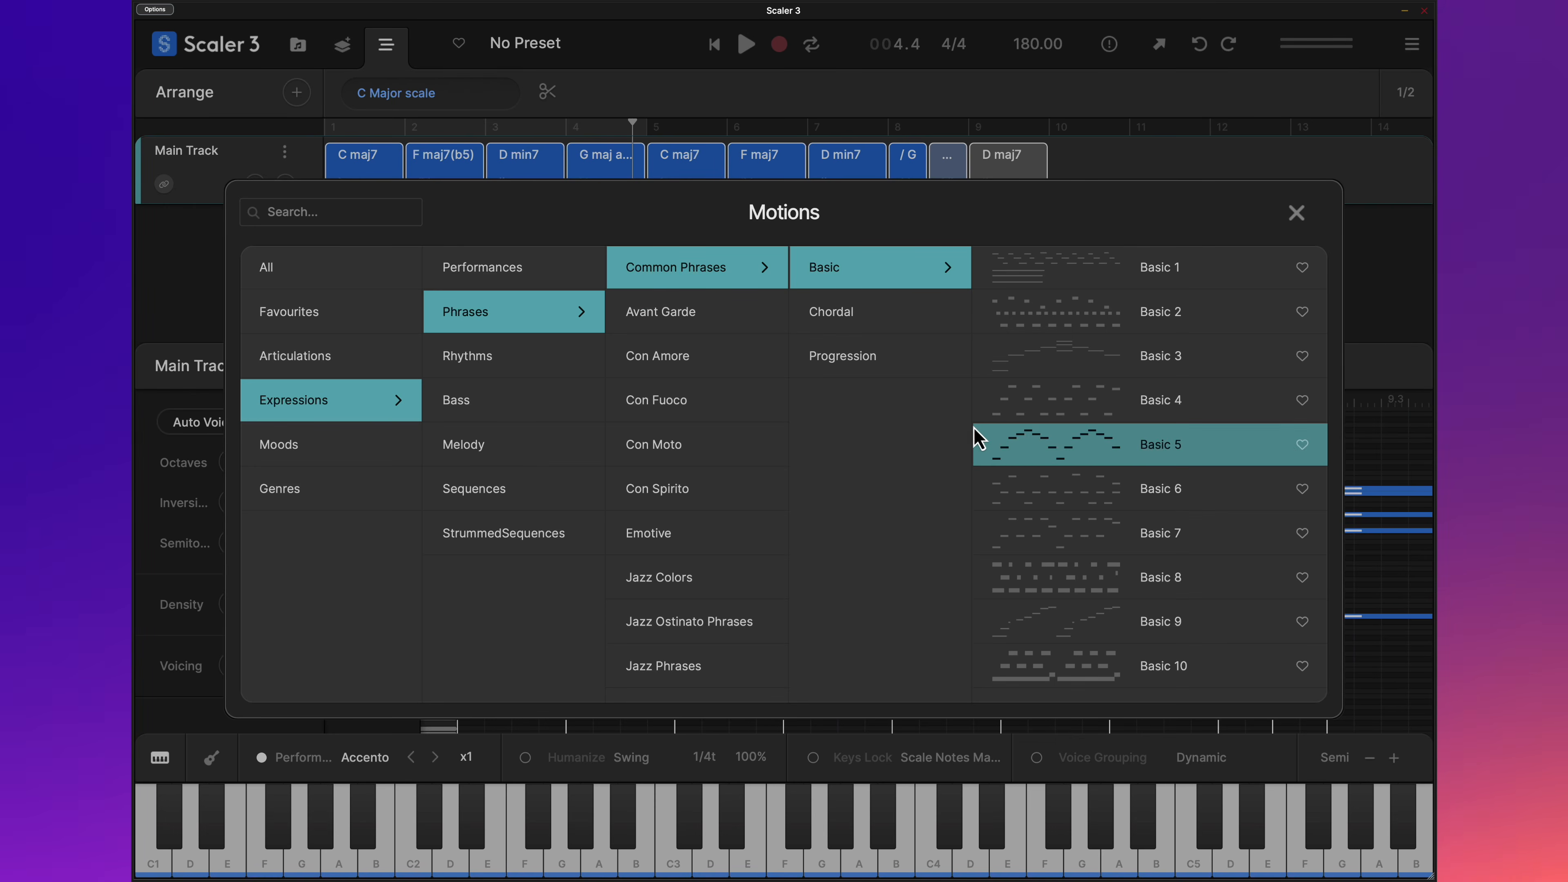
click(986, 411)
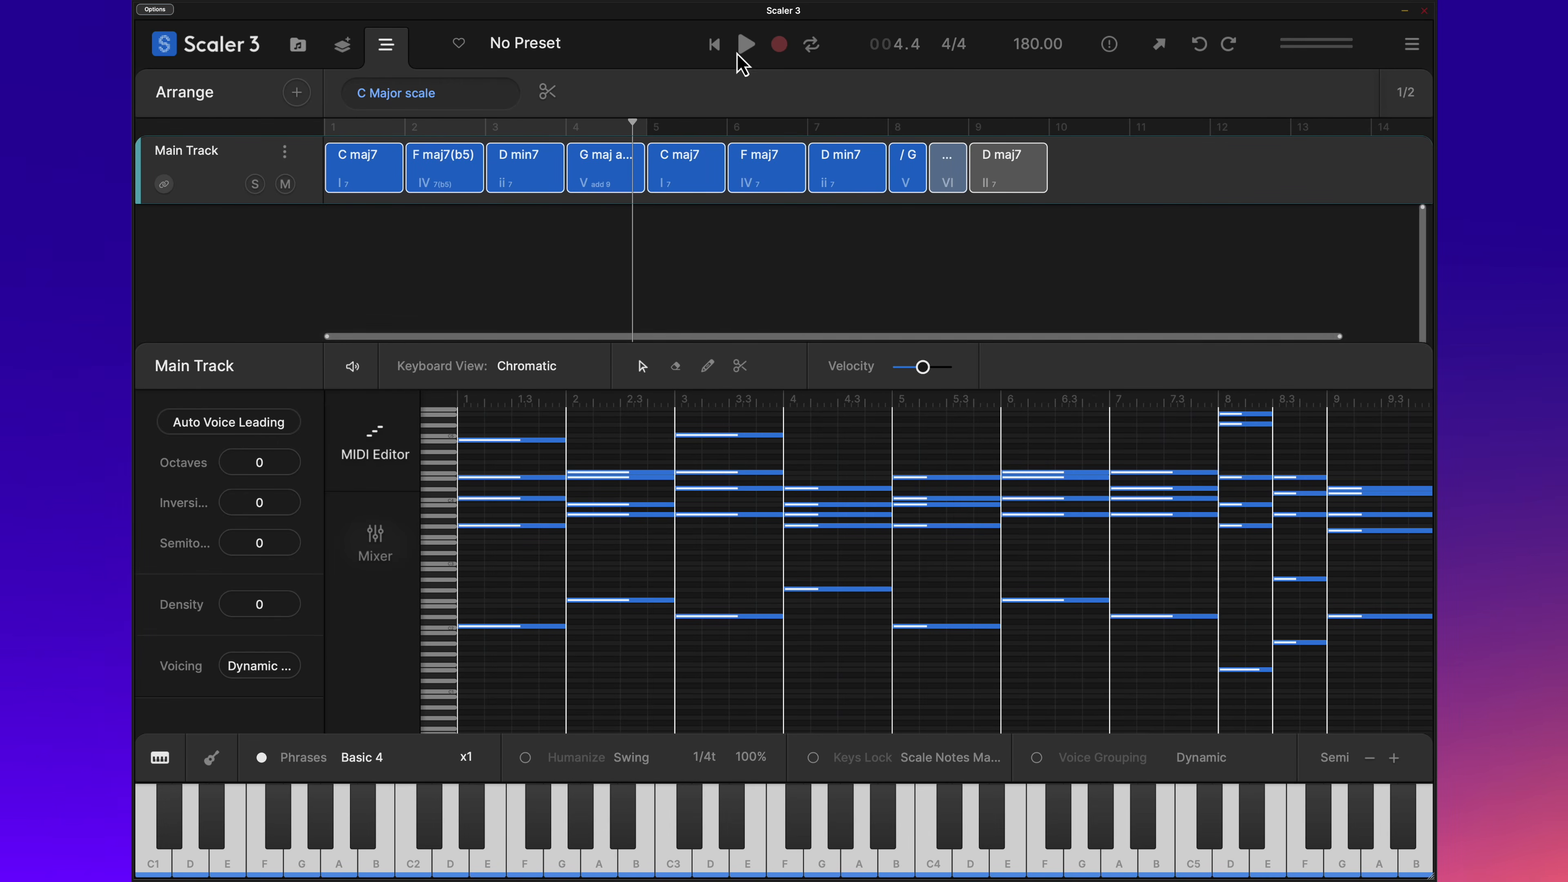
Step: Audition the opening bars from the start with the Basic 4 phrase applied
click(715, 44)
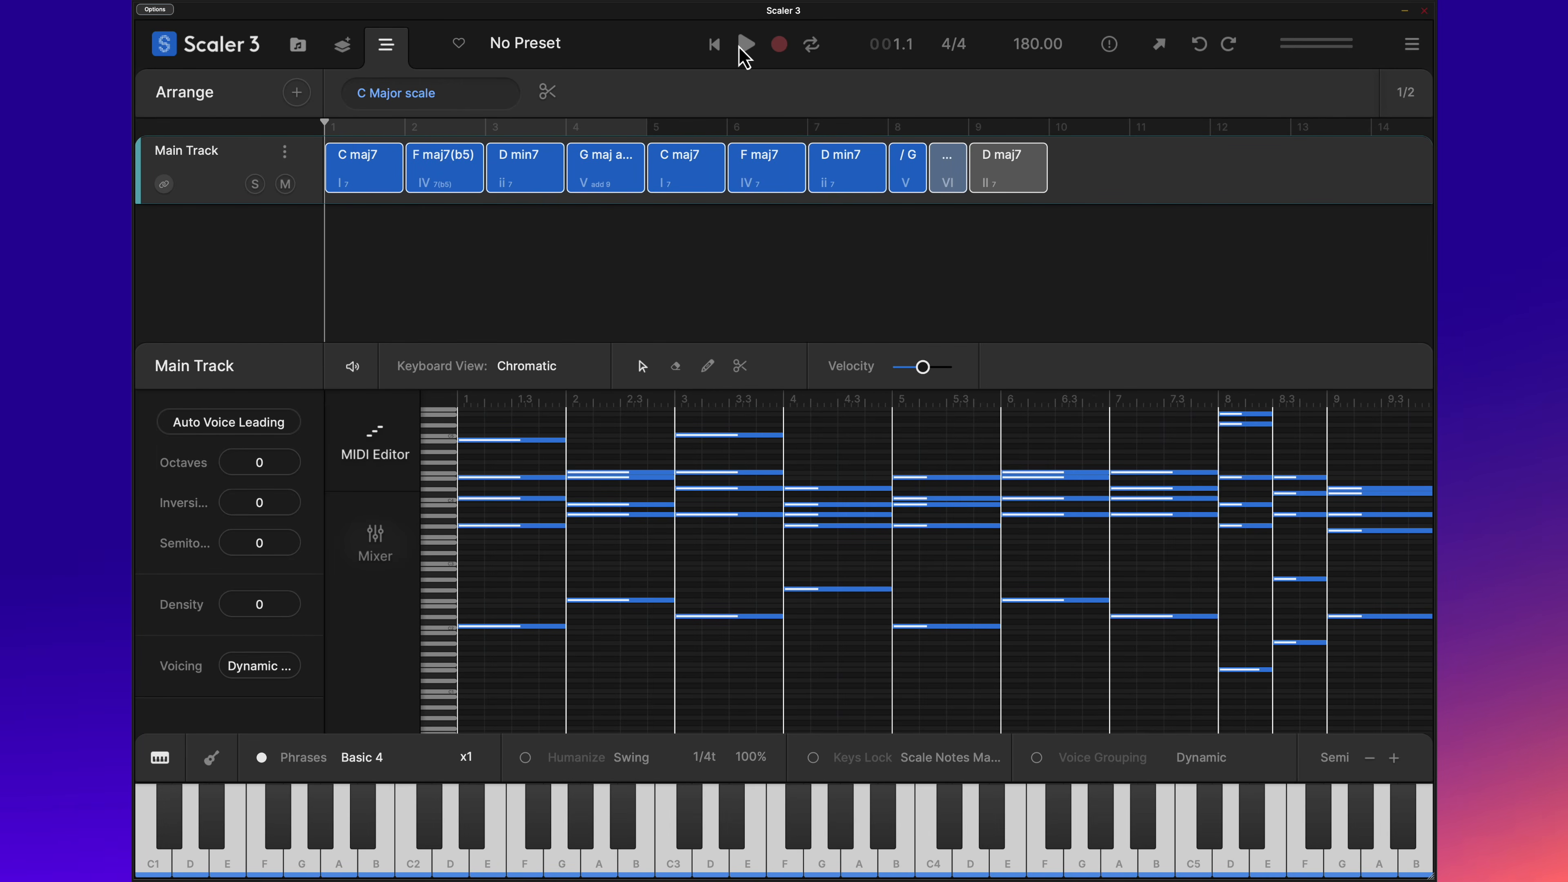
click(744, 45)
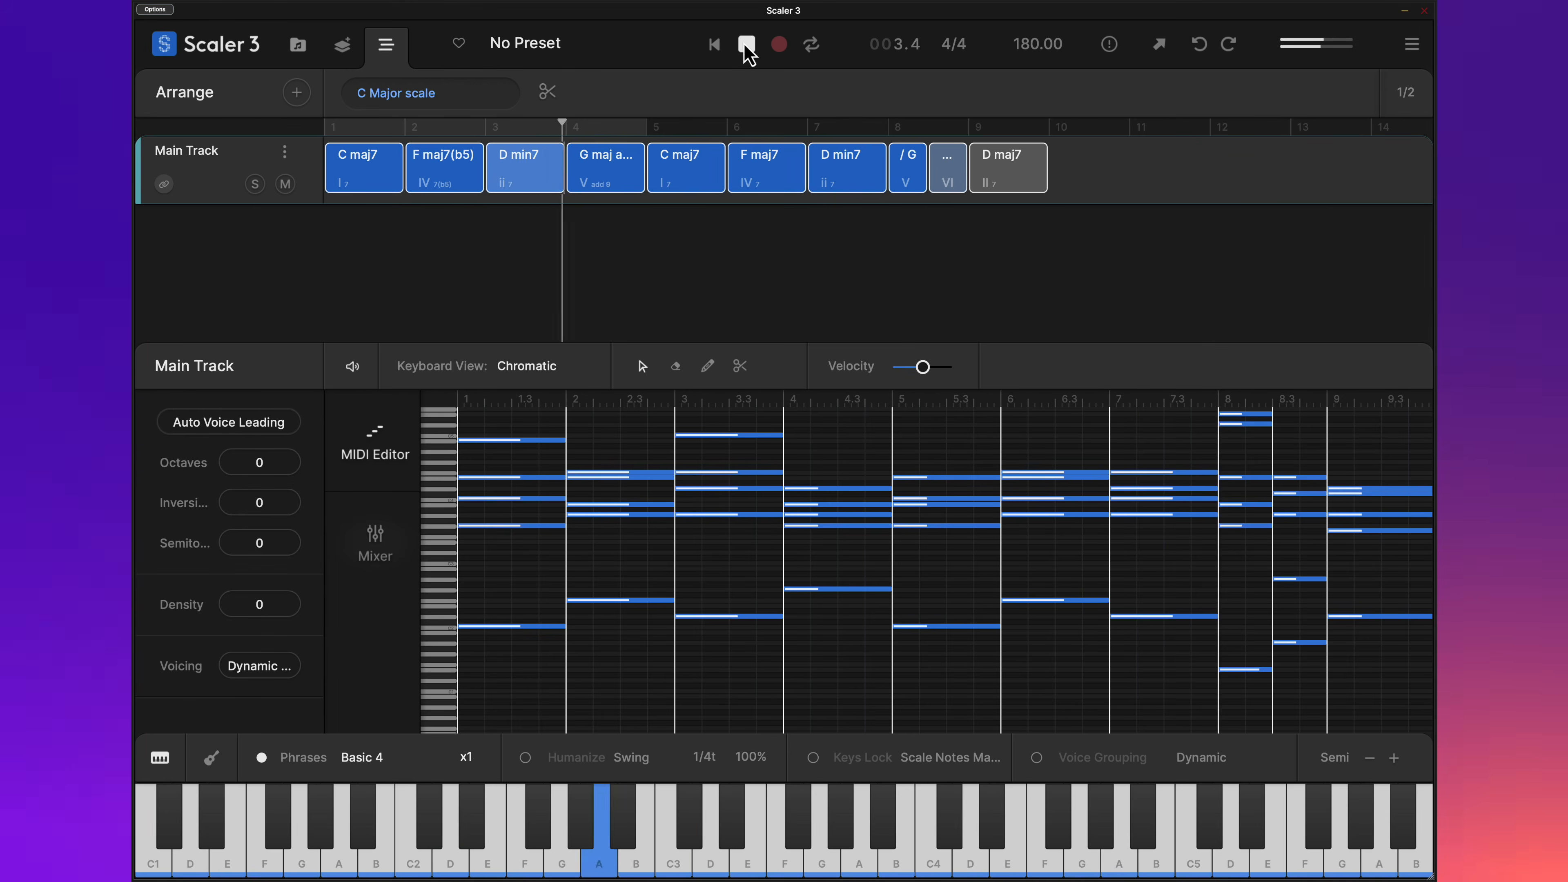
click(747, 44)
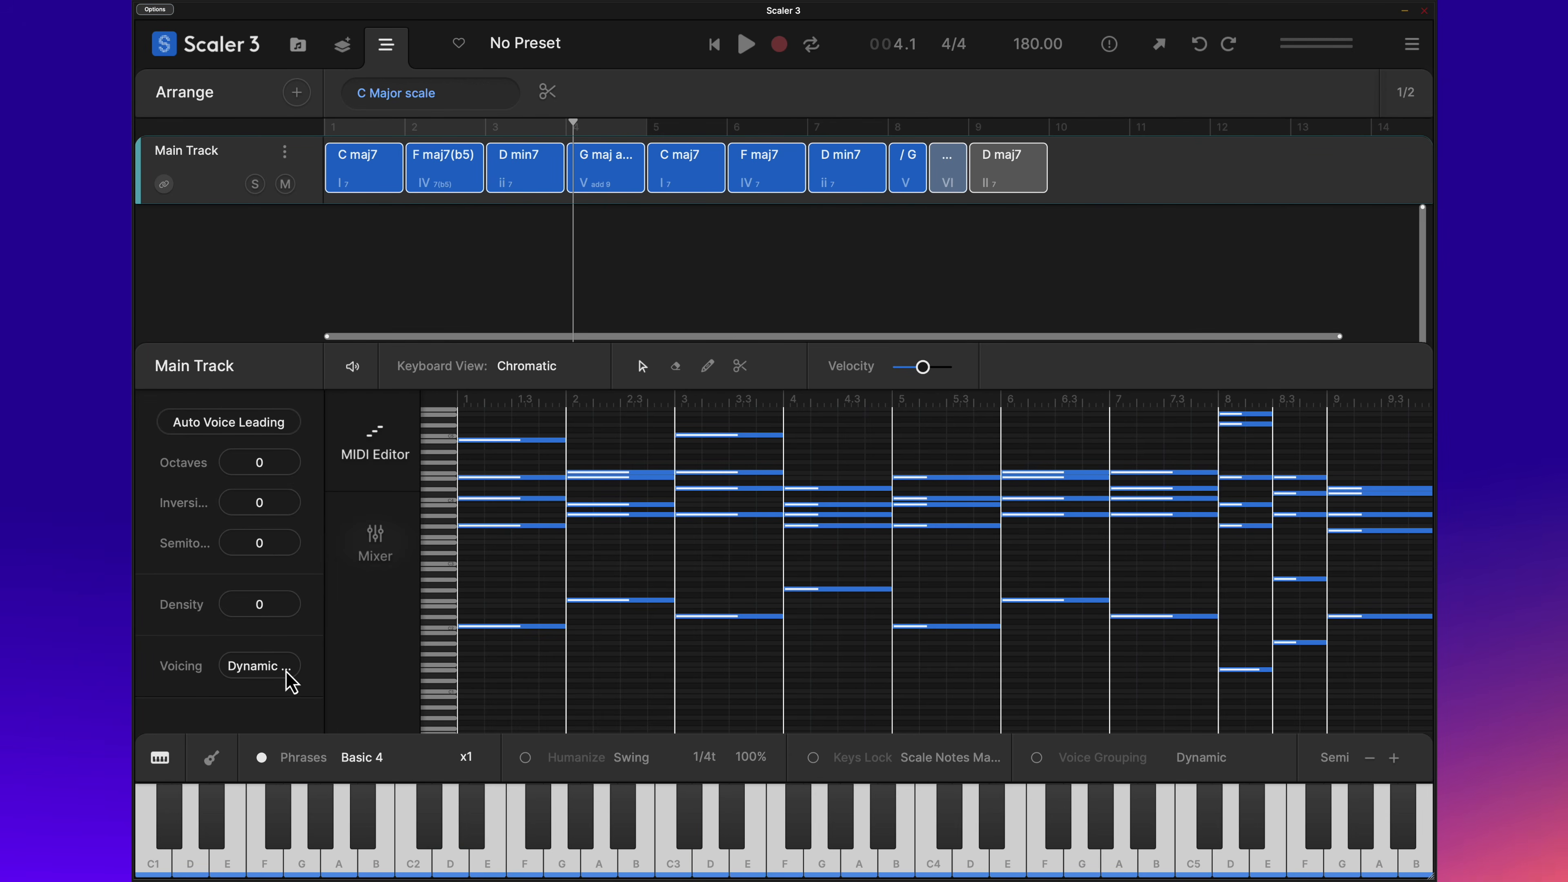
click(317, 806)
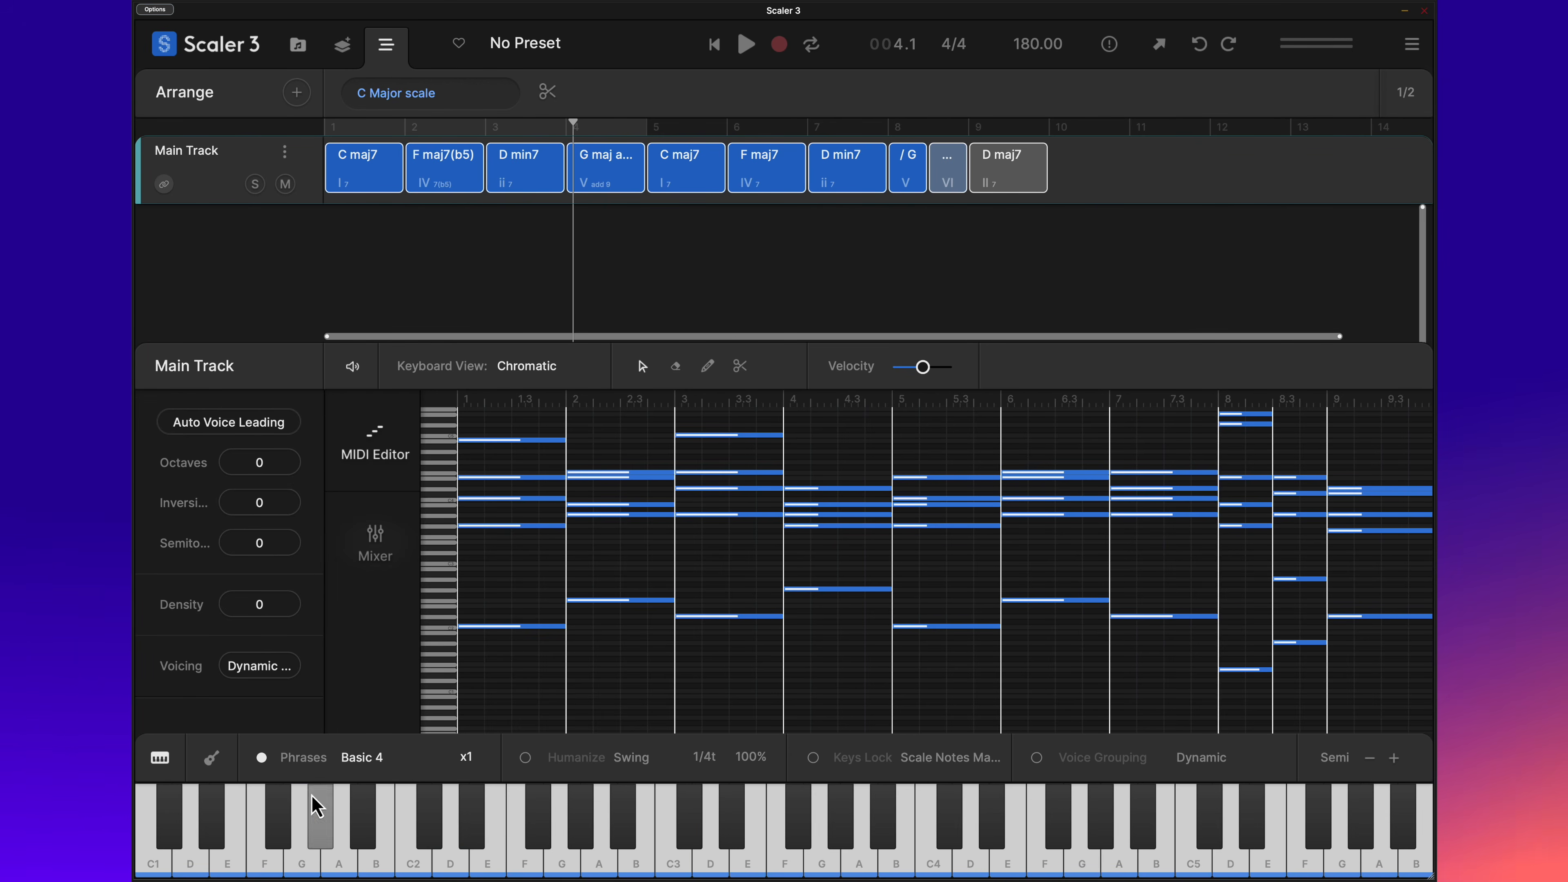
Step: Preview the Basic 5 and Basic 6 phrases, plus Ballabile, Bruscamente and Colossale from the Con Moto phrases
click(361, 758)
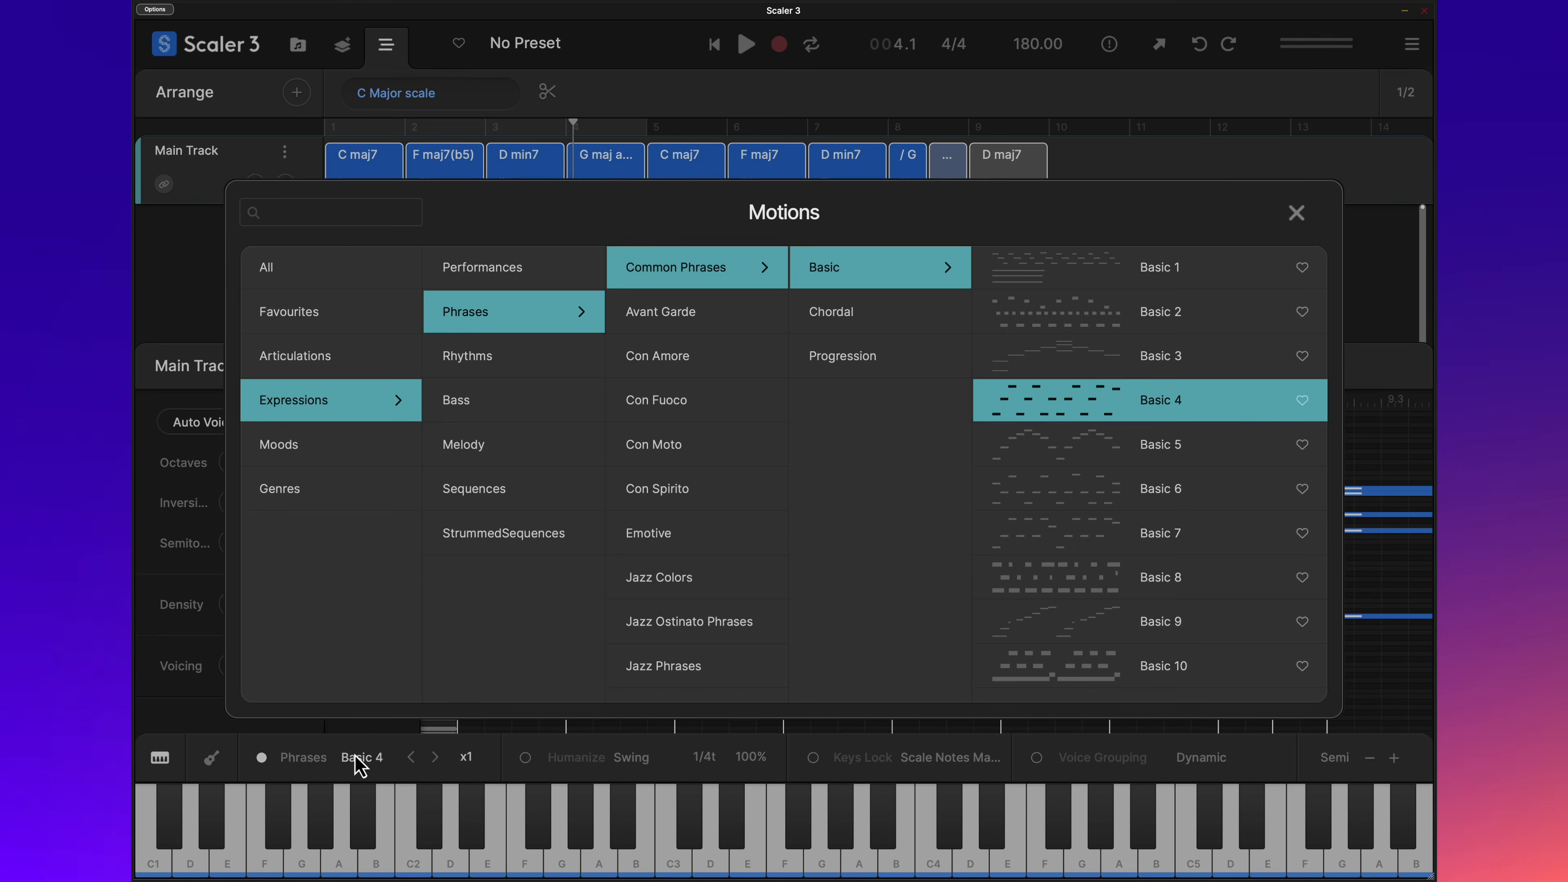
click(1023, 447)
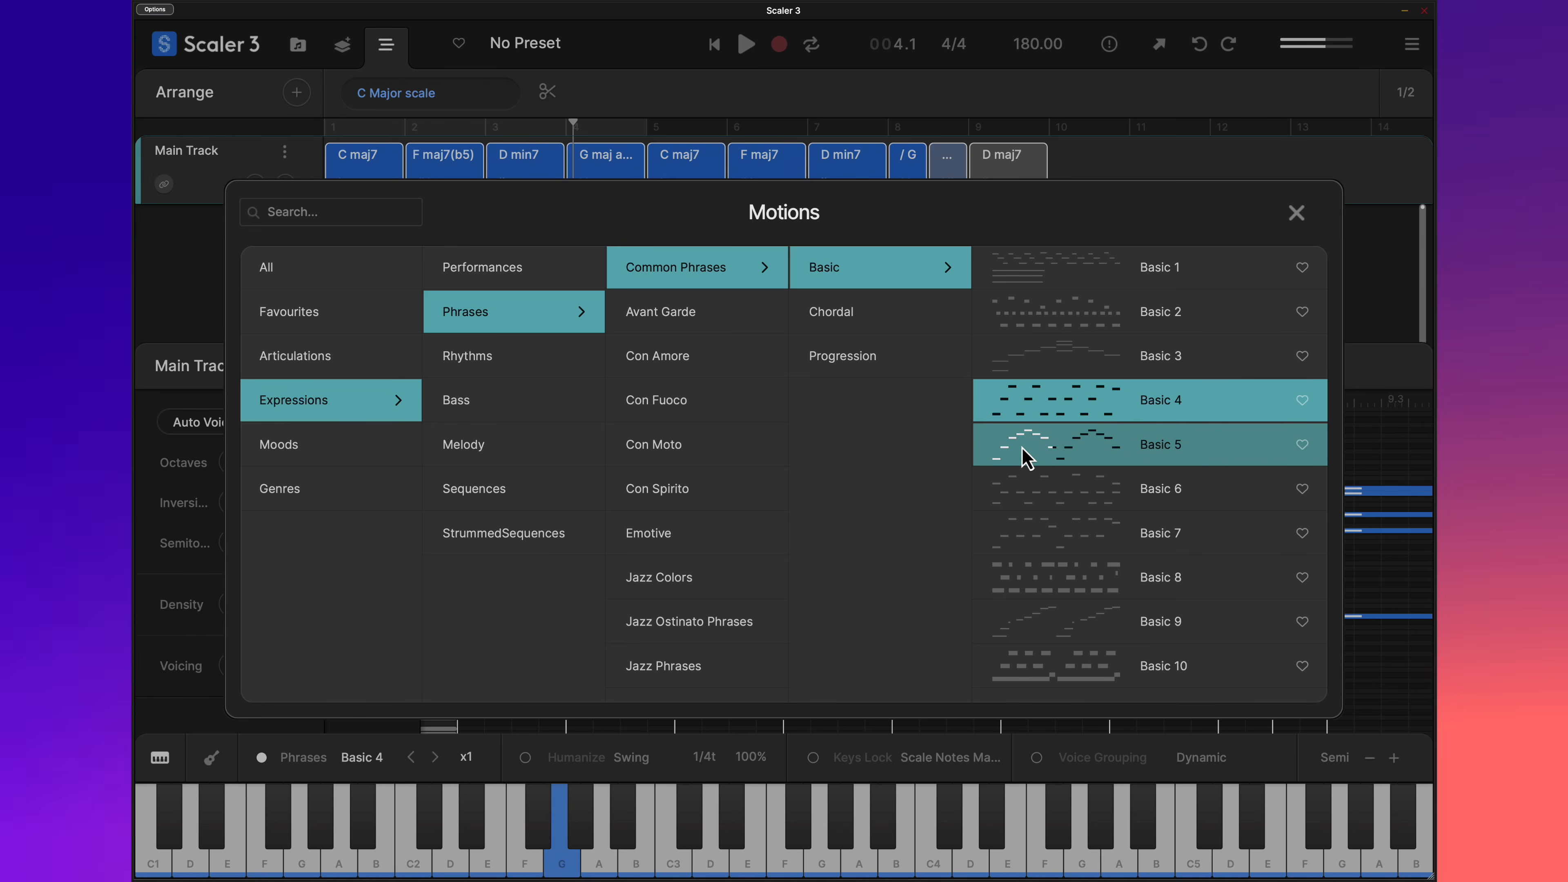
click(1011, 487)
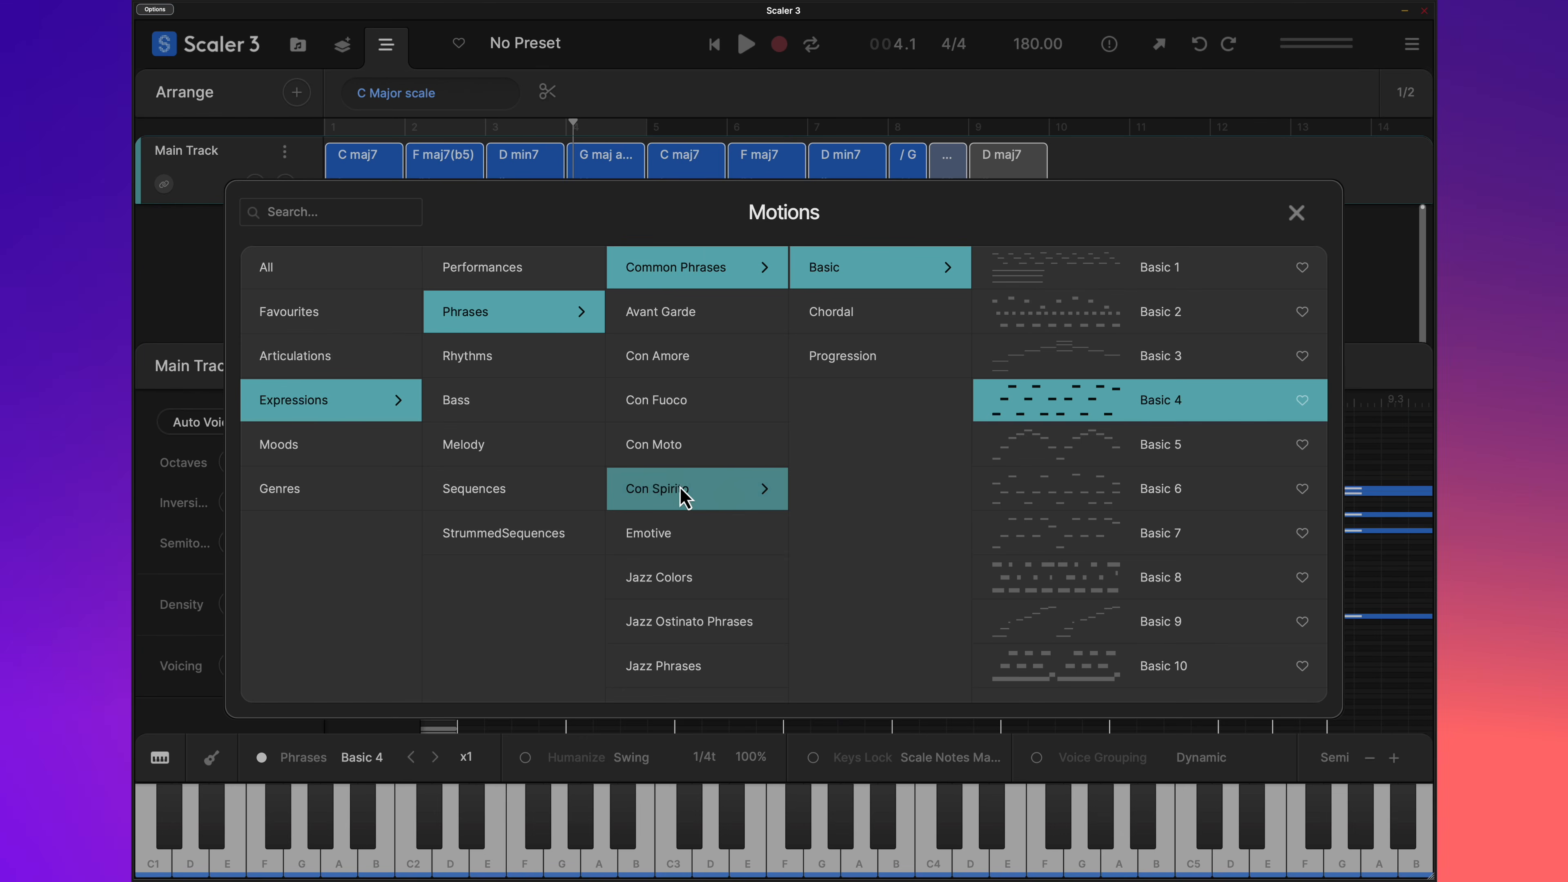
click(673, 453)
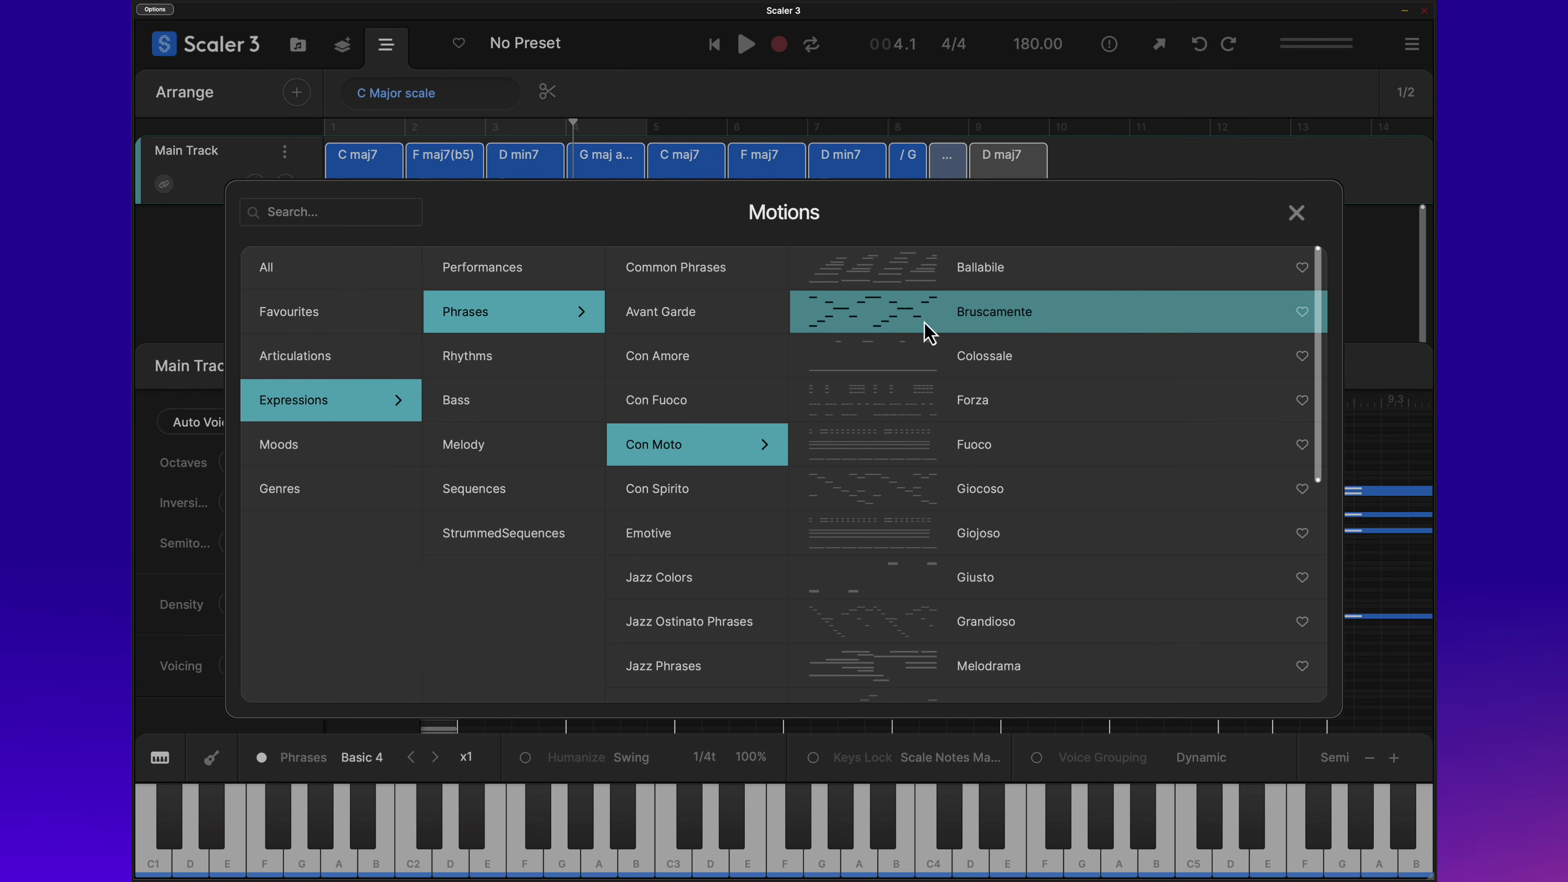
click(921, 281)
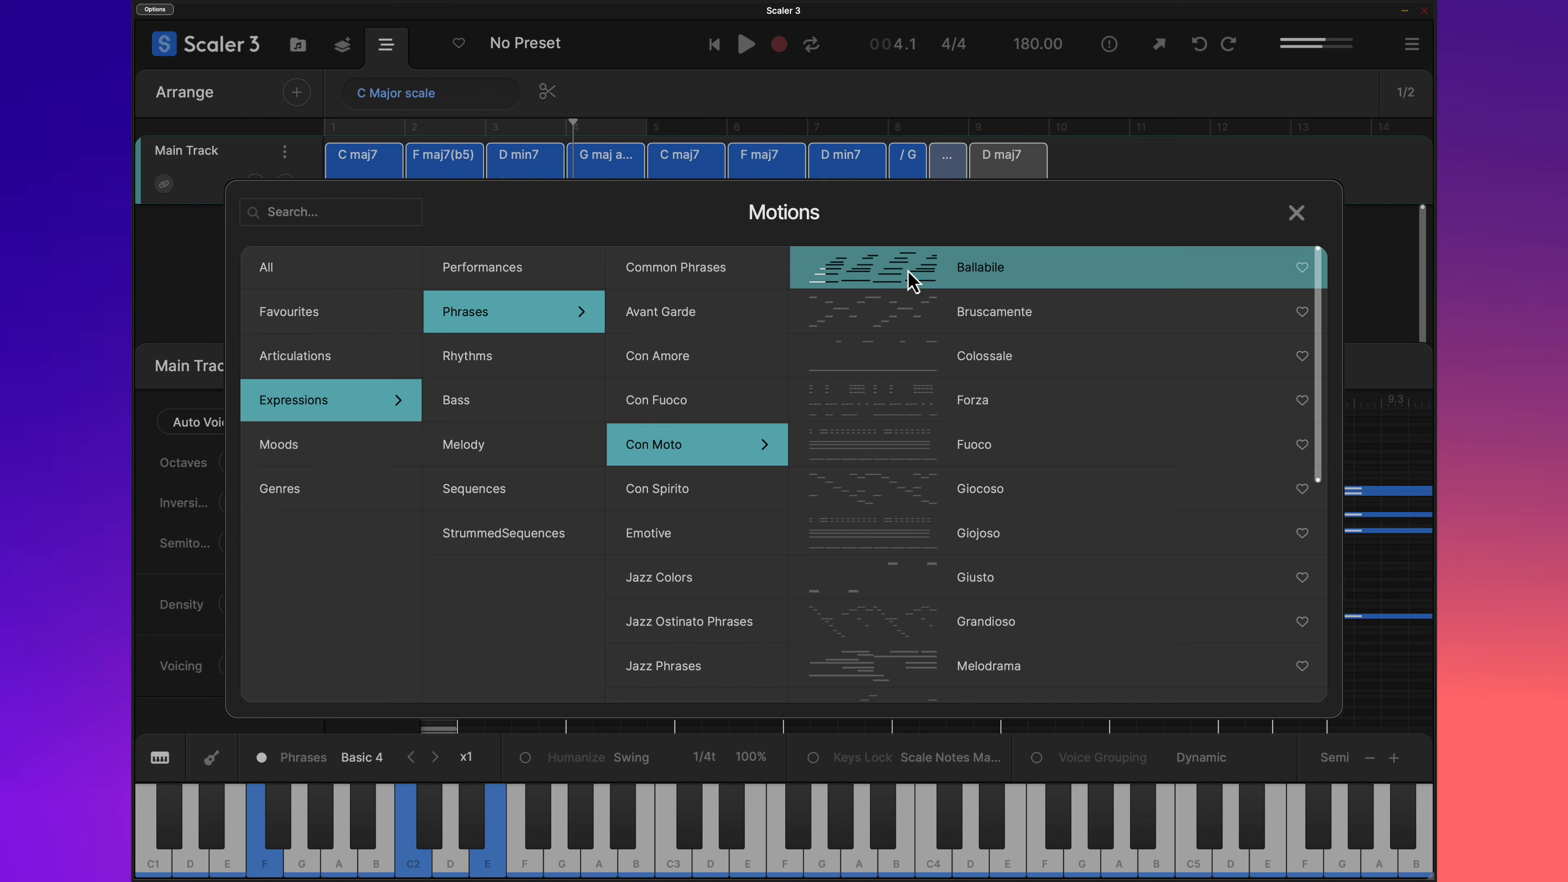
click(900, 320)
click(895, 355)
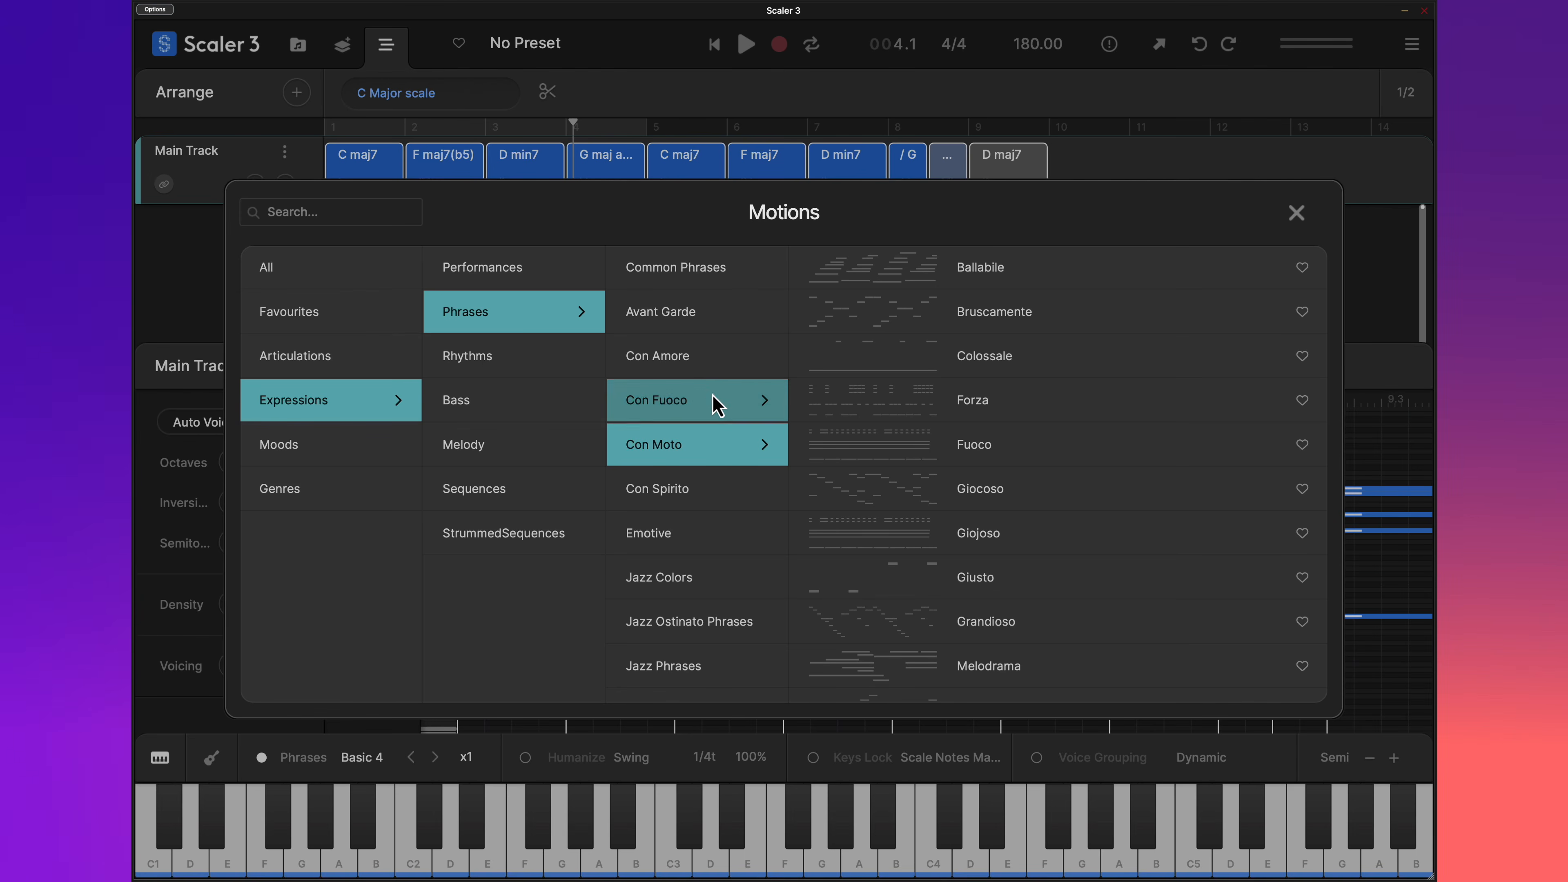
Step: Set the motion to the Basic 6 phrase from Common Phrases and the tempo to 120
click(700, 281)
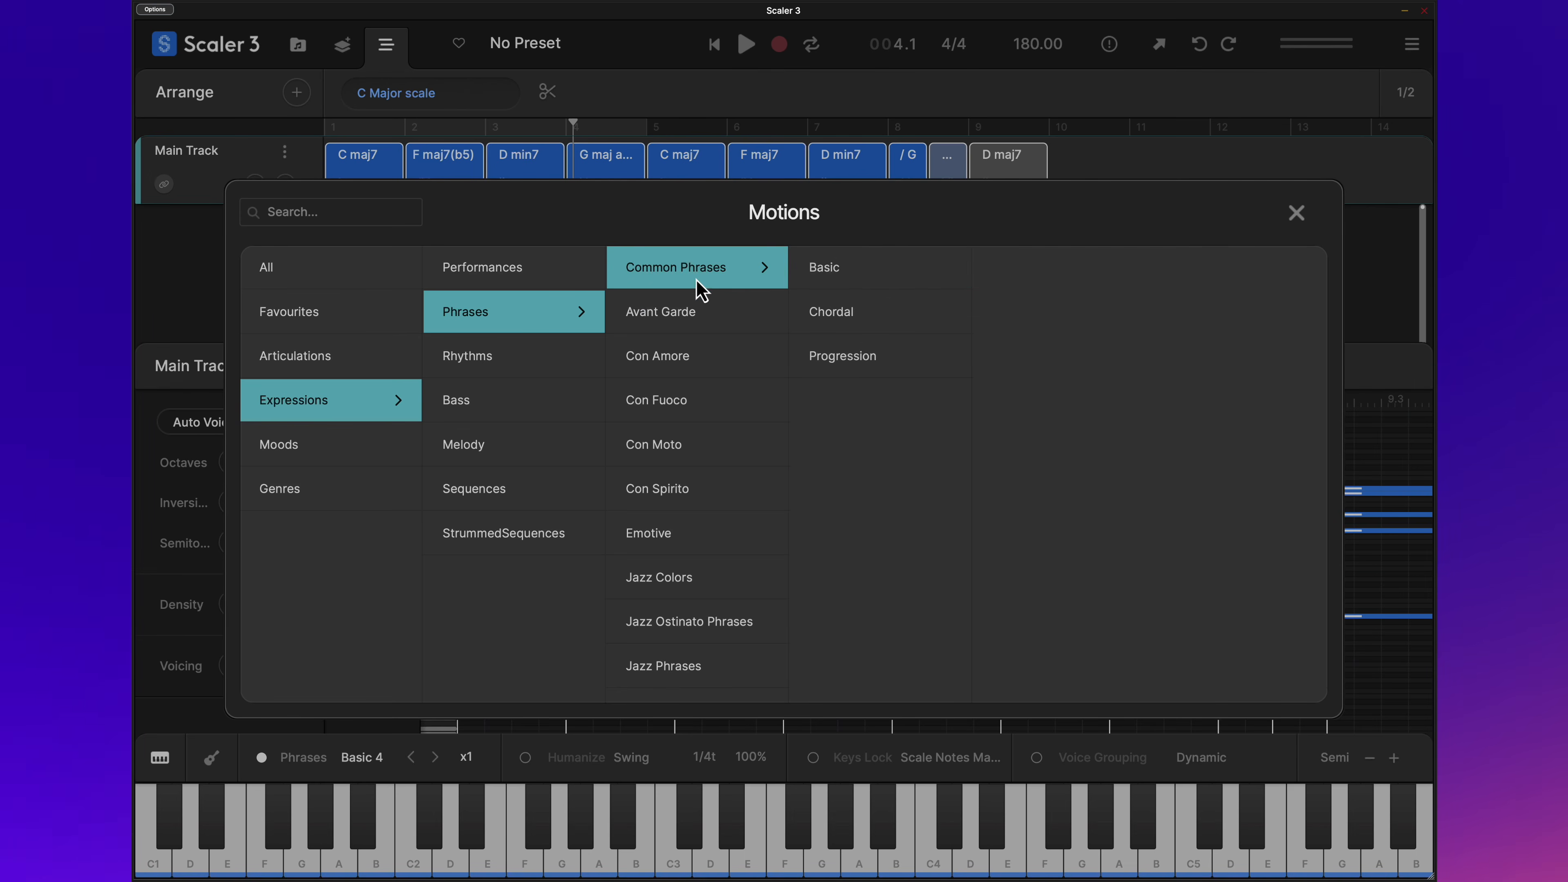
click(844, 288)
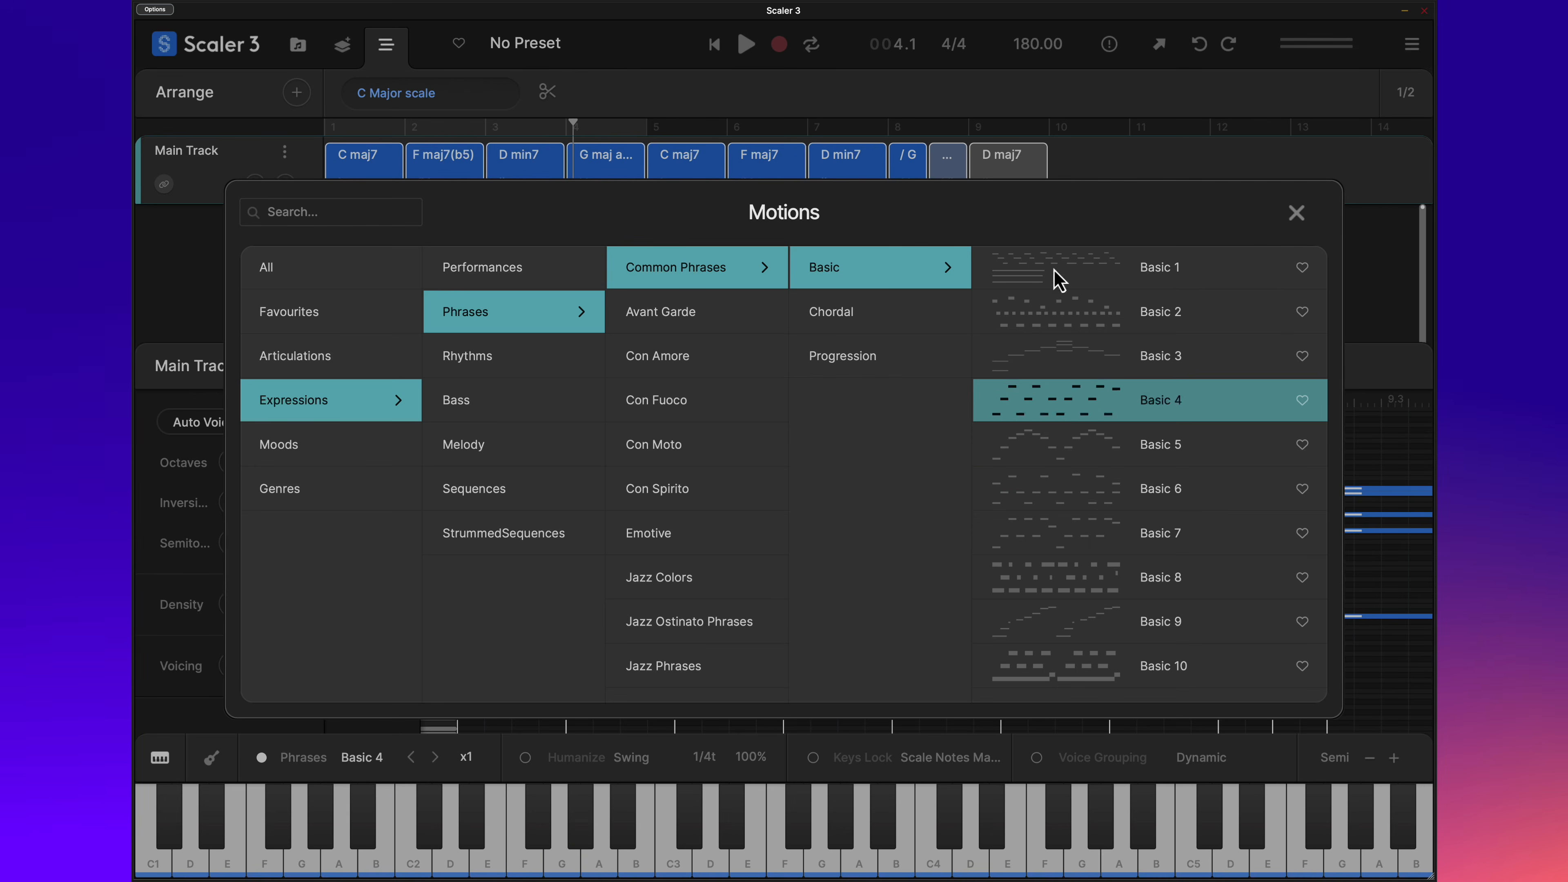
click(1067, 487)
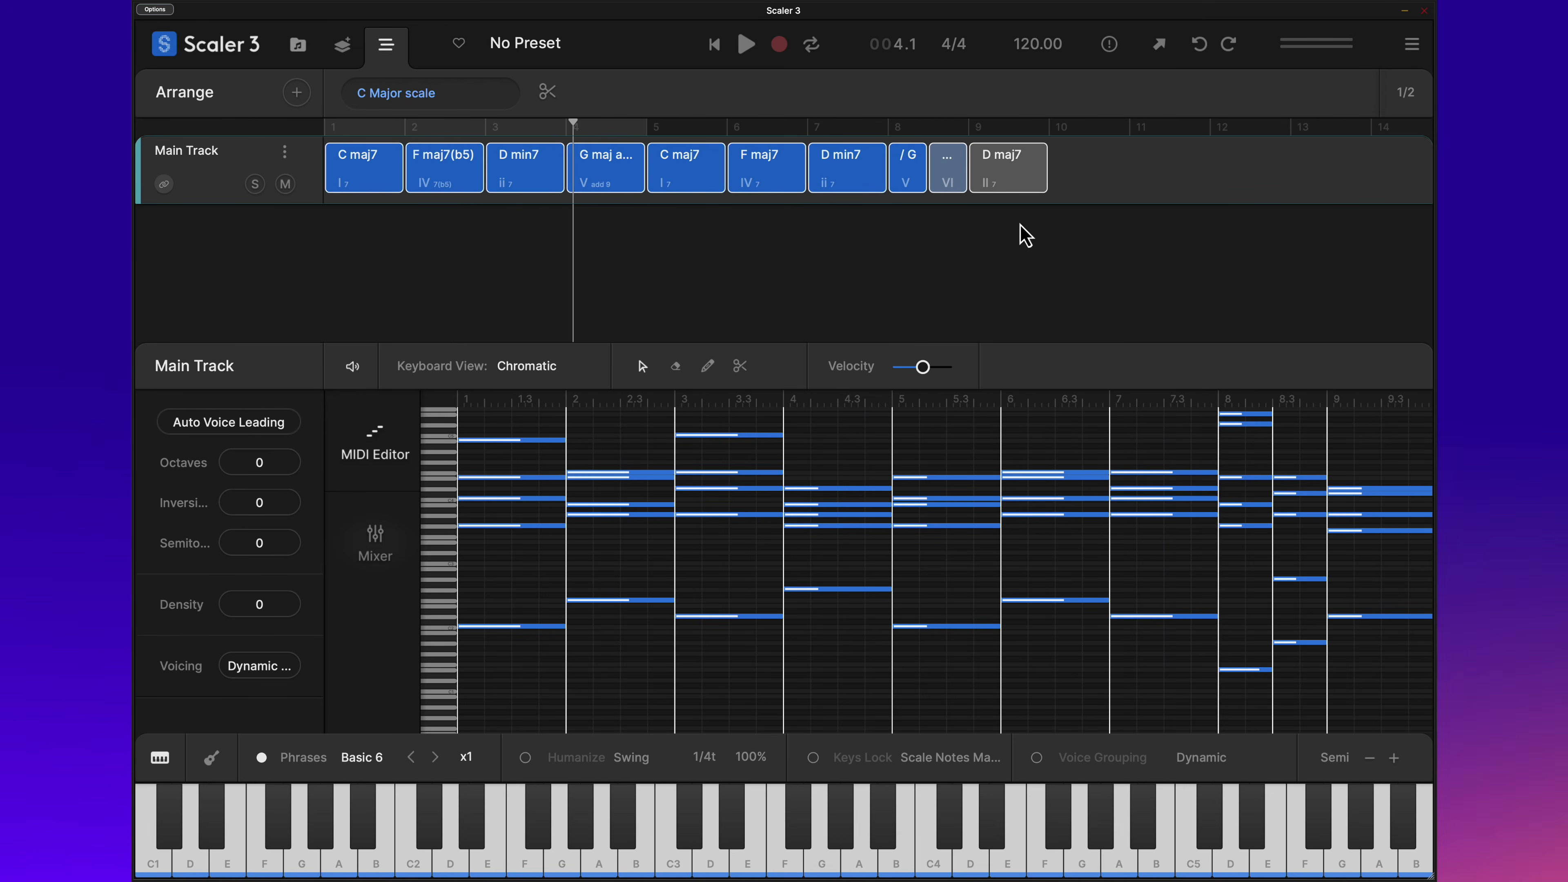
Step: Play the arrangement from the start up to bar 5 with the Basic 6 phrase at the 120 tempo
click(547, 182)
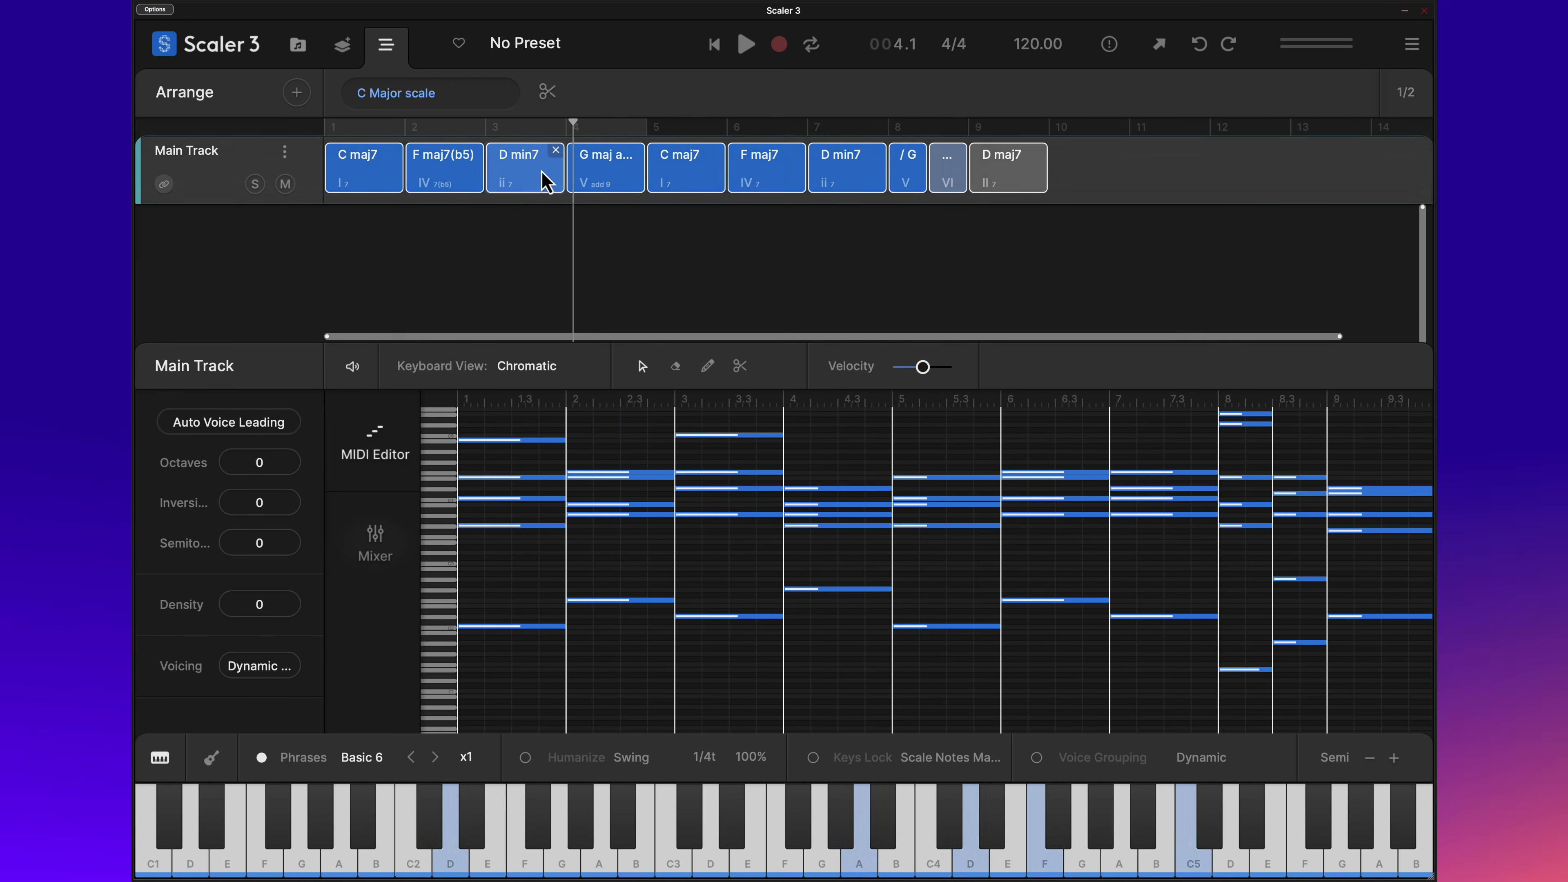
click(717, 44)
click(744, 48)
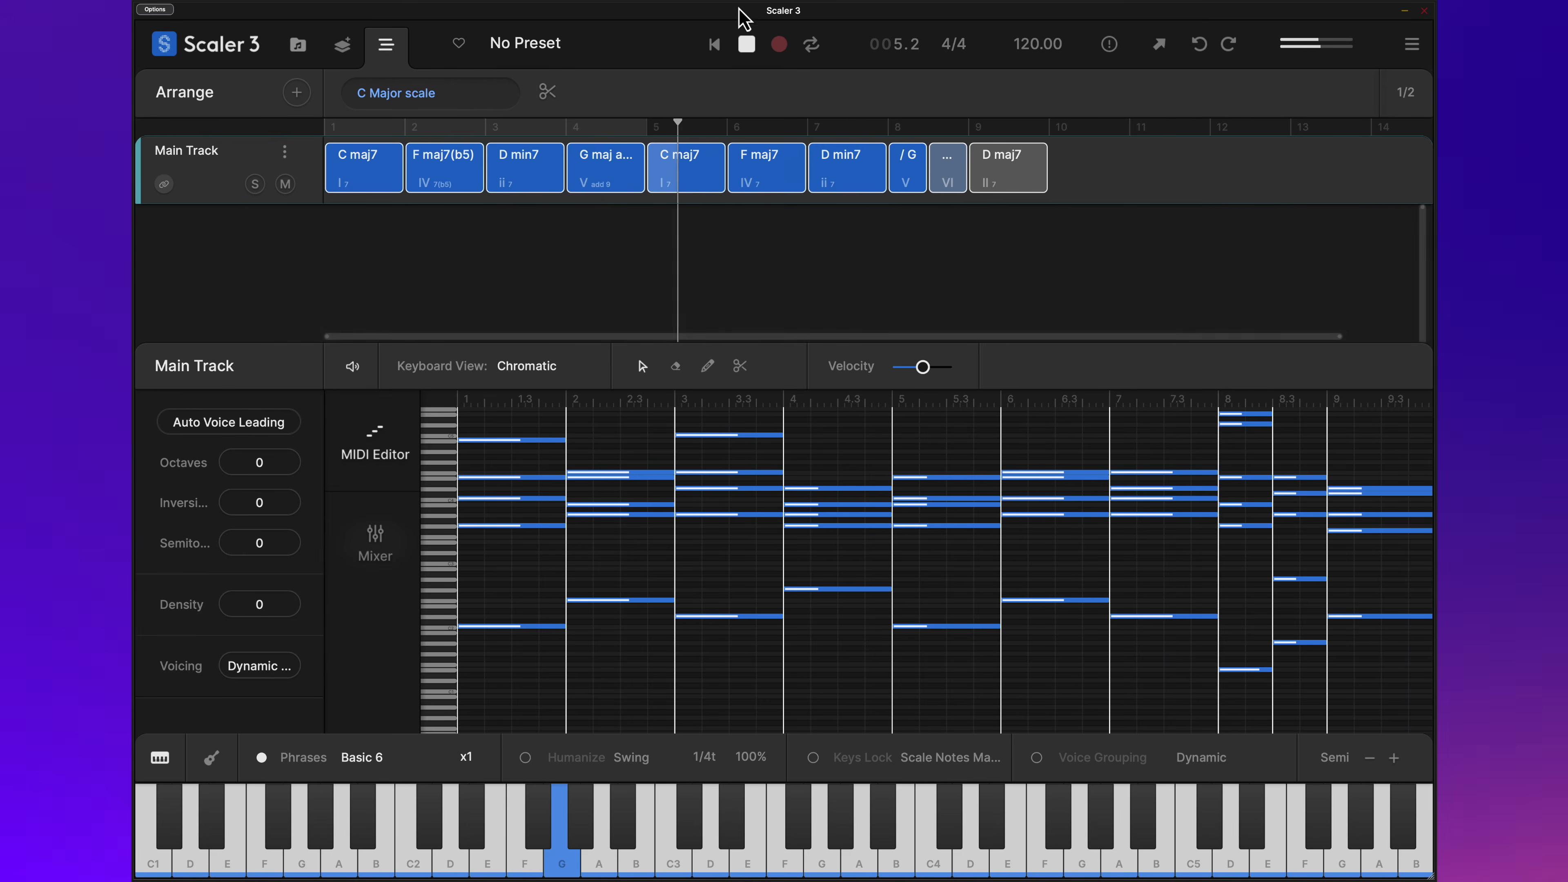
click(748, 47)
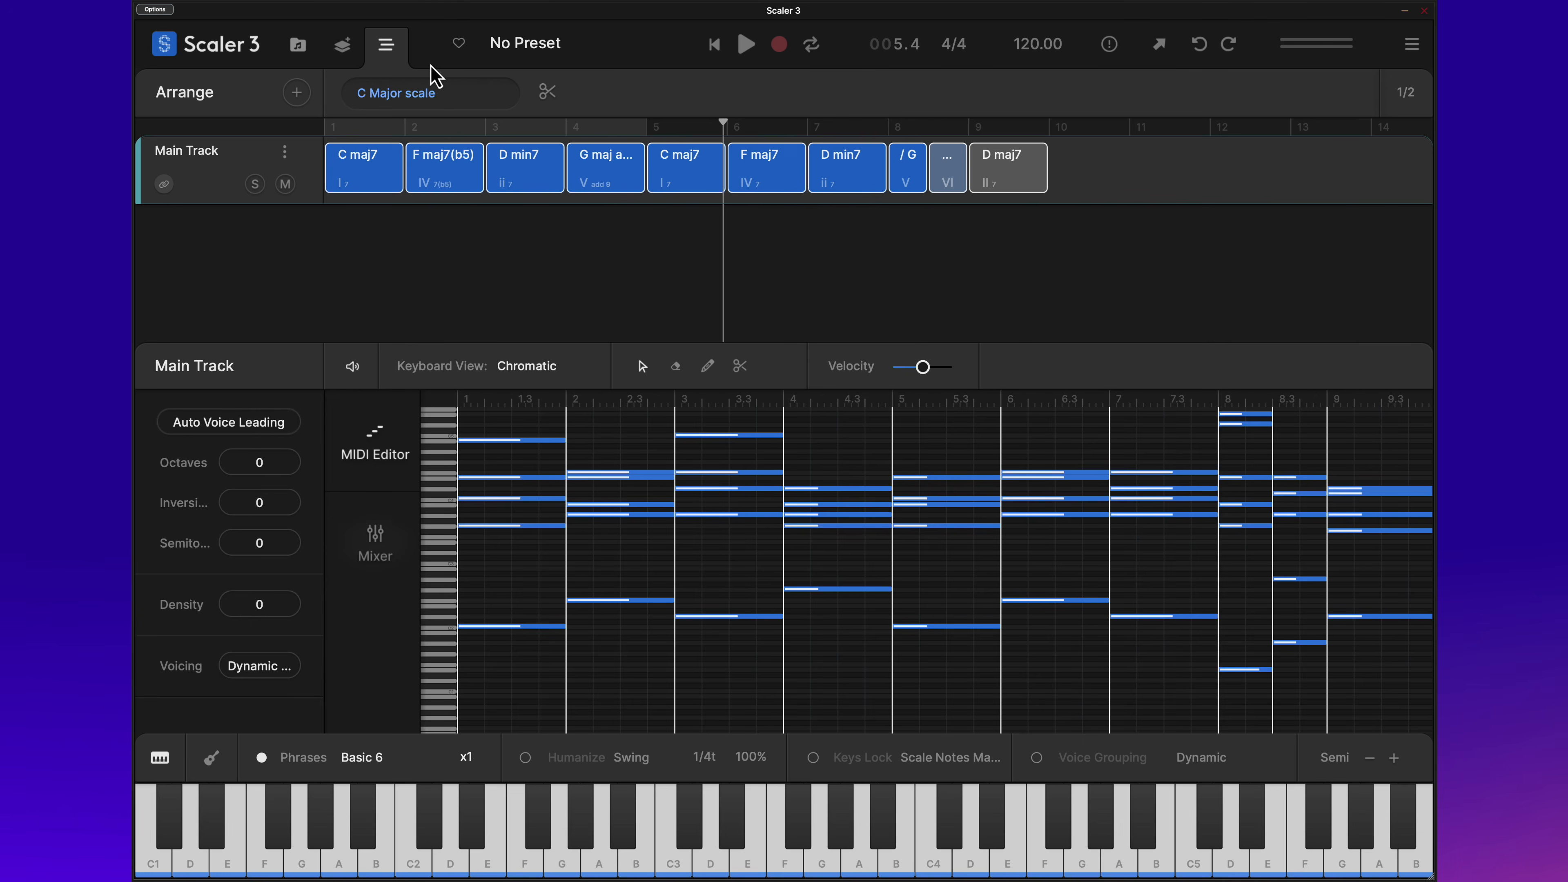
Step: Change the Main Track's sound to Electric Piano
click(300, 46)
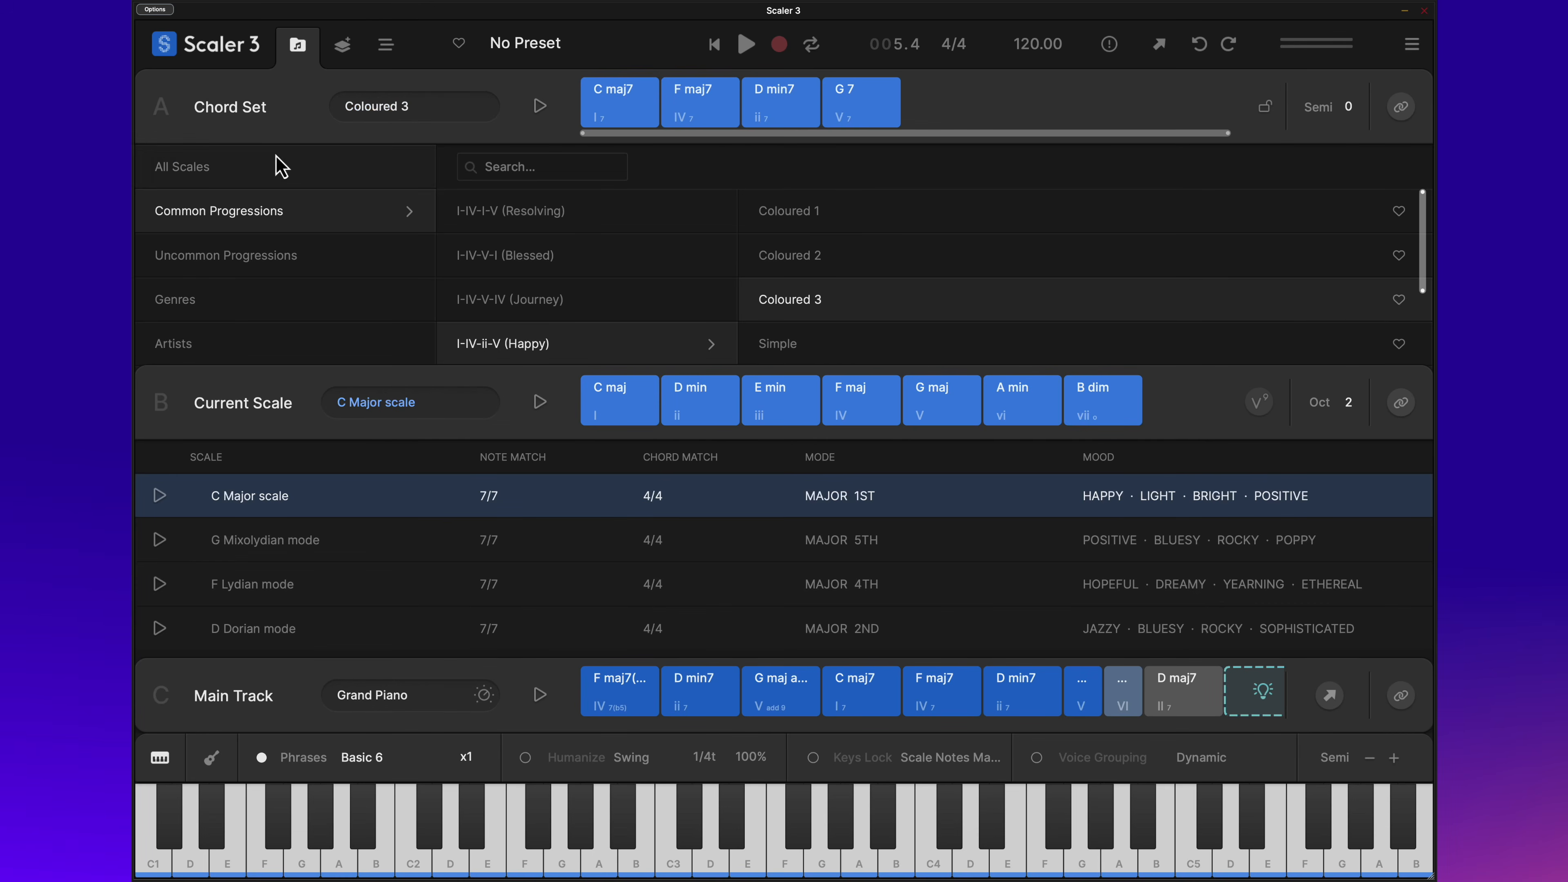
click(389, 700)
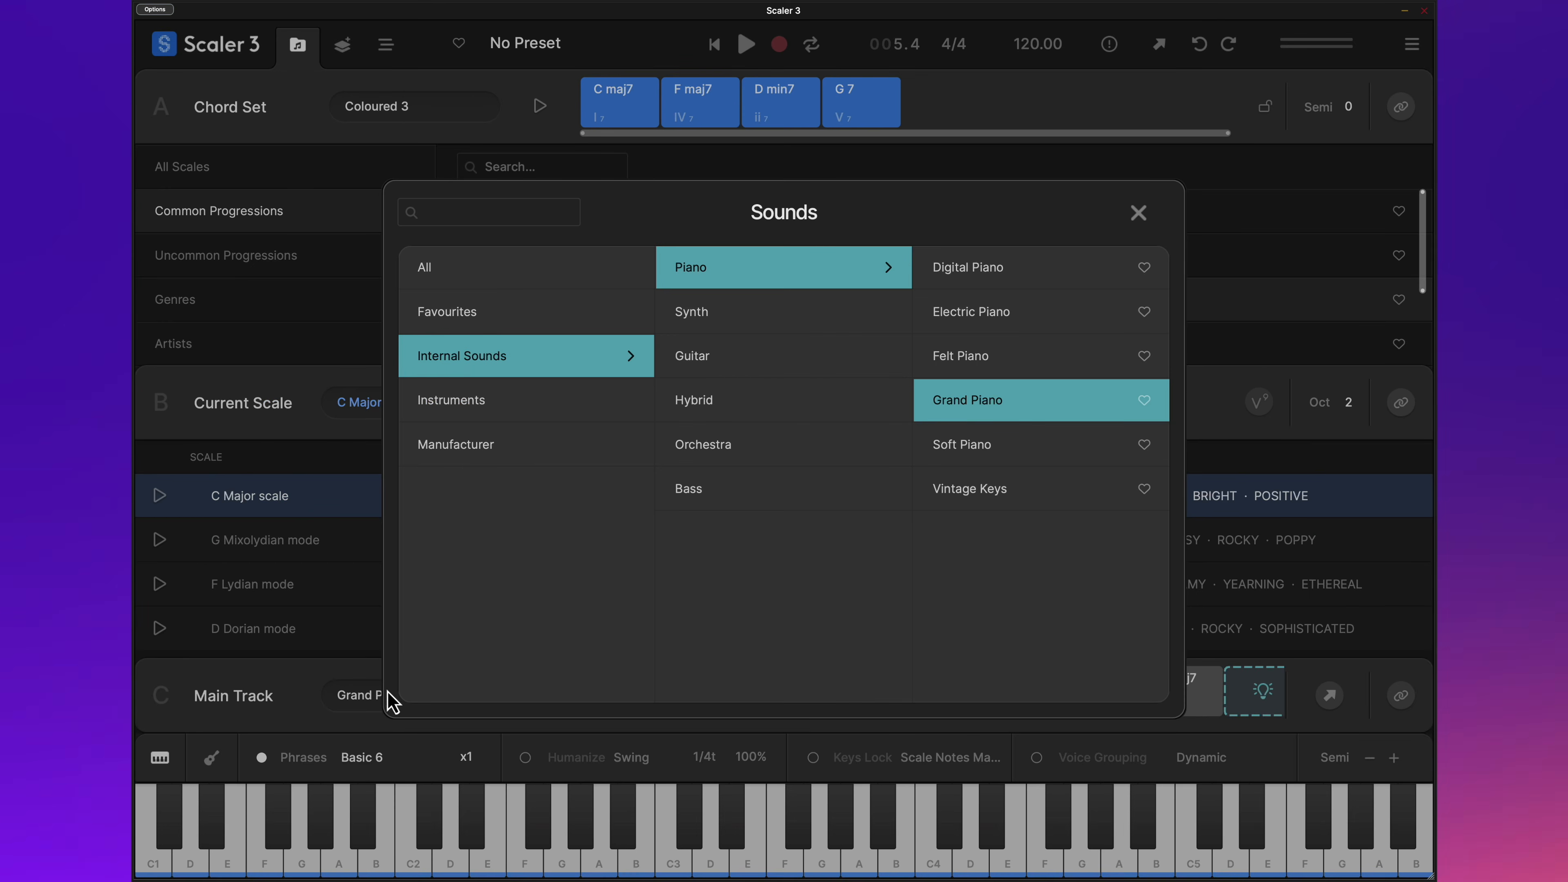
click(1019, 316)
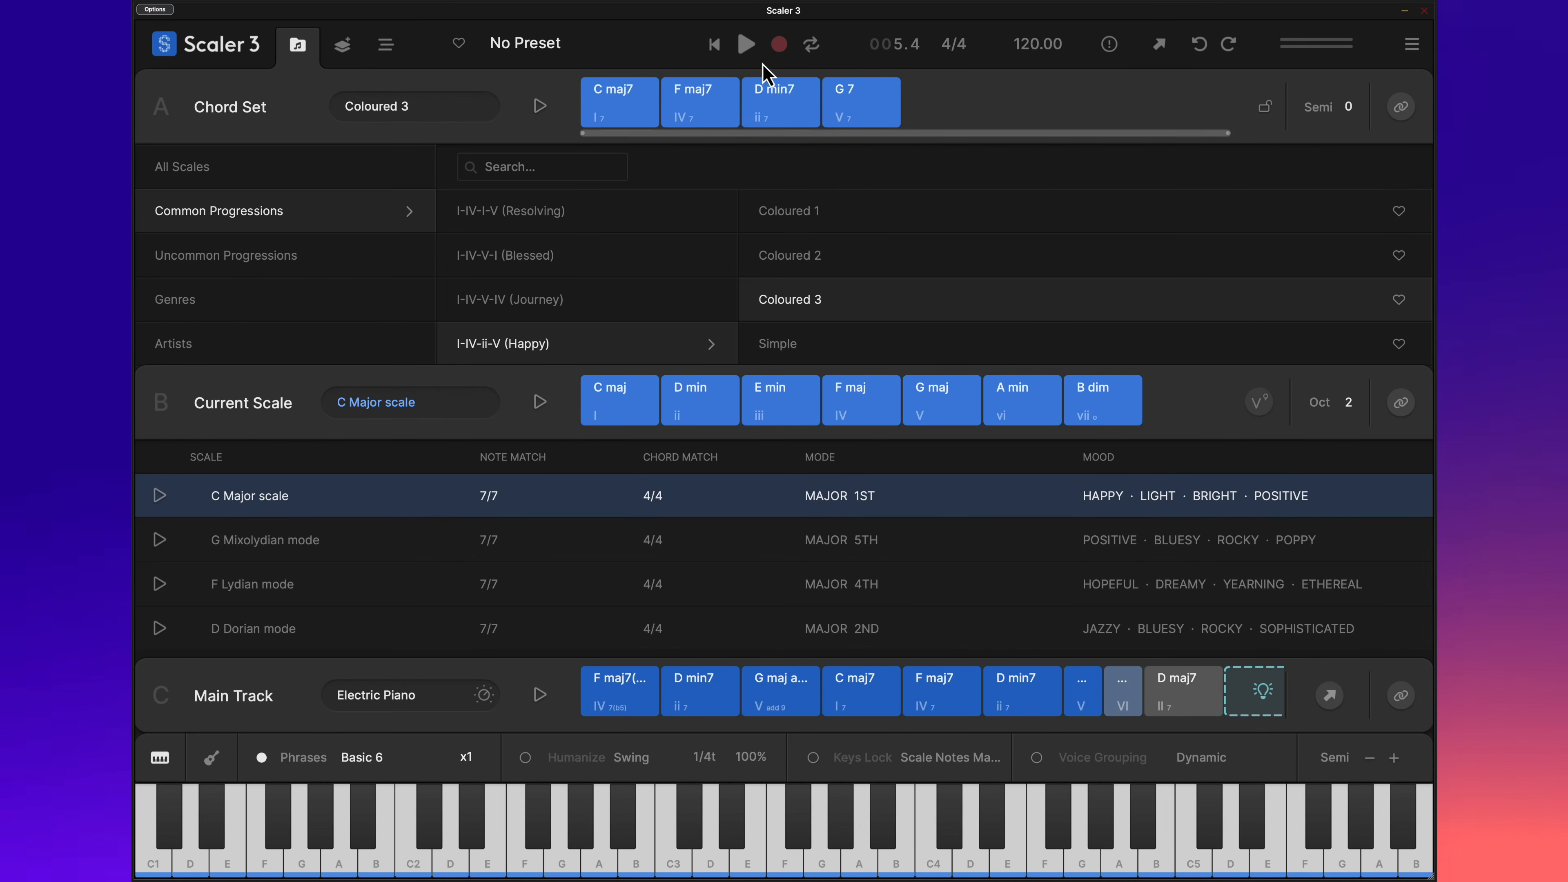
Step: Audition the Main Track with the Electric Piano sound up to bar 5, bringing its first chord into view
click(746, 45)
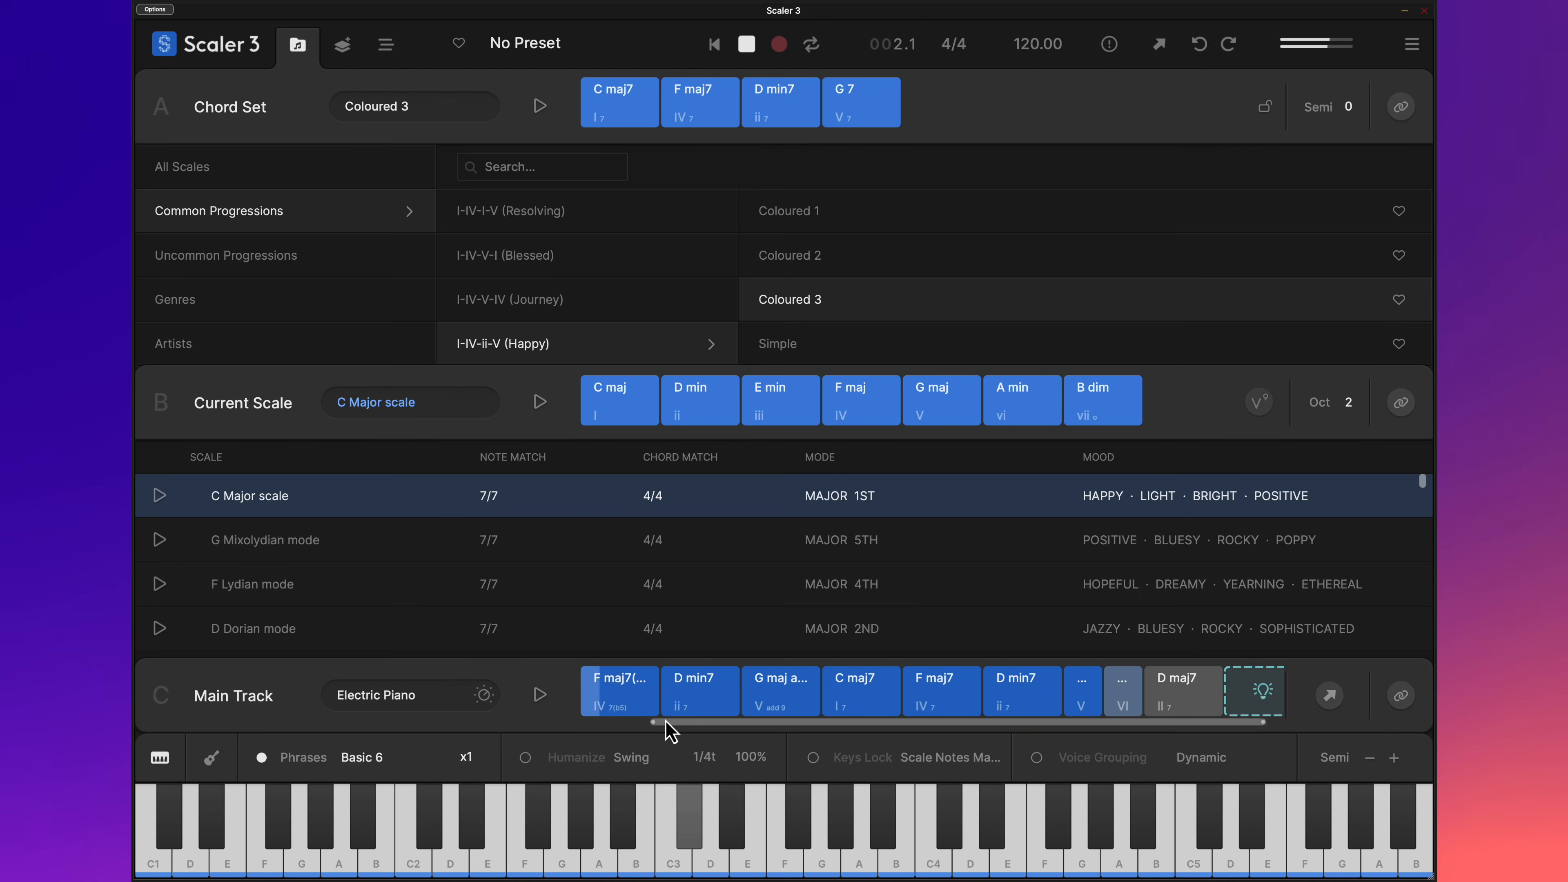
drag(667, 720, 594, 721)
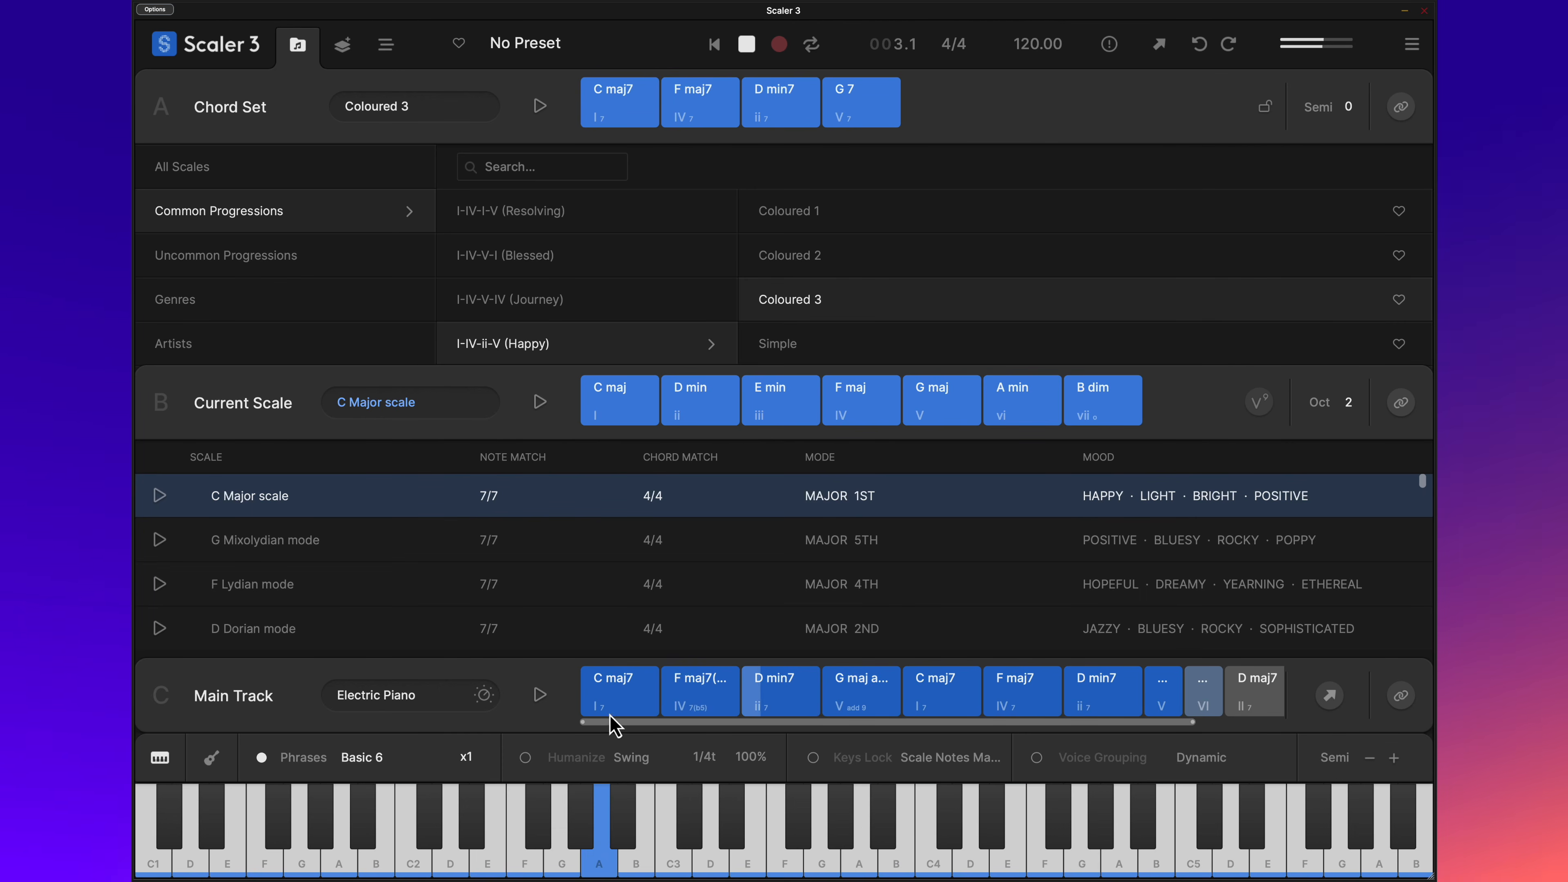
click(748, 48)
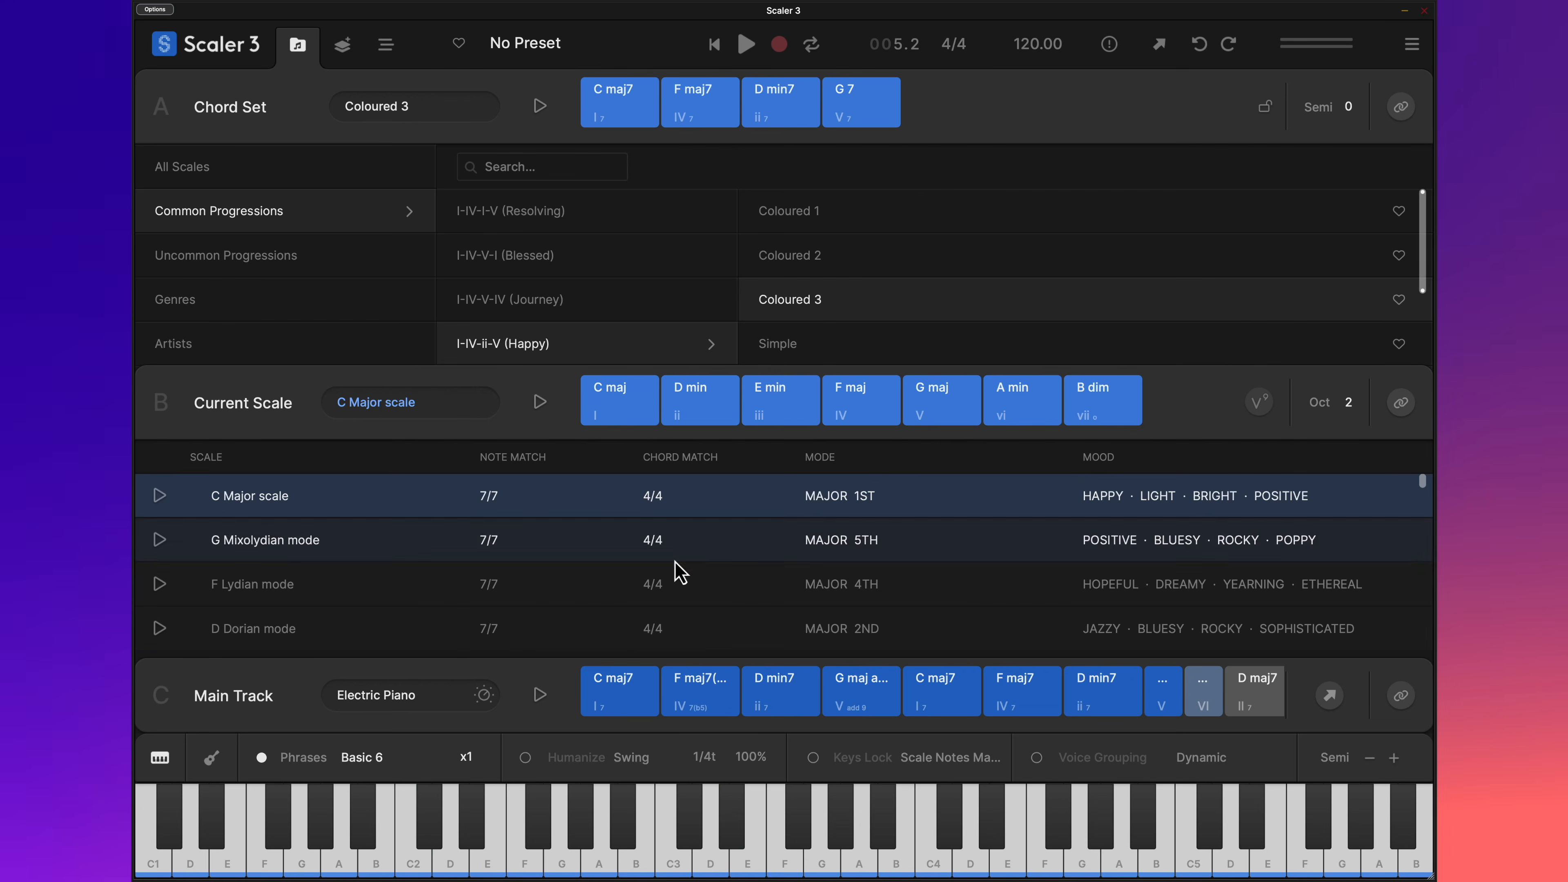
Step: Lower the amp sustain of the Main Track's Electric Piano to about two thirds during playback, using its mixer channel's sound settings
click(387, 47)
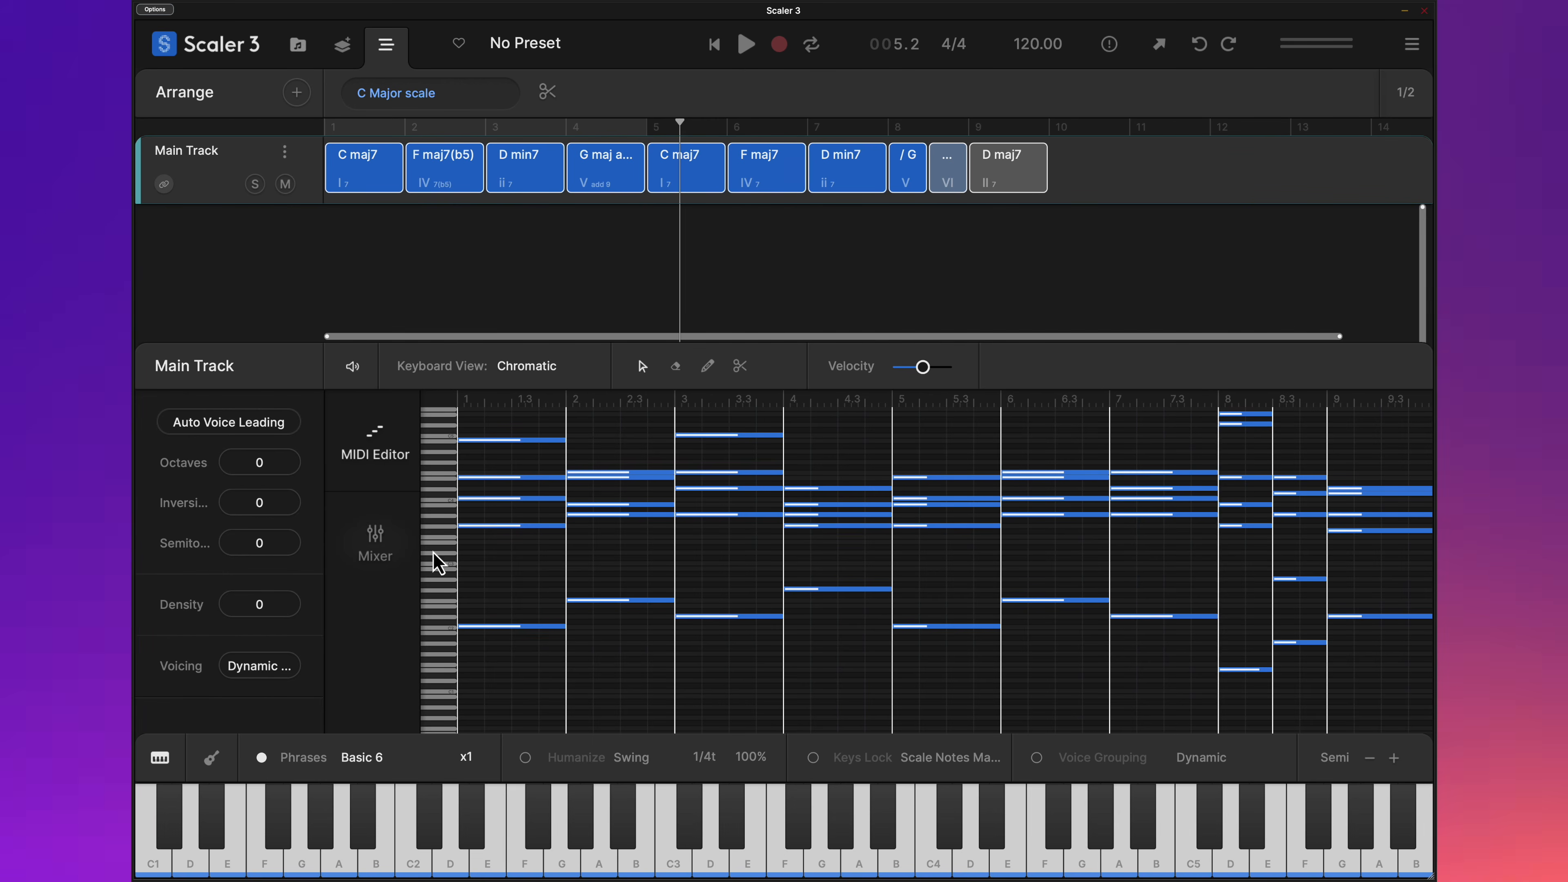
click(395, 542)
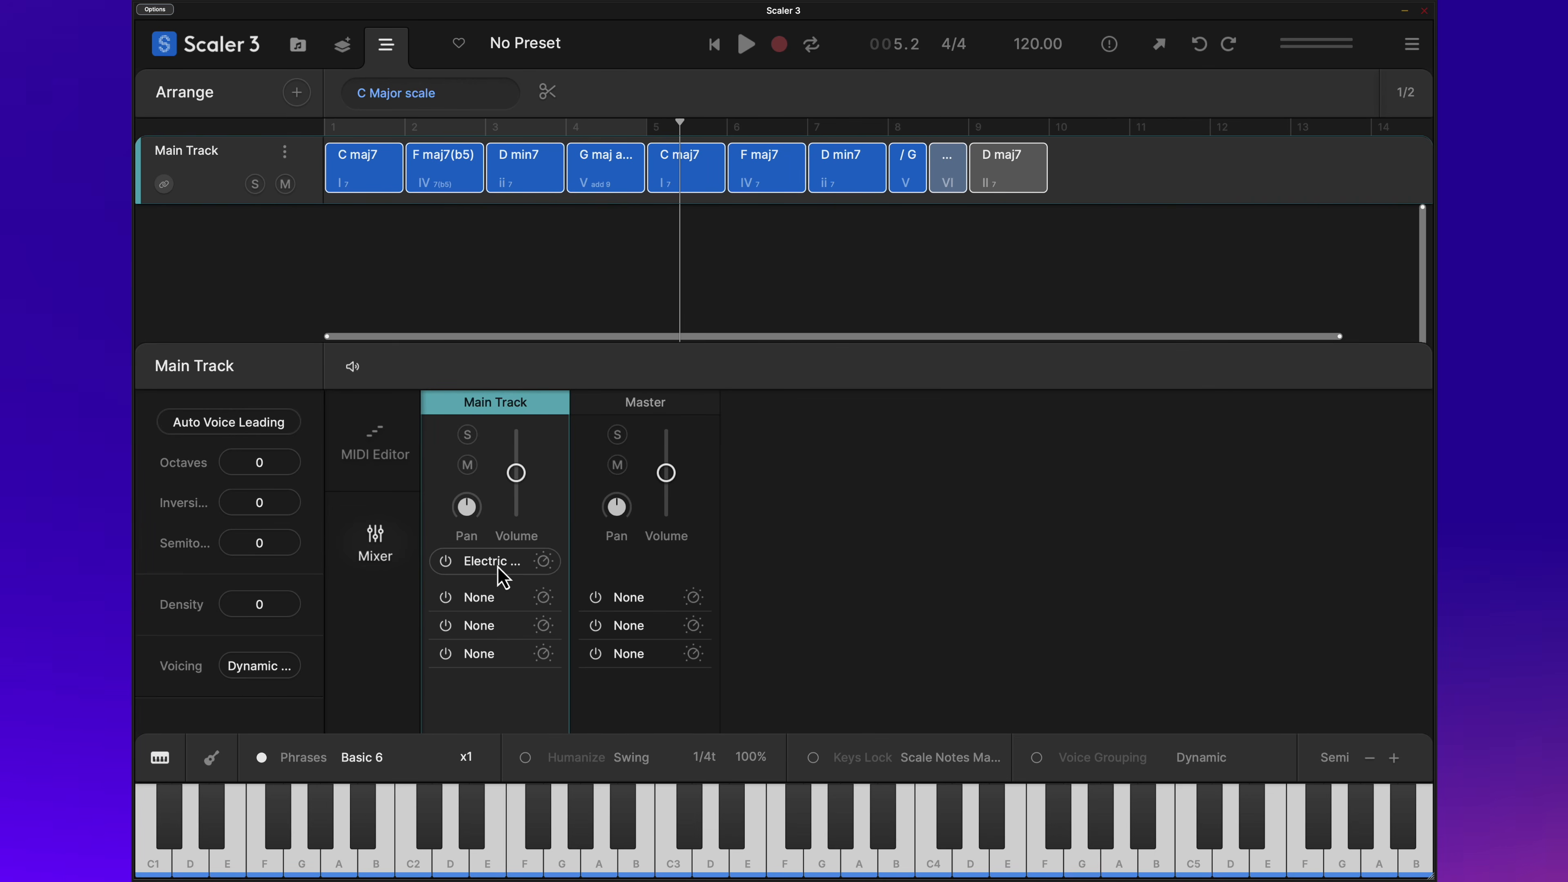
key(space)
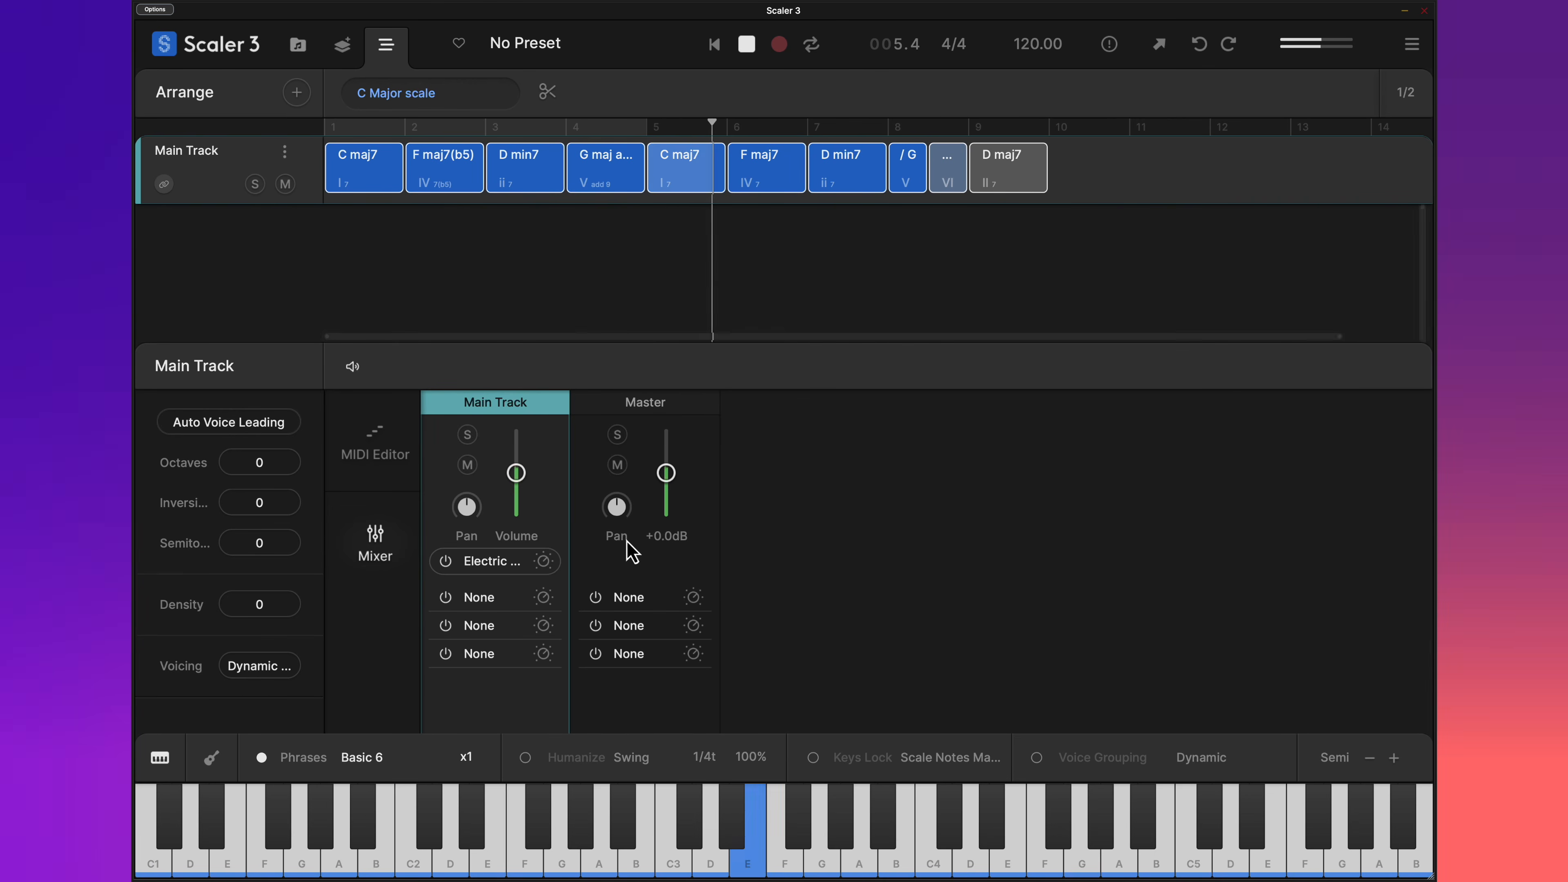
click(545, 562)
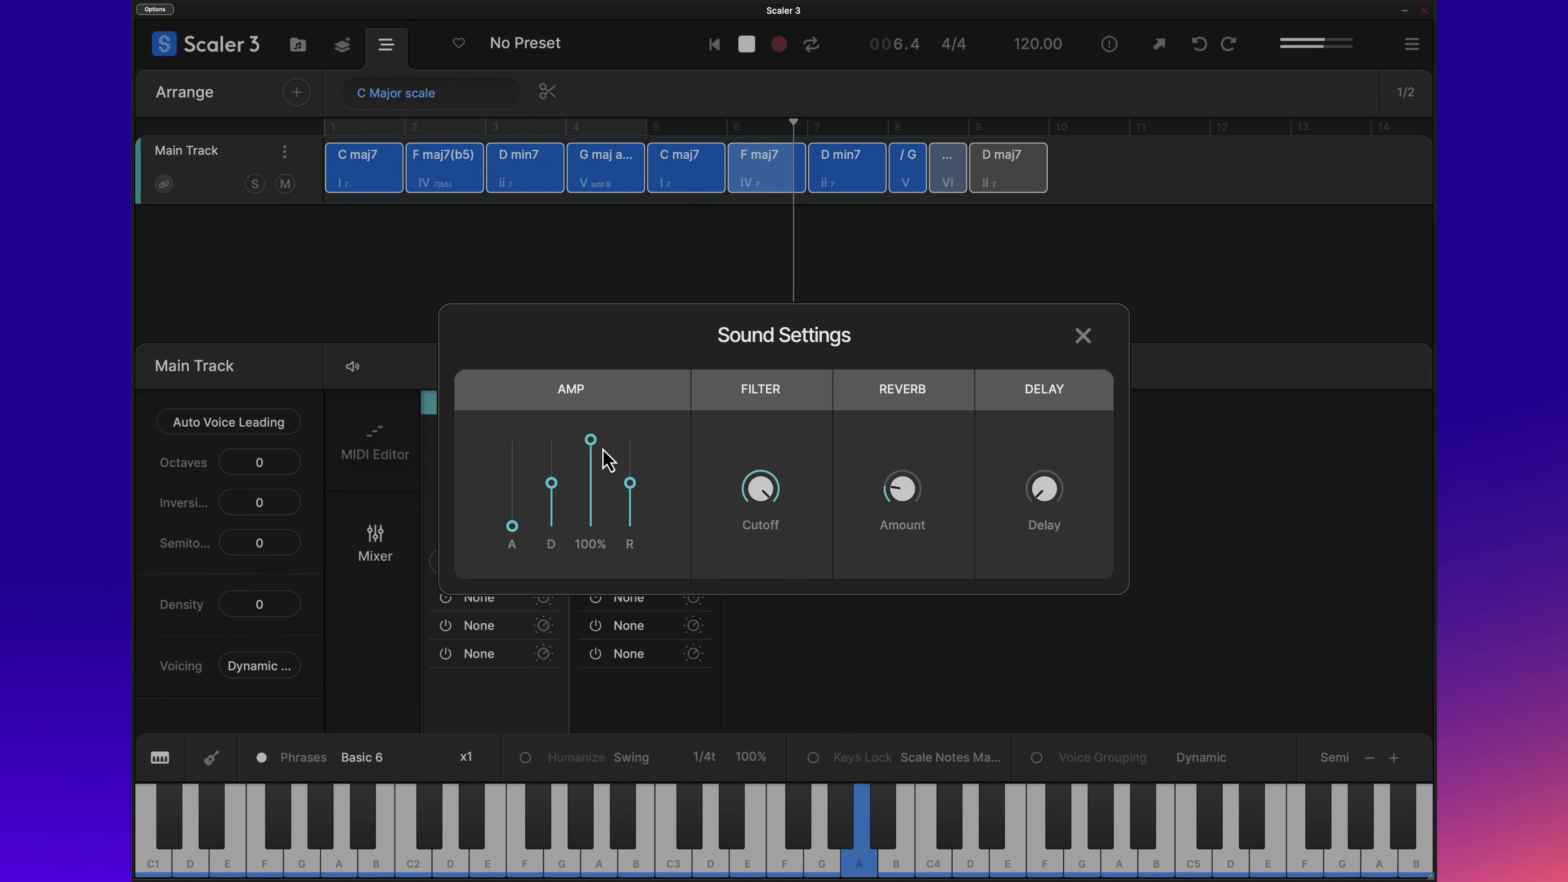
drag(591, 441, 591, 467)
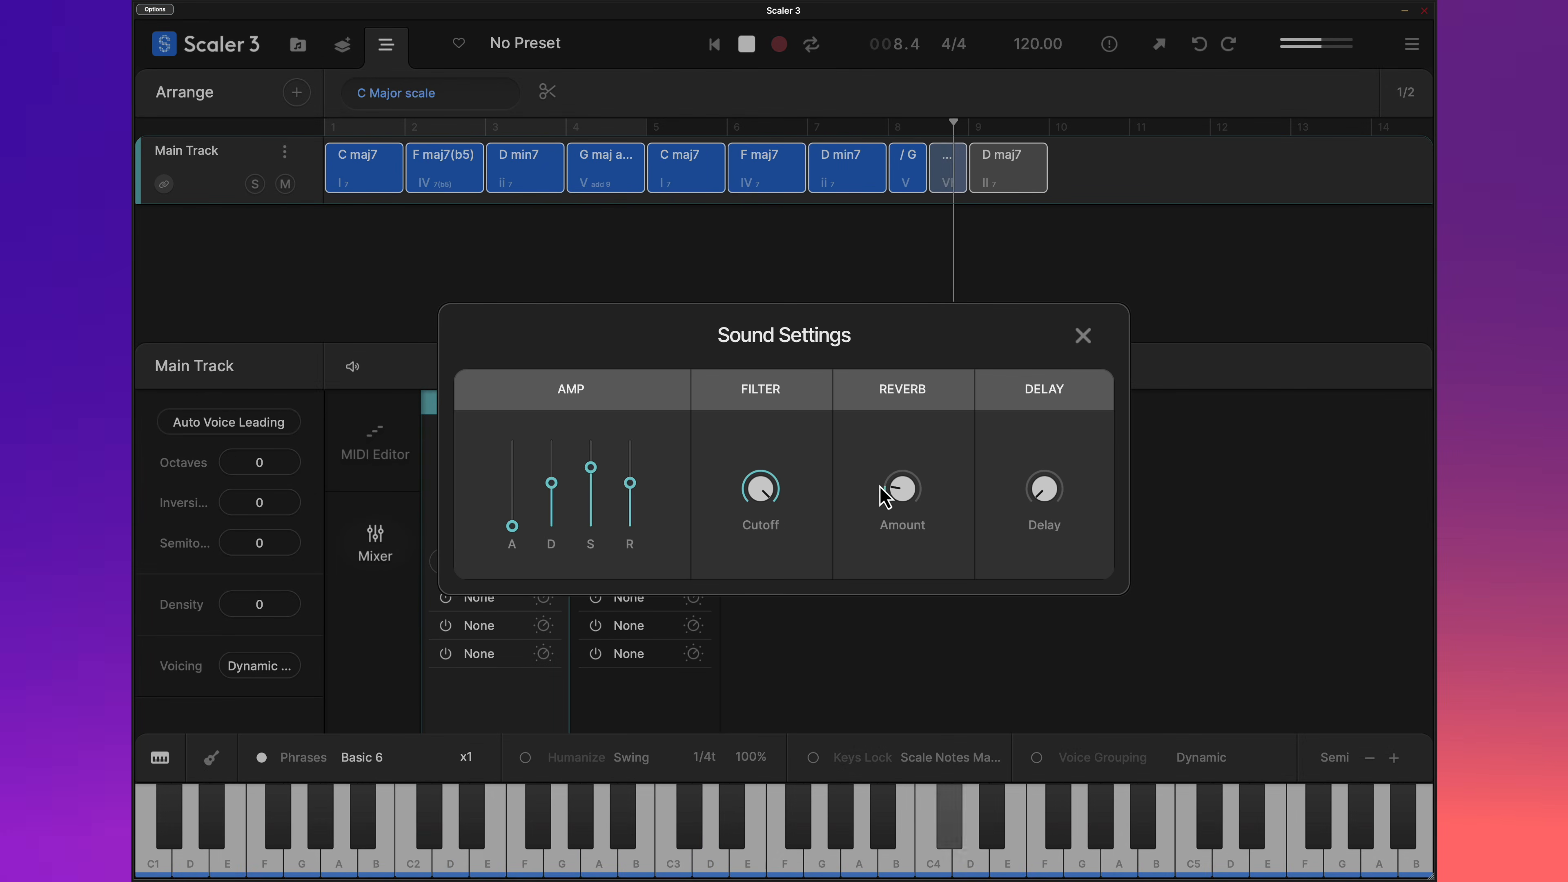
Step: Set the Electric Piano's reverb amount to 10%, stop playback and close the sound settings
mouse_move(889, 500)
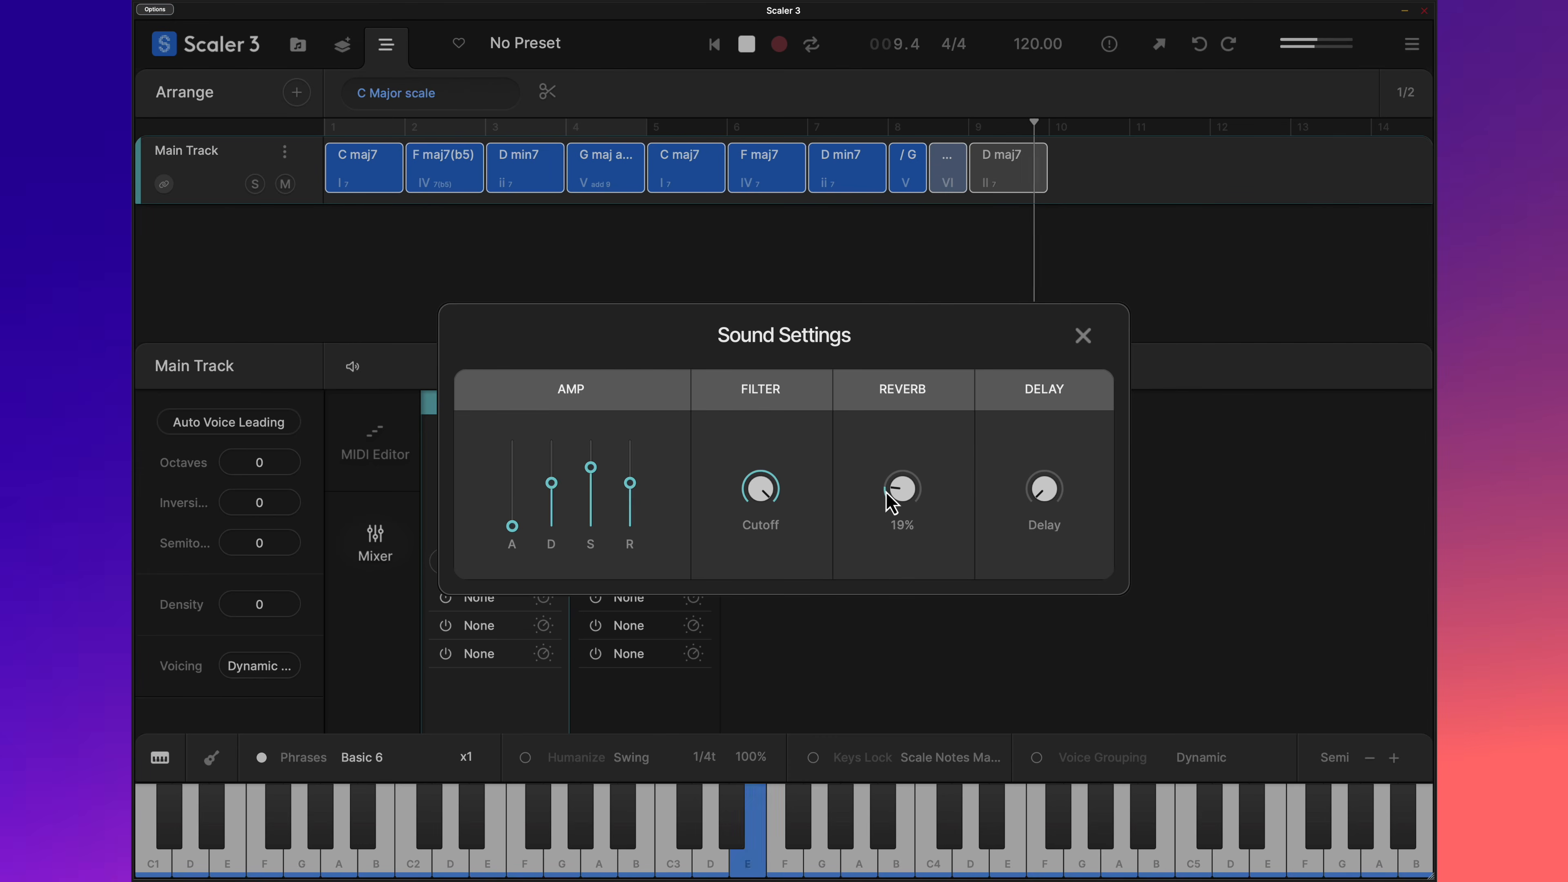
drag(889, 500, 890, 522)
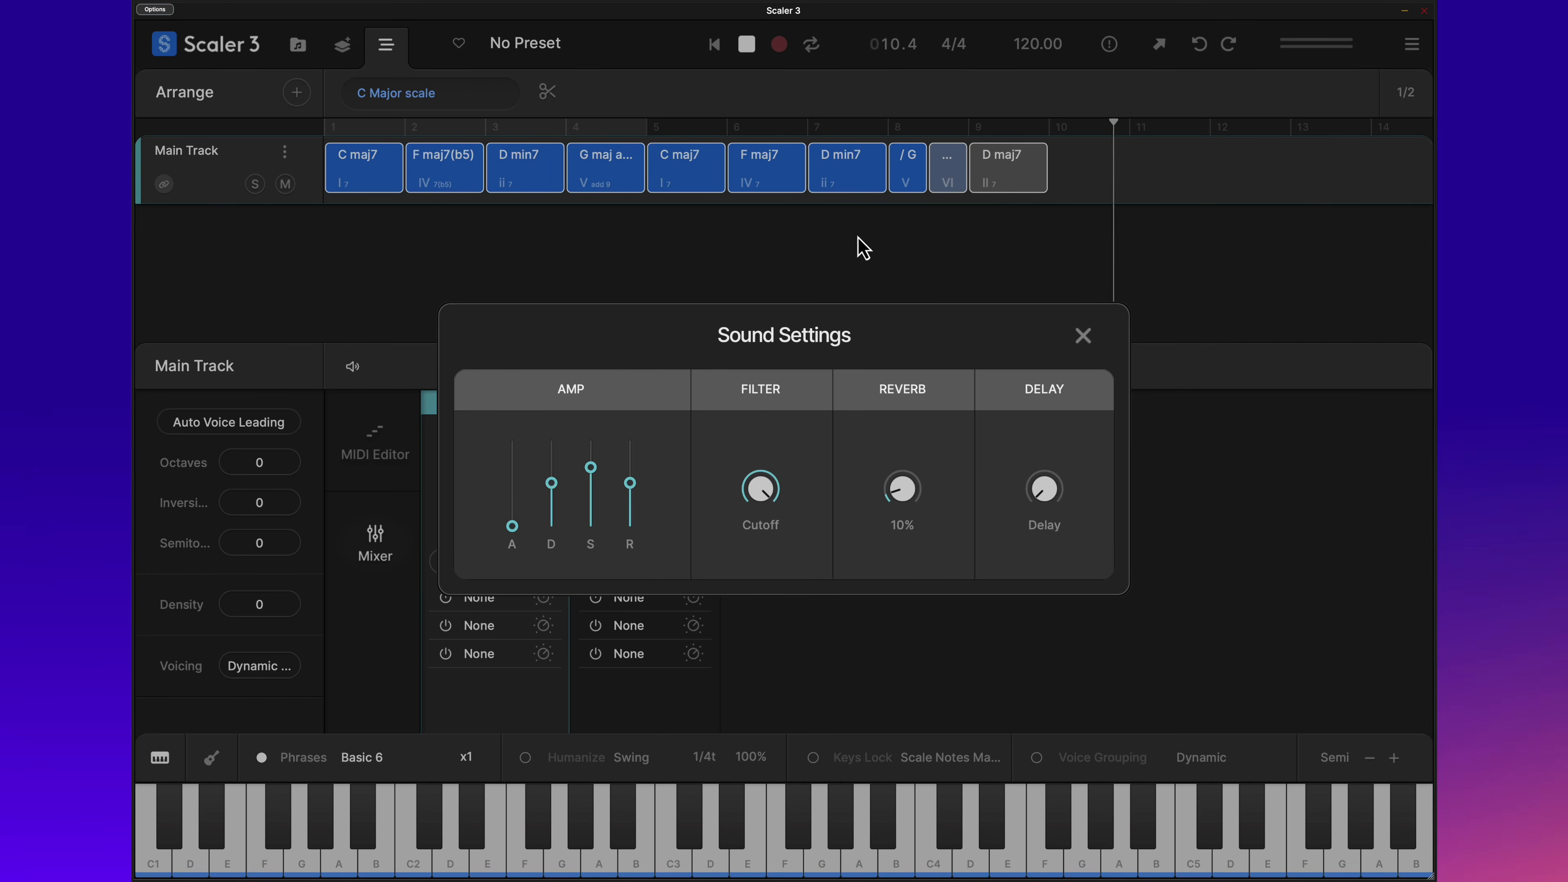
click(747, 46)
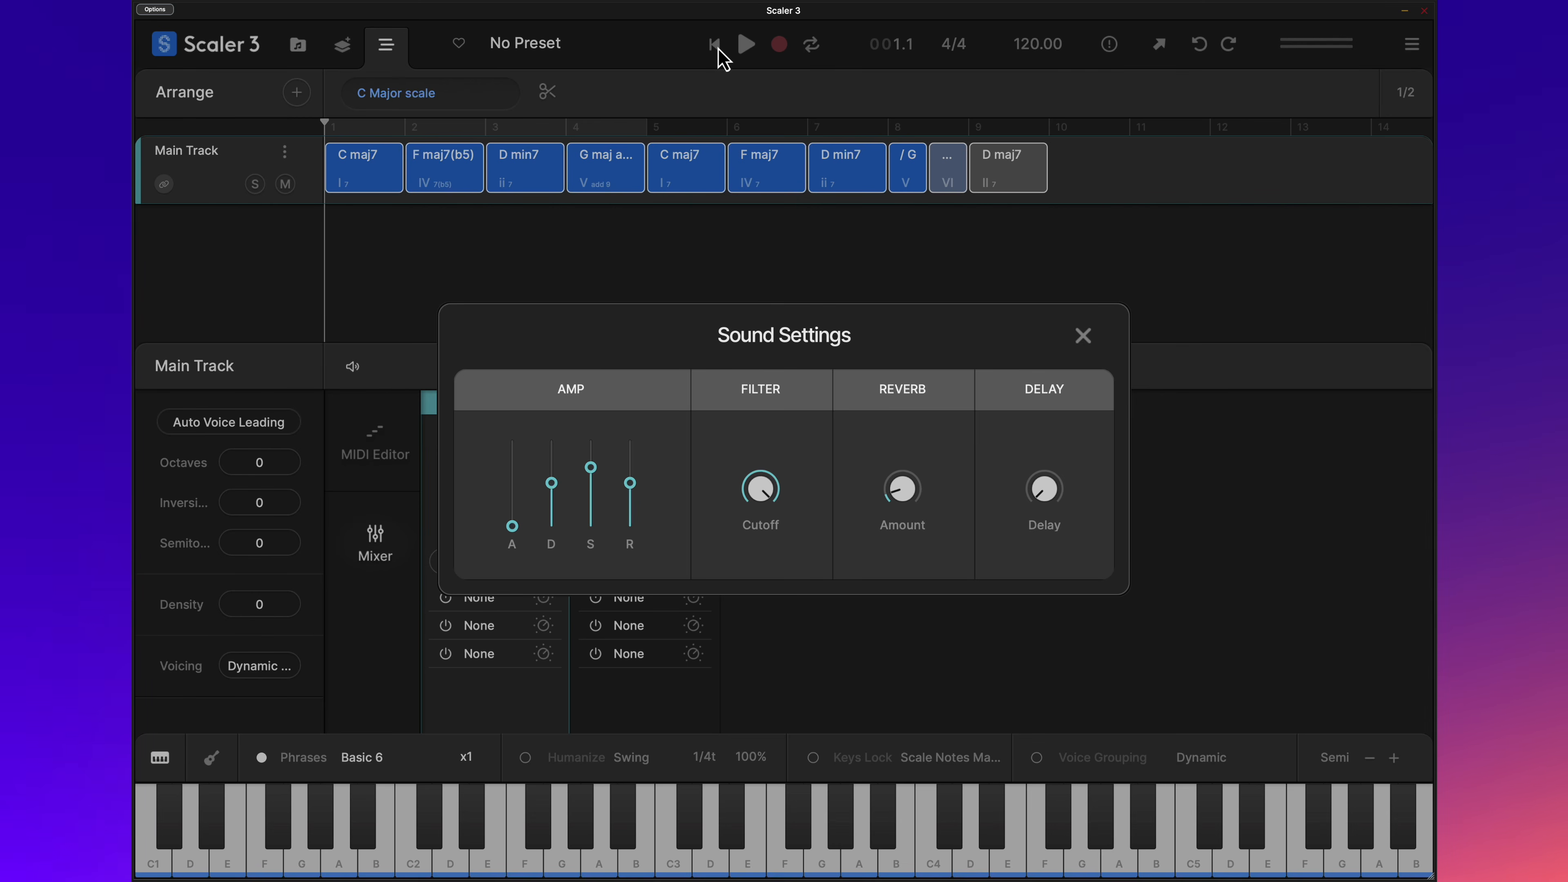
click(1083, 338)
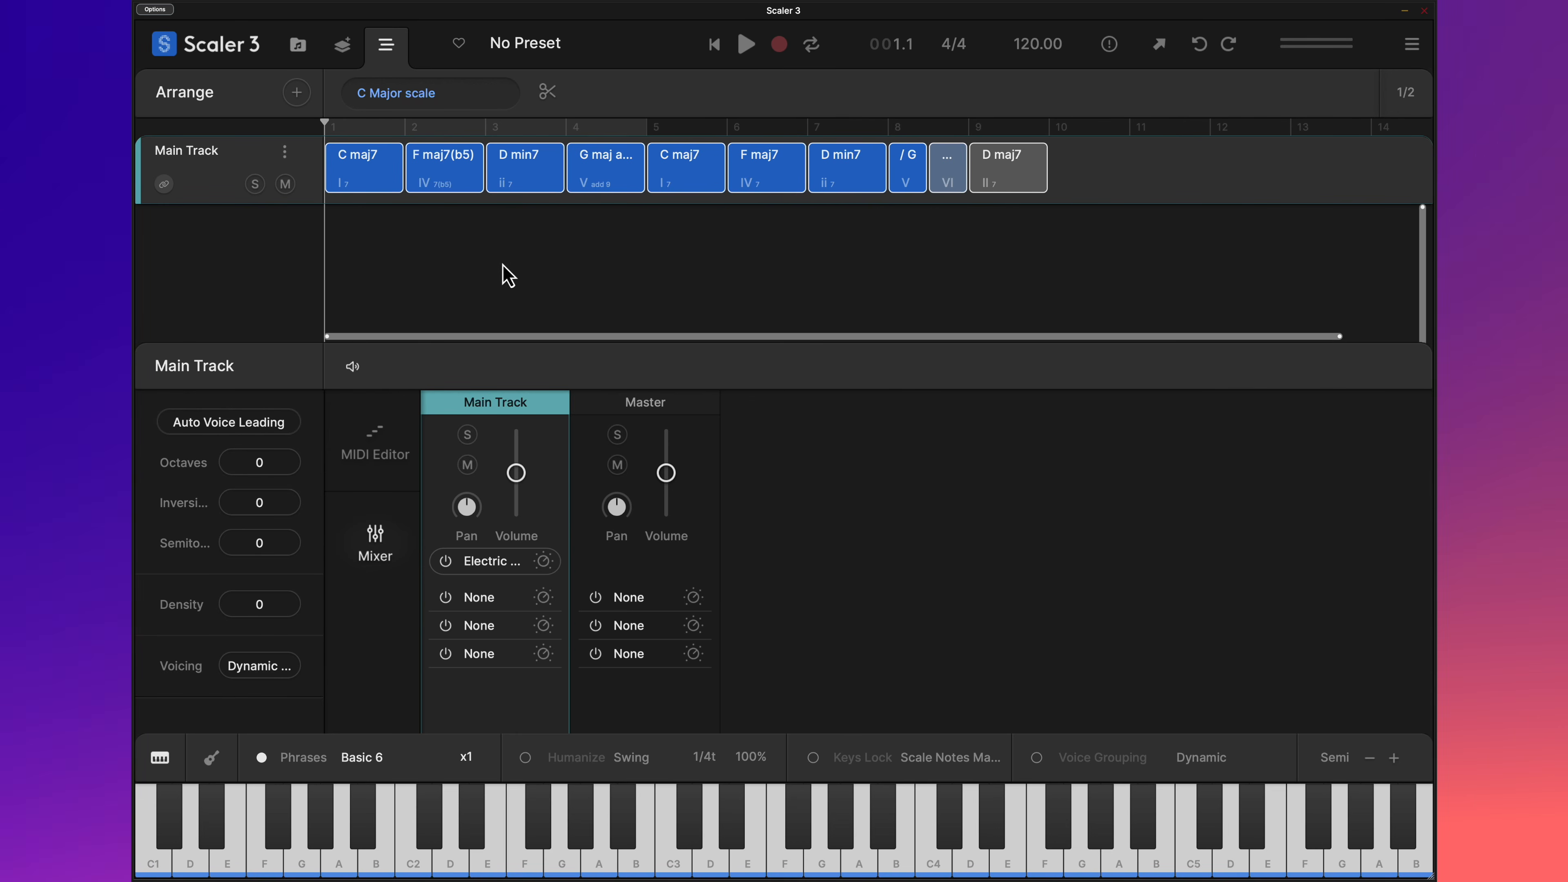
Step: Add a bass track to the arrangement using the Basic 2 motion from the Common Bass expressions
click(611, 272)
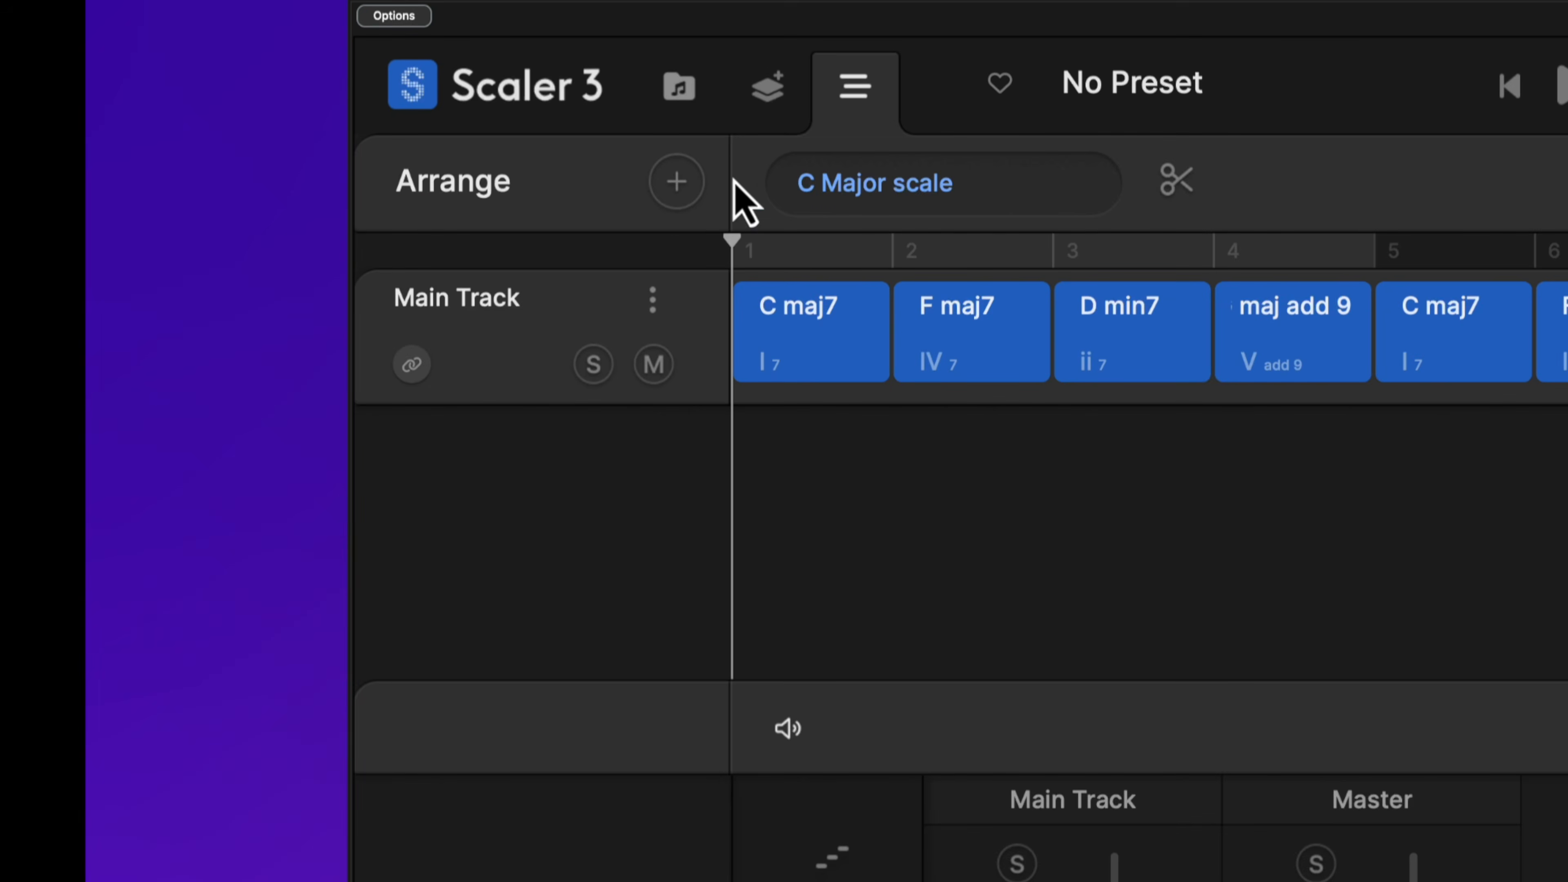
click(678, 182)
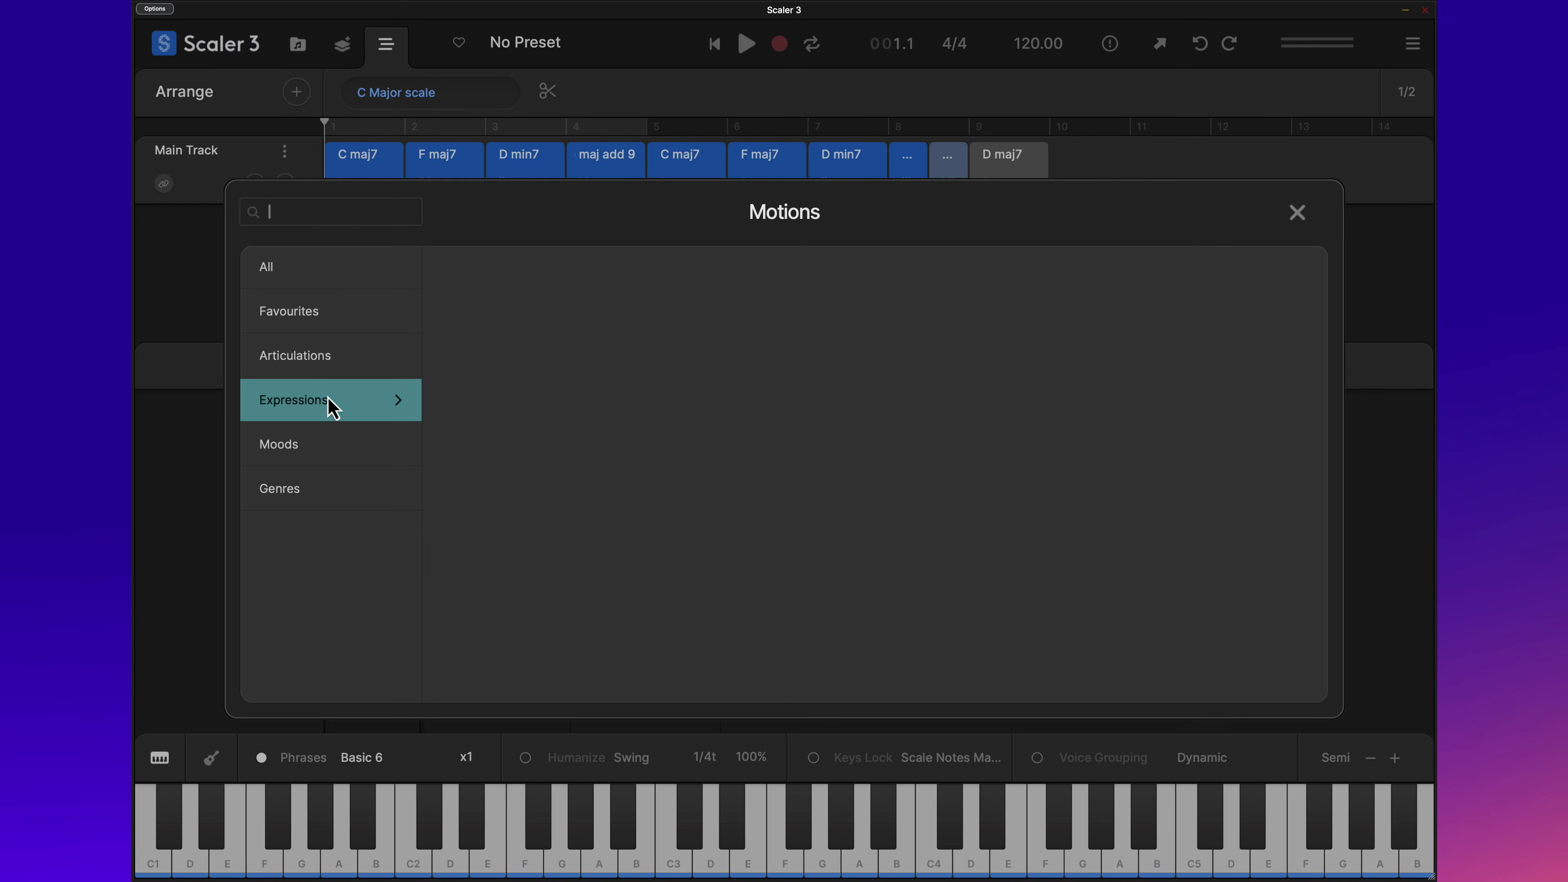
click(329, 408)
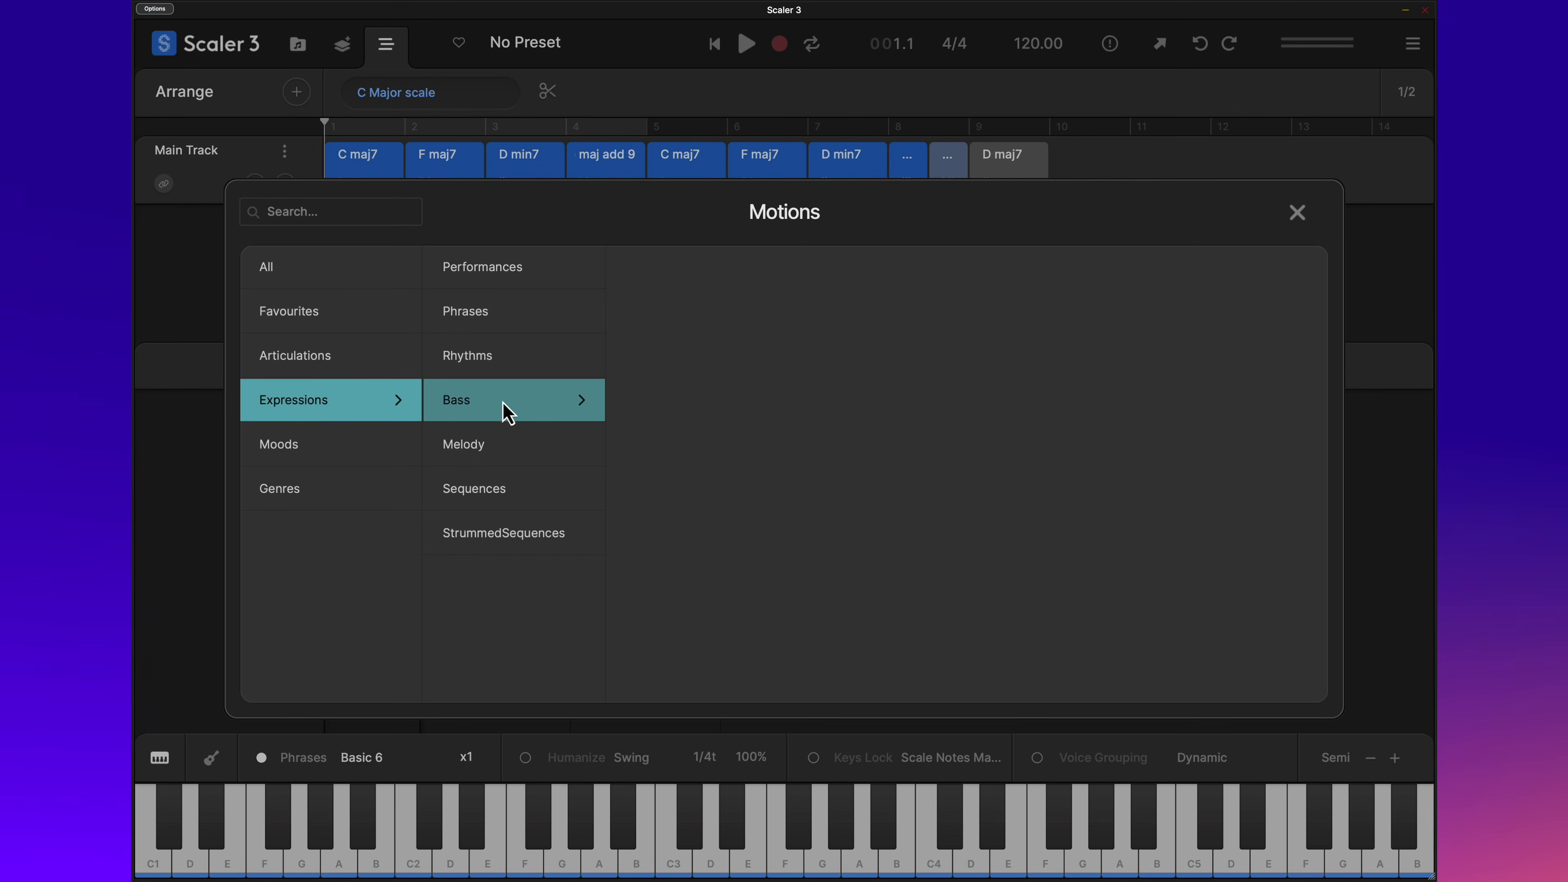
click(488, 407)
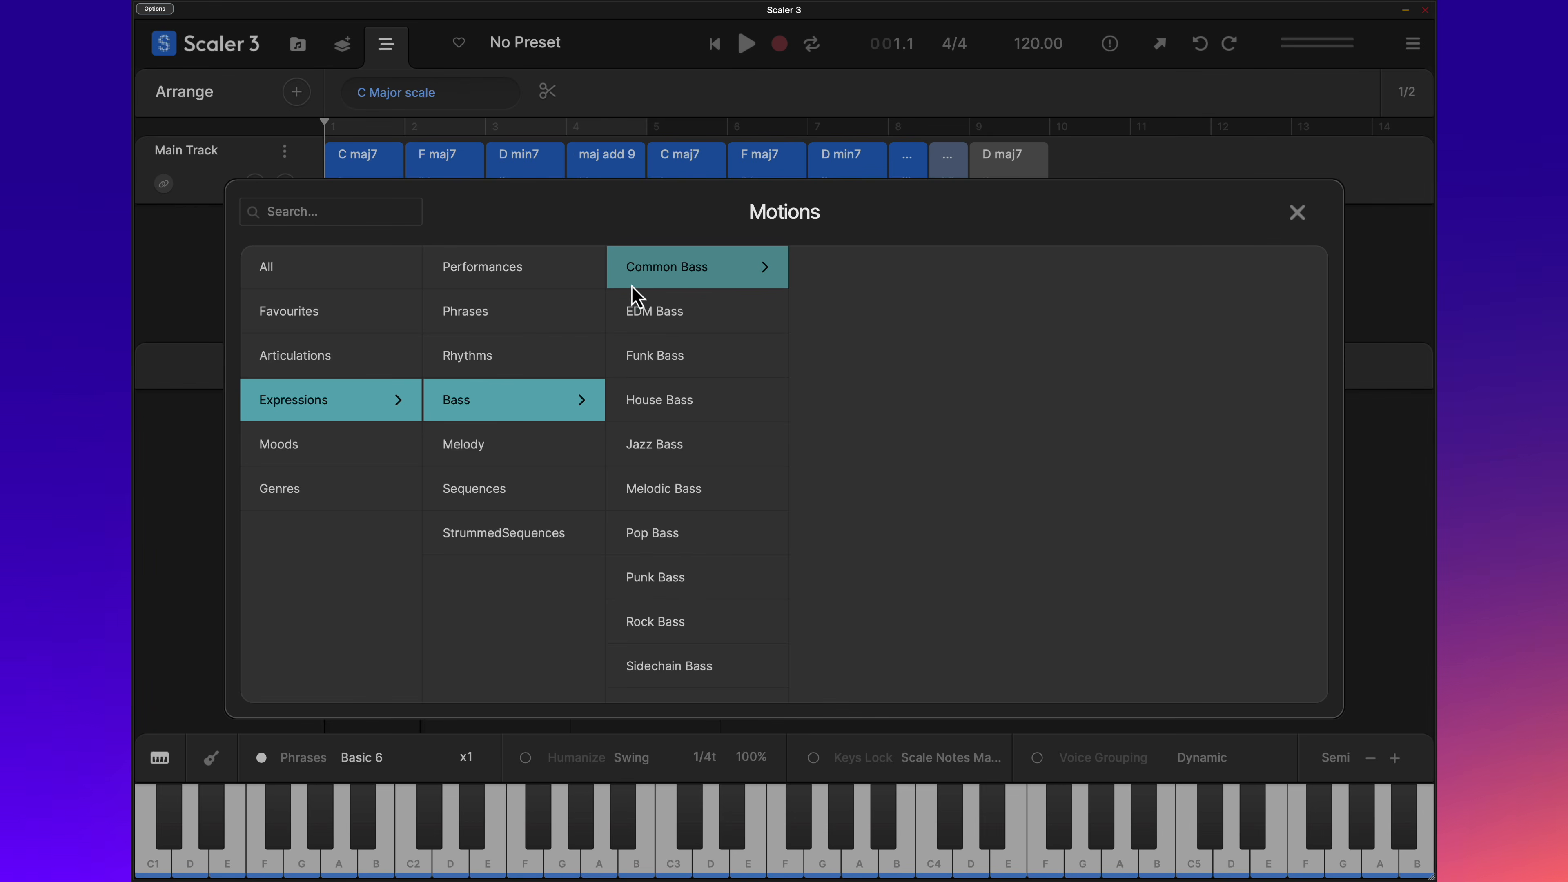
click(659, 281)
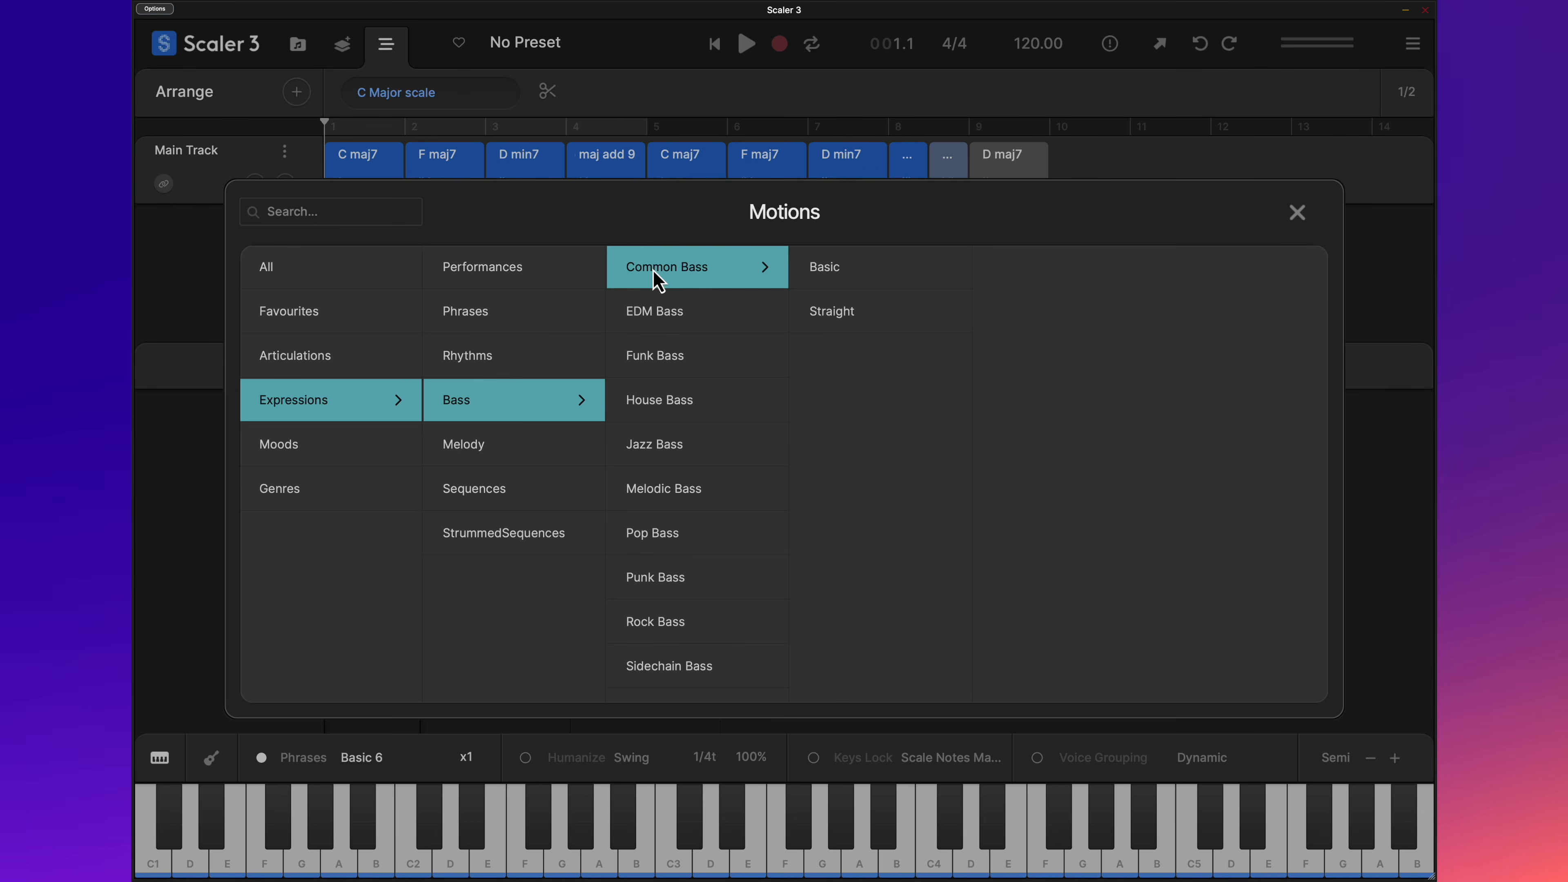
click(806, 270)
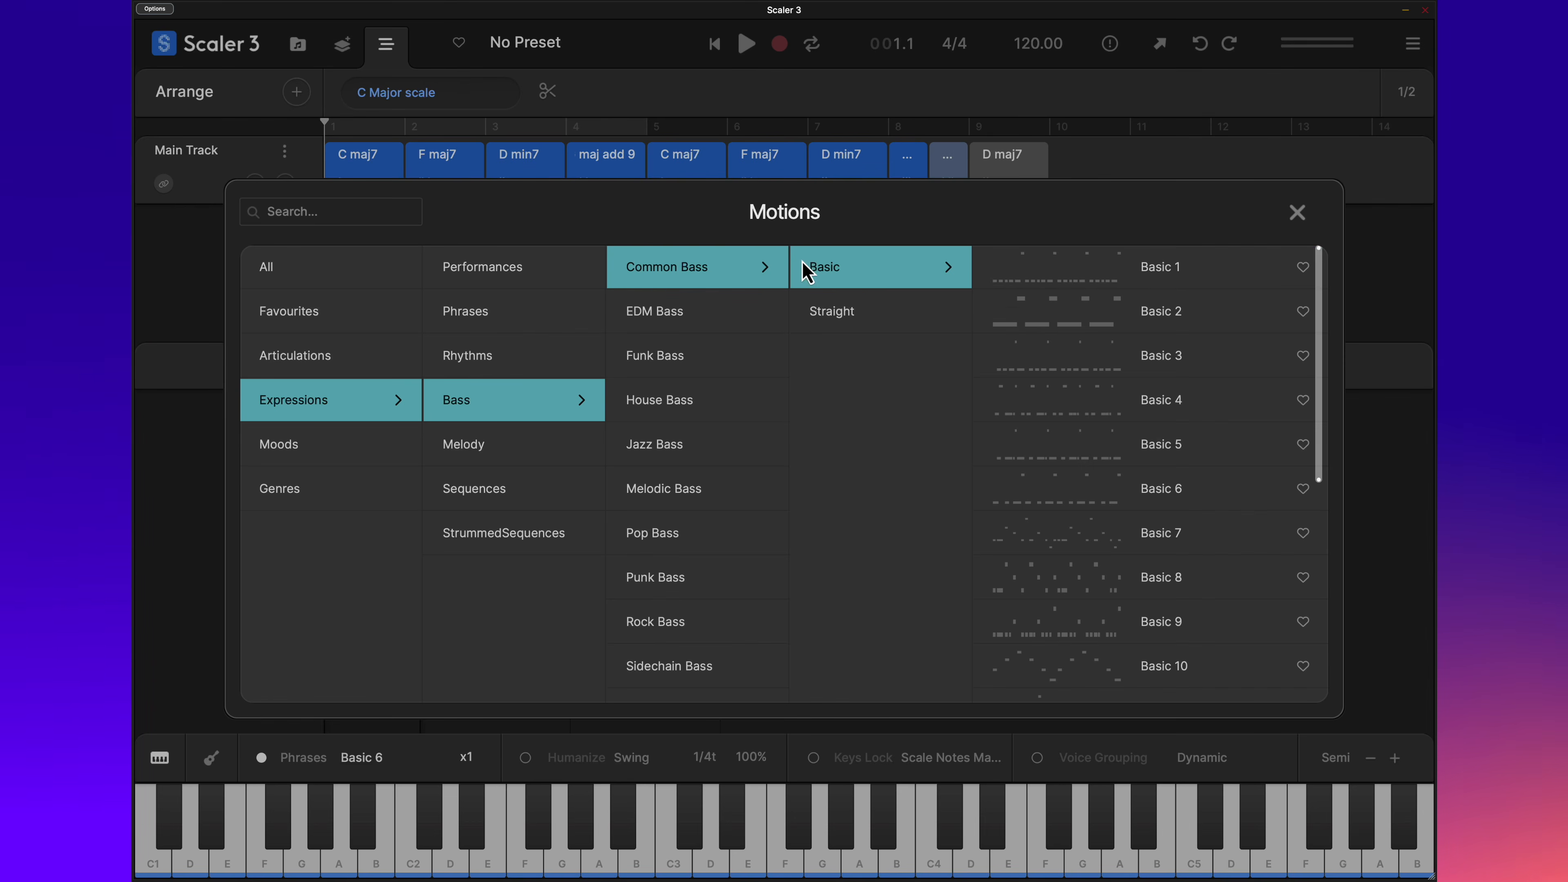
click(1058, 312)
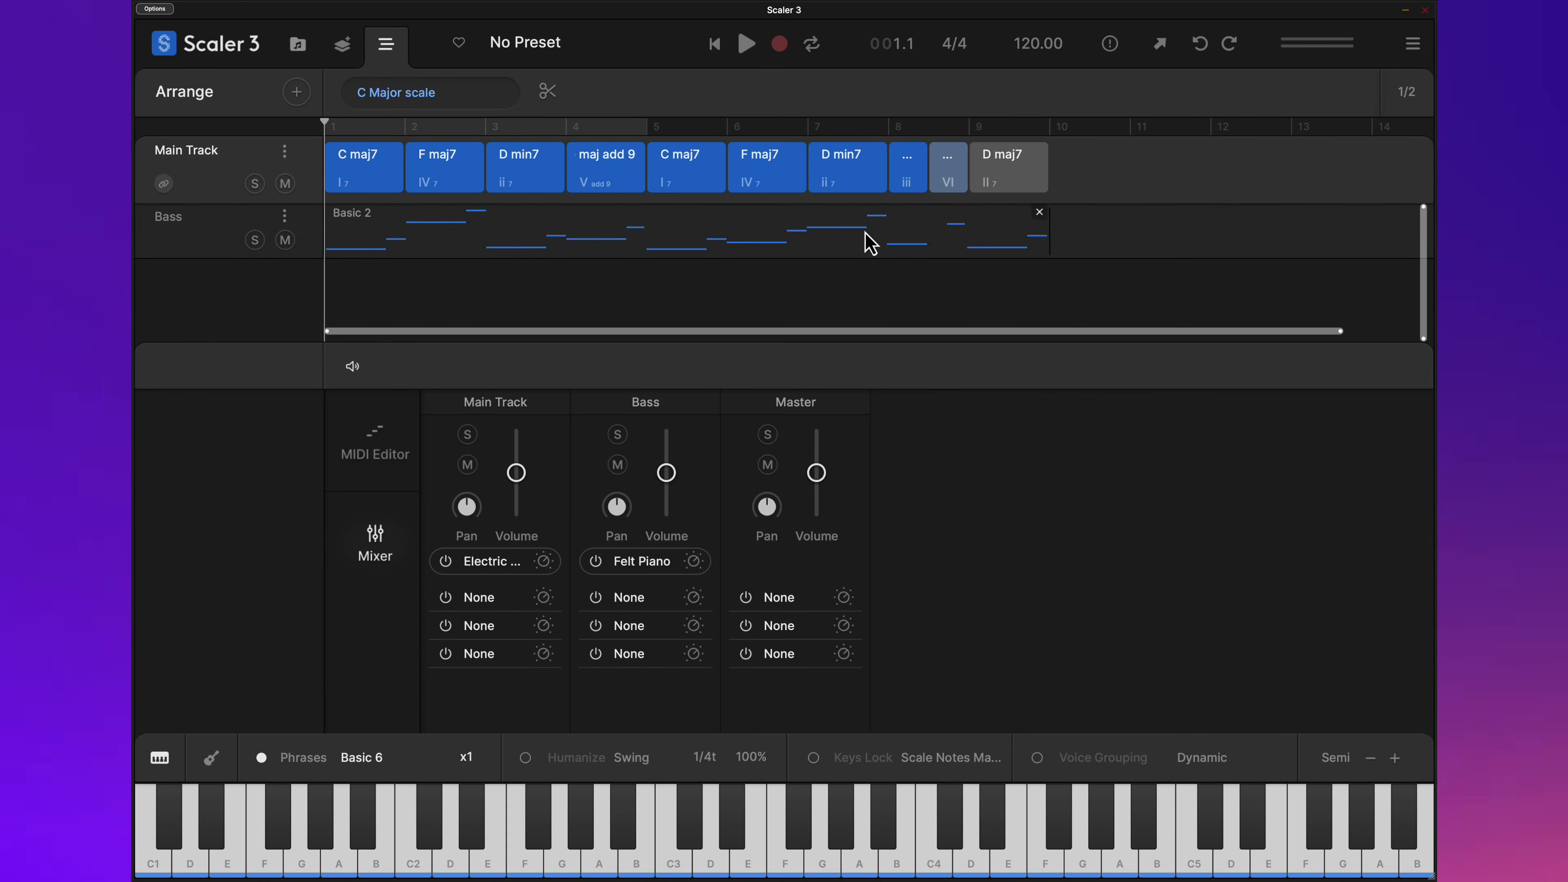
Step: Solo the Bass track and audition its line from the start into bar 2
click(254, 240)
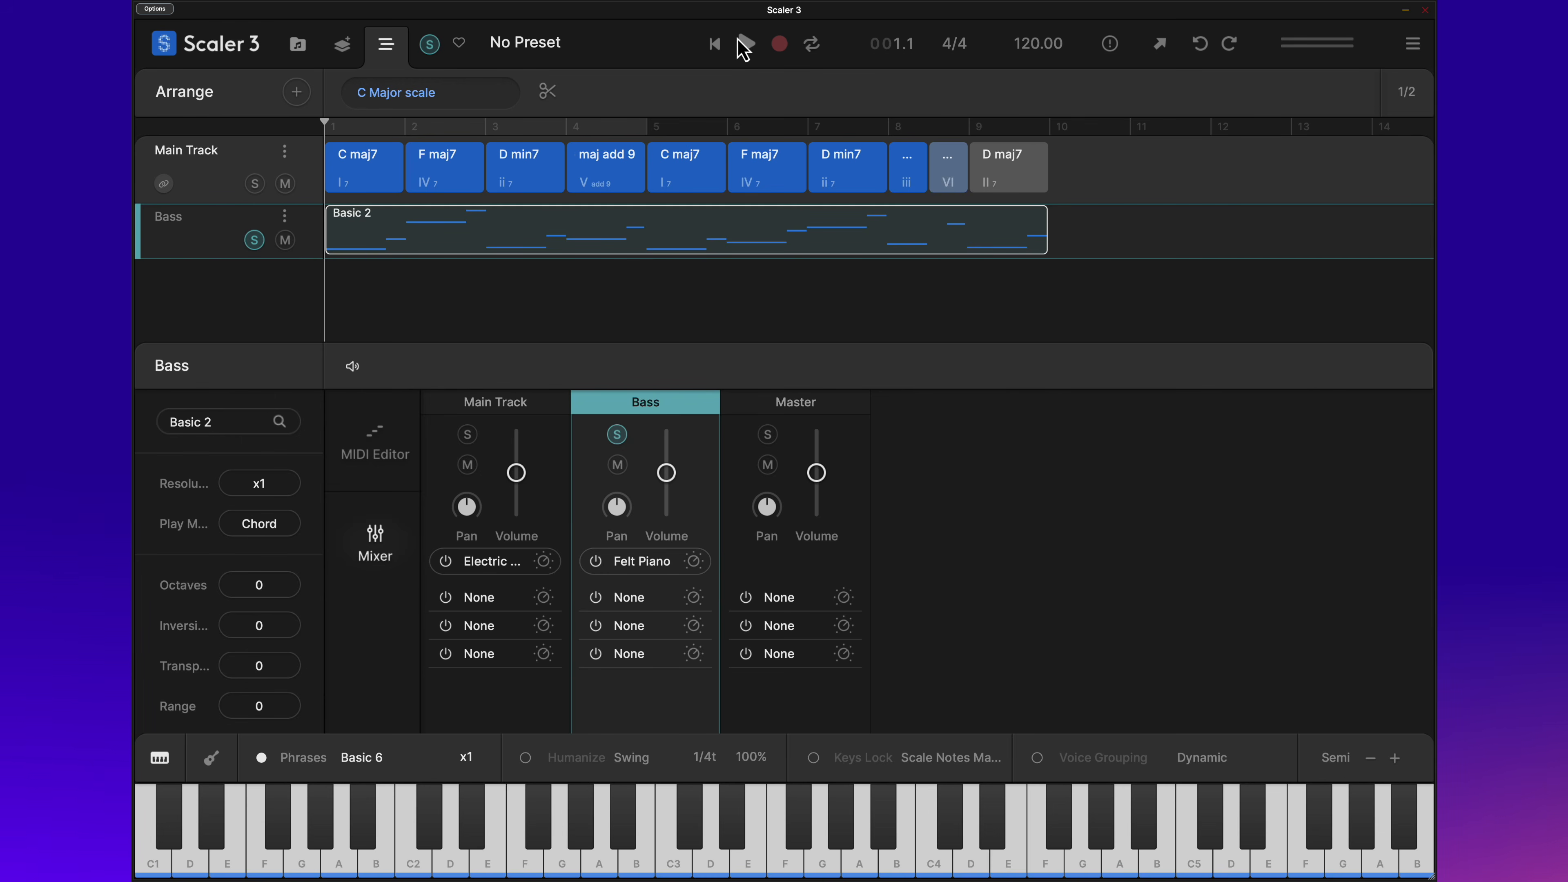
click(748, 42)
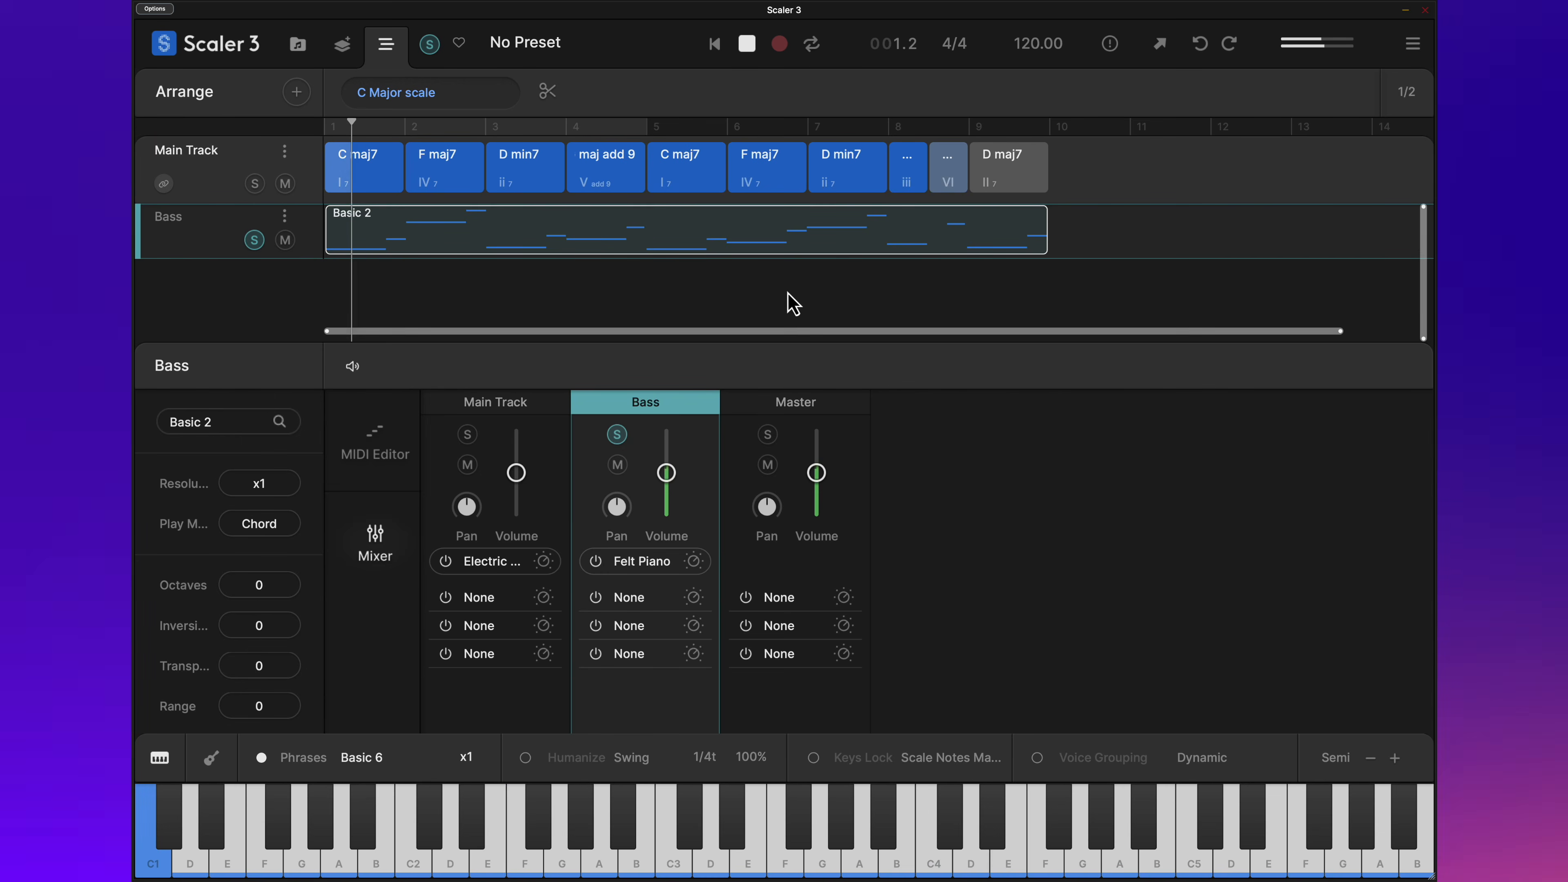
key(space)
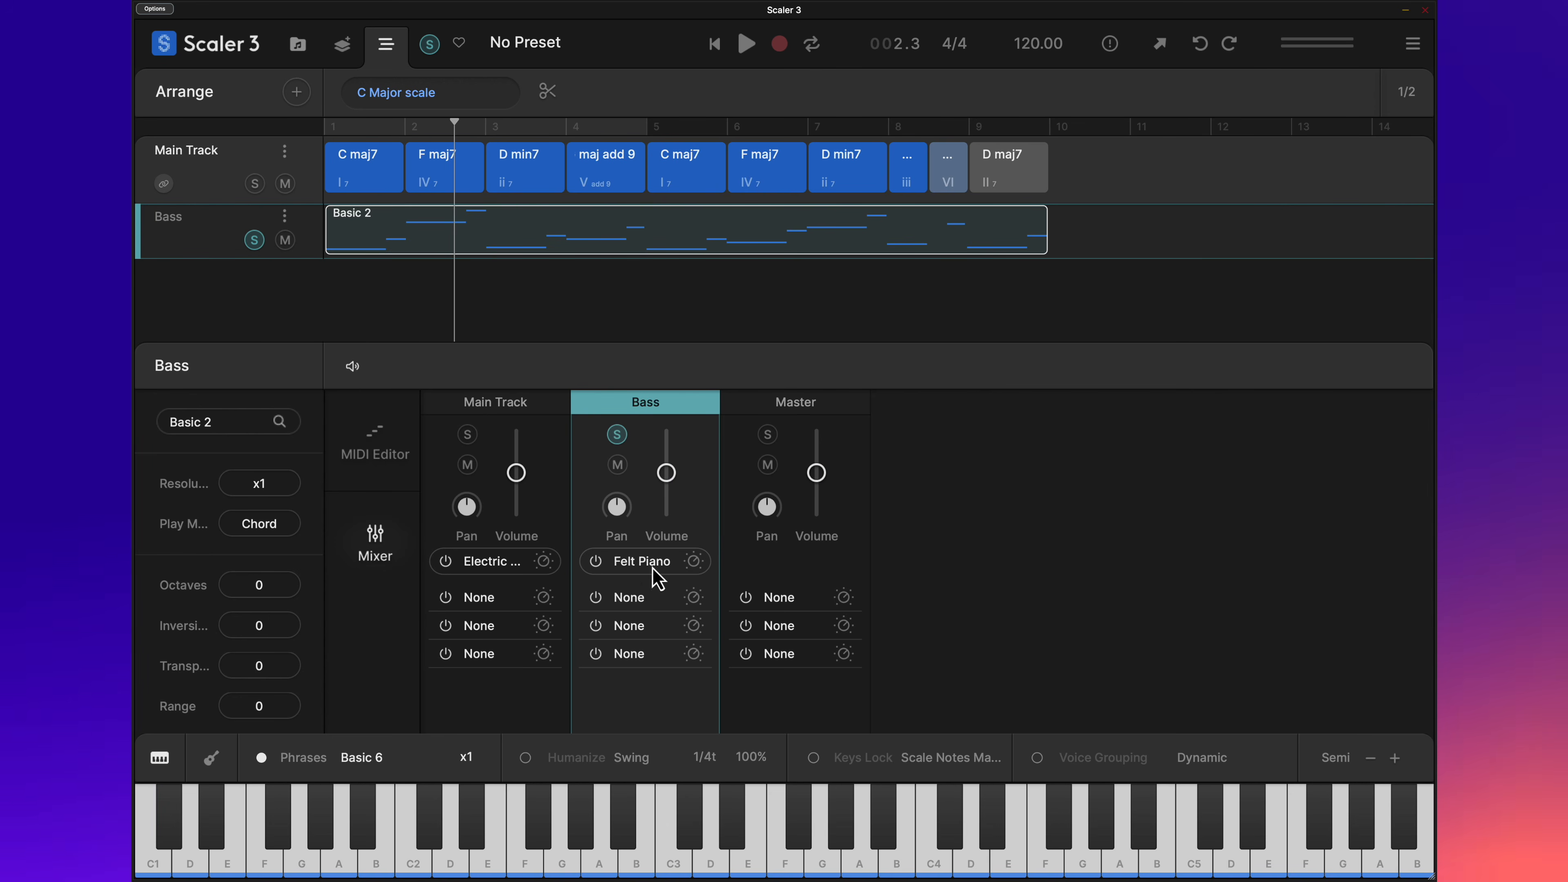
Step: Change the Bass track's sound to Slap Bass from the internal bass sounds
click(653, 564)
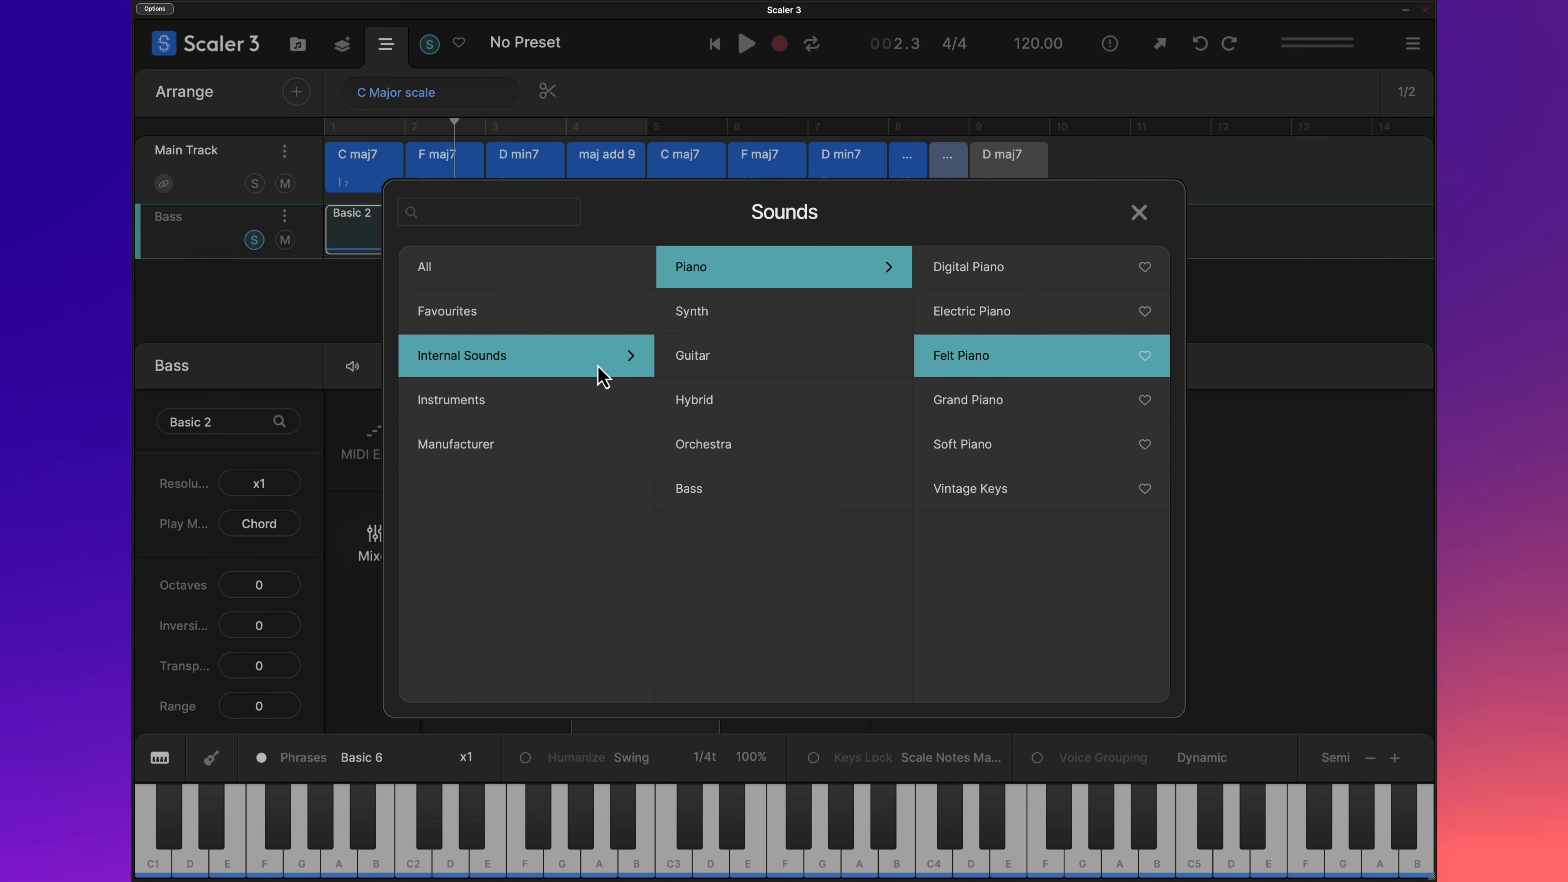
click(708, 509)
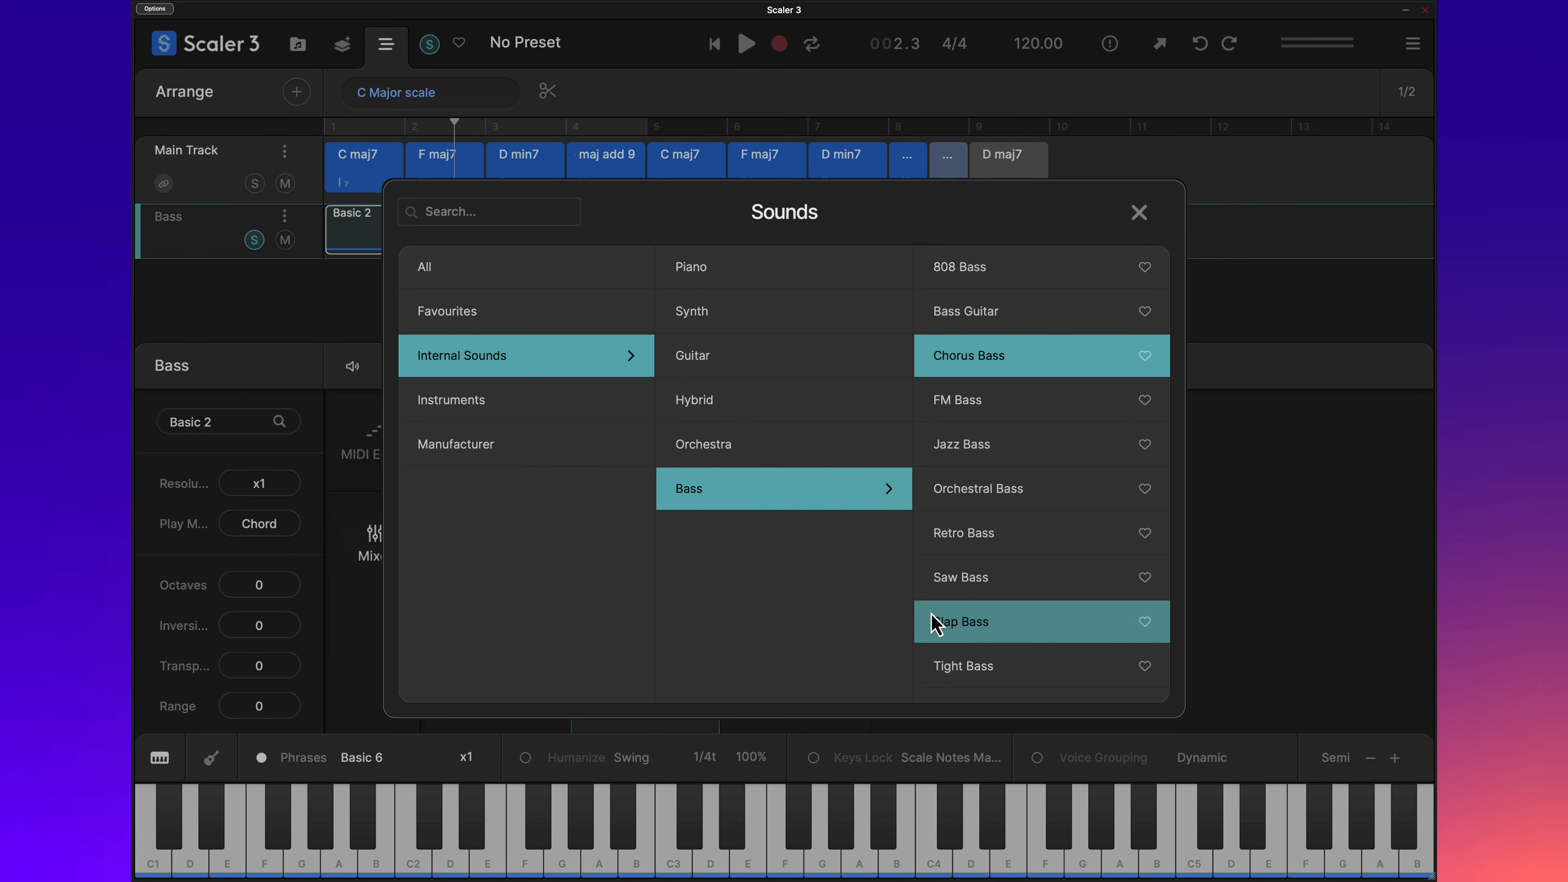
click(936, 622)
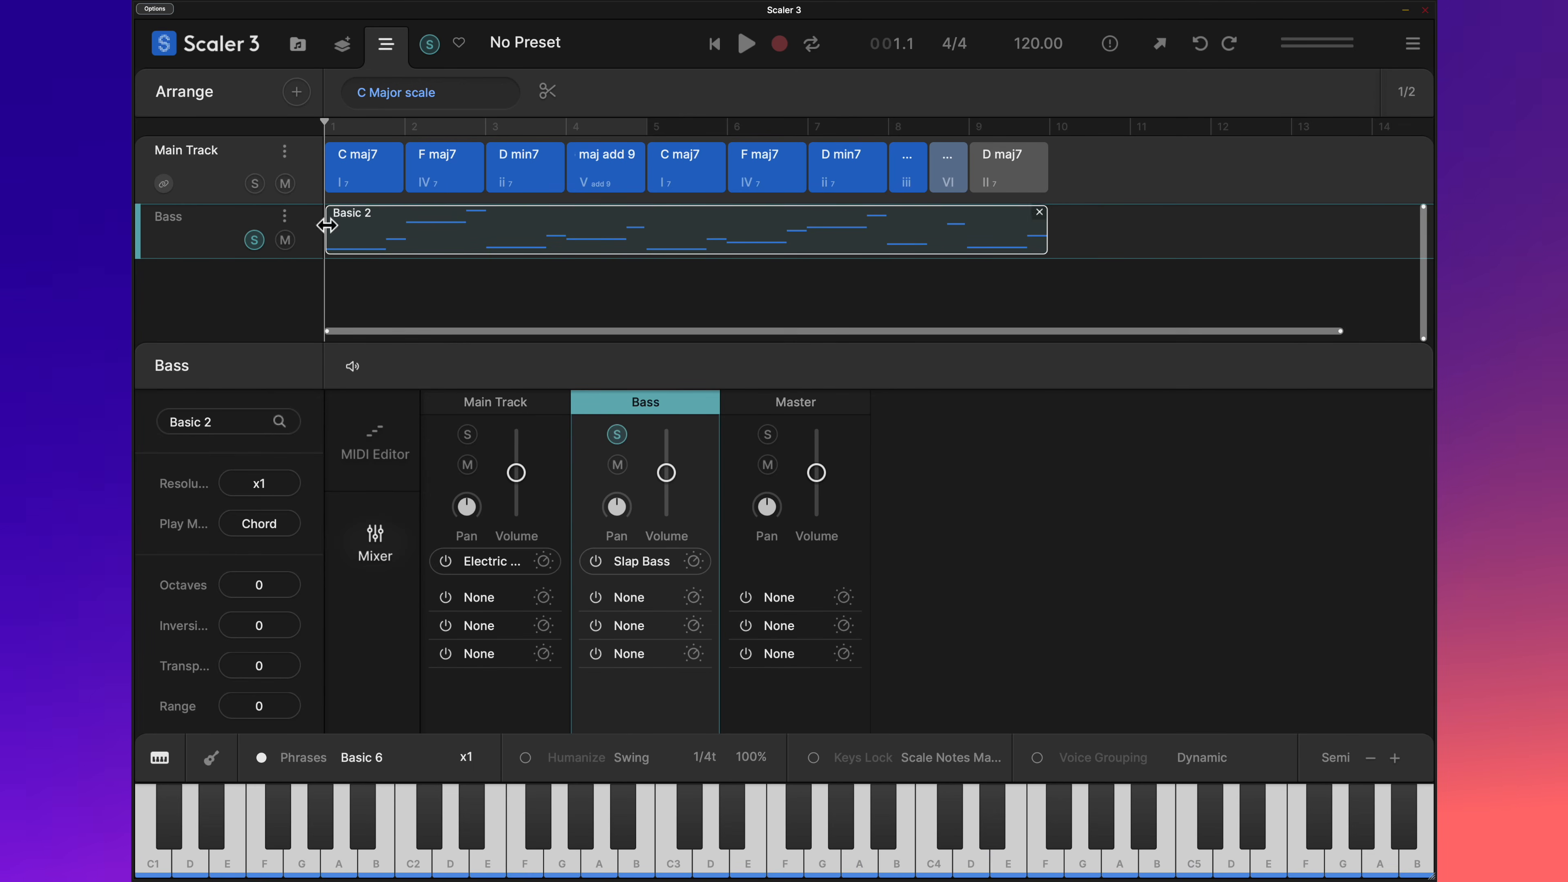
Step: Set the Slap Bass's amp sustain to 64% and turn its reverb fully down while the soloed track plays
click(747, 43)
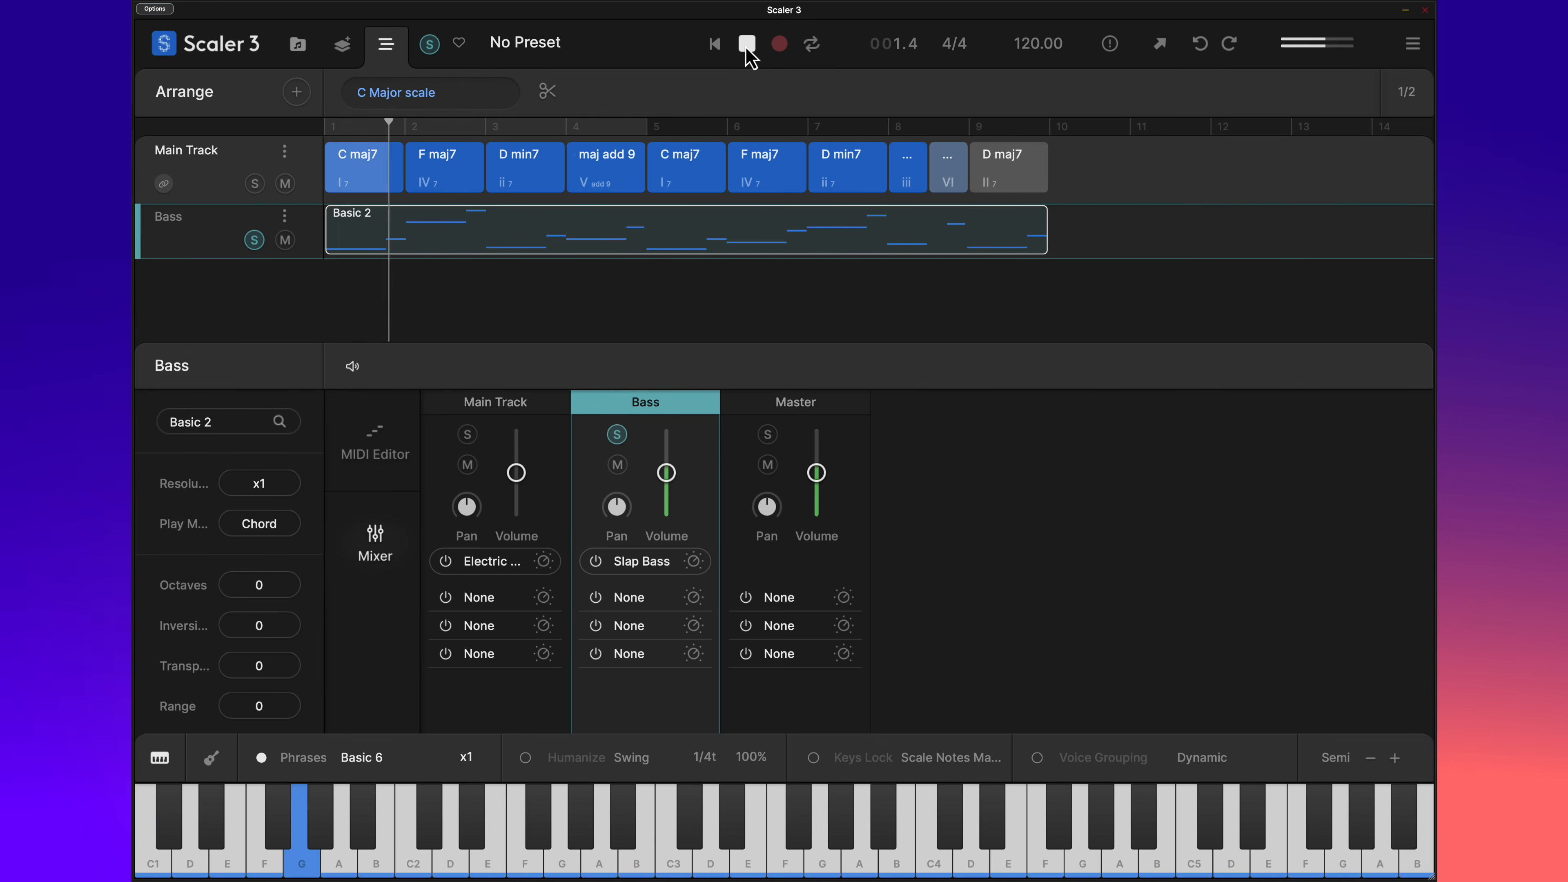
click(691, 561)
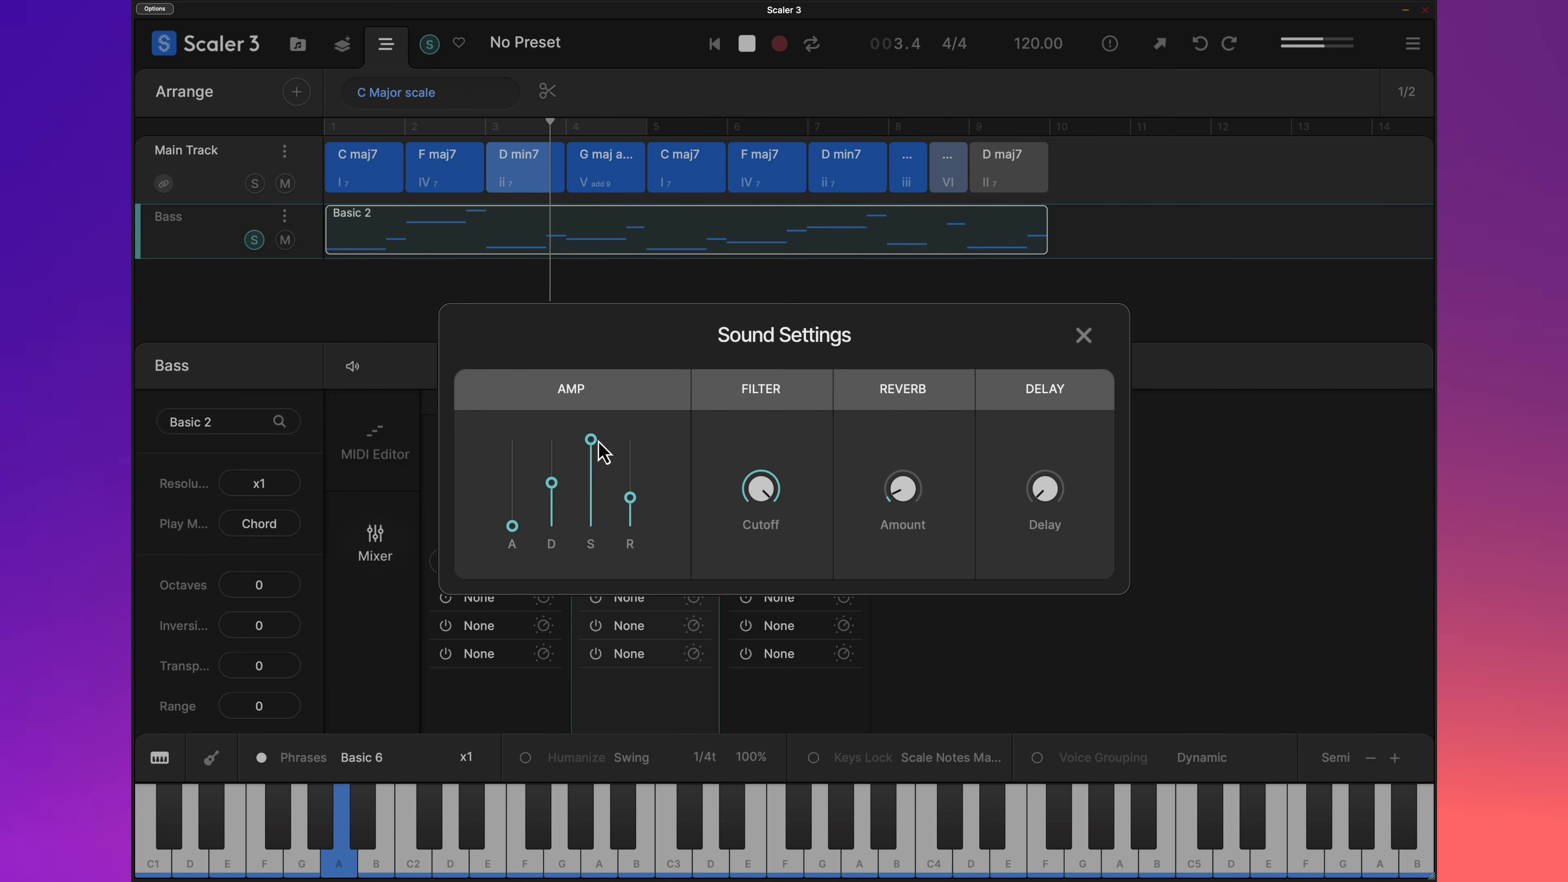
drag(591, 444, 591, 472)
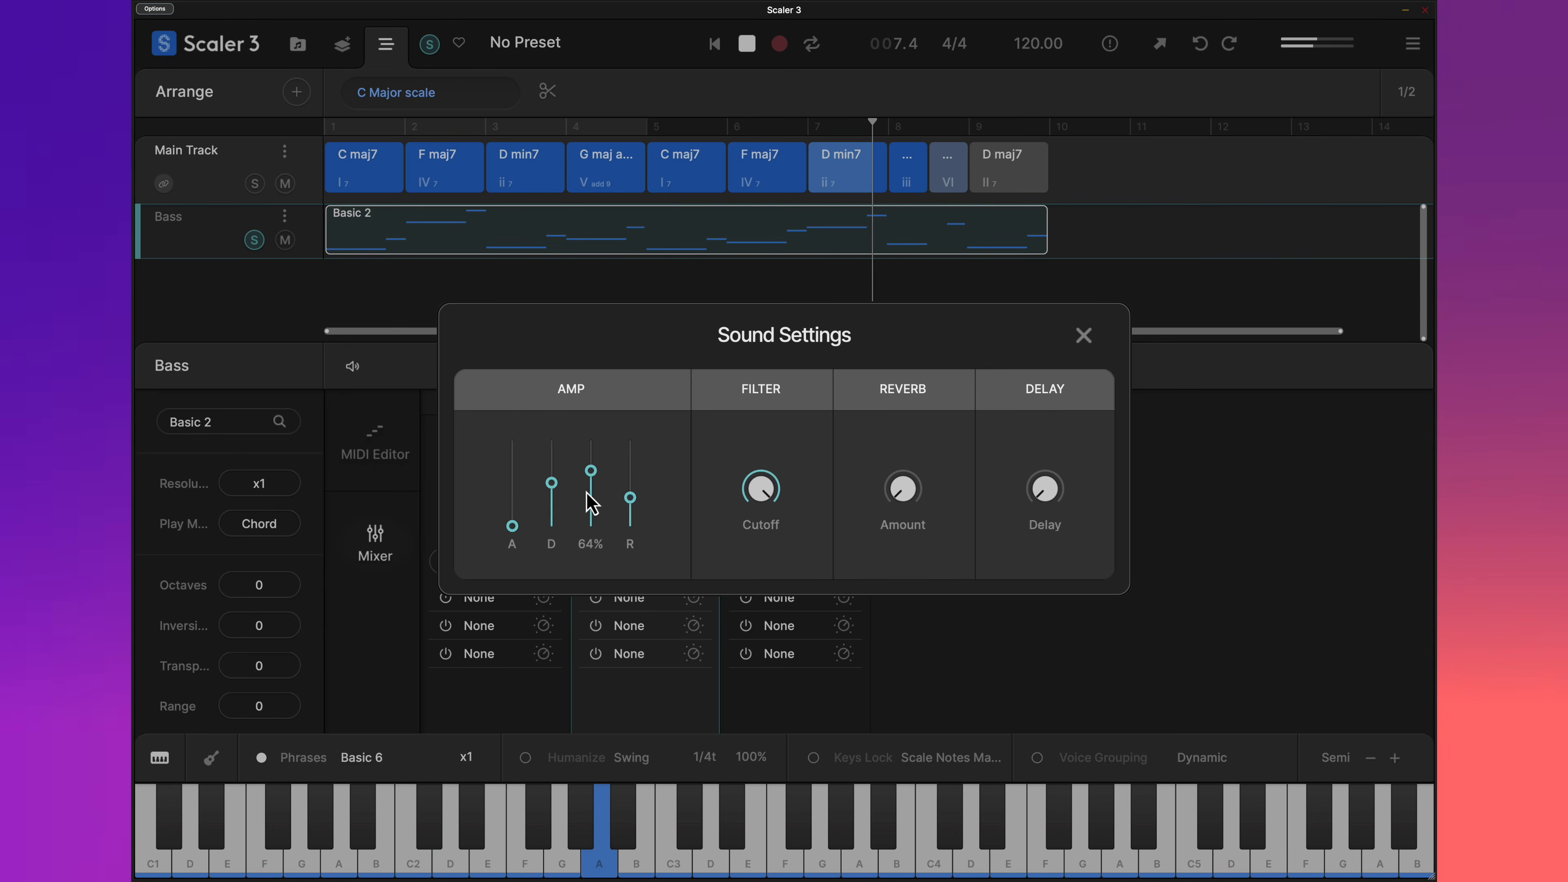
click(1084, 337)
click(748, 46)
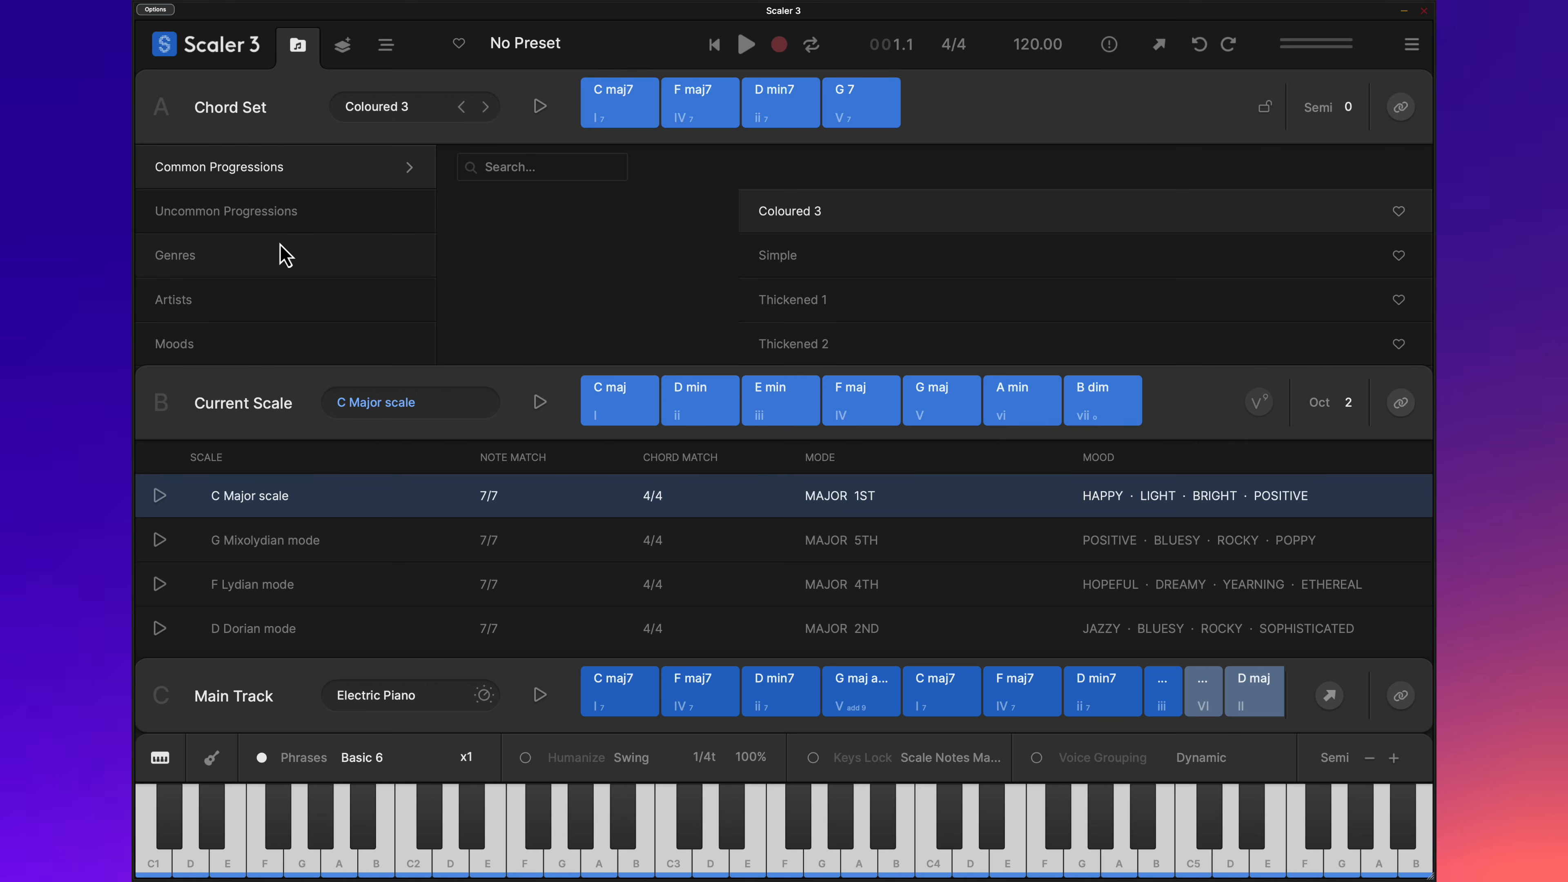
Step: Filter all scales by the notes D, F# and A, and set D Major as the current scale
scroll(265, 241, up, 1)
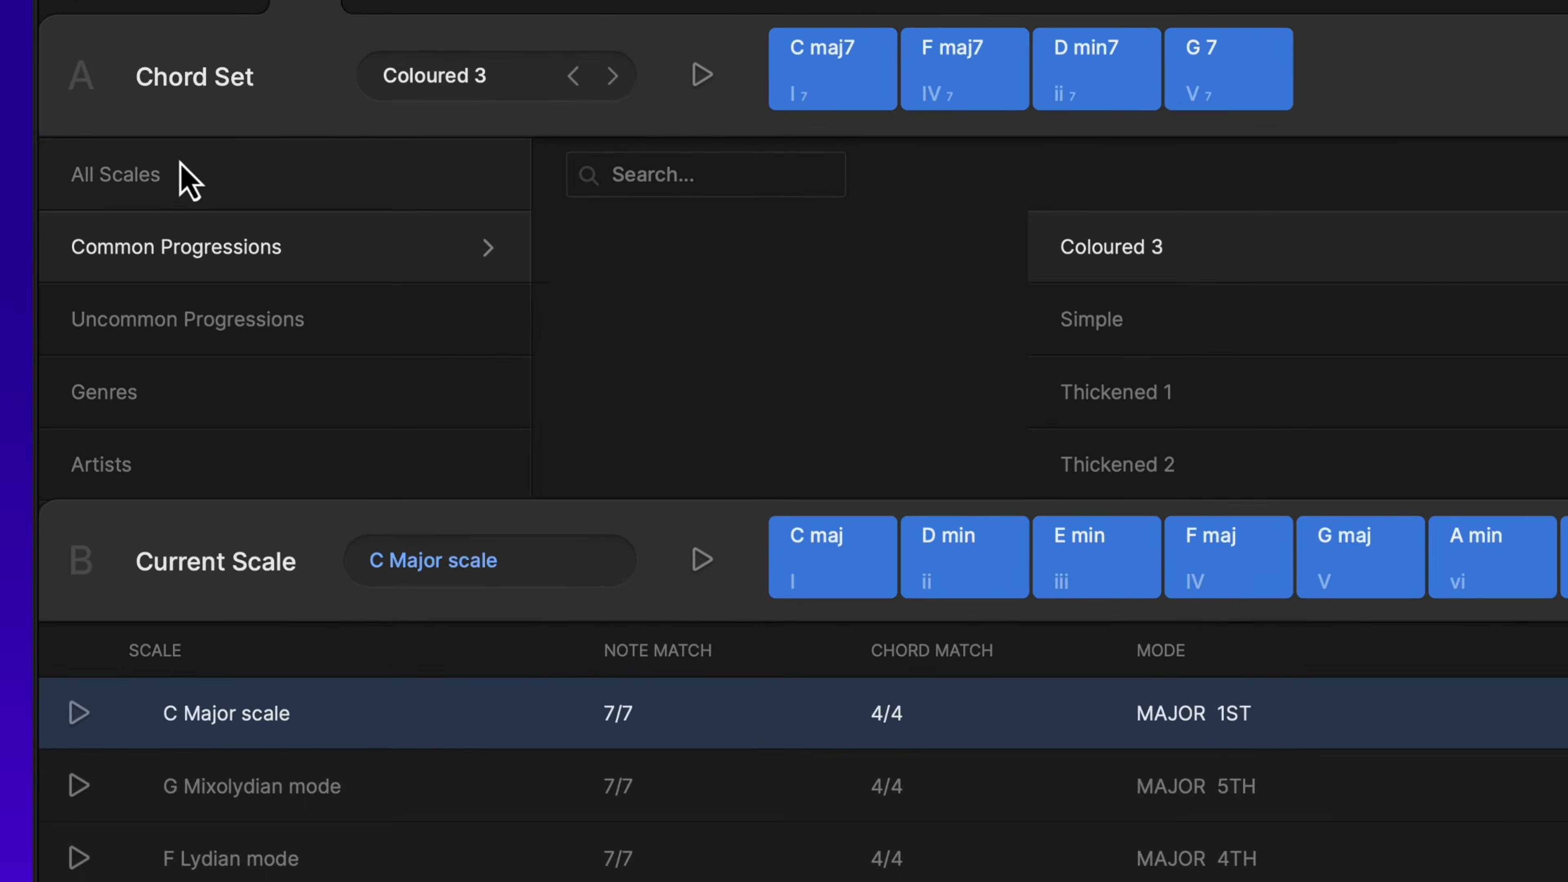
click(215, 165)
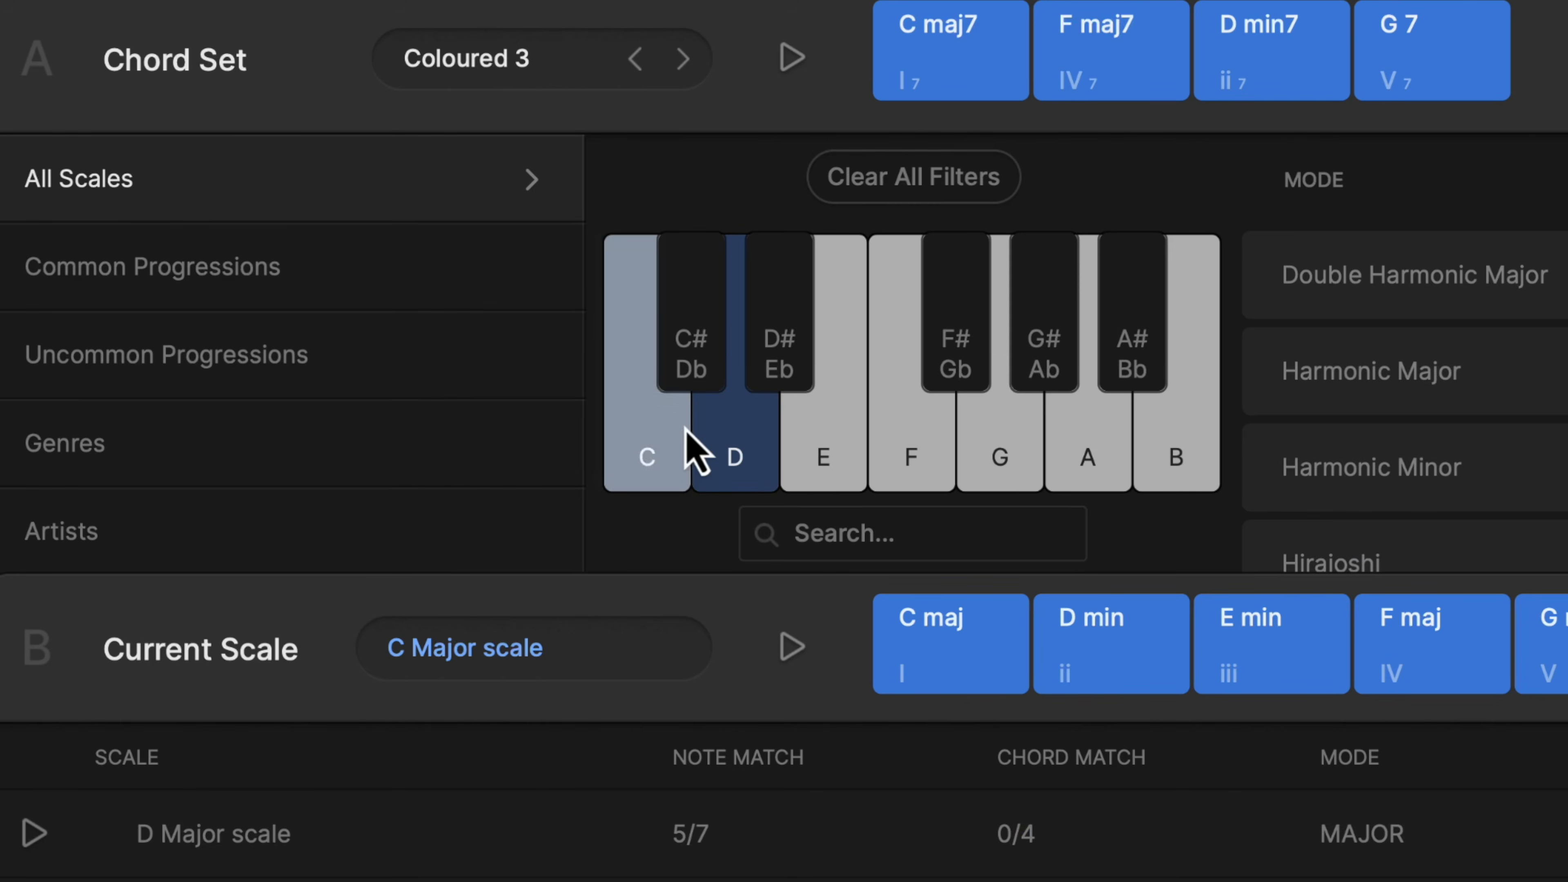
click(728, 435)
click(741, 454)
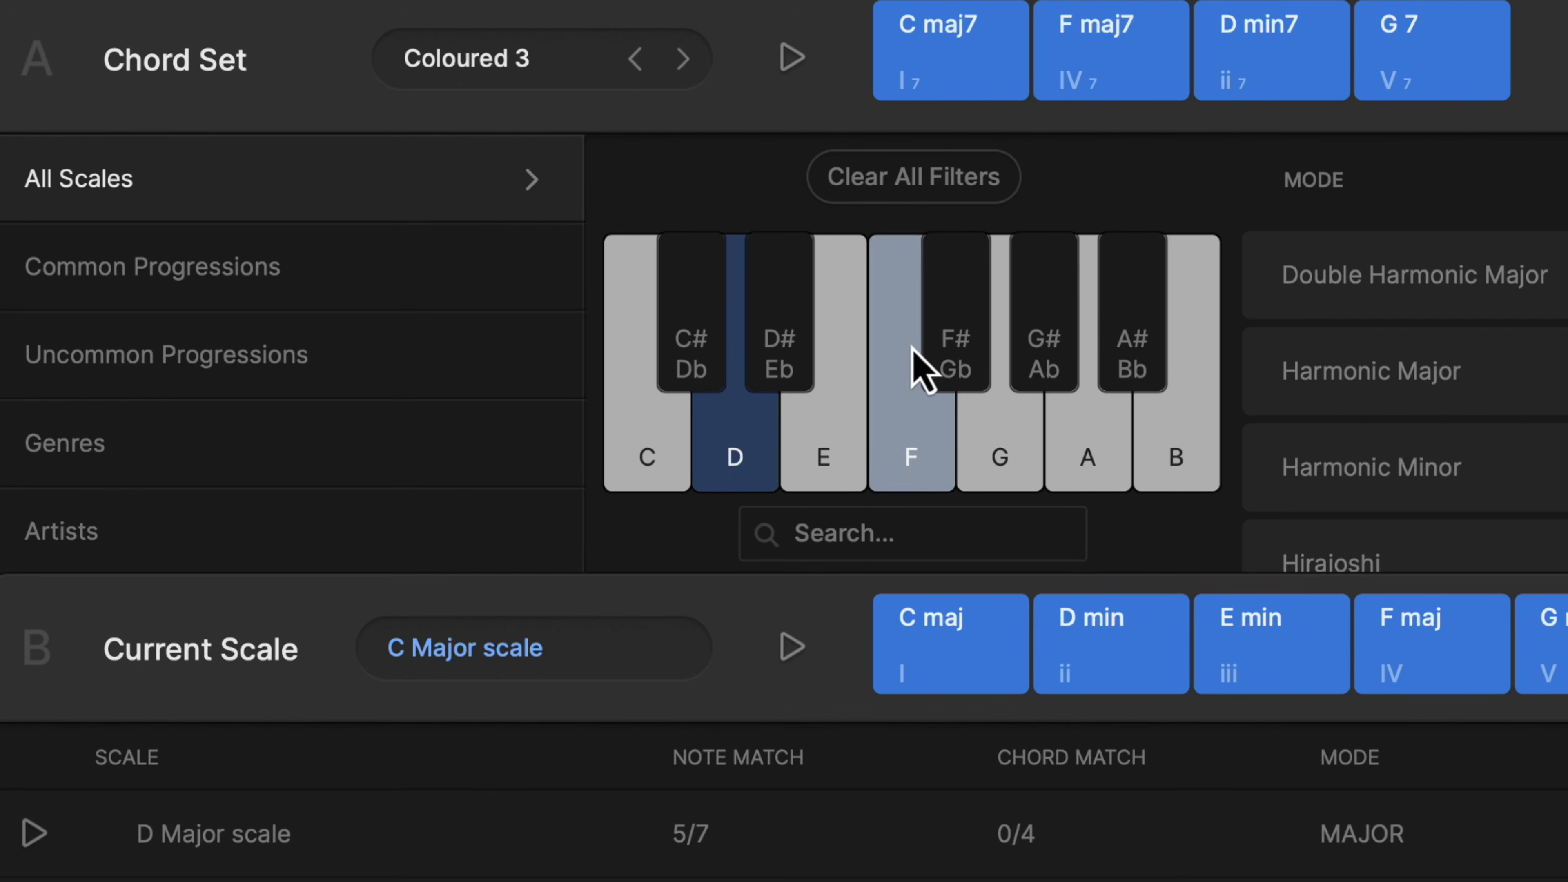
click(952, 356)
click(1095, 458)
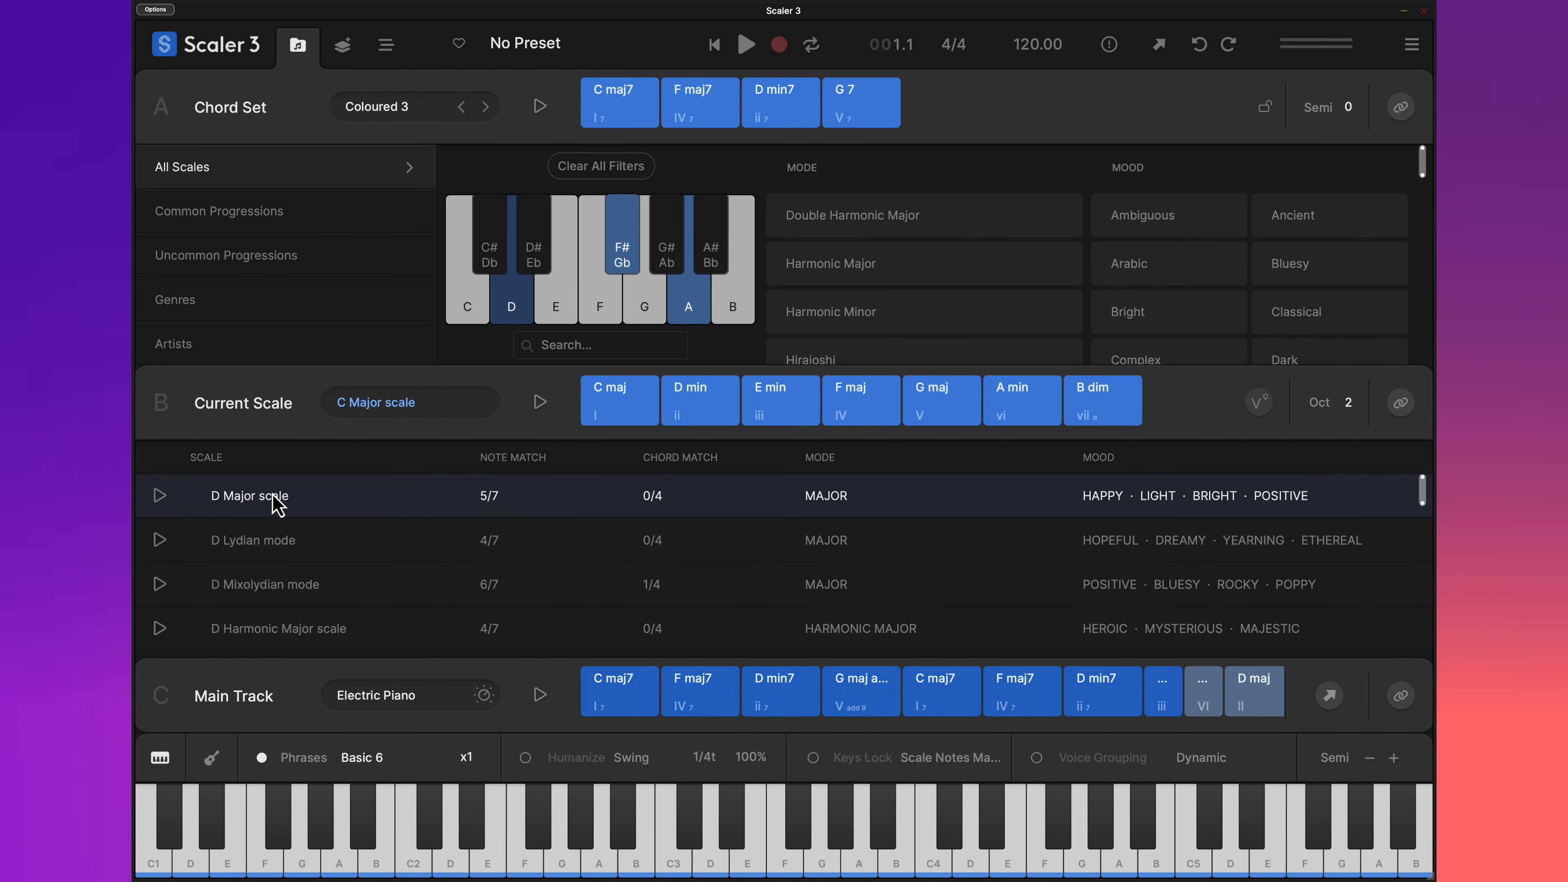
click(277, 505)
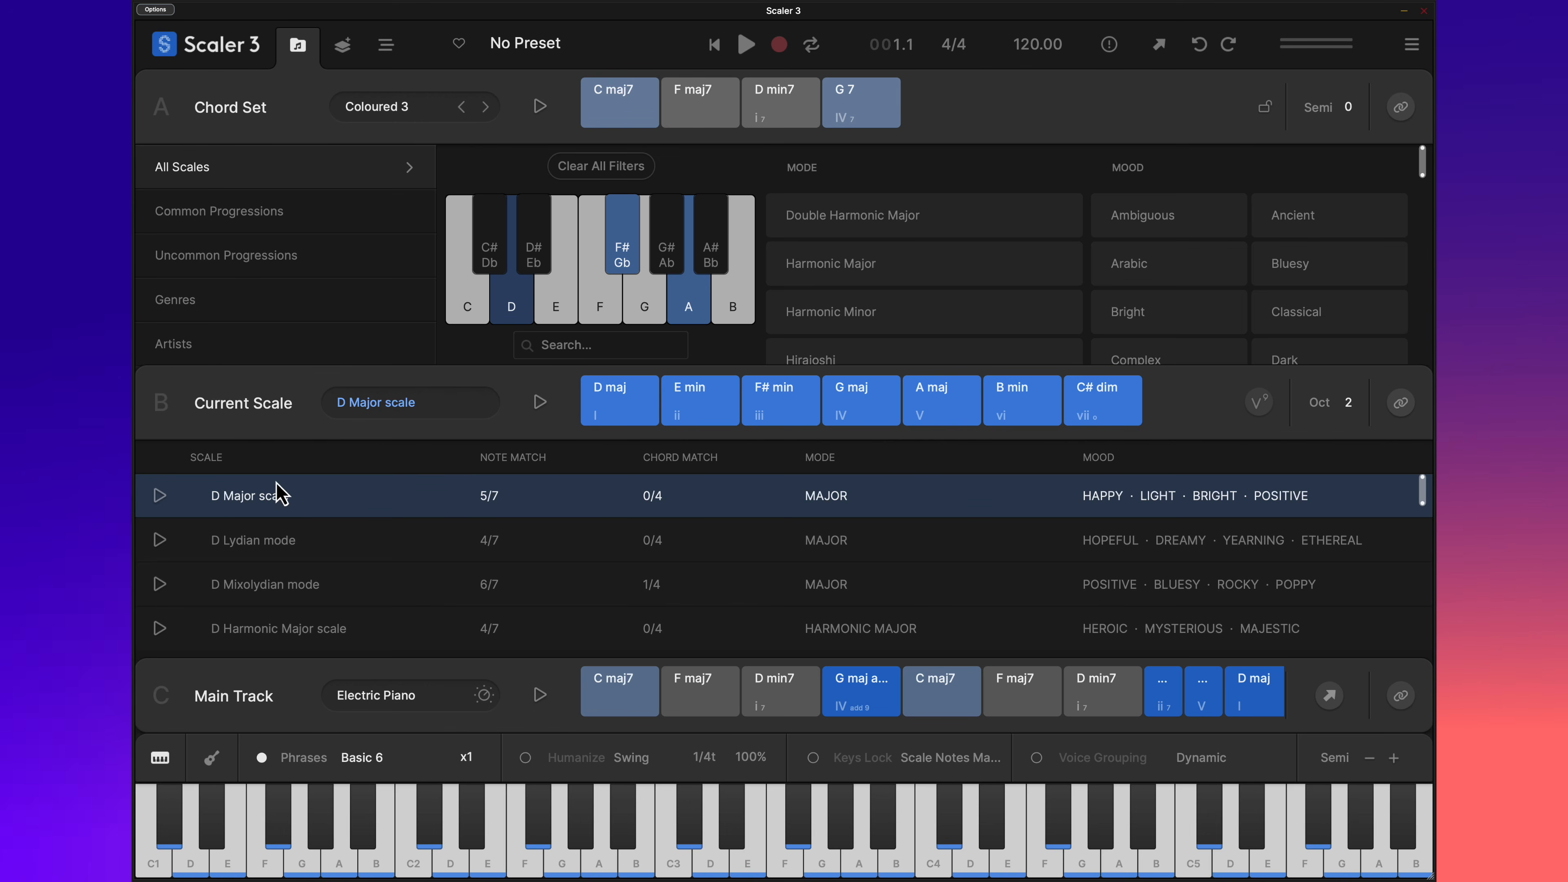
Step: Browse the Circle of Fifths and the Progression, Secondary Scale and Modal Interchange modulation views for D Major
click(348, 58)
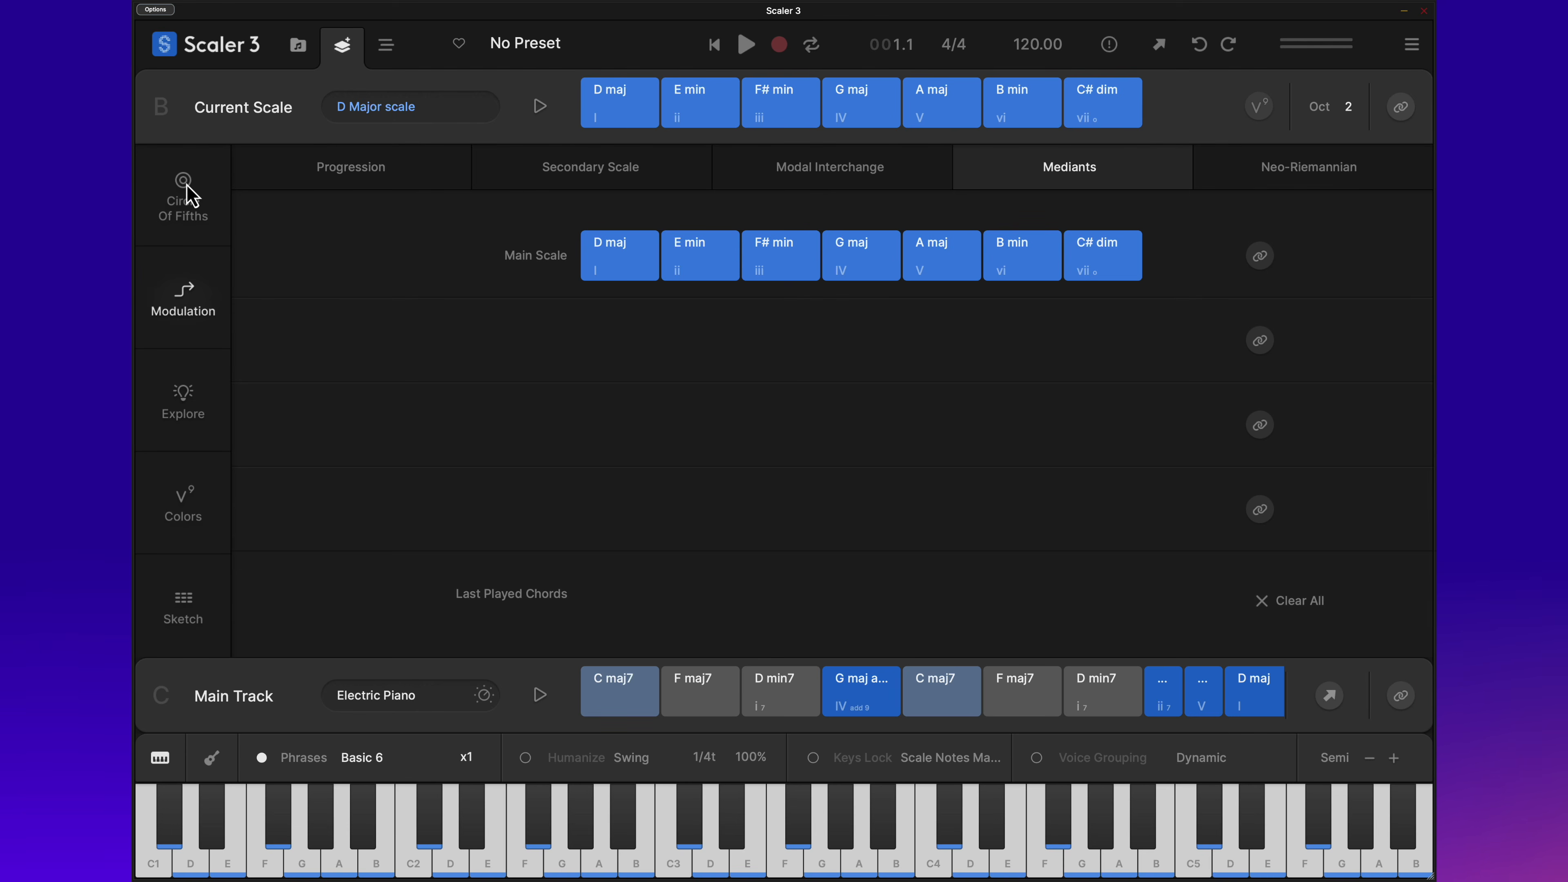
click(192, 196)
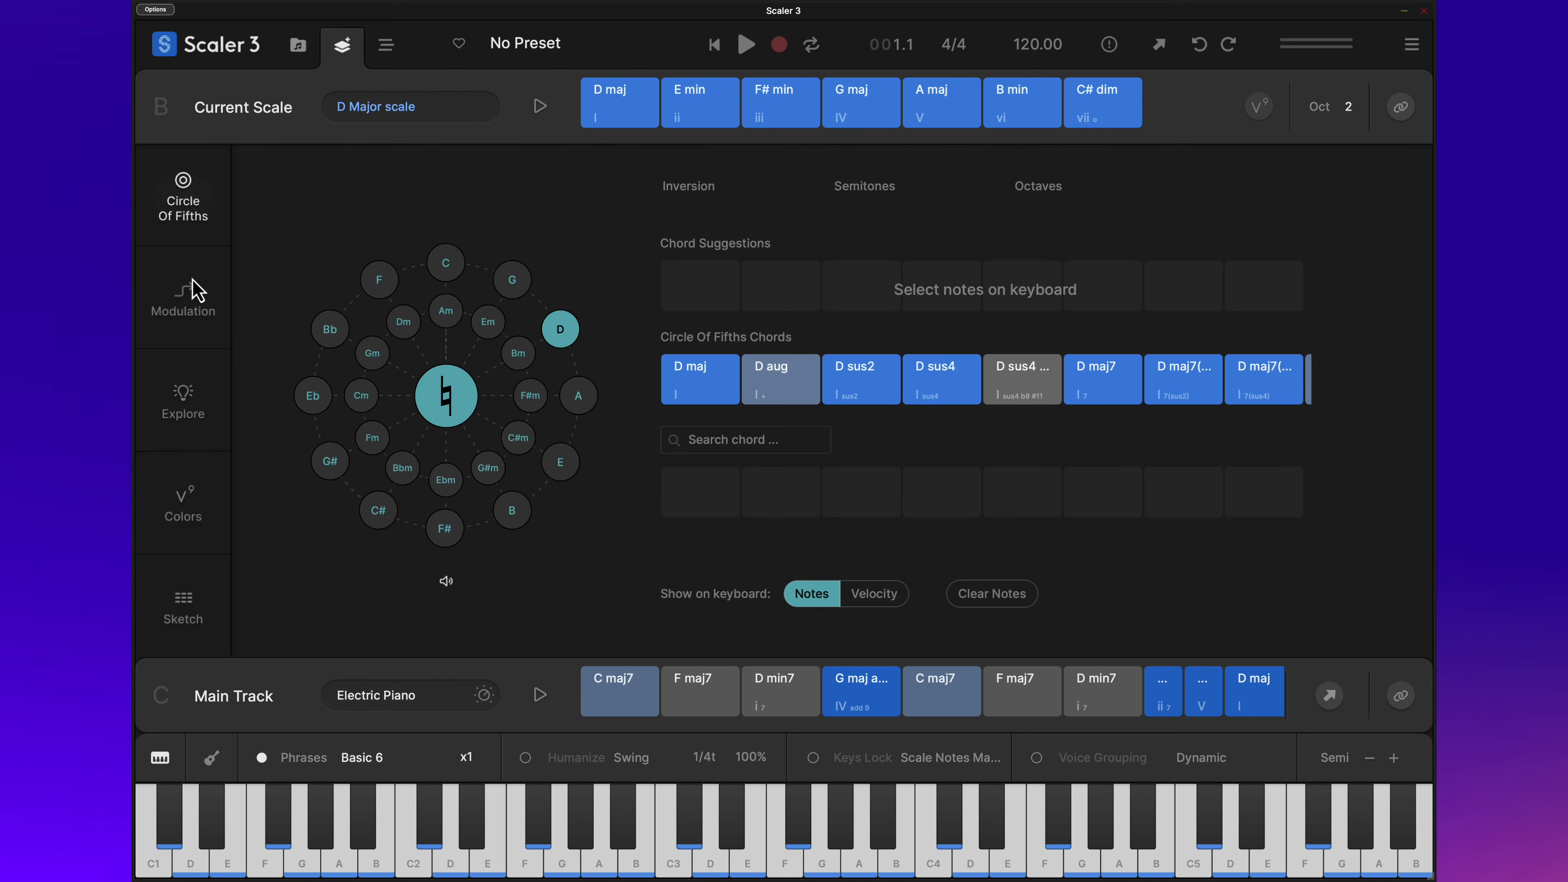
click(196, 290)
click(392, 171)
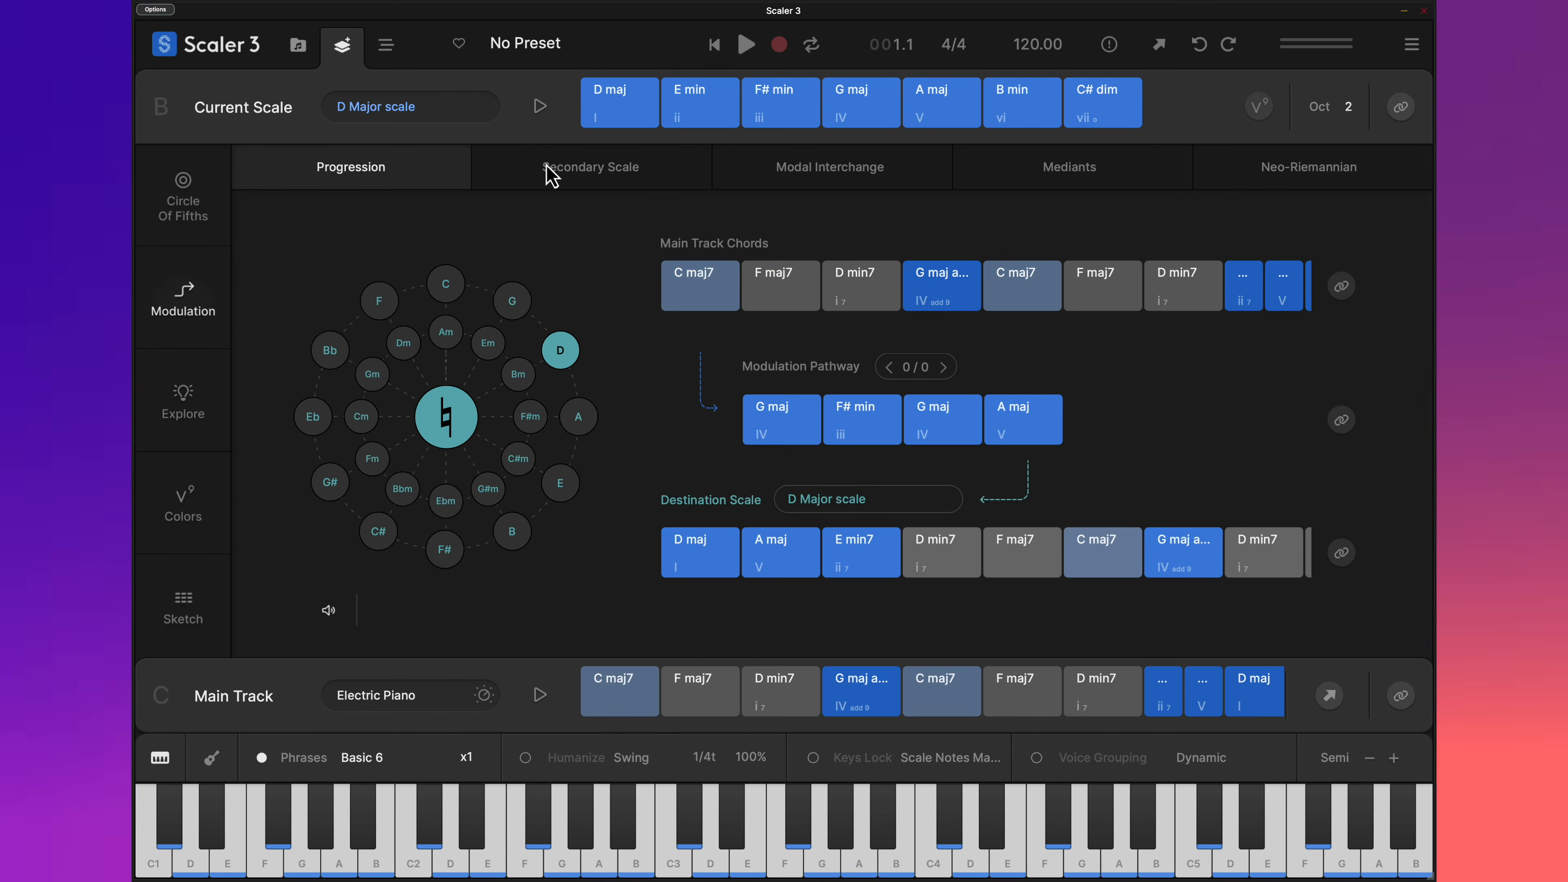
click(552, 176)
click(875, 176)
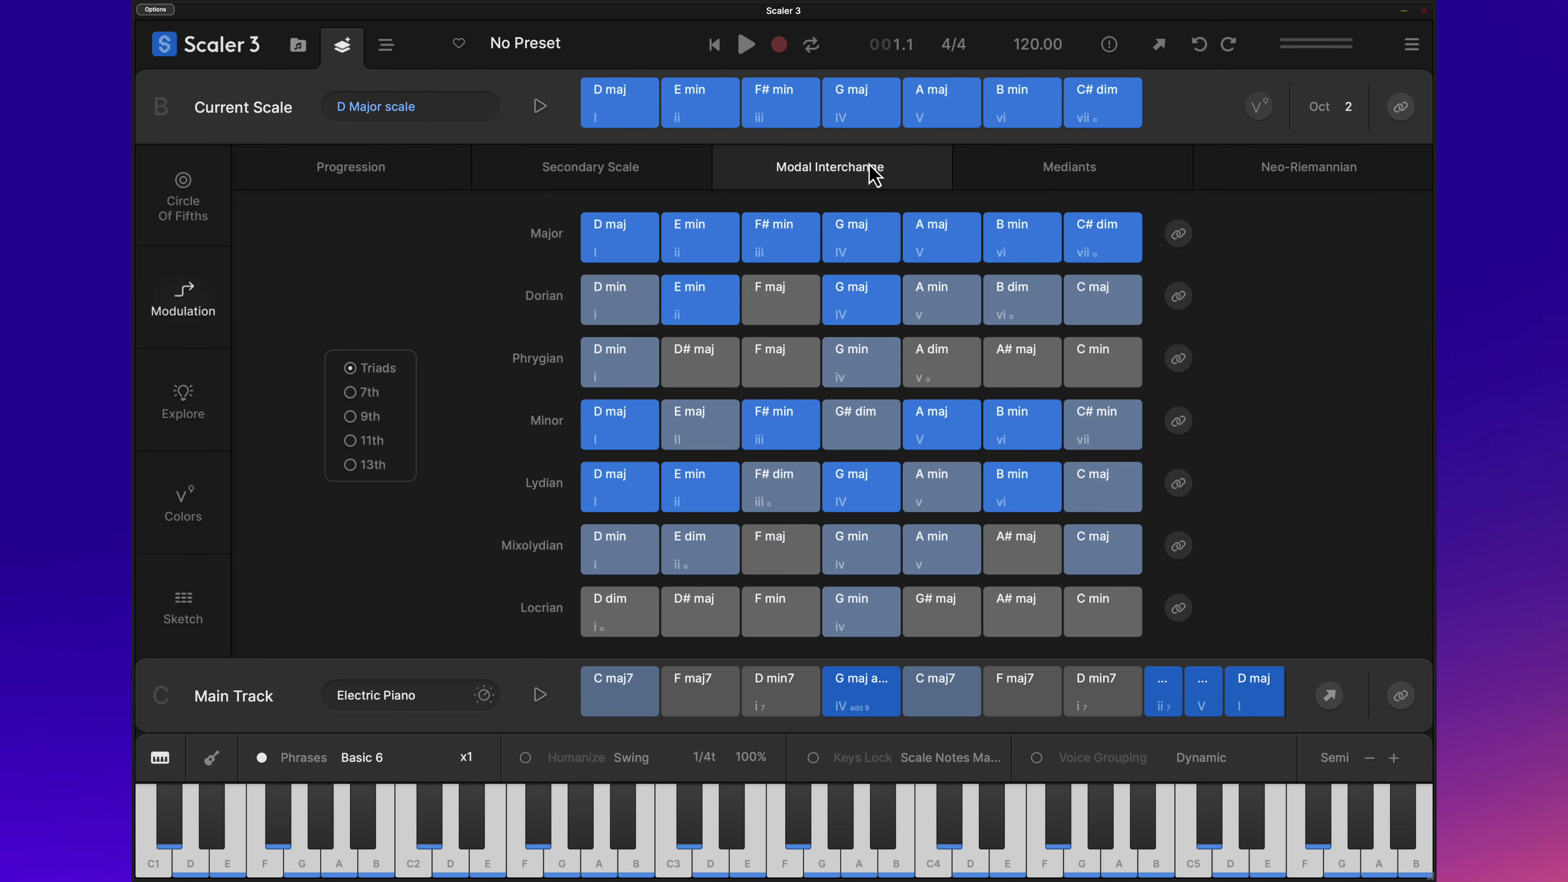
Step: View the Mediants modulation options and audition D maj against its A# maj and A# min mediants, including the follow-on F# min
click(1071, 181)
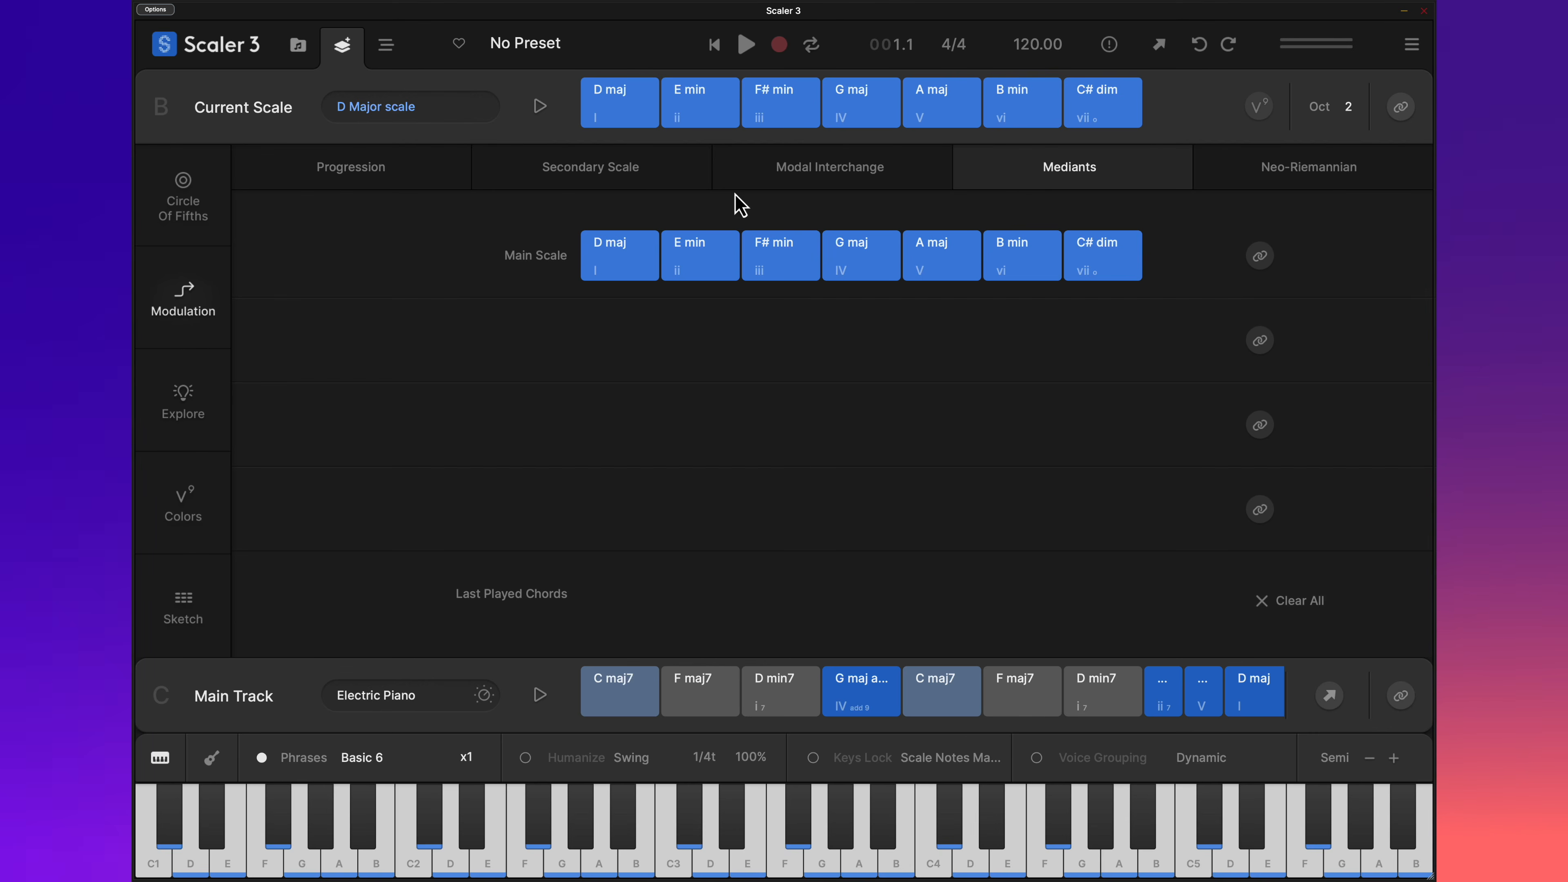
click(634, 250)
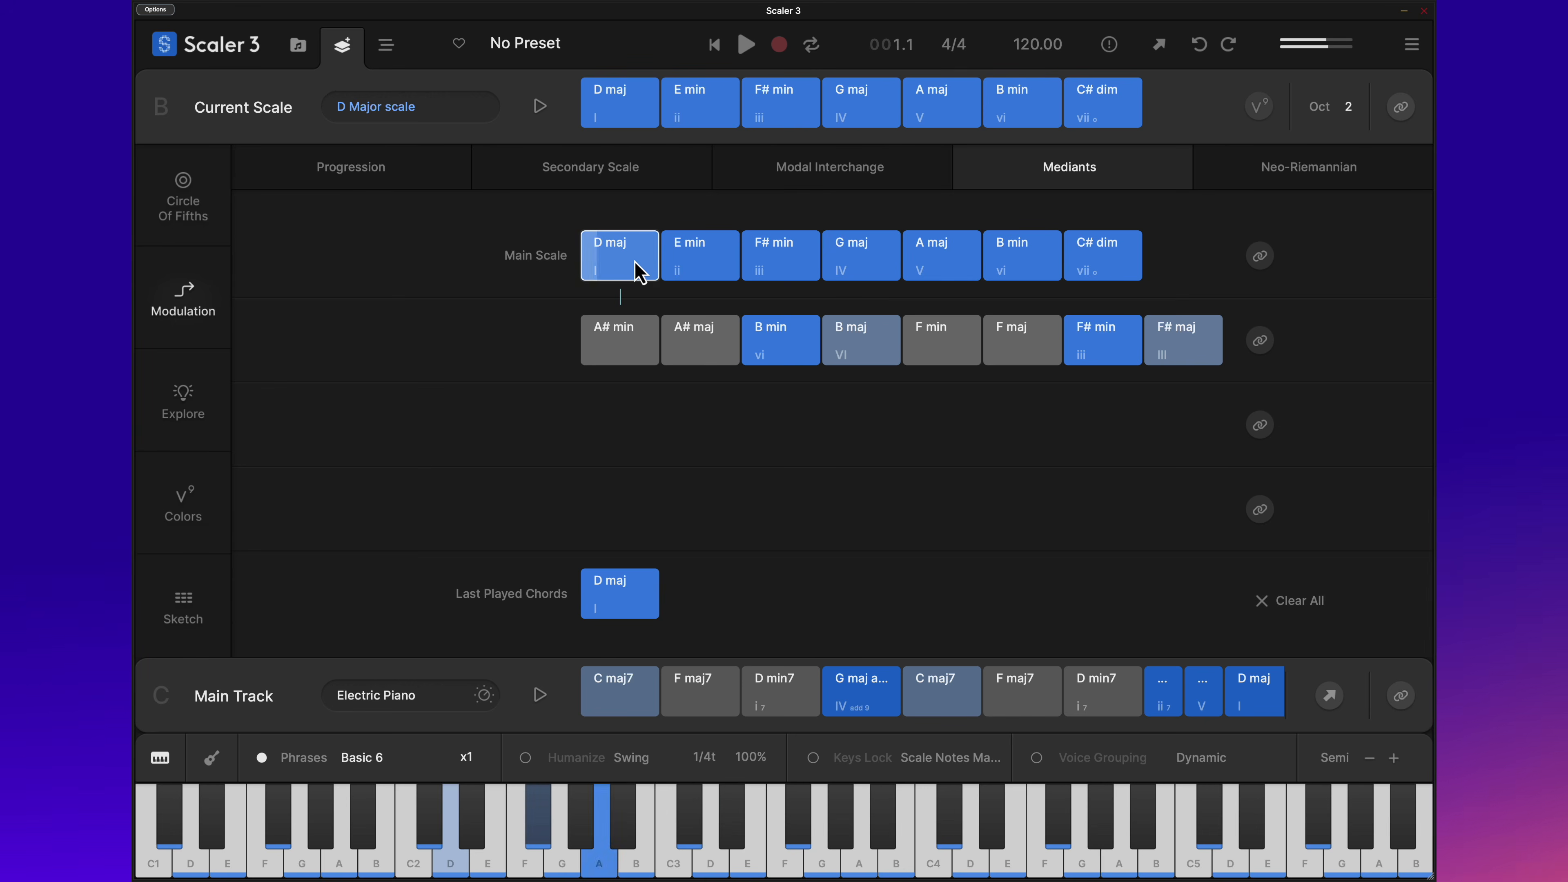
click(682, 340)
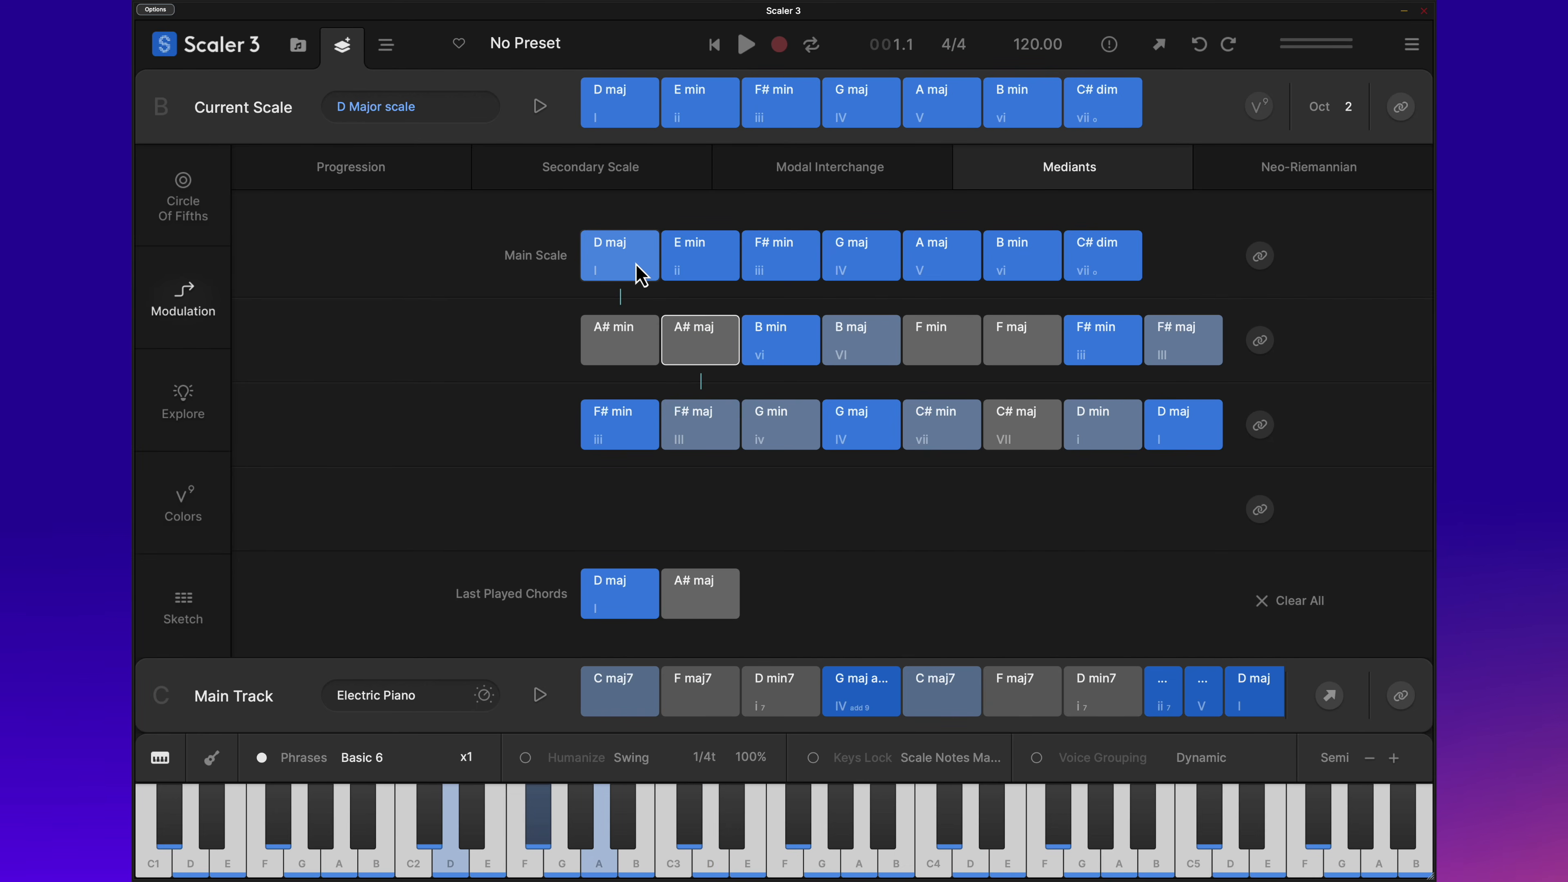
click(640, 275)
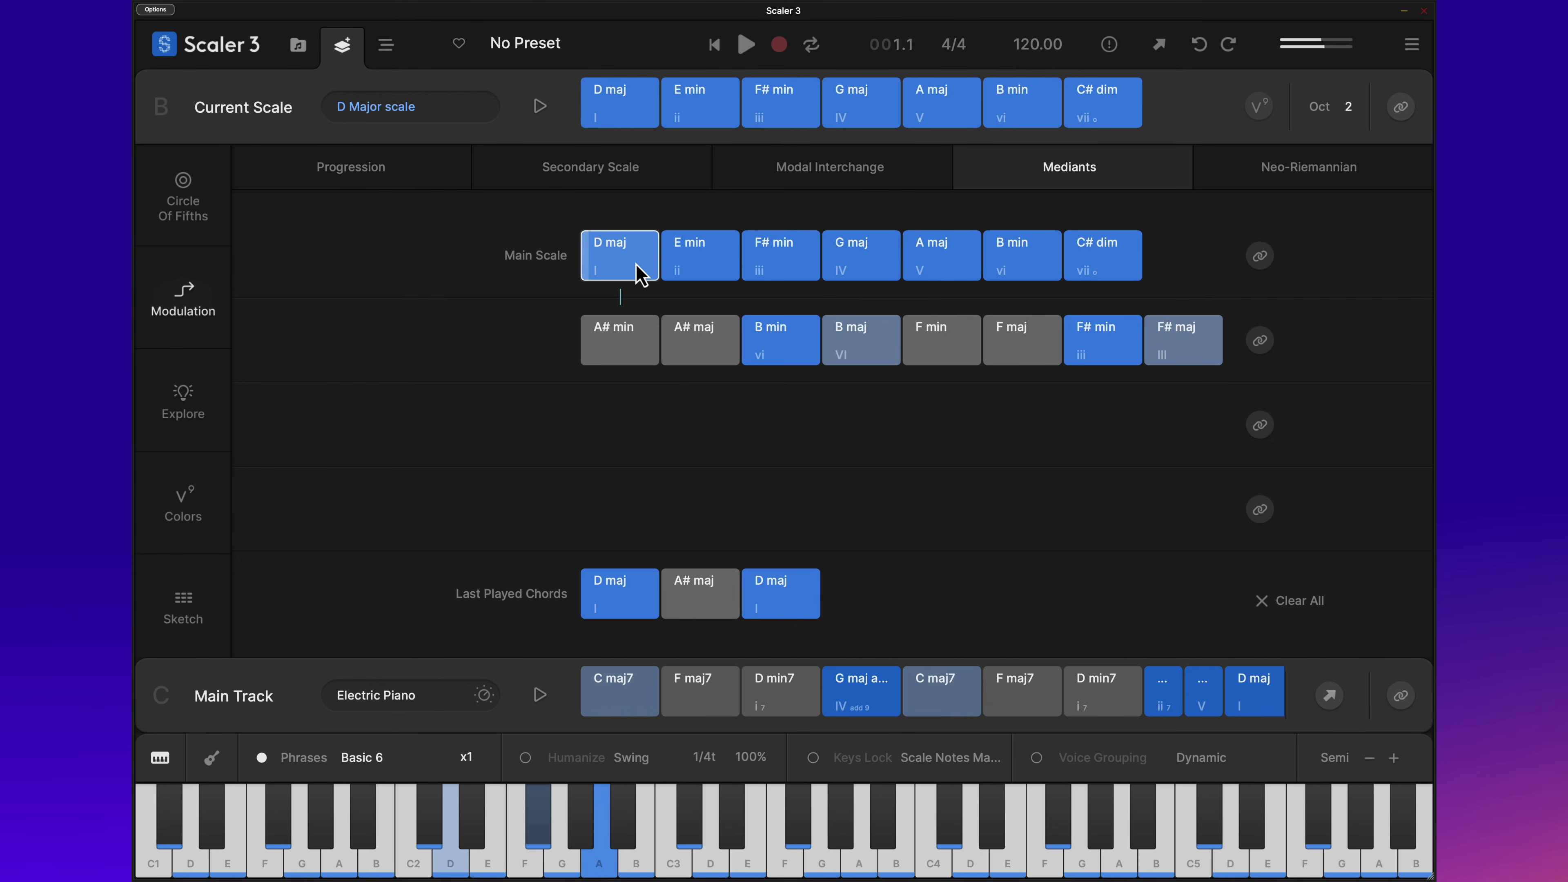
click(633, 343)
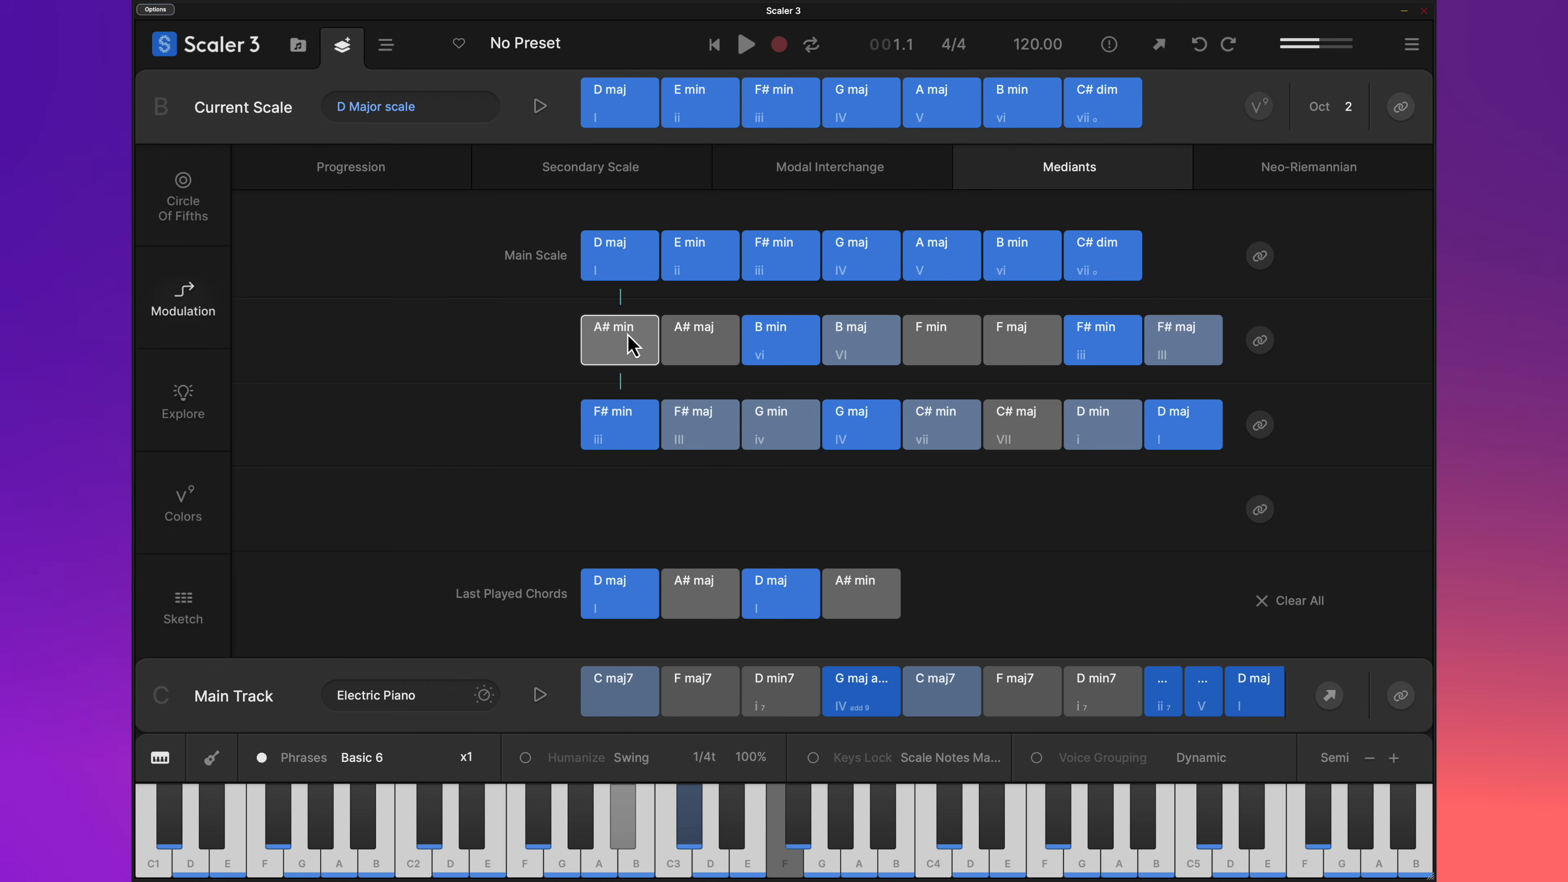
click(639, 412)
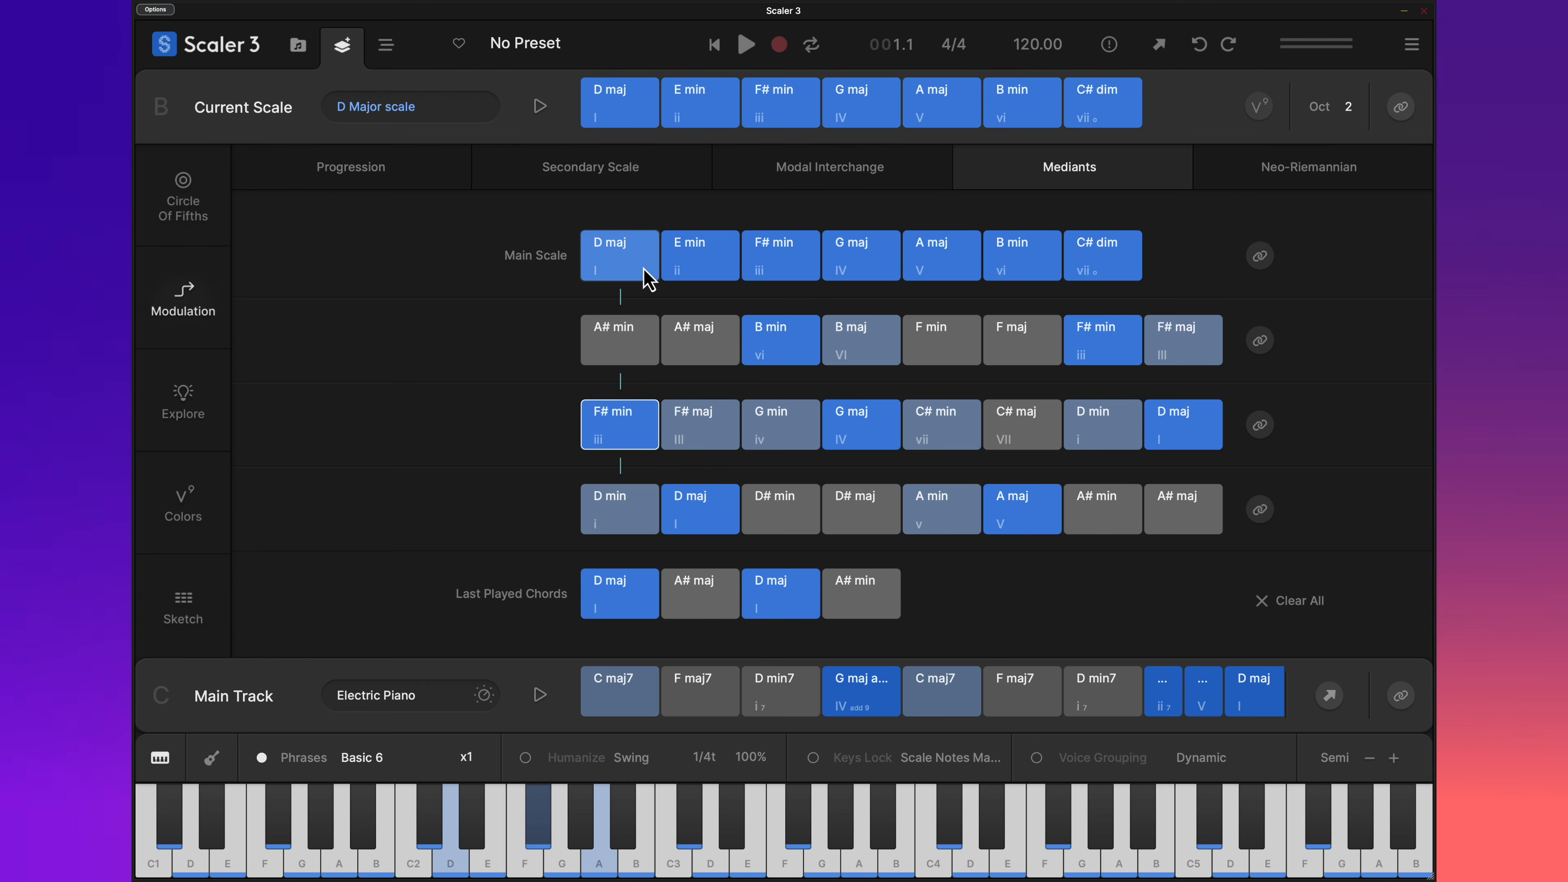
Step: Audition the mediant paths from D maj through A# maj, and append A# maj and G min to the end of the Main Track
click(688, 351)
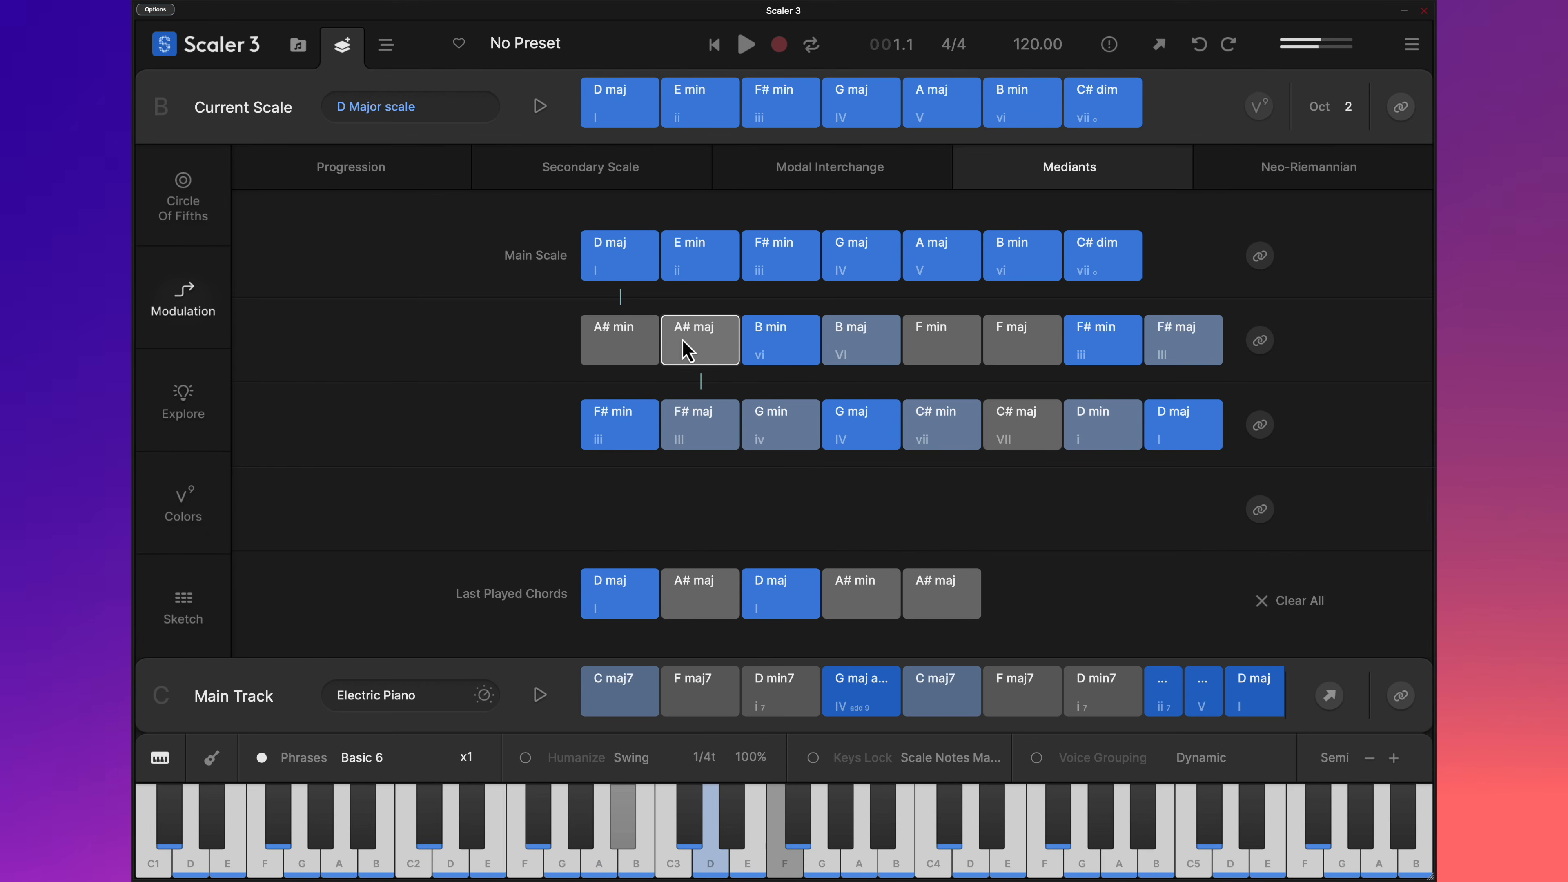
drag(676, 350, 1218, 703)
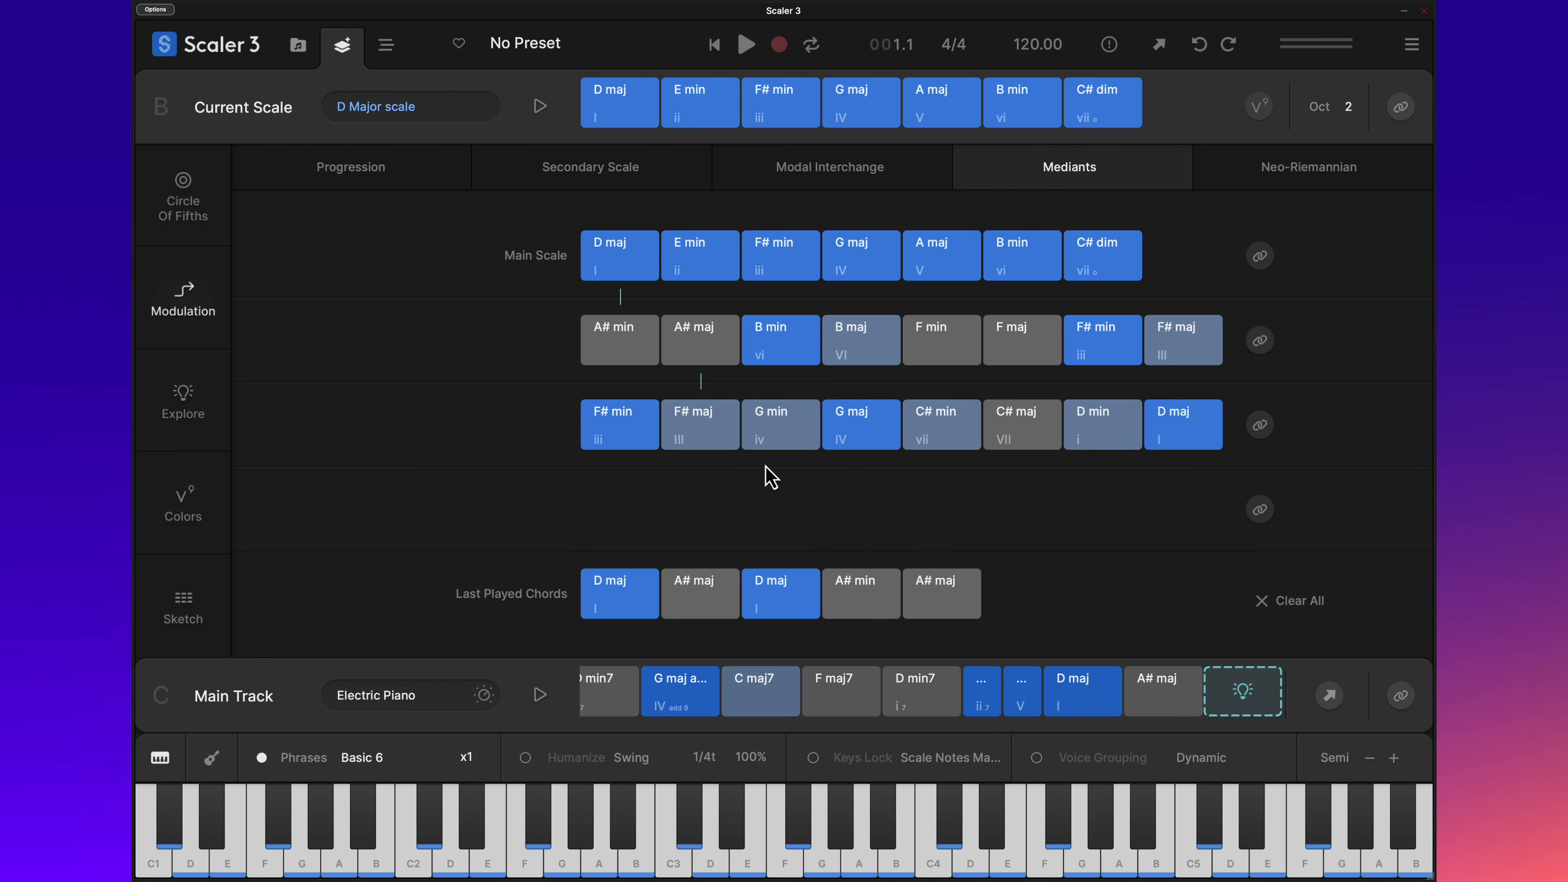
click(702, 364)
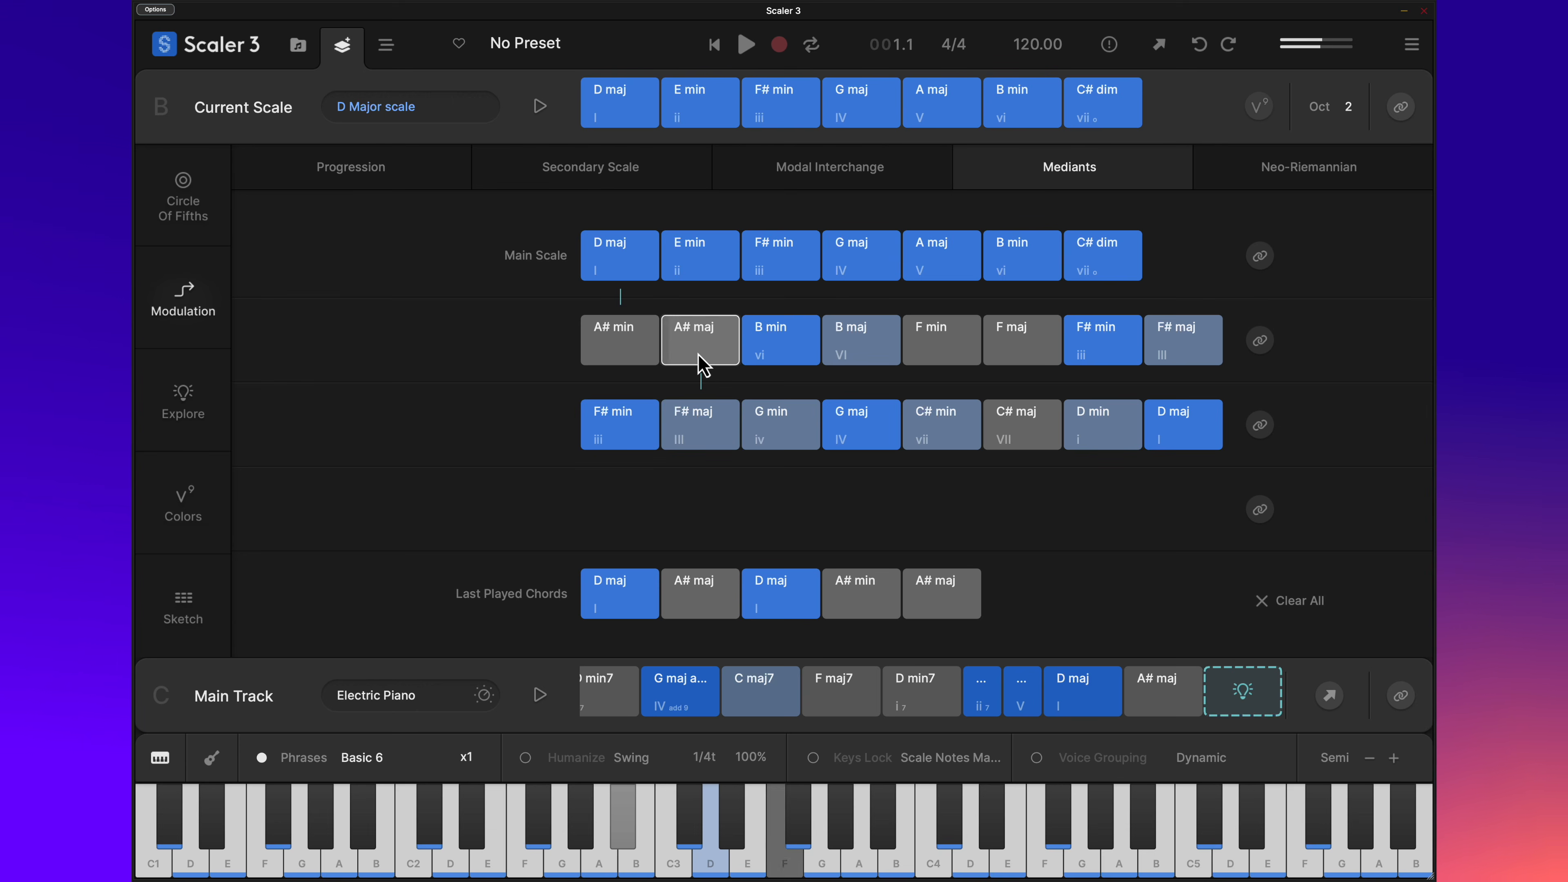
click(777, 432)
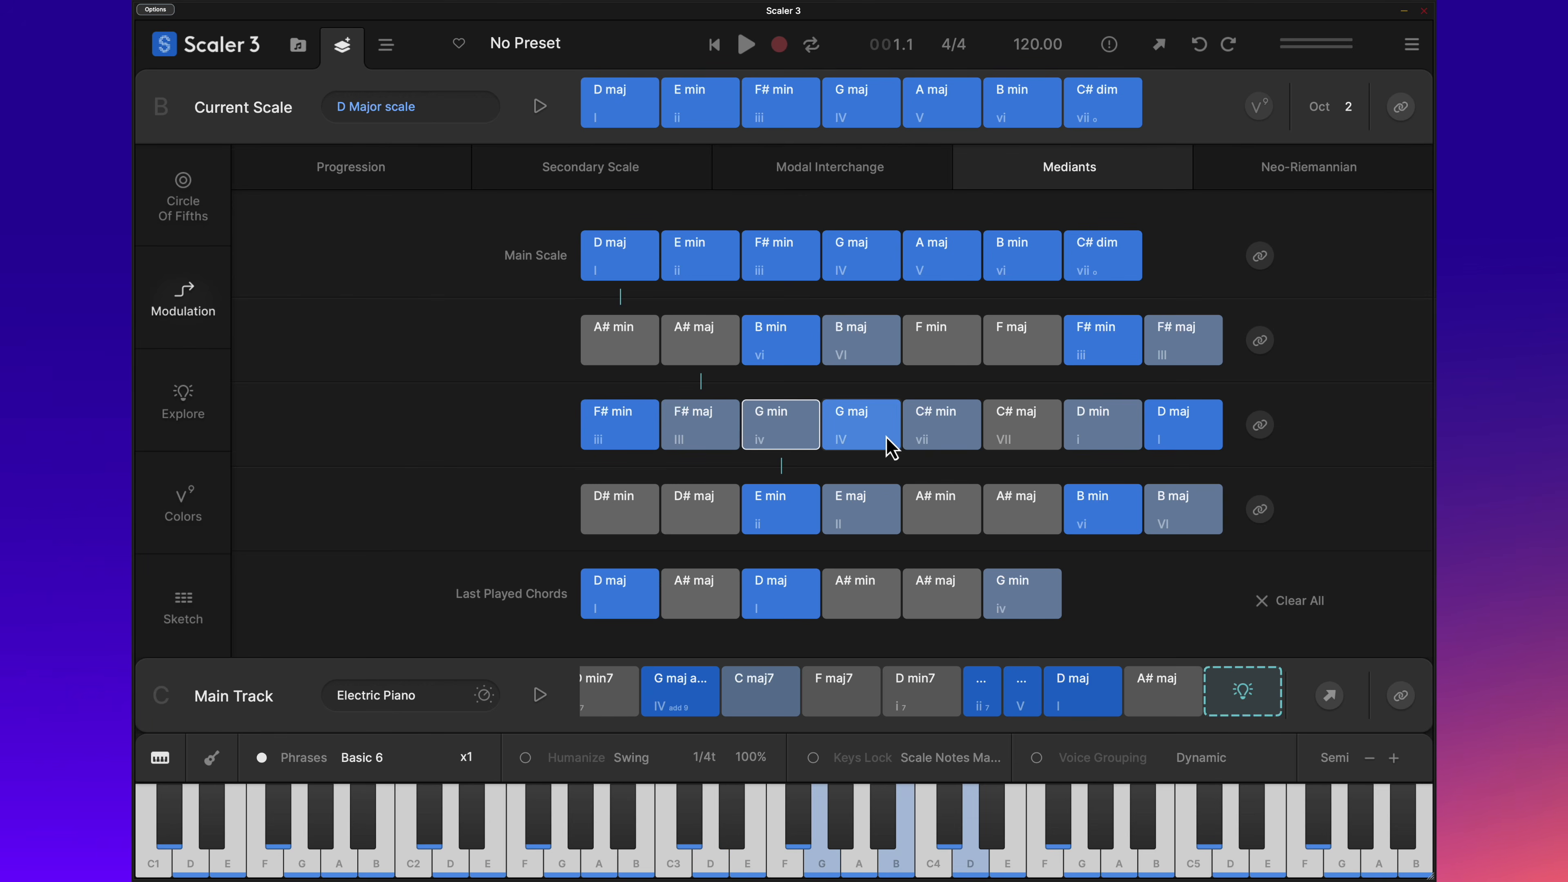
click(851, 442)
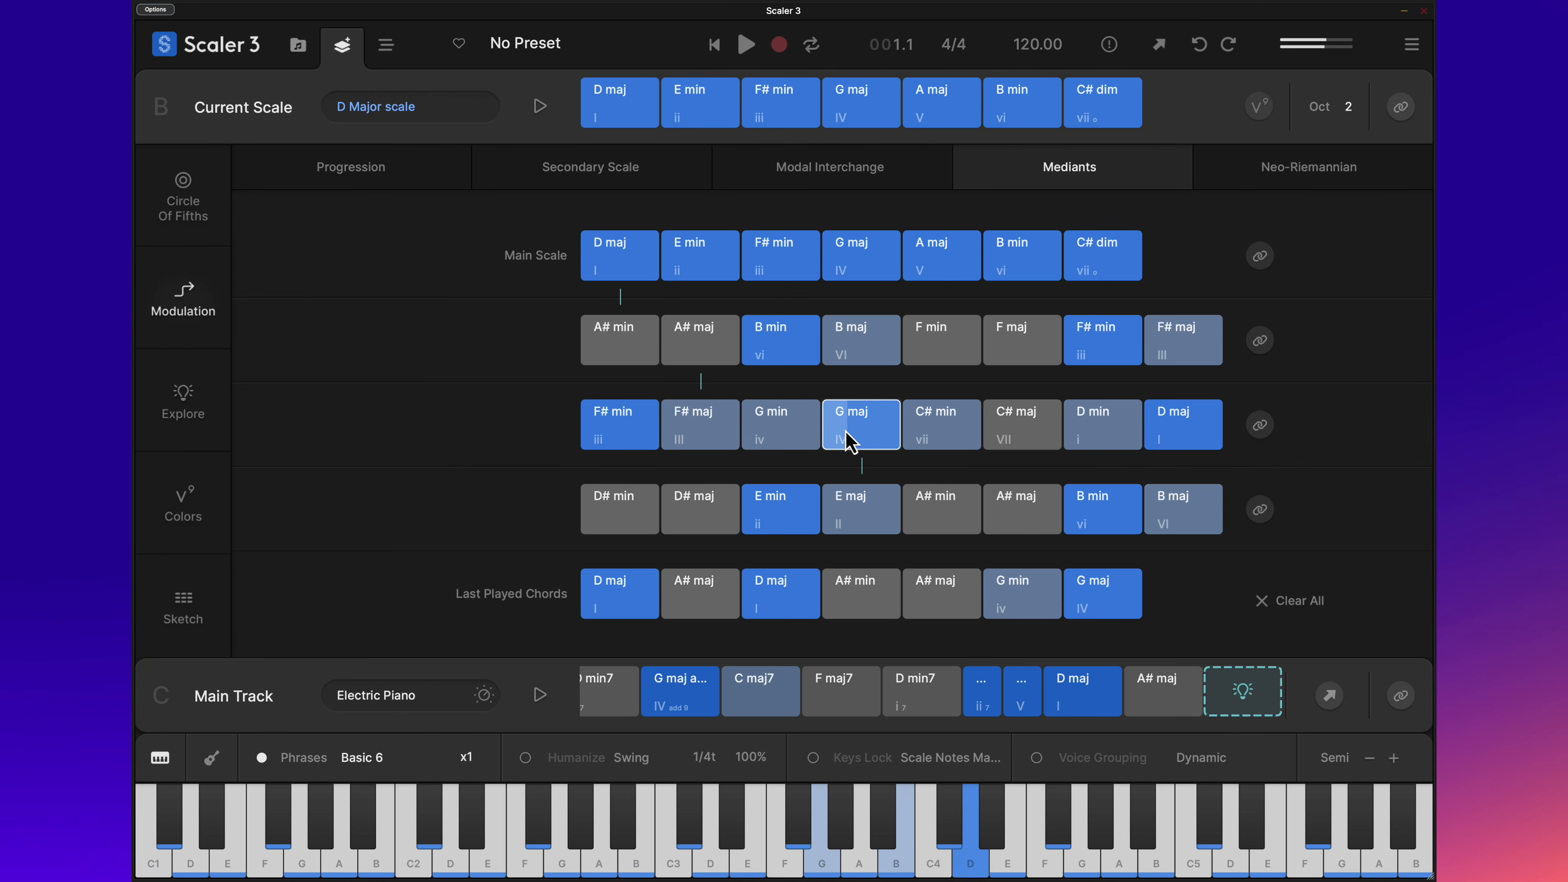
click(624, 280)
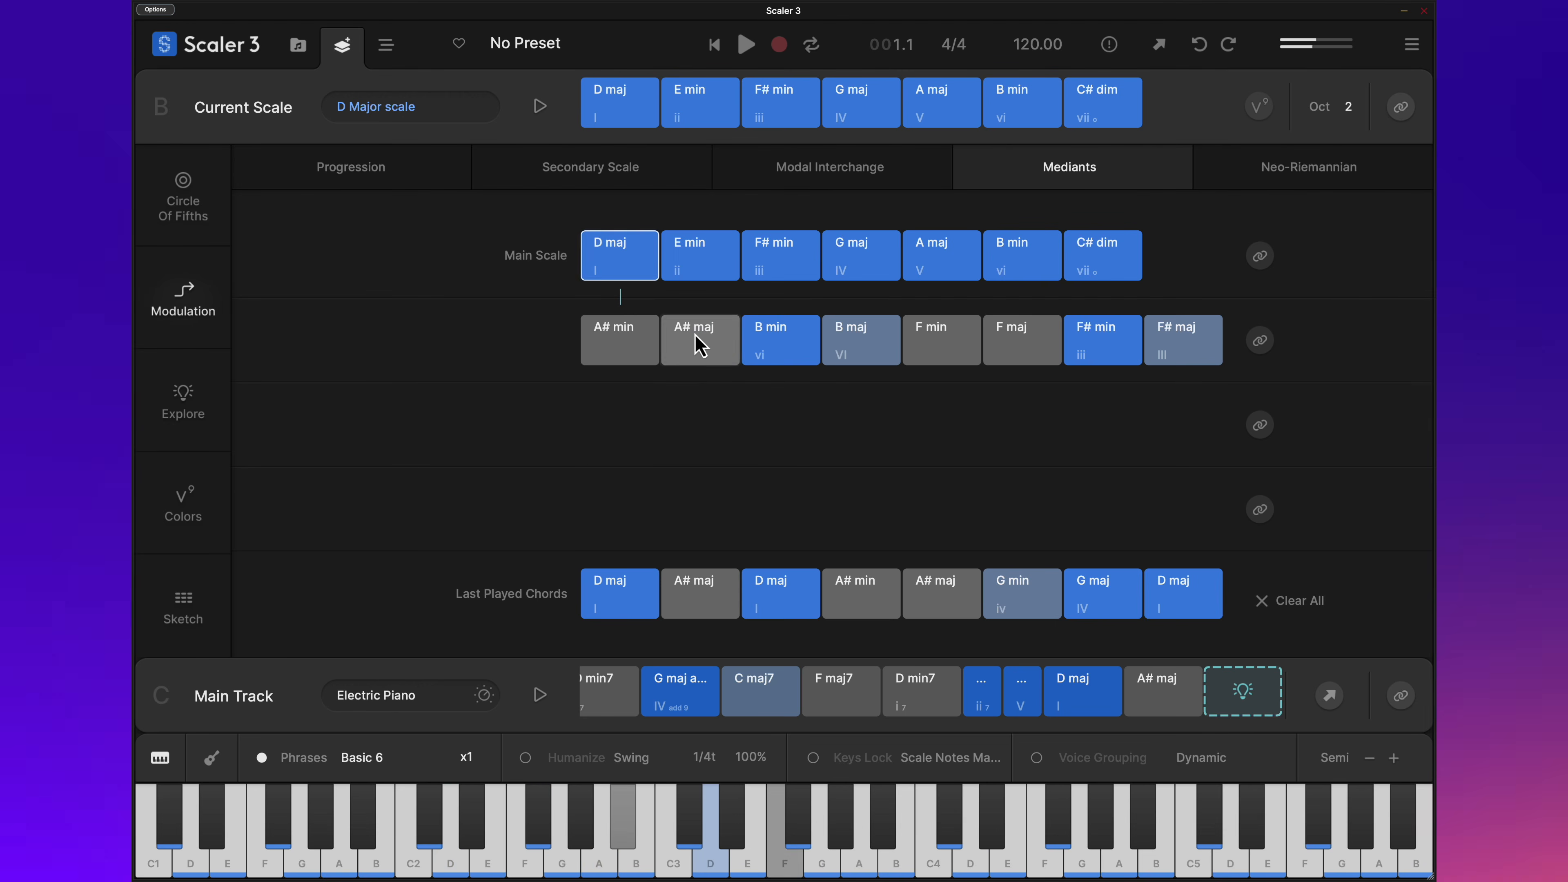
click(699, 347)
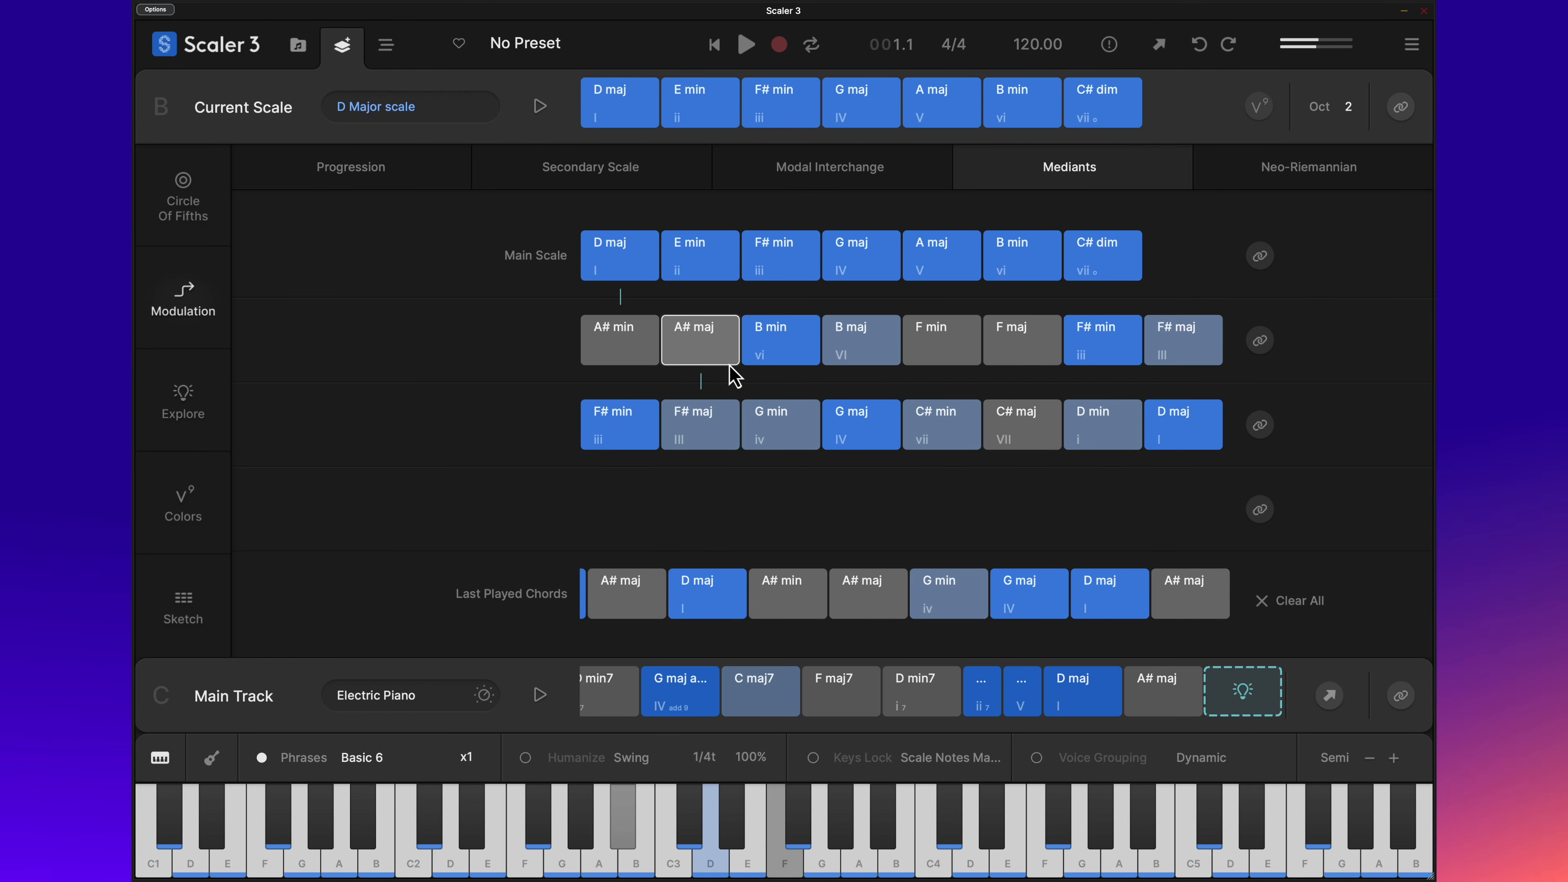
click(764, 425)
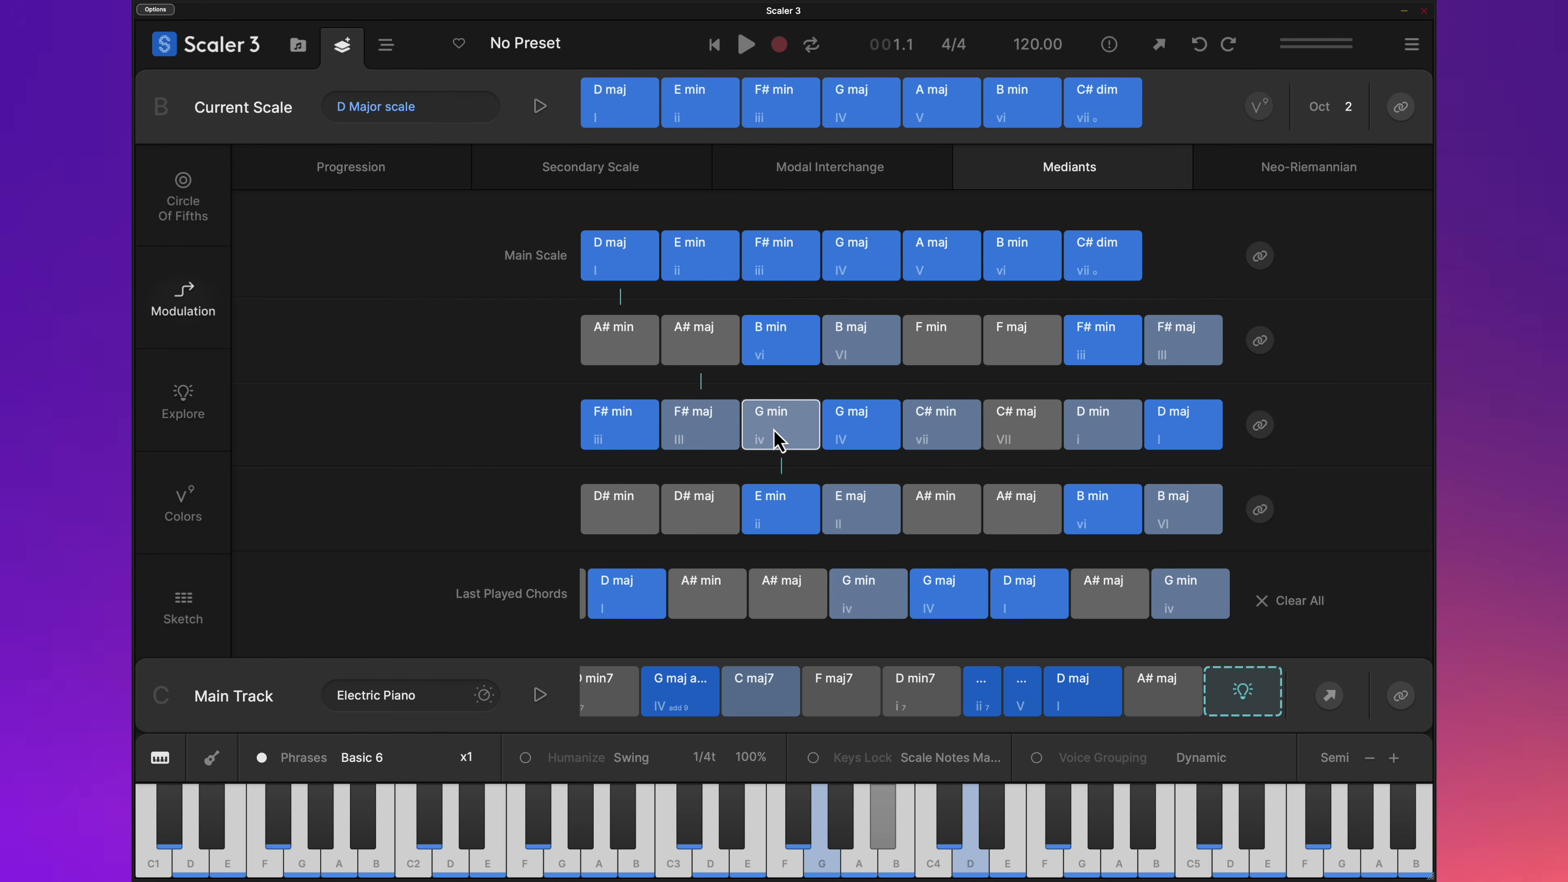
drag(779, 440, 1244, 689)
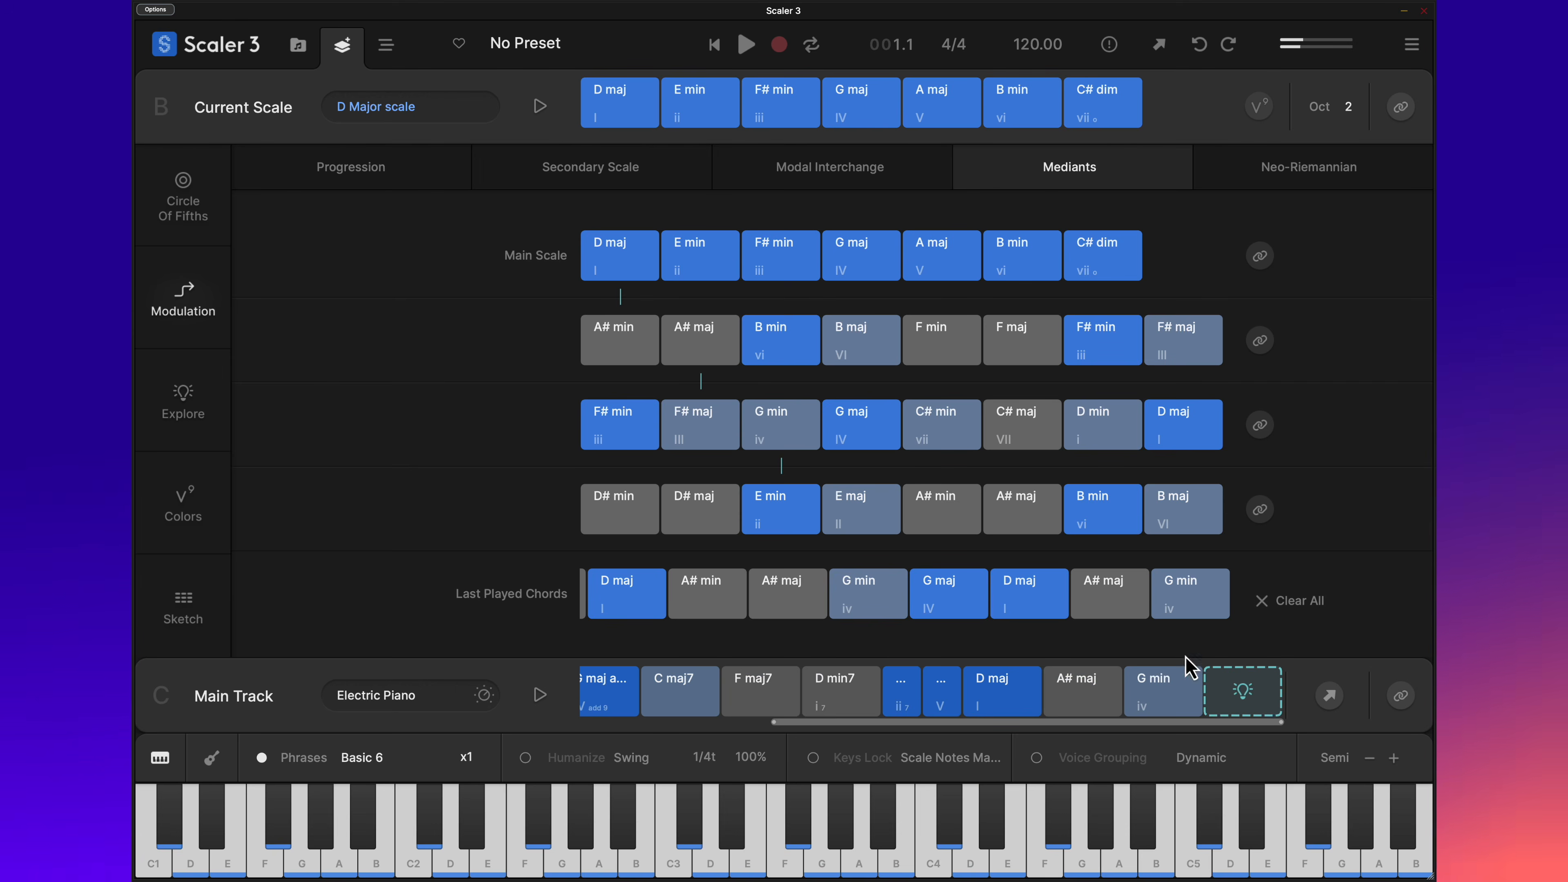
Step: Audition A maj and D maj from the main scale and append both chords to the end of the Main Track
click(952, 274)
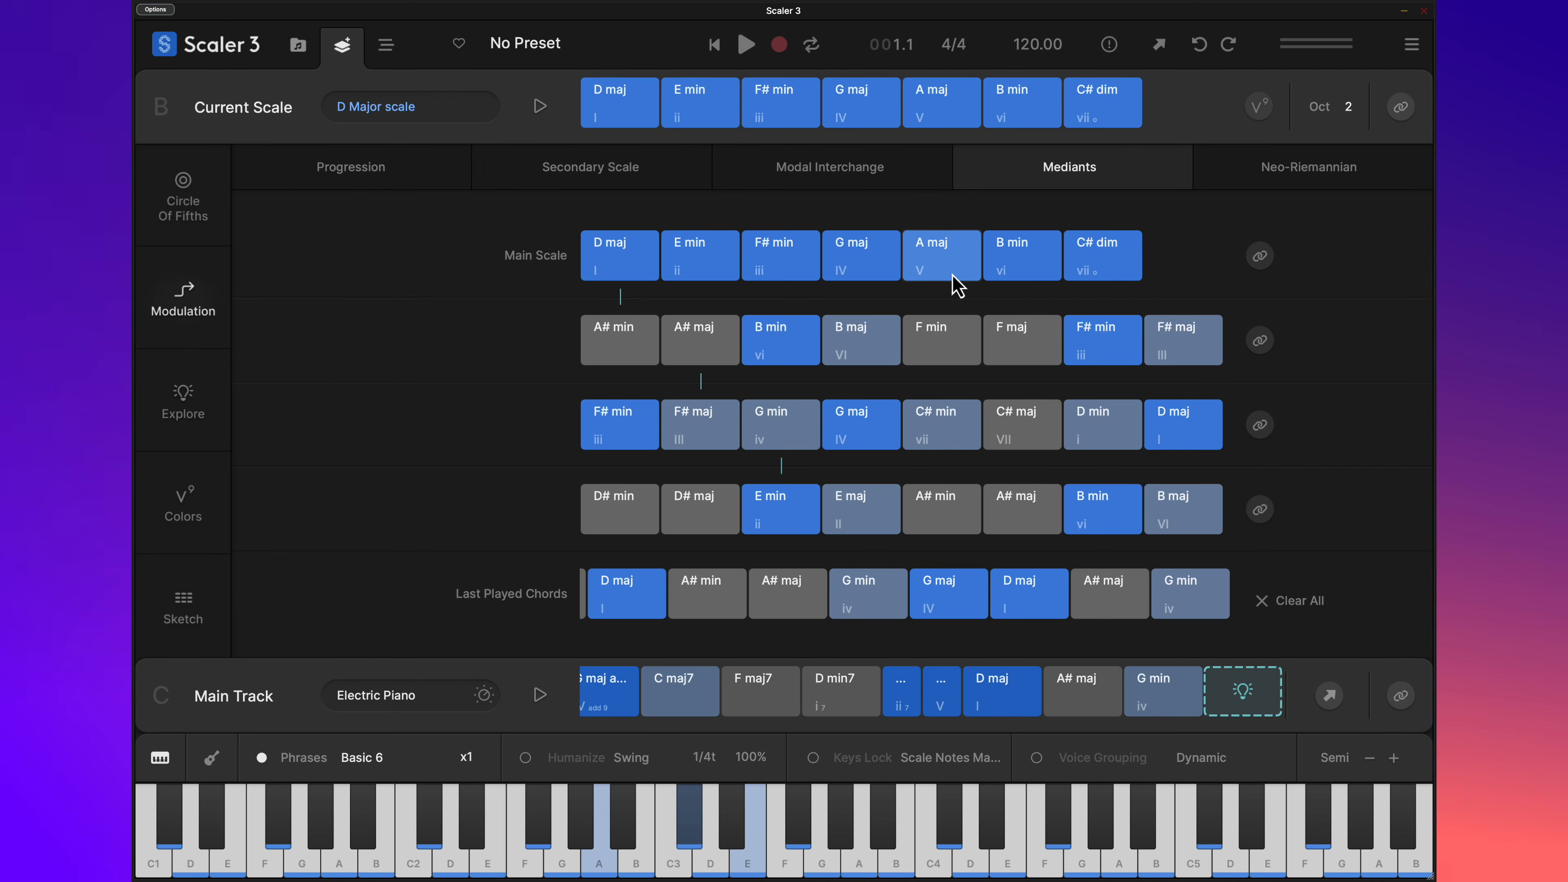
click(960, 280)
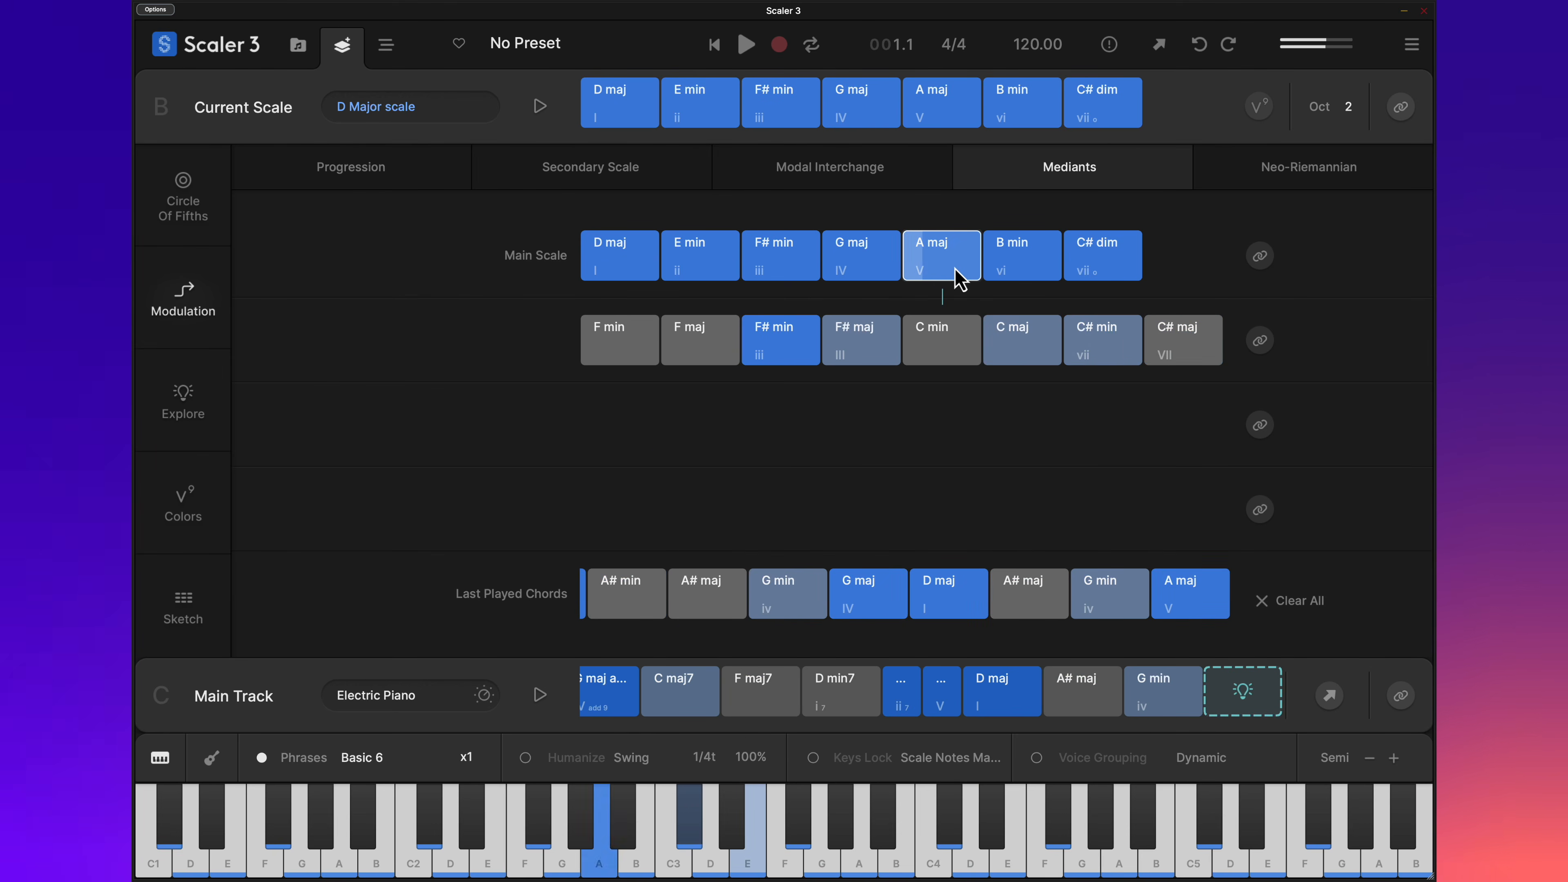
drag(960, 279, 1248, 695)
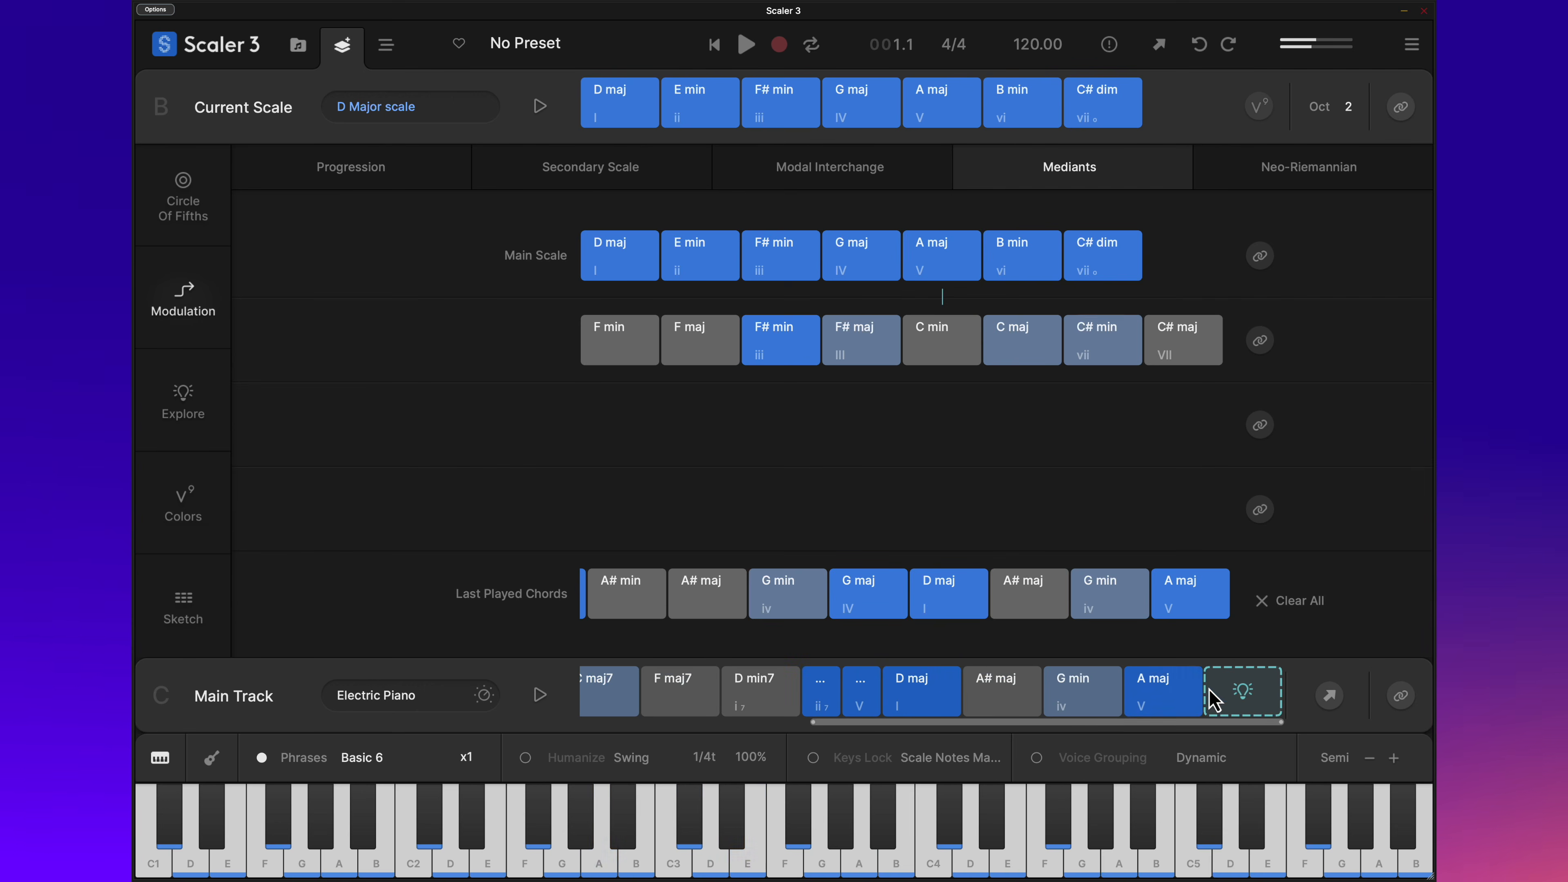
click(641, 276)
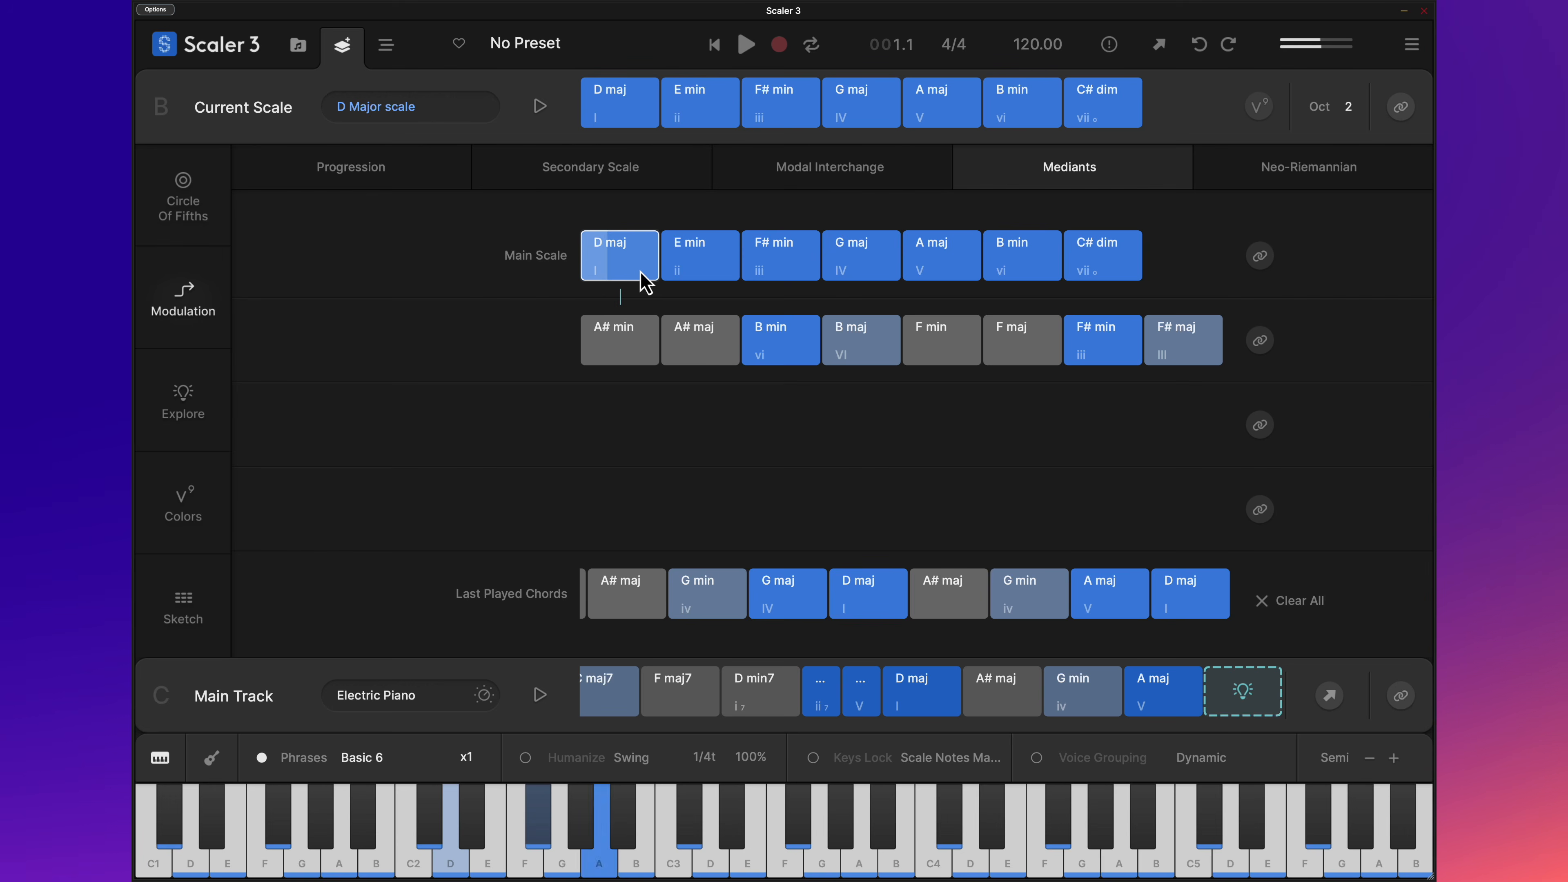
drag(641, 276, 1275, 703)
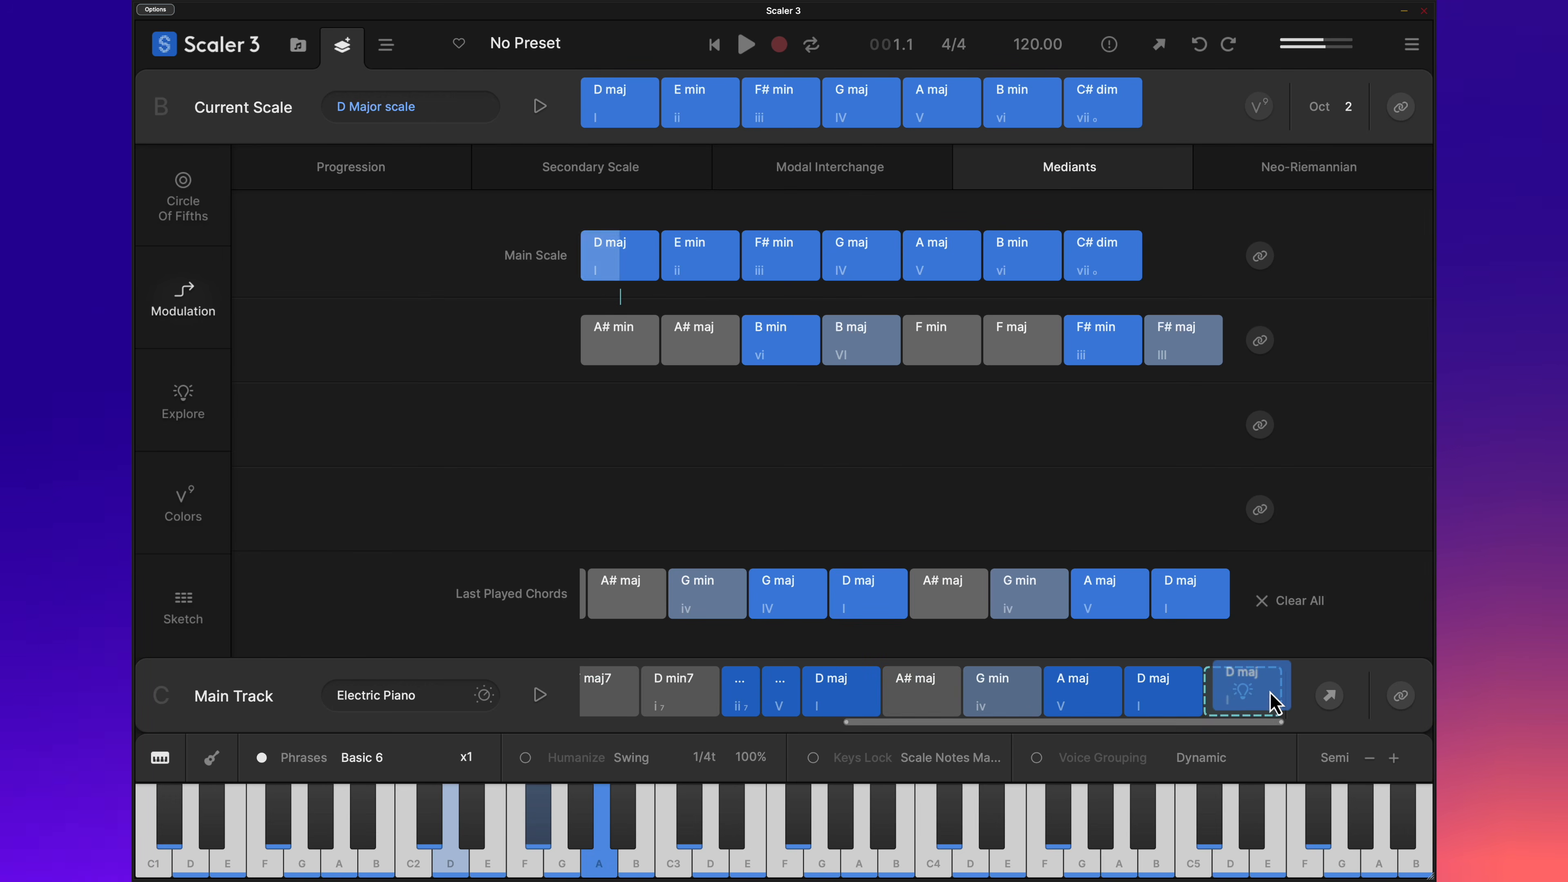
Step: Append another A# maj mediant after the closing D maj in the Main Track and audition the newly added chords
click(728, 364)
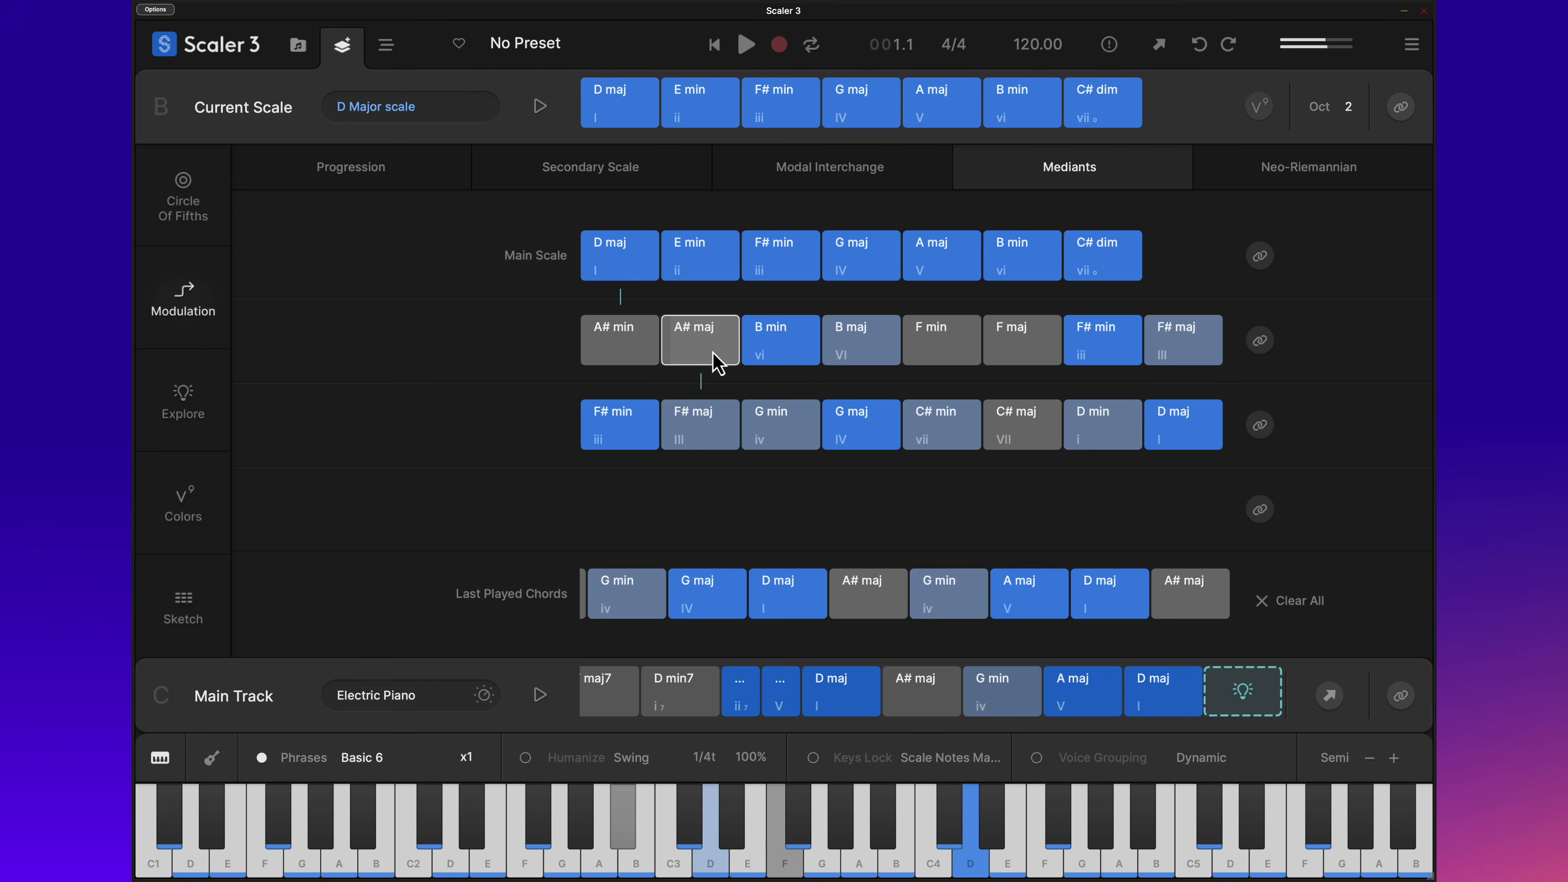
drag(717, 362, 1252, 701)
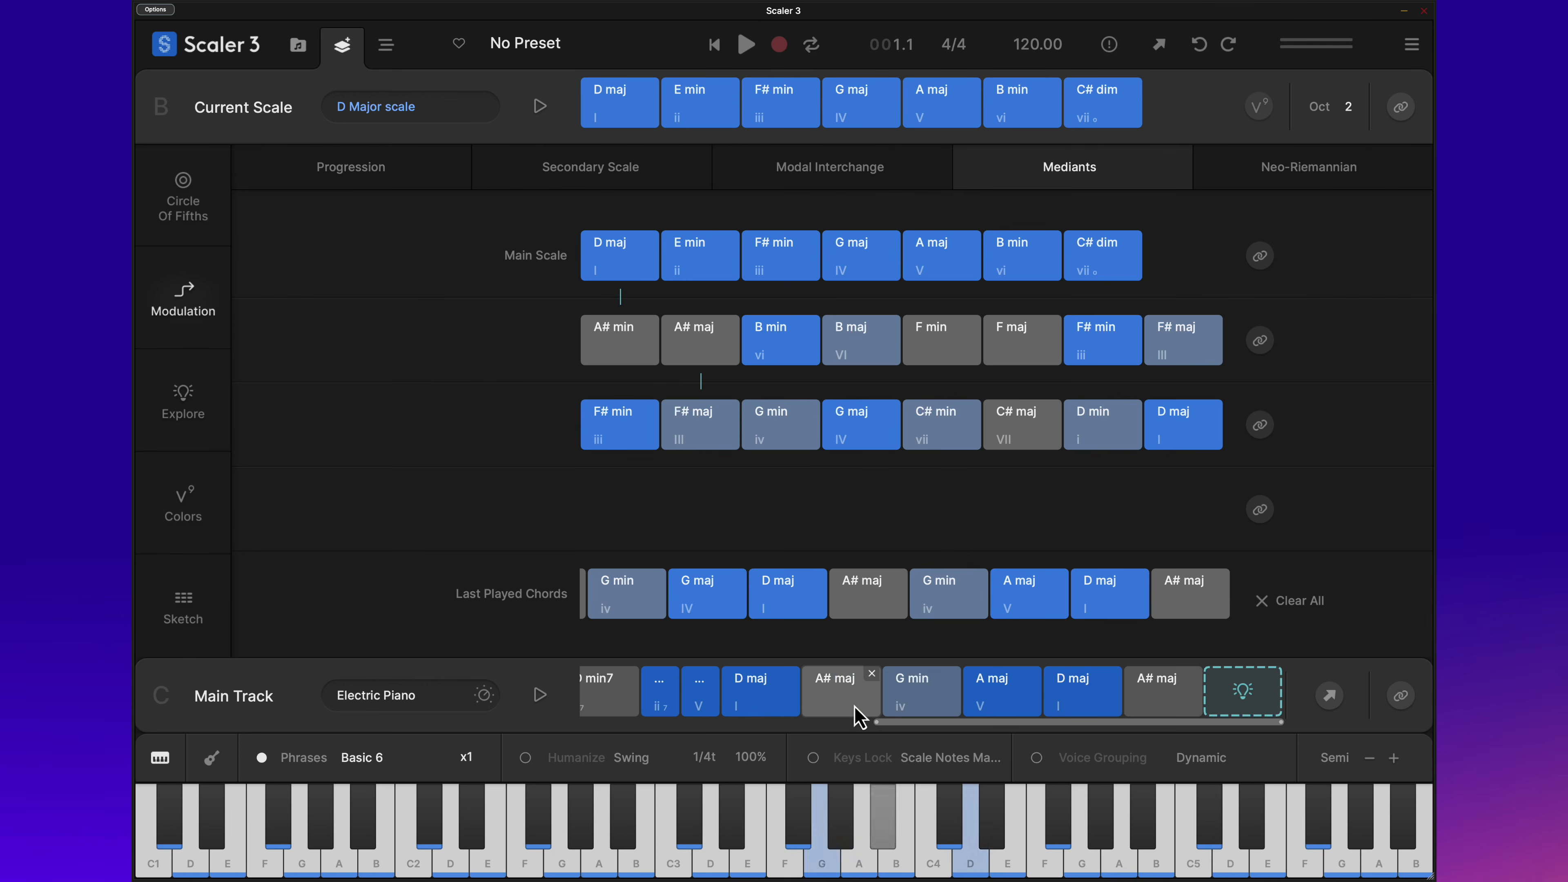
click(783, 716)
click(1054, 709)
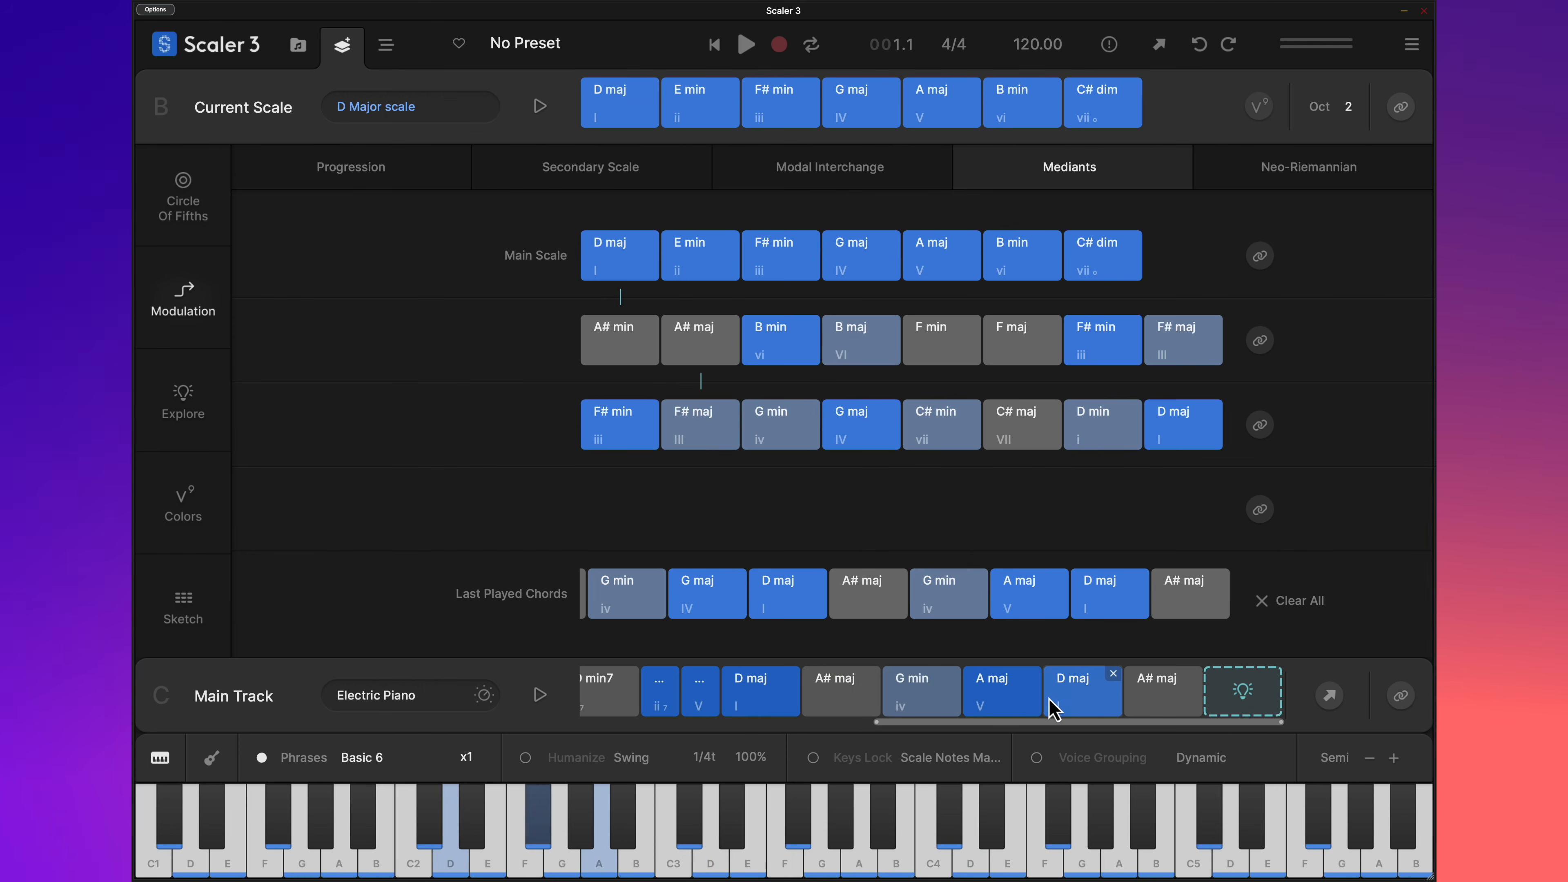
click(1155, 707)
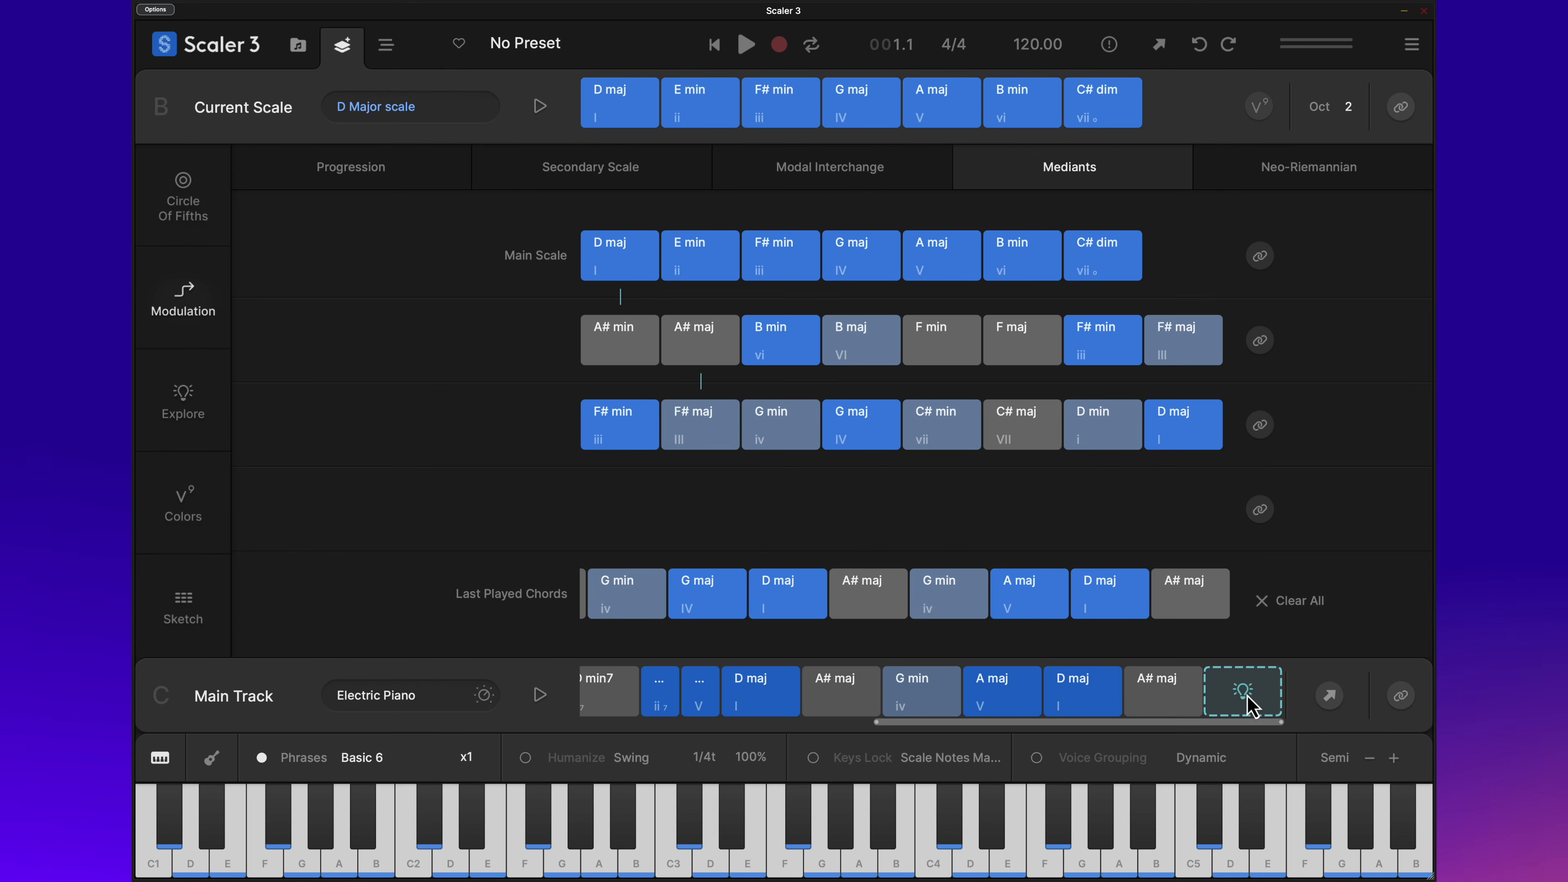
Step: Set F Major as the Secondary Scale destination and audition its secondary chords G min and C 7 resolving to F maj
click(577, 190)
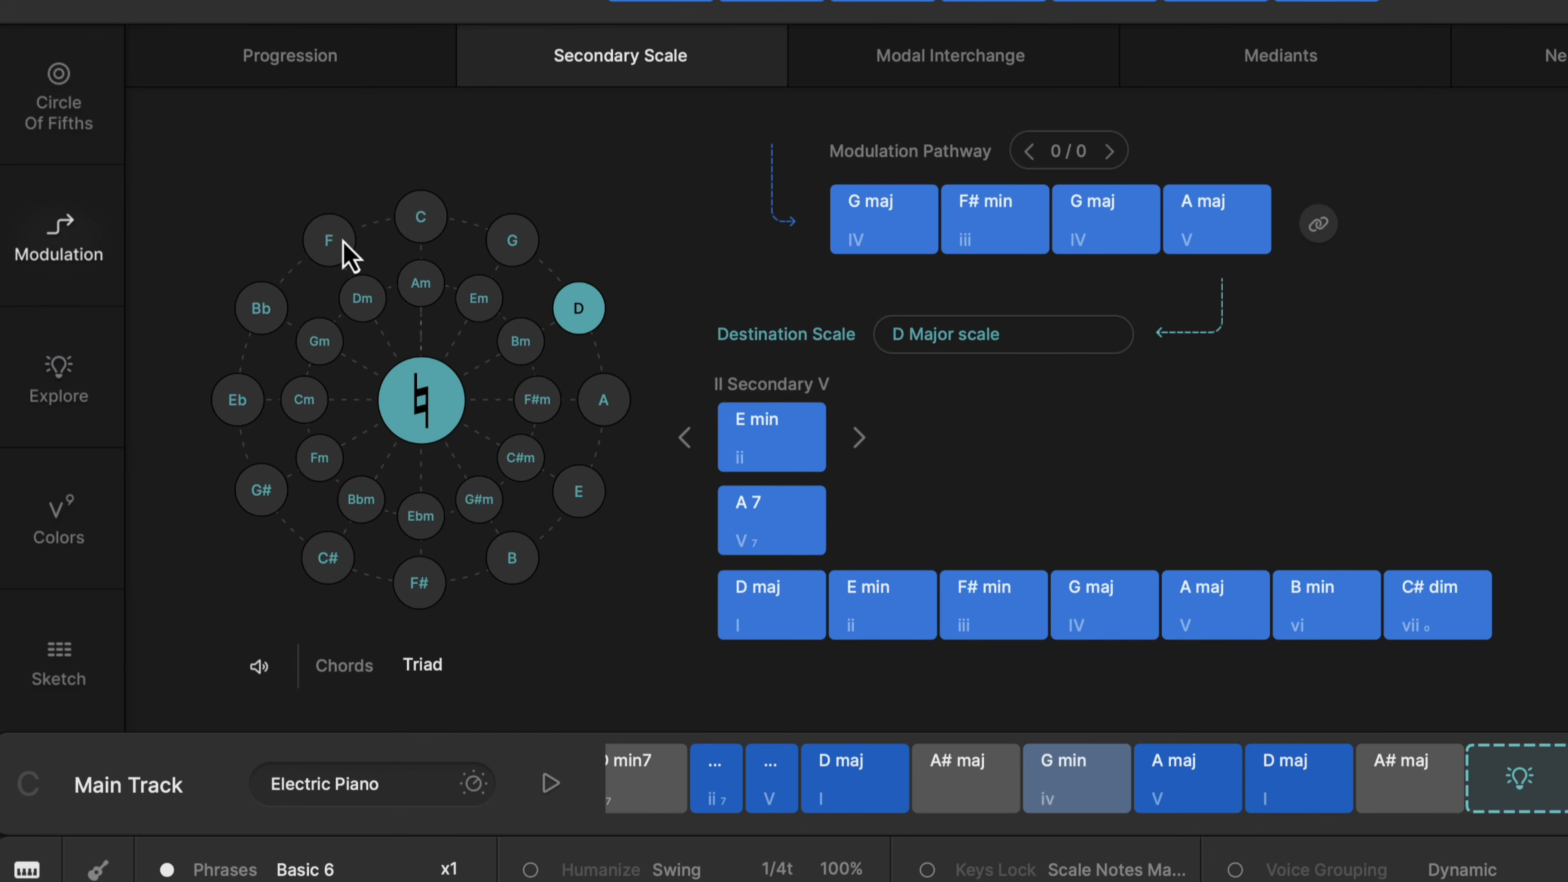
click(346, 250)
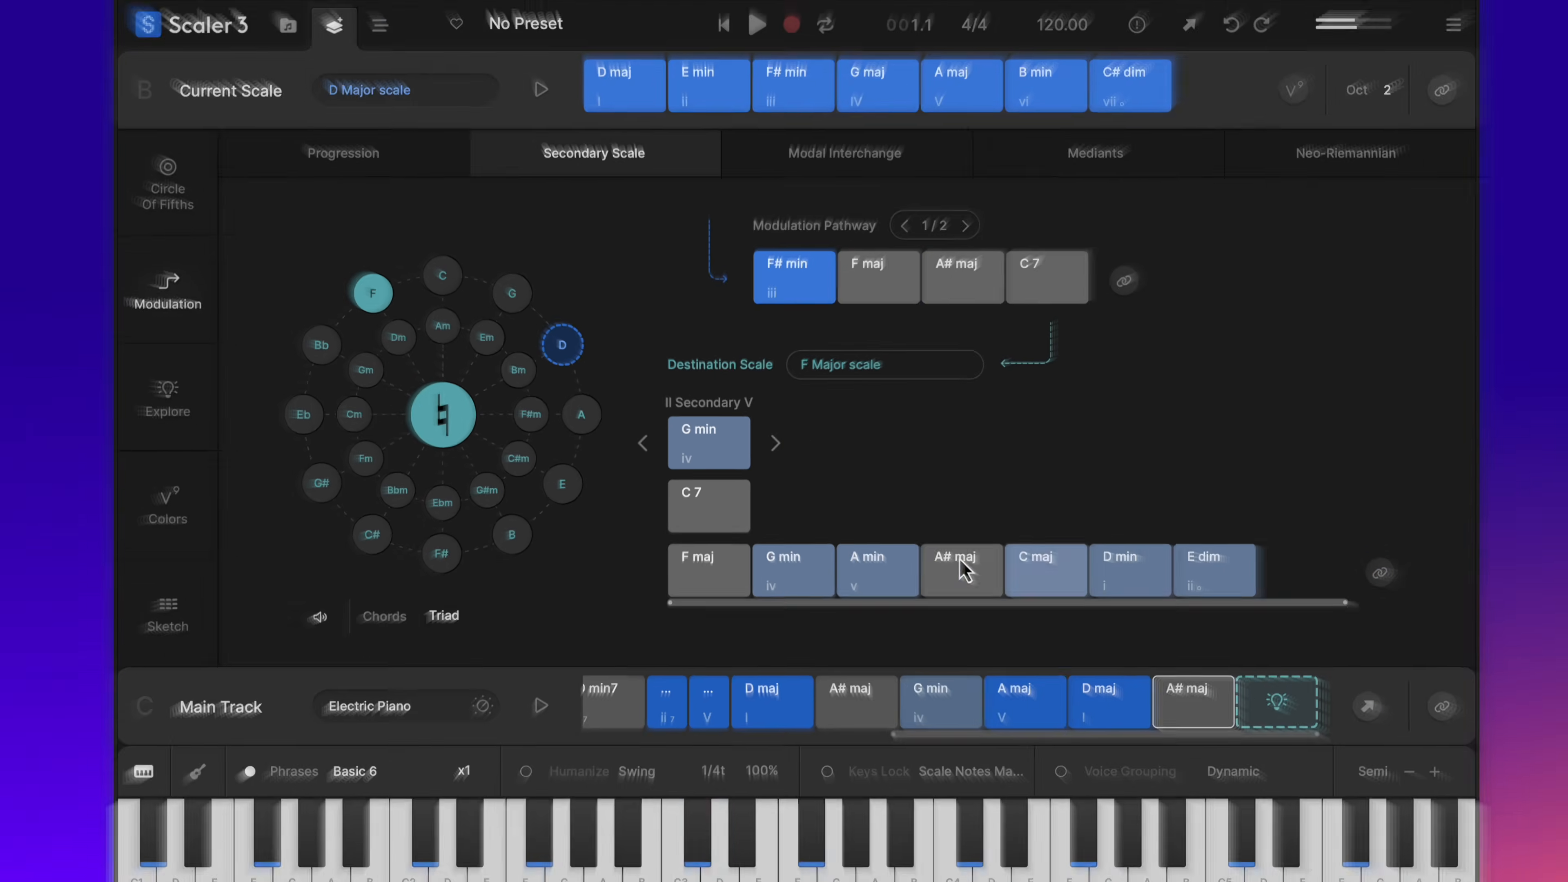
click(806, 464)
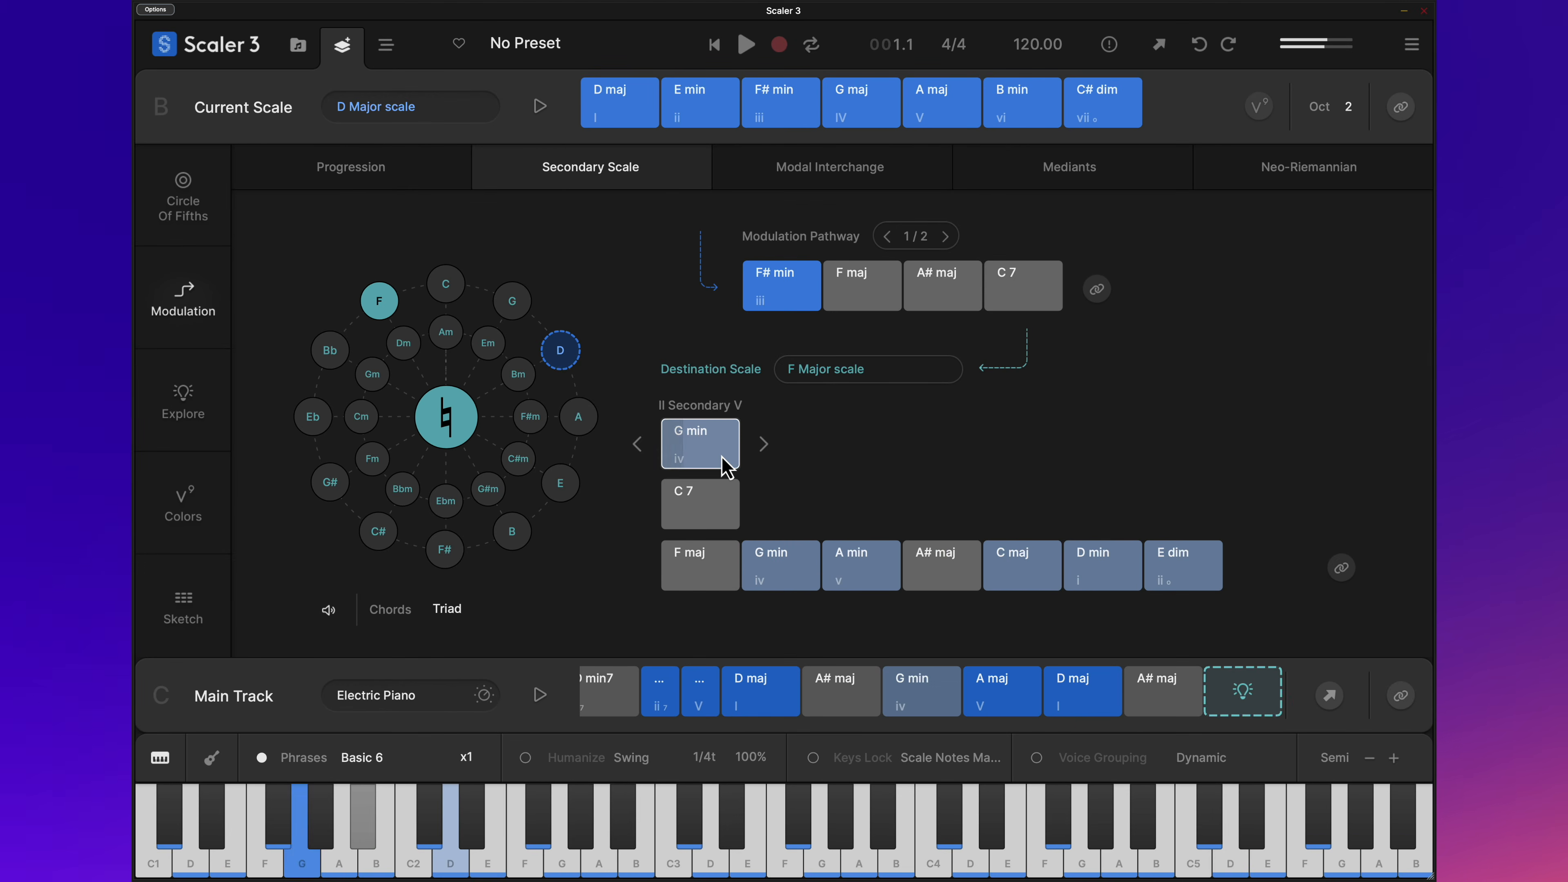
click(704, 517)
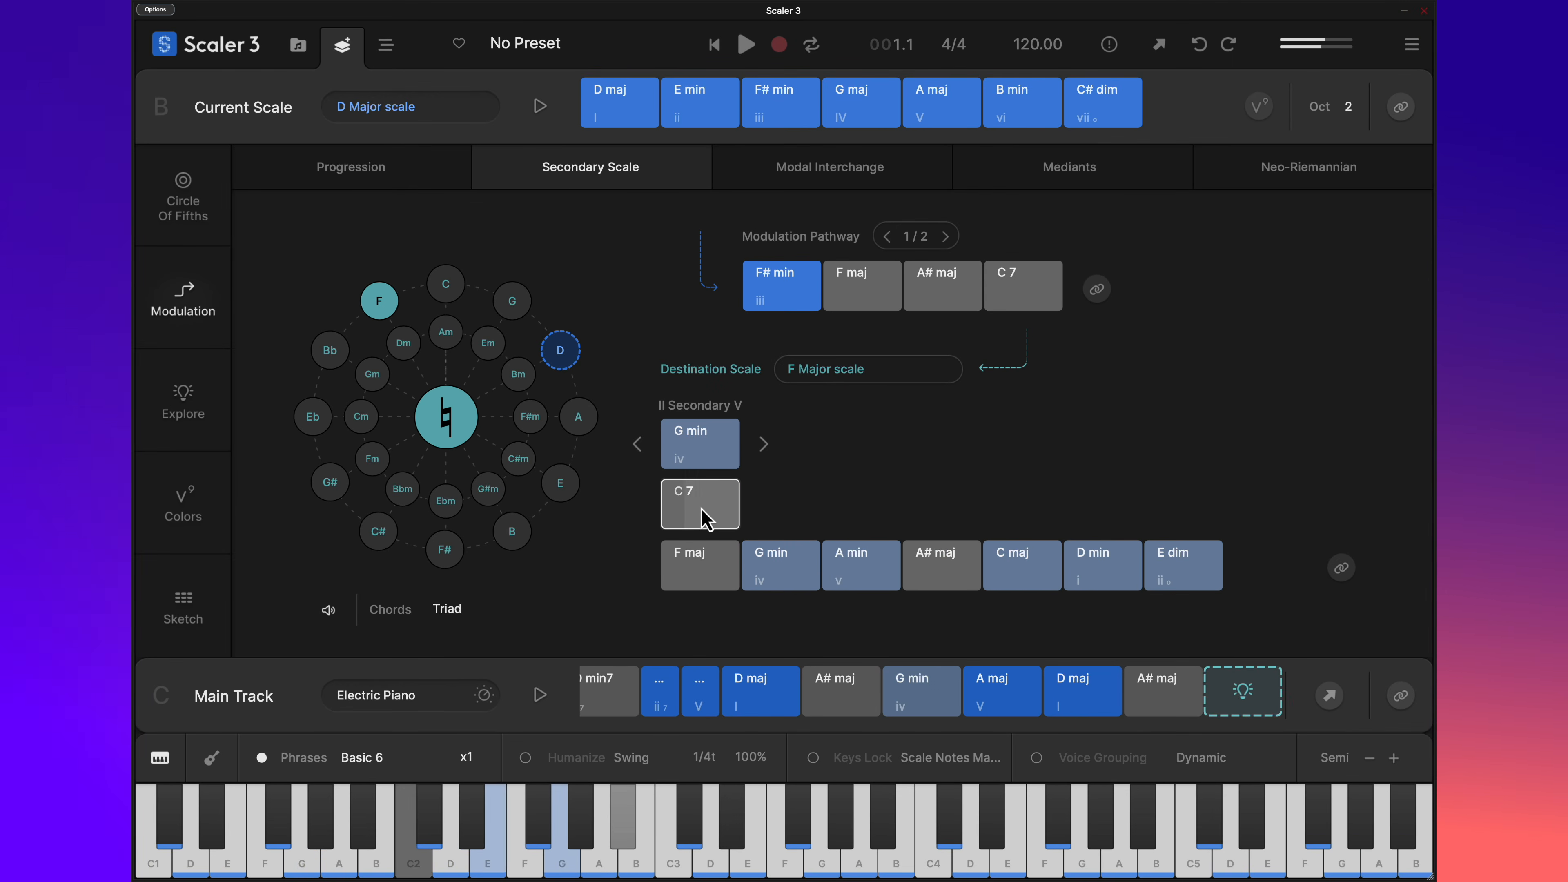
click(702, 578)
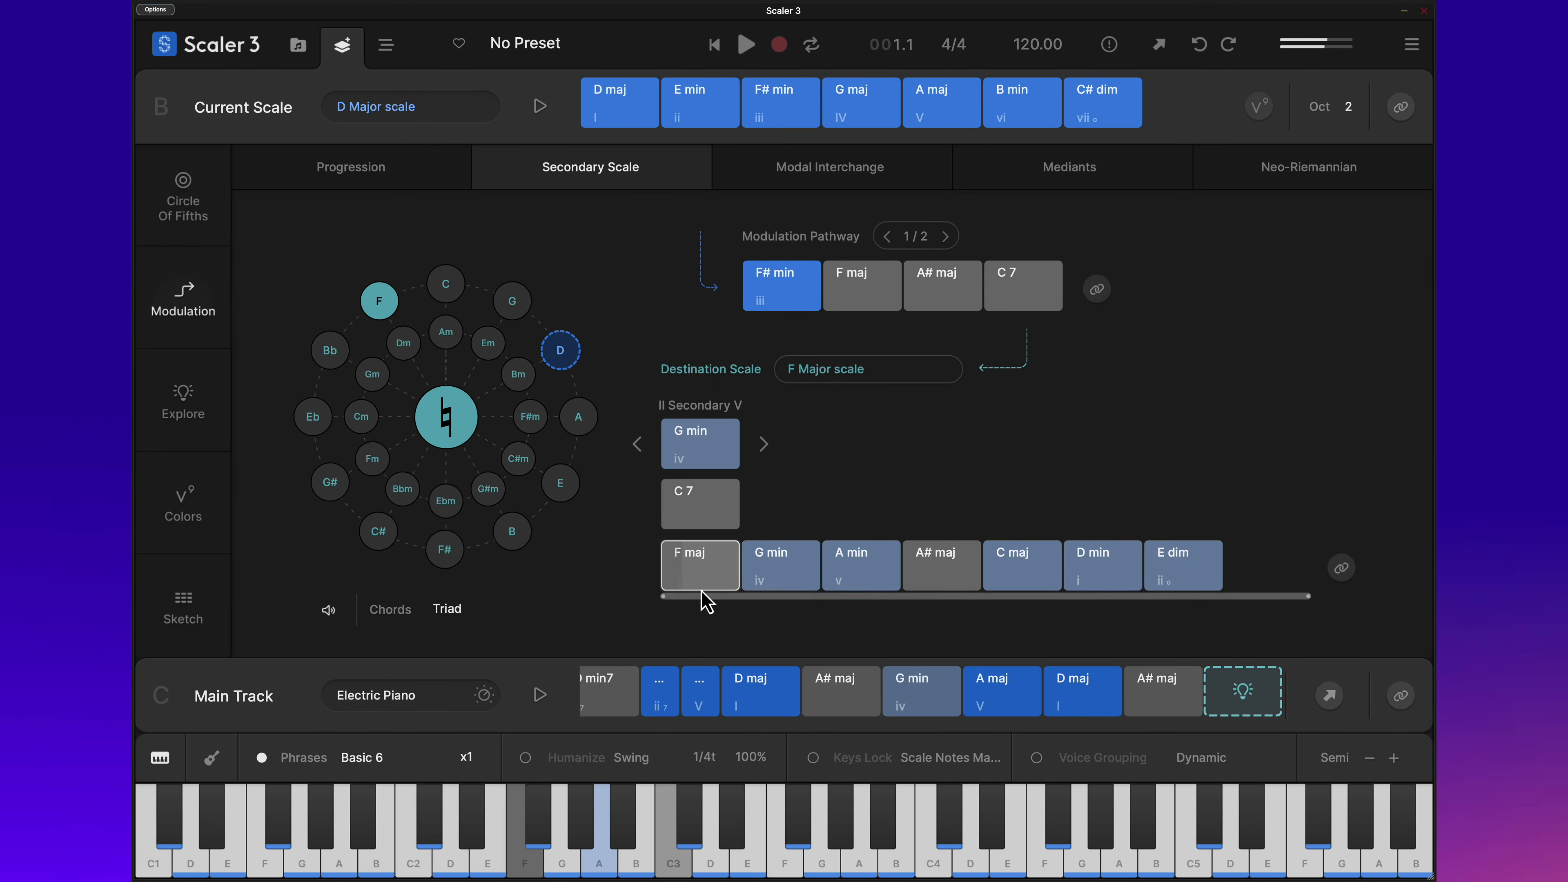
Step: Append G min, C 7 and F maj from the F Major secondary scale to the end of the Main Track
drag(711, 449, 1261, 700)
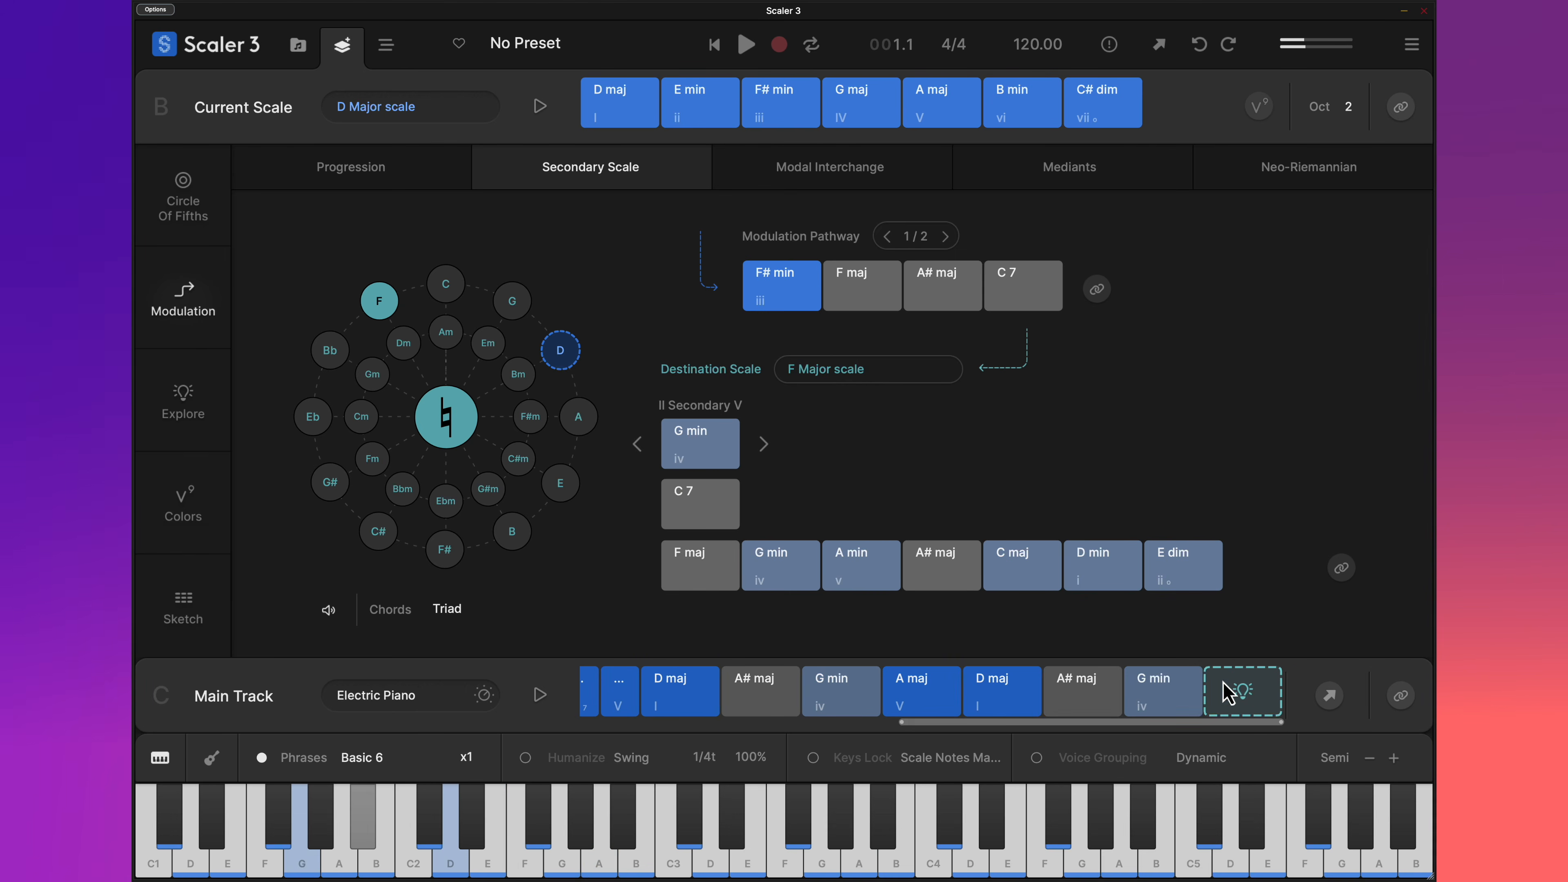
drag(738, 506, 1279, 686)
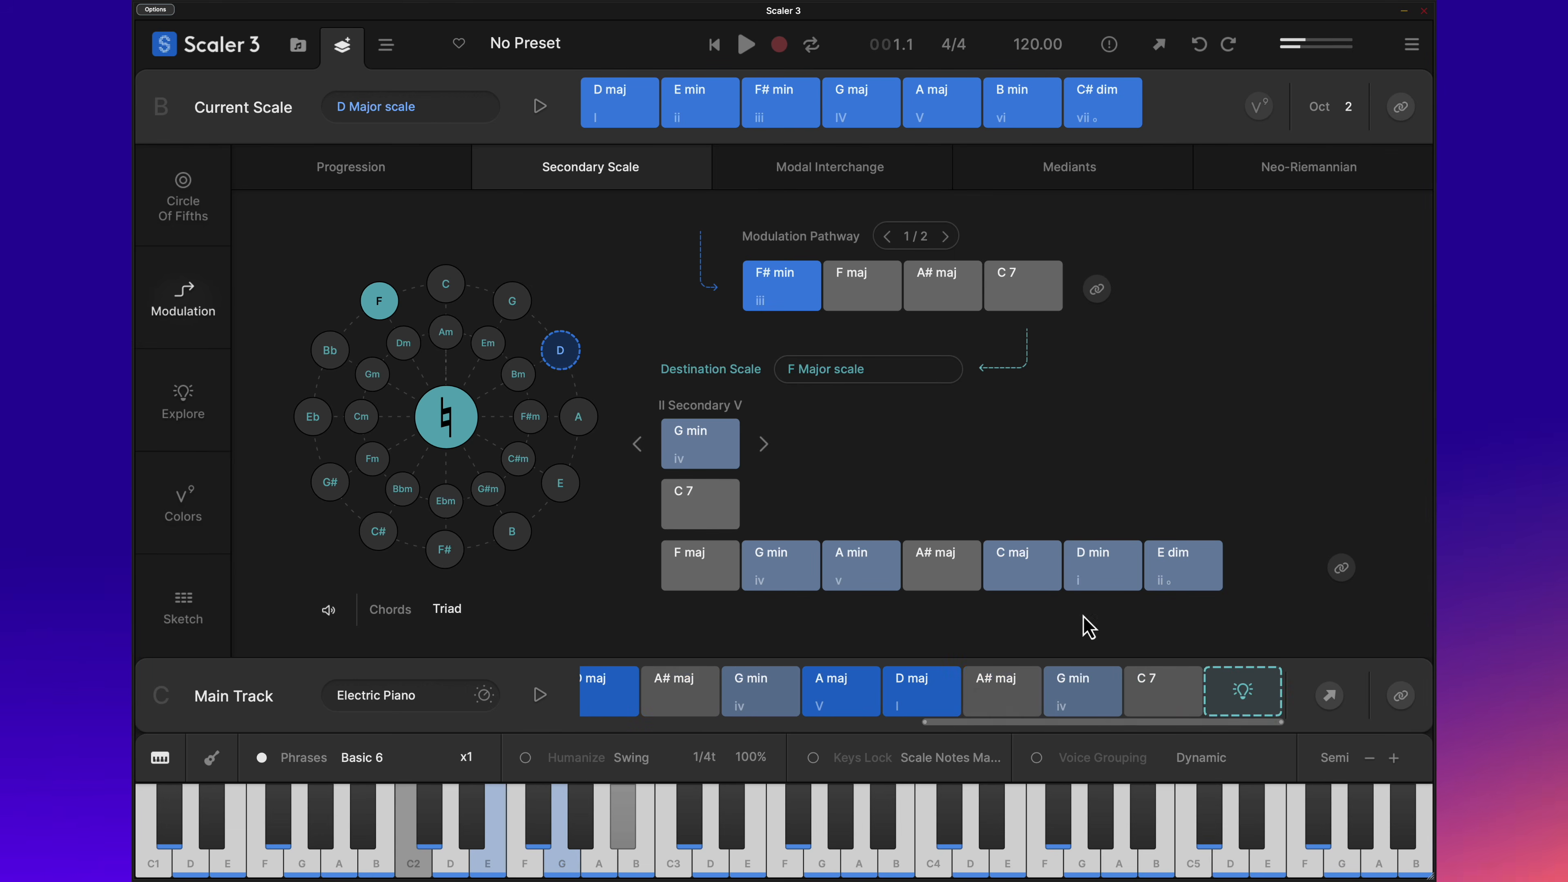
drag(710, 570, 1254, 695)
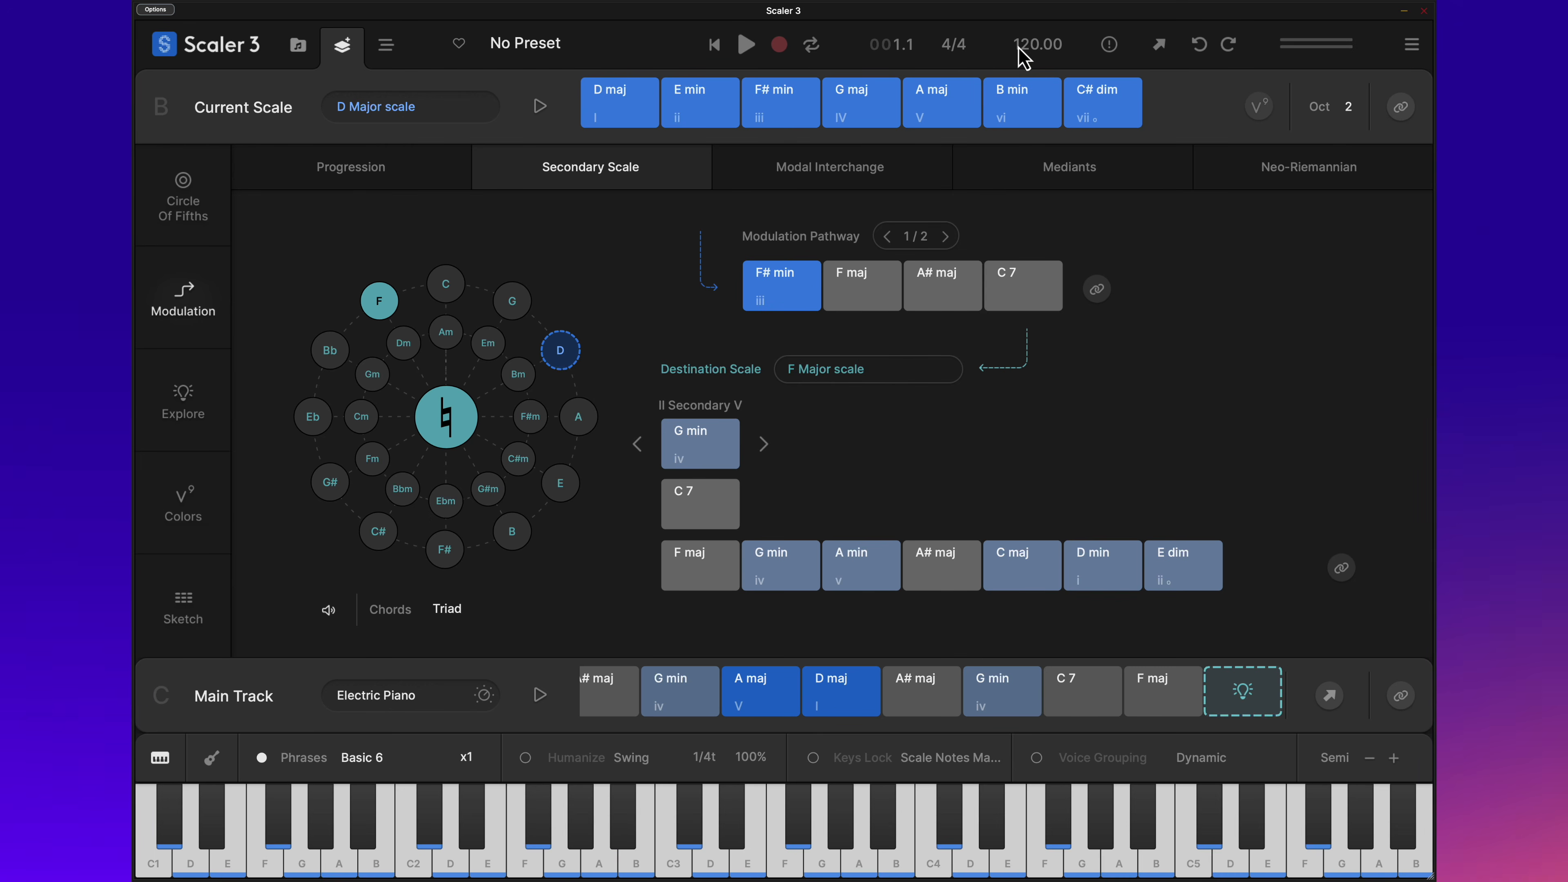
Step: Raise the tempo to 182 BPM and play the Main Track progression from its first chord
drag(1040, 43, 1040, 28)
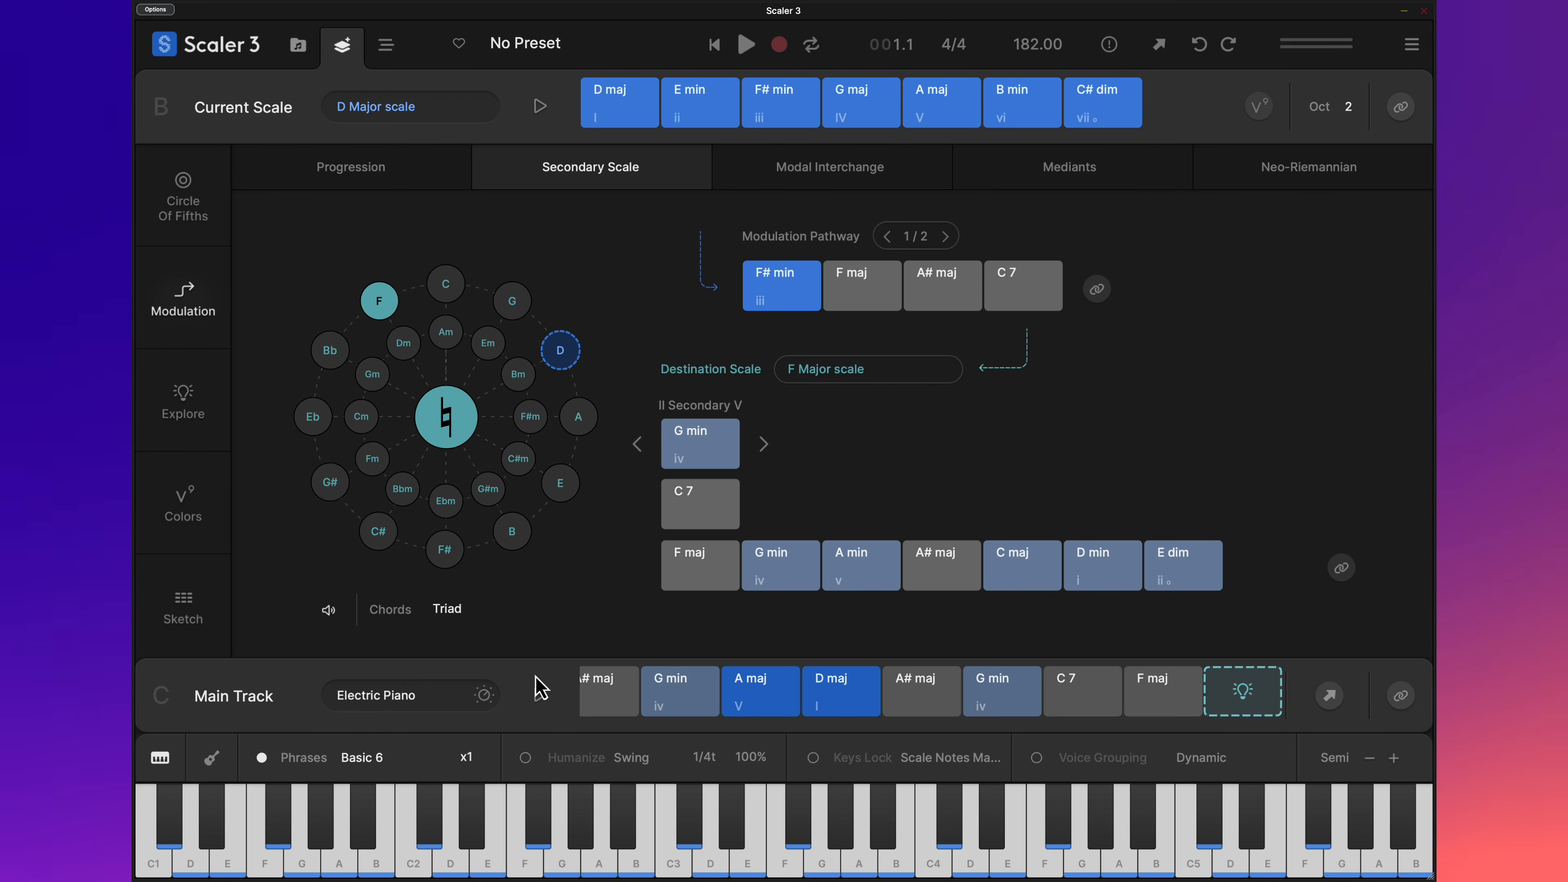
click(539, 695)
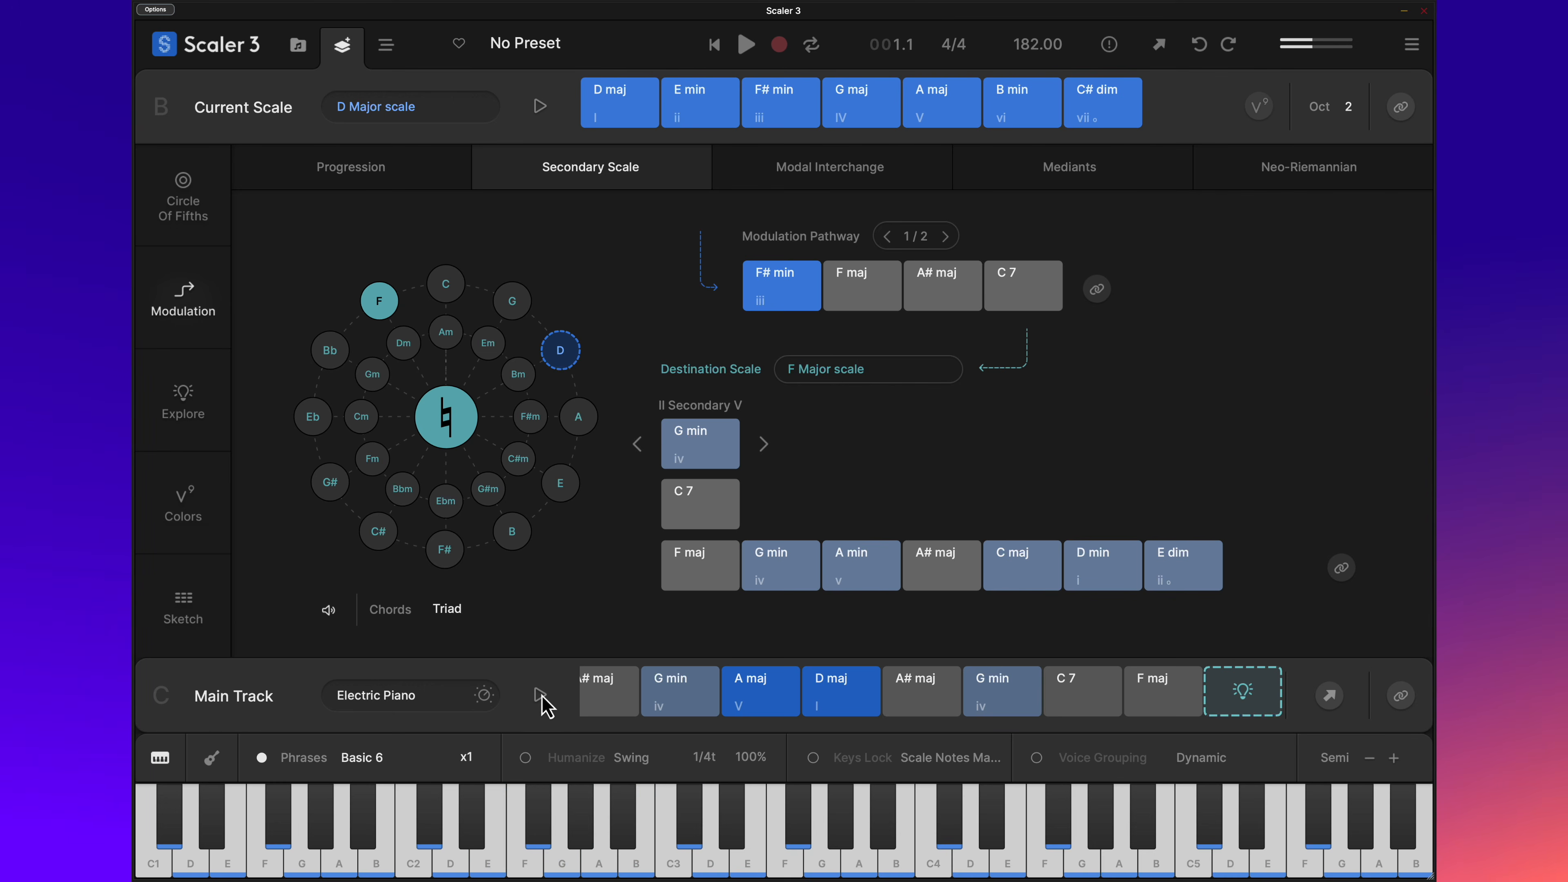
drag(1075, 722, 704, 728)
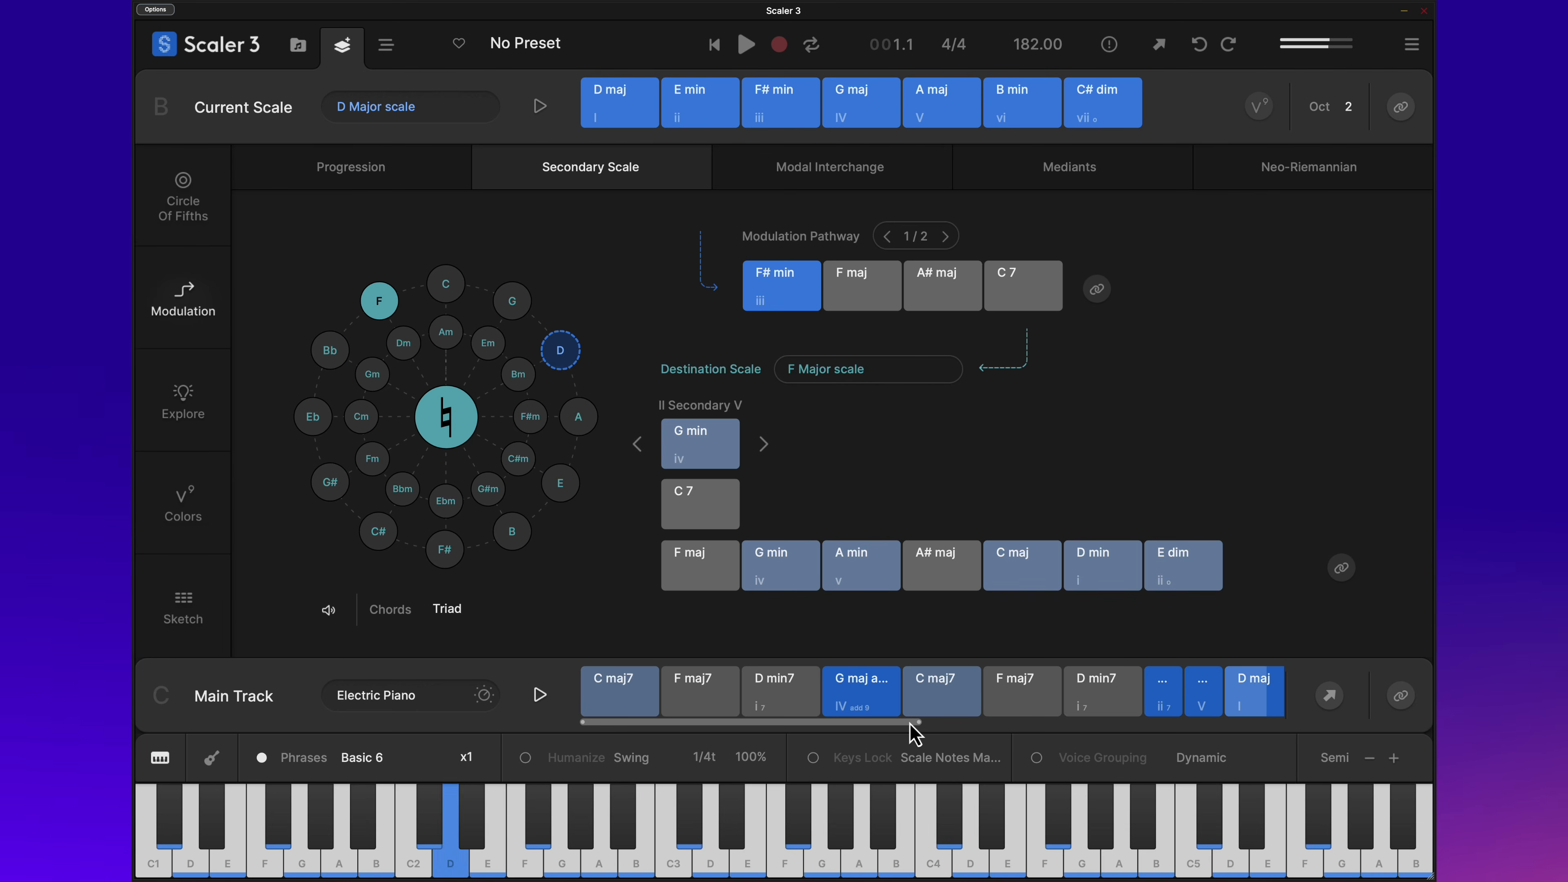
Step: Extend the Bass clip in the Arrange view to the end of the Main Track's final F maj chord
drag(914, 722, 1242, 755)
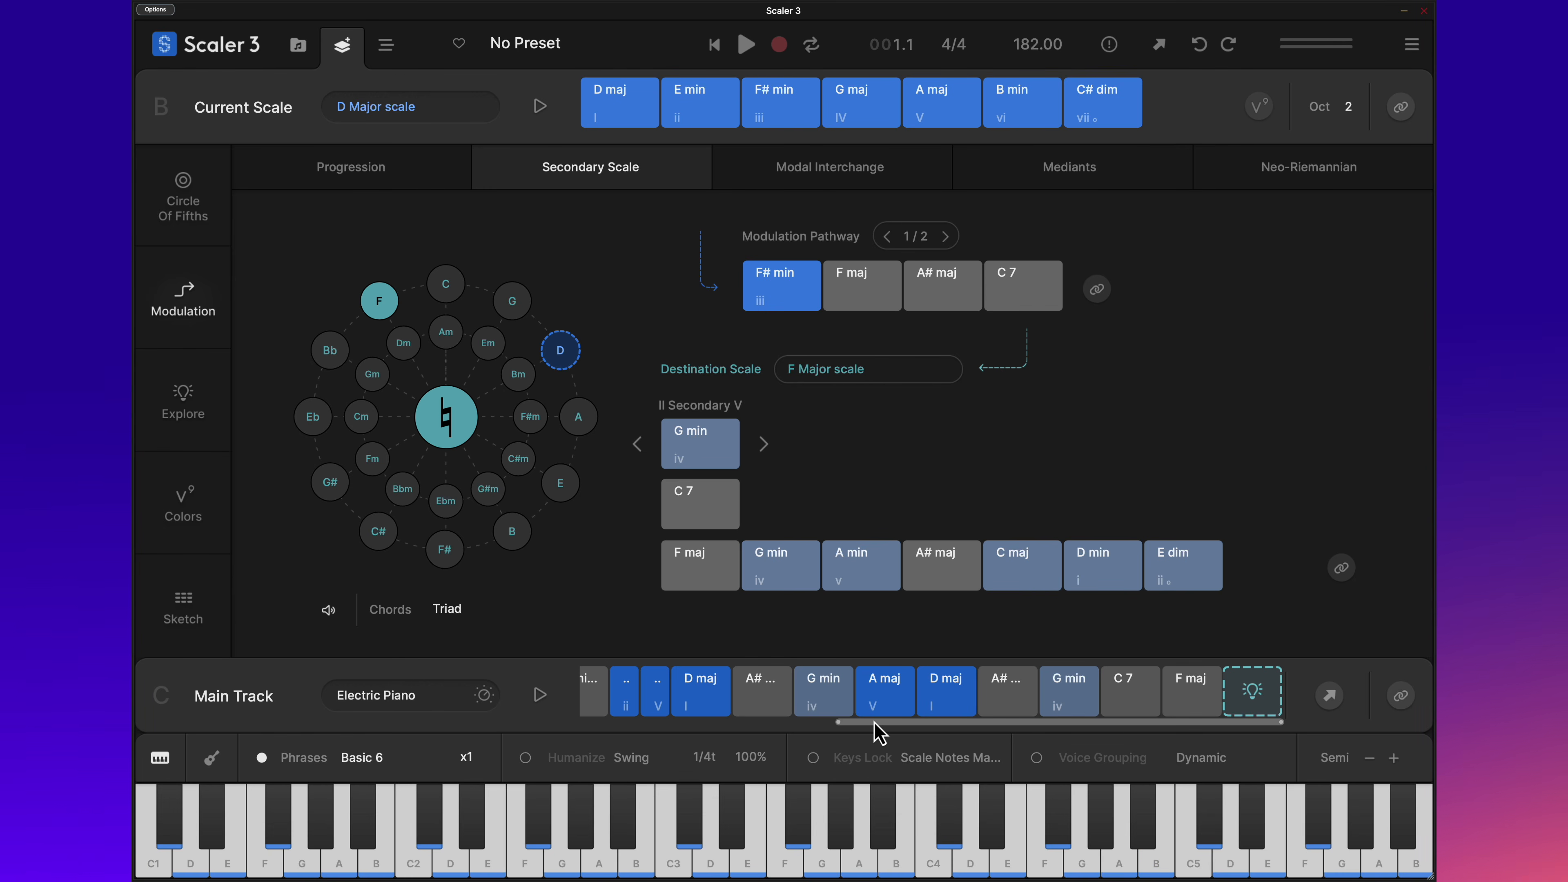
drag(878, 723, 588, 723)
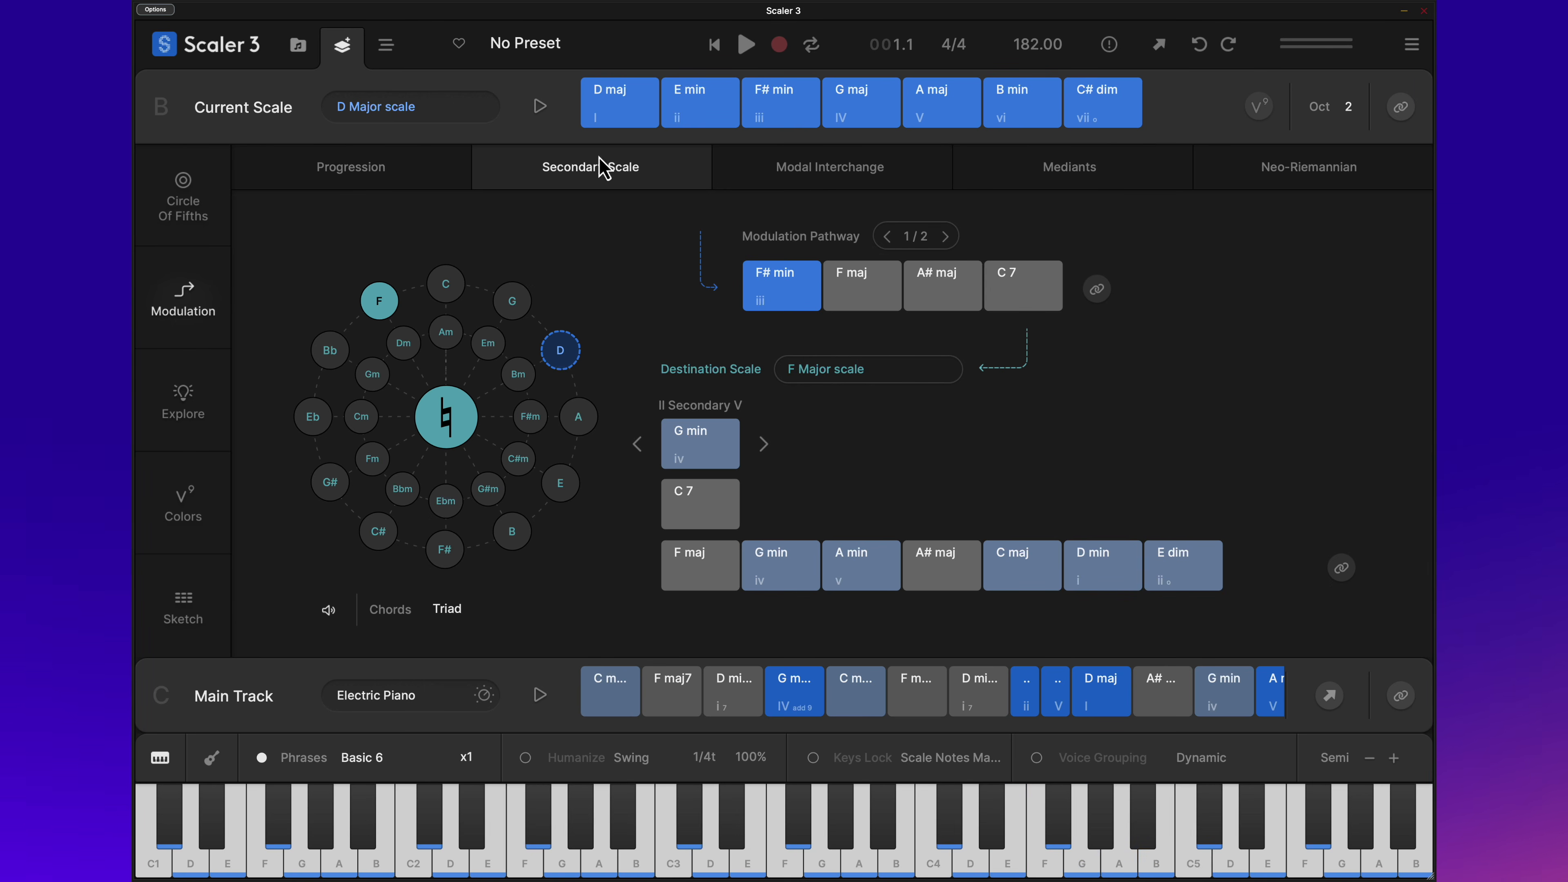
click(387, 46)
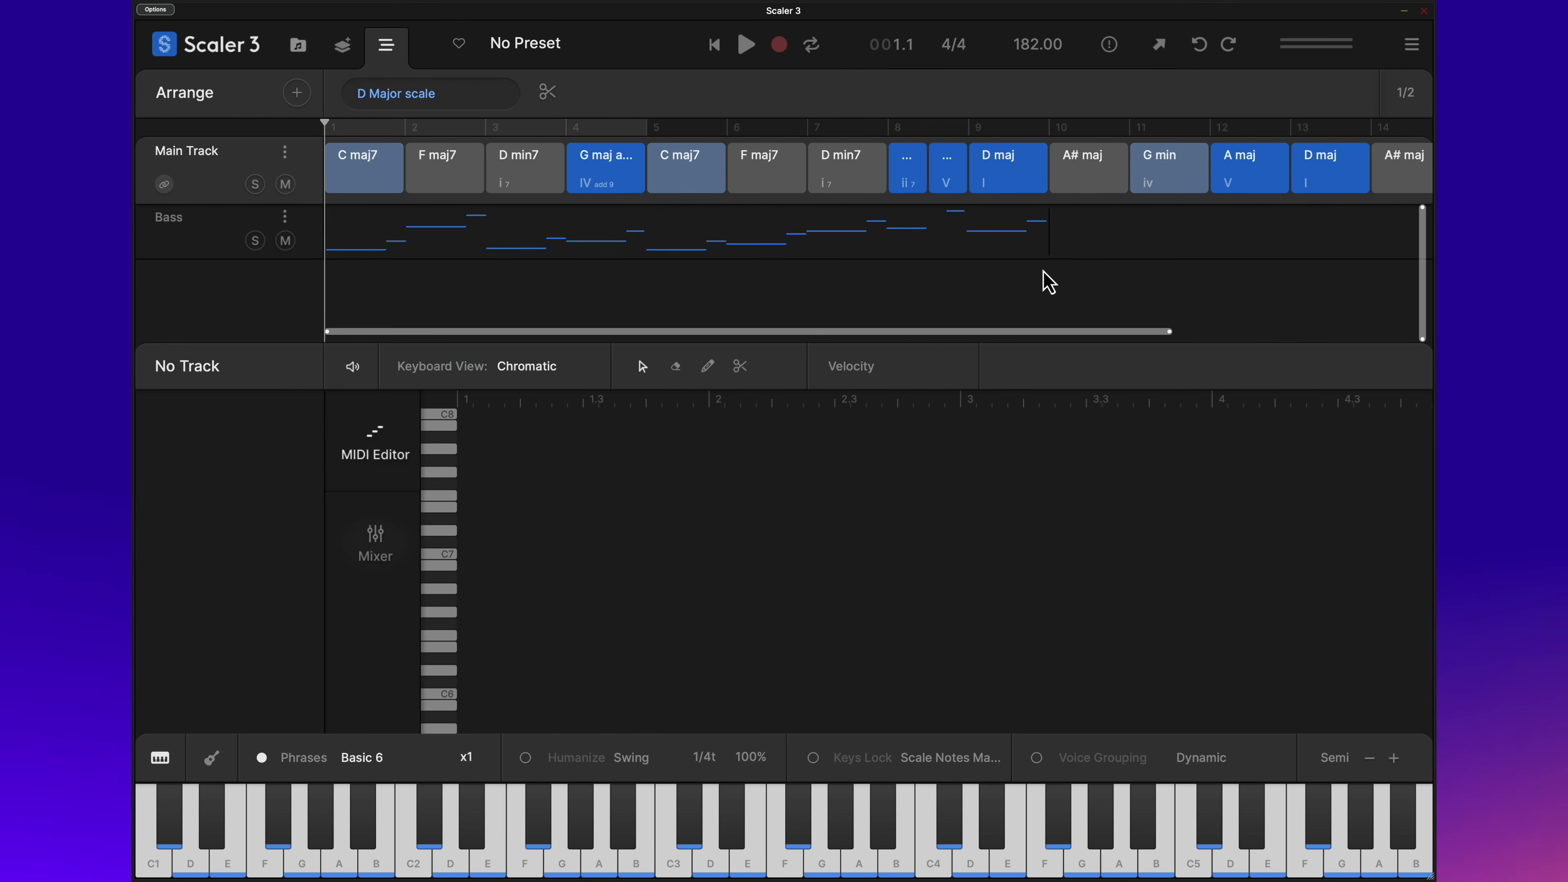
drag(980, 336, 1288, 350)
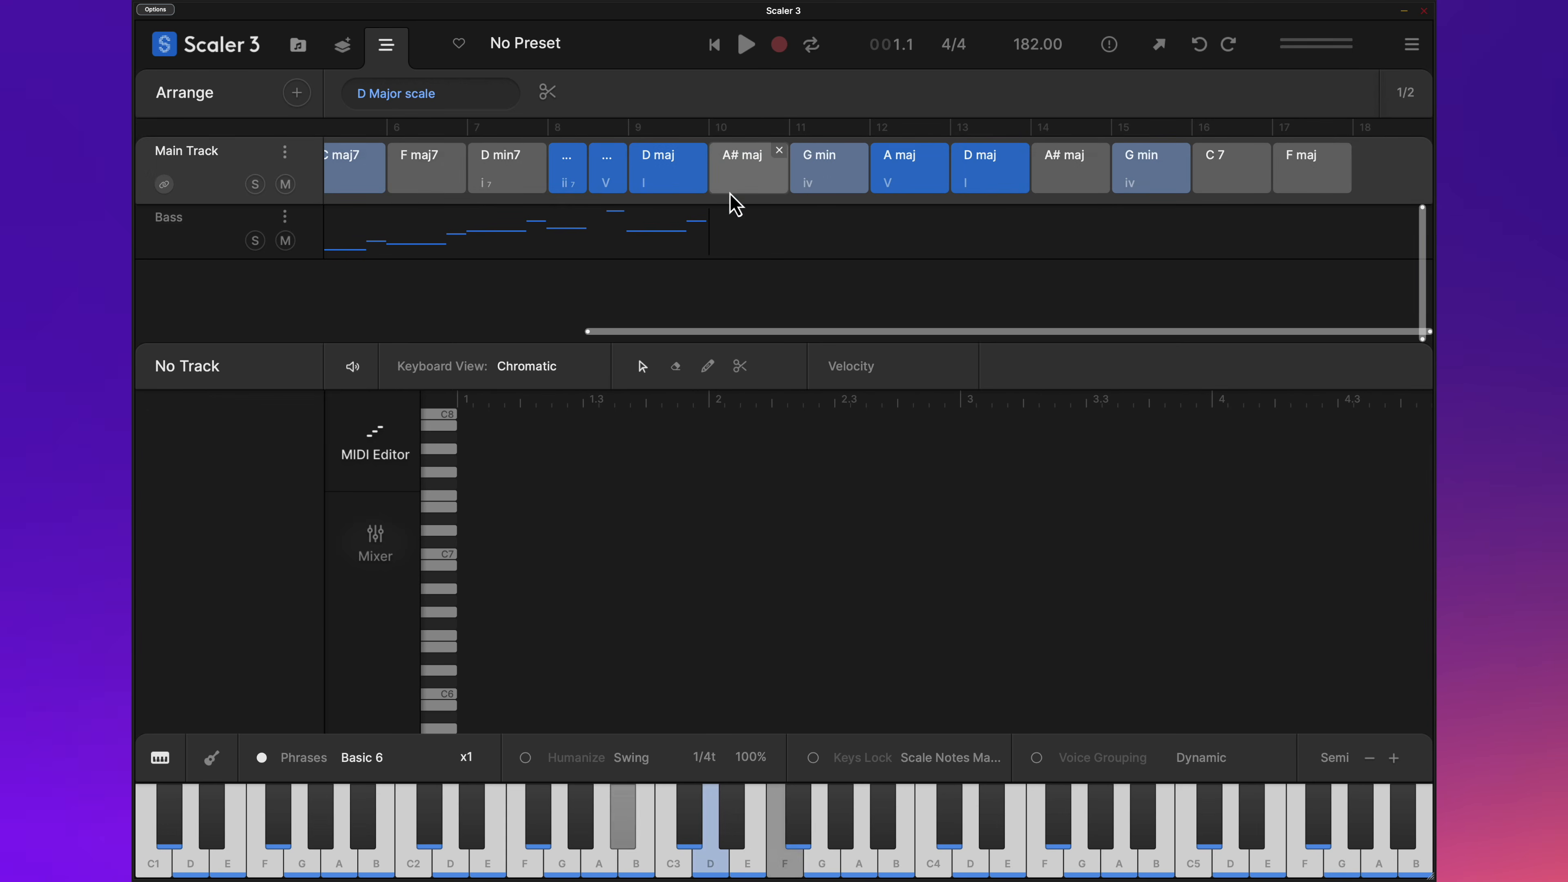
click(701, 186)
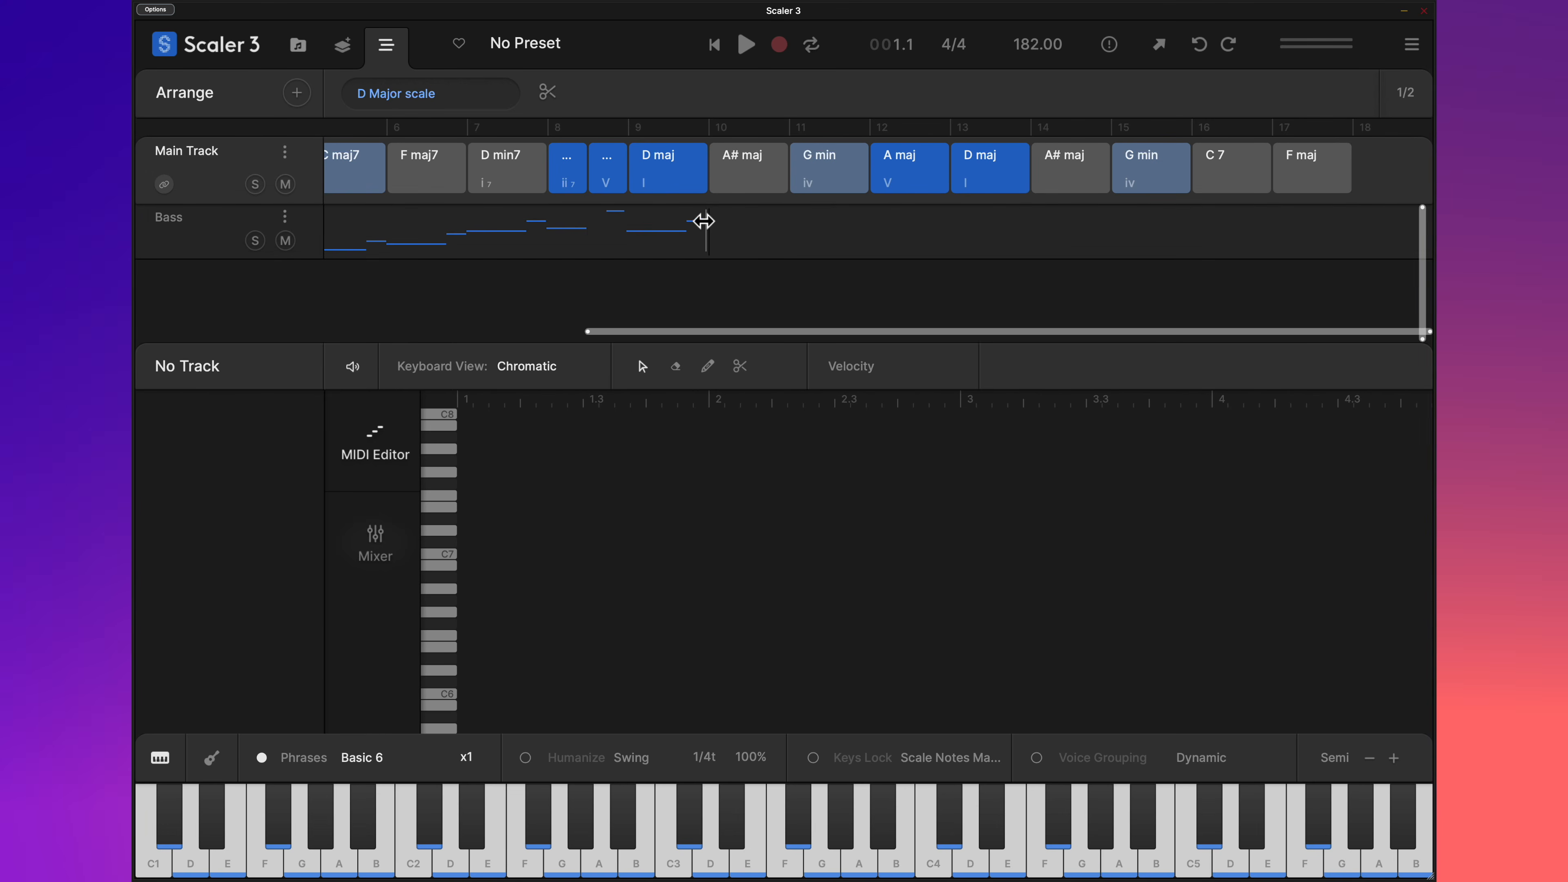
click(704, 224)
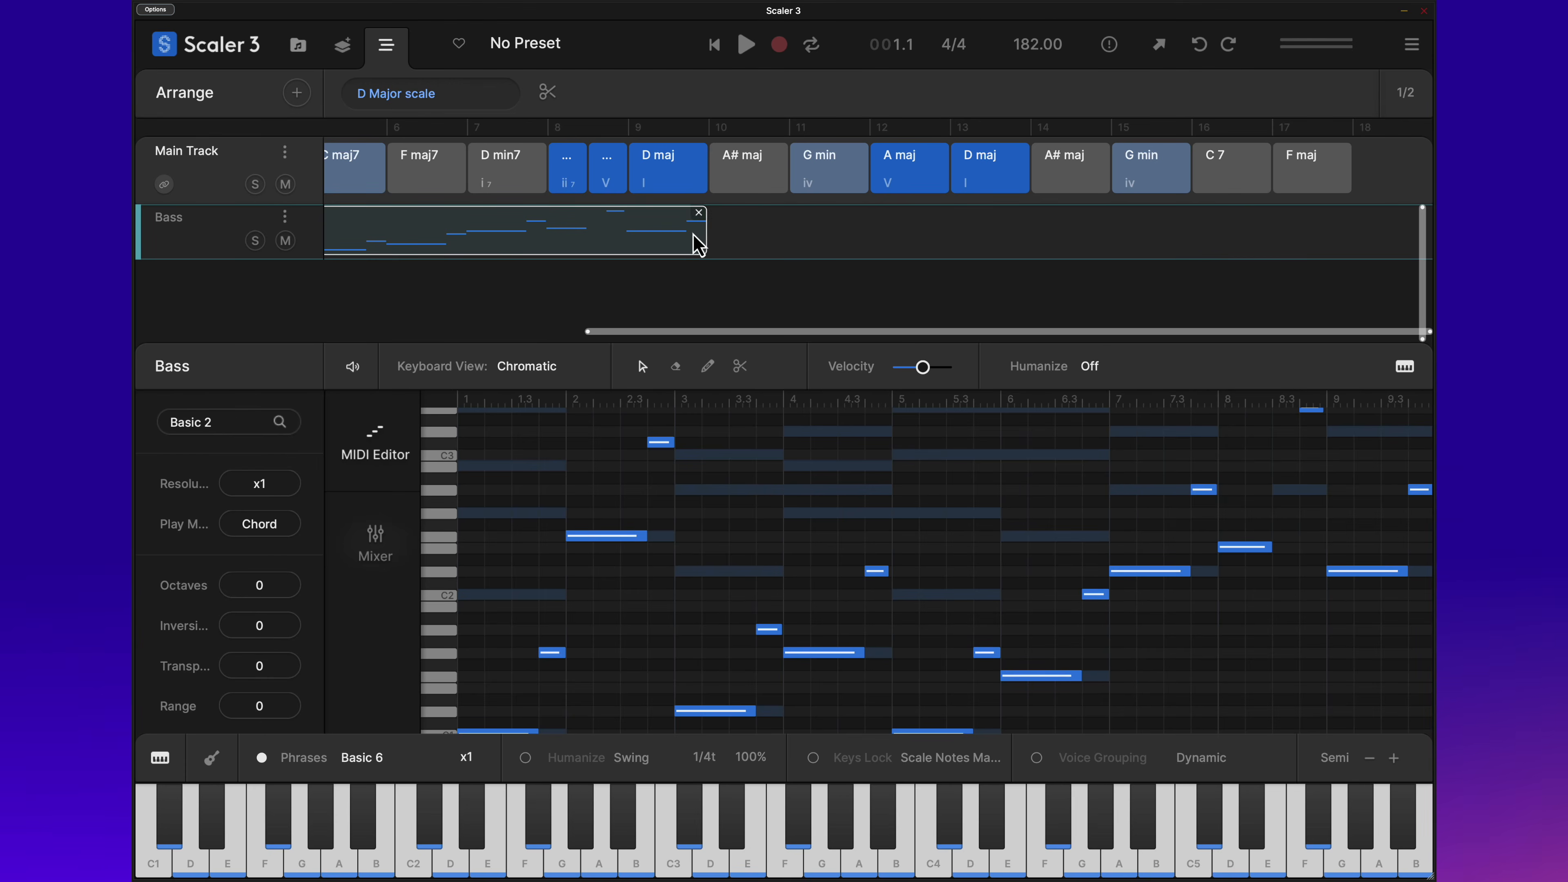
drag(701, 229, 1277, 253)
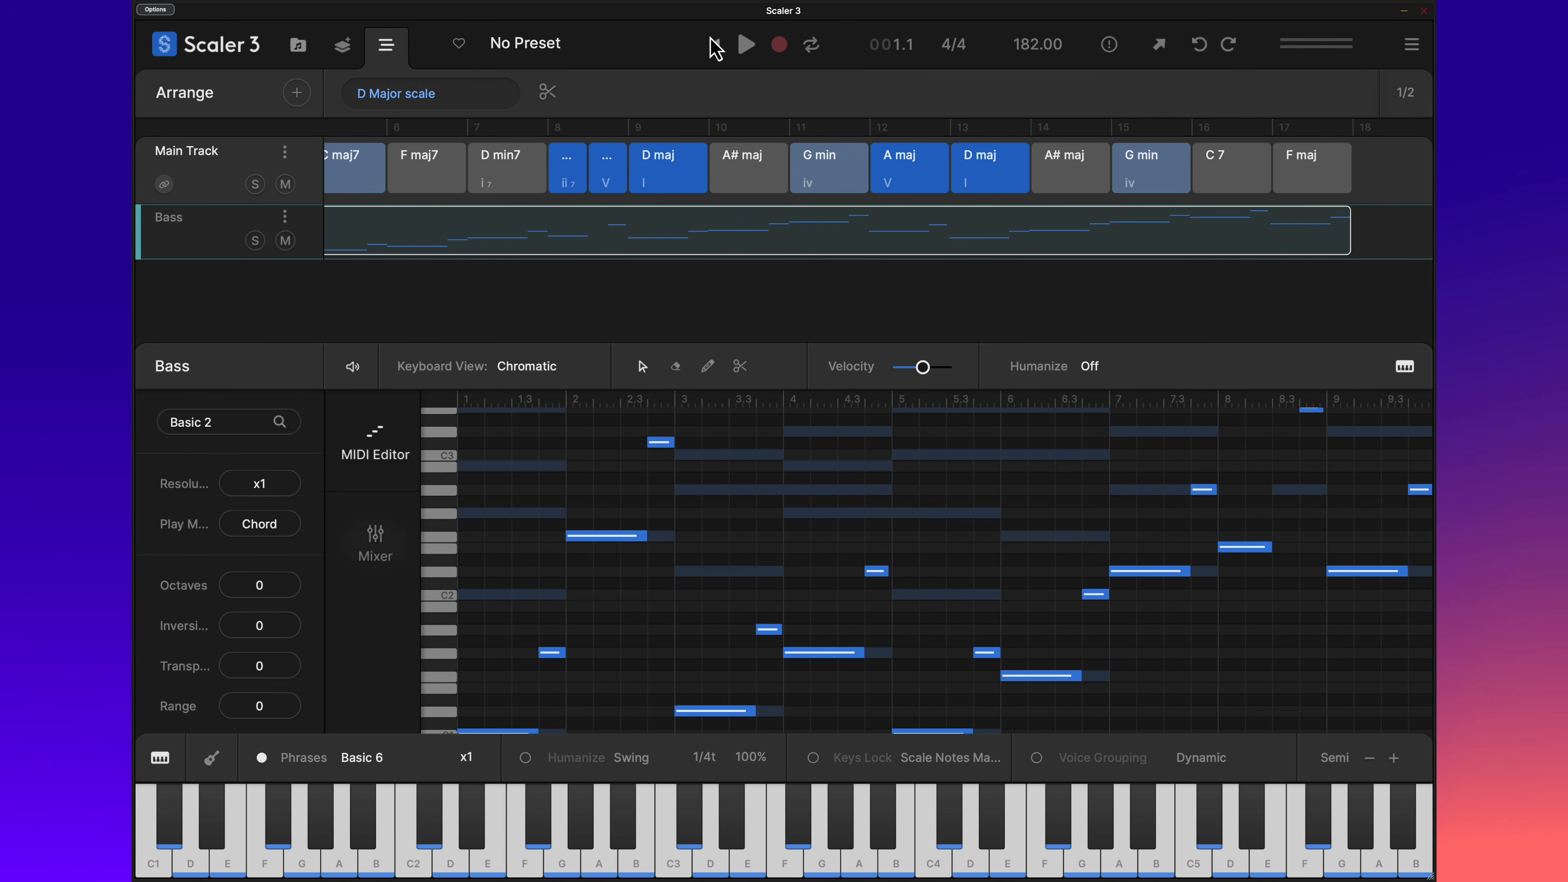
Step: Play the arrangement with the extended bass from bar 6, and replay it from the A# maj chord at bar 10
click(447, 127)
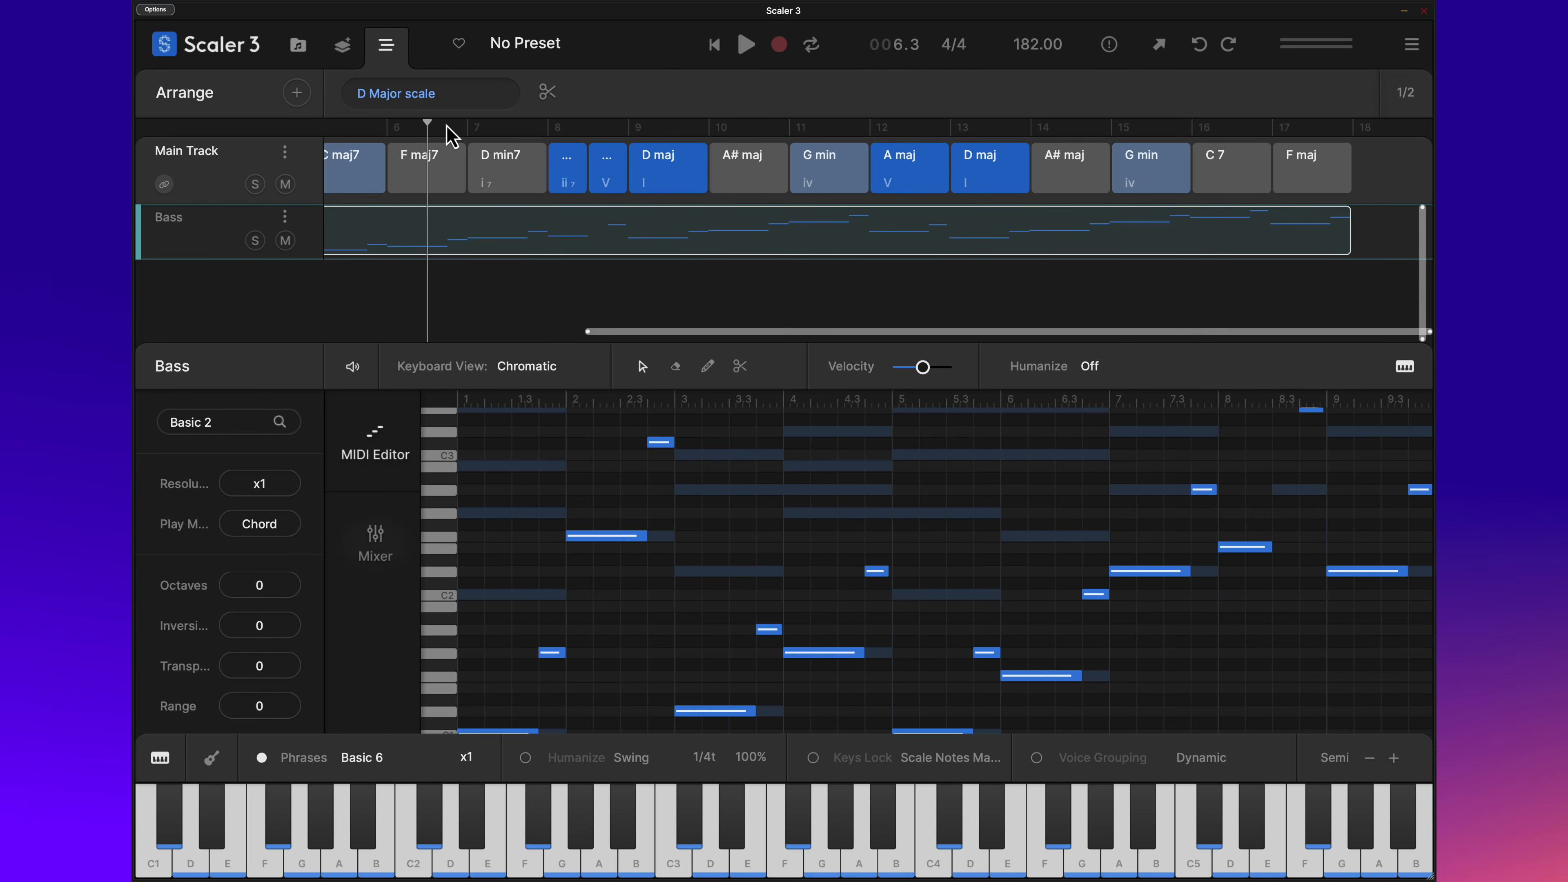
click(393, 128)
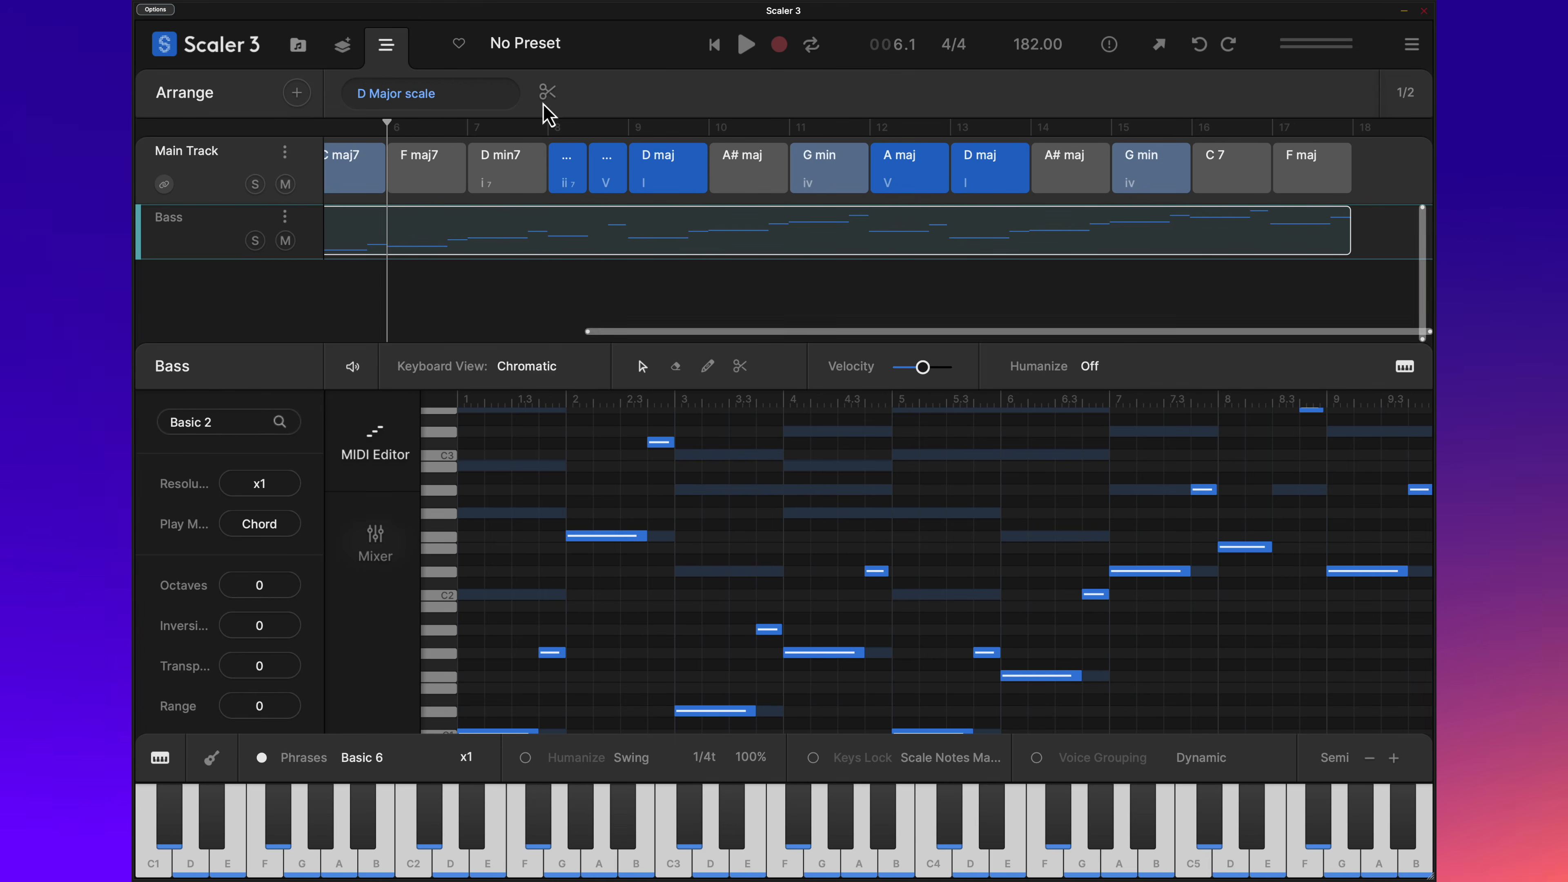
click(738, 48)
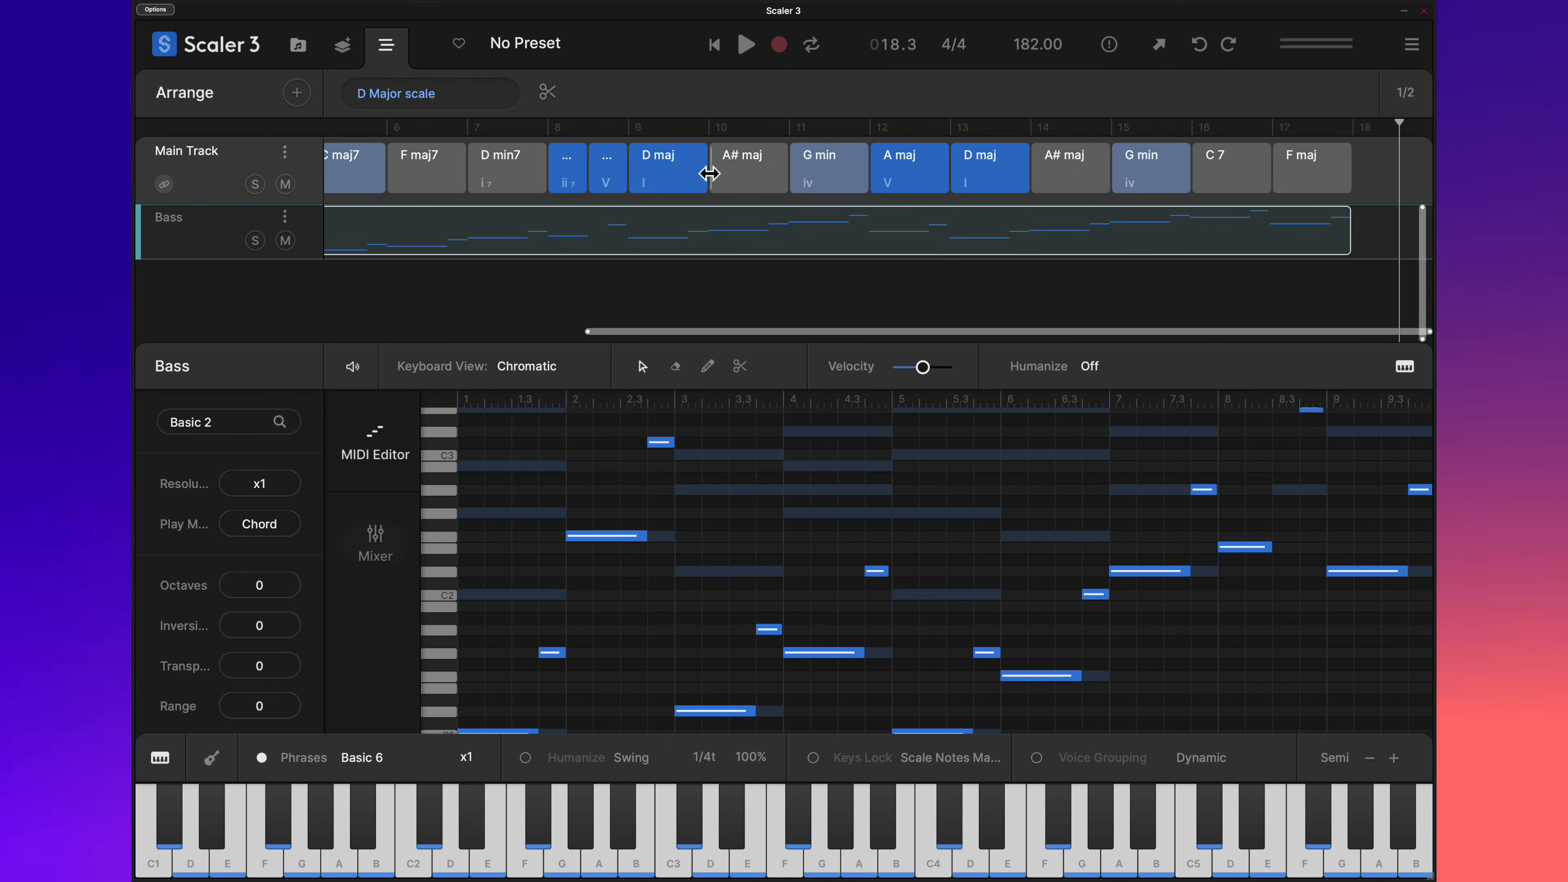
click(730, 162)
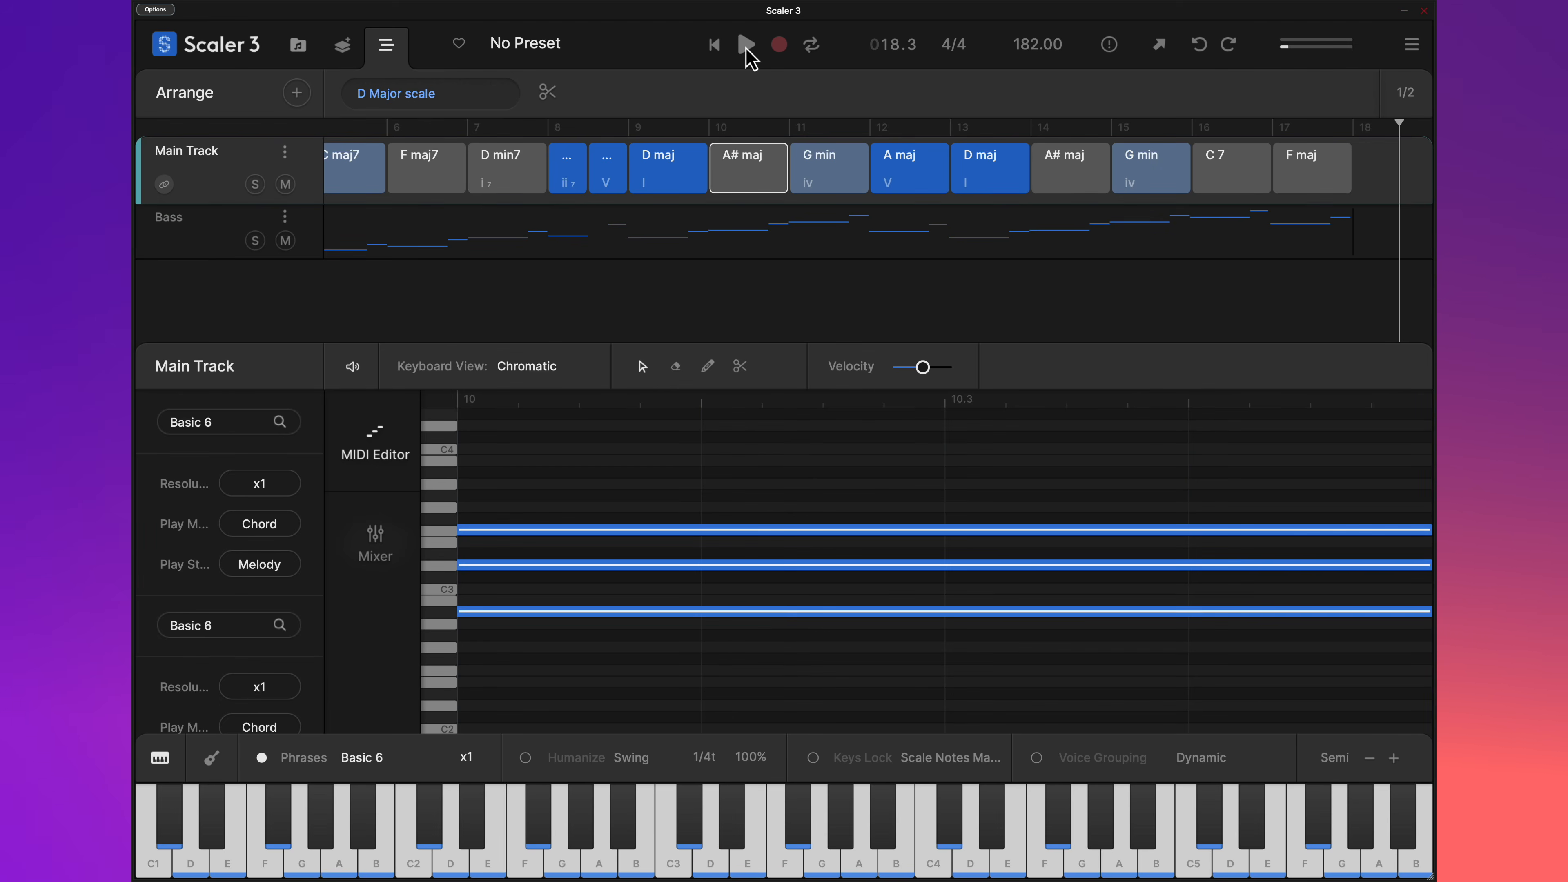
click(725, 124)
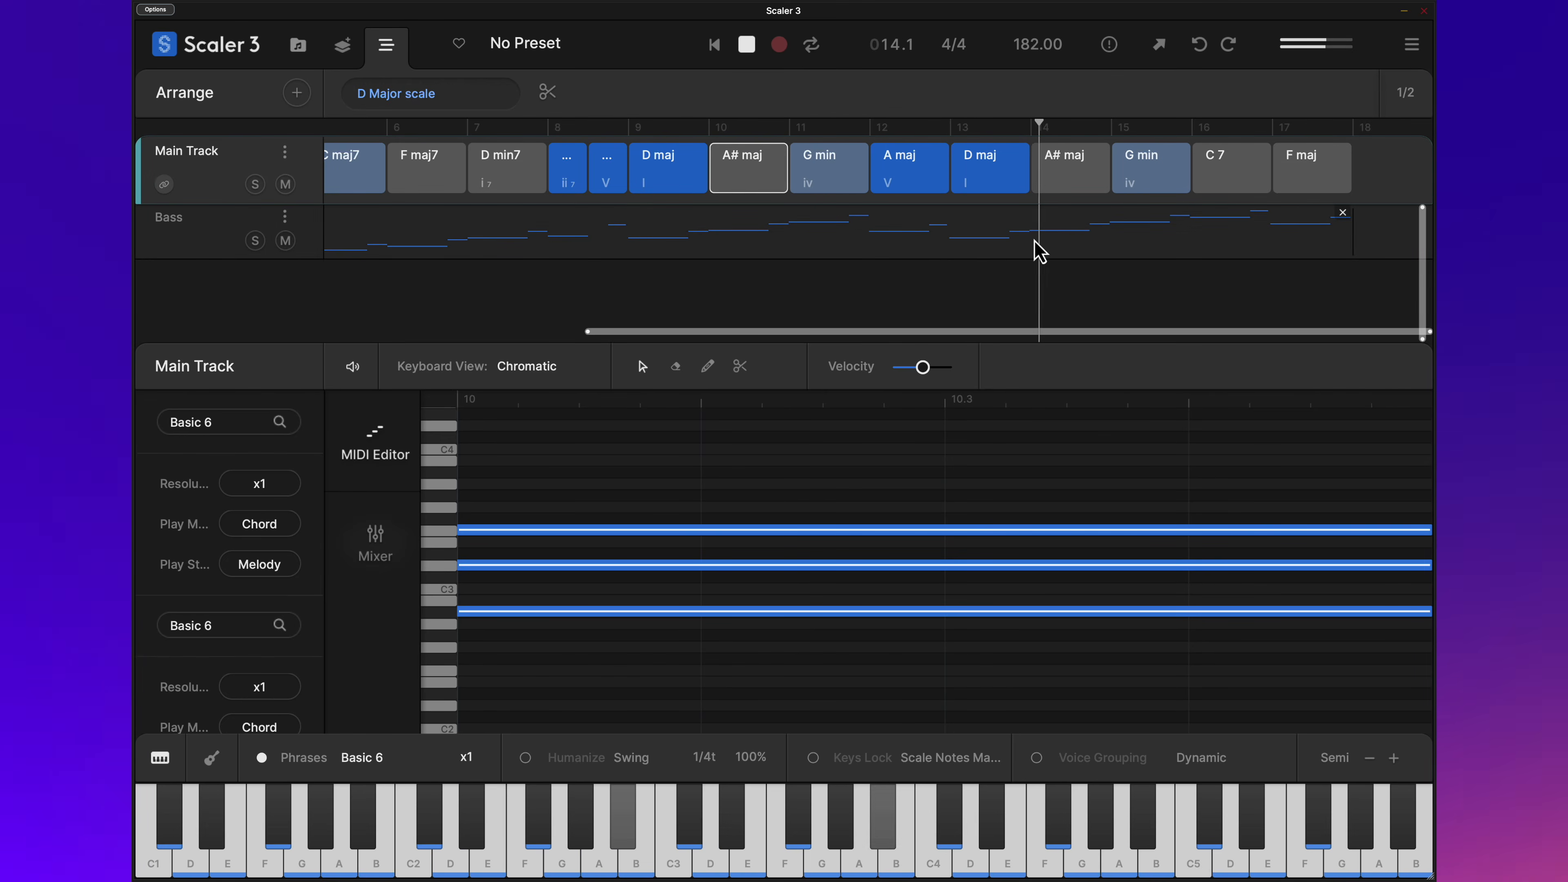
key(space)
Step: Select the high Bass notes from bar 15 onward, set the Bass clip's Octaves to -1 and play back the closing section
click(1068, 250)
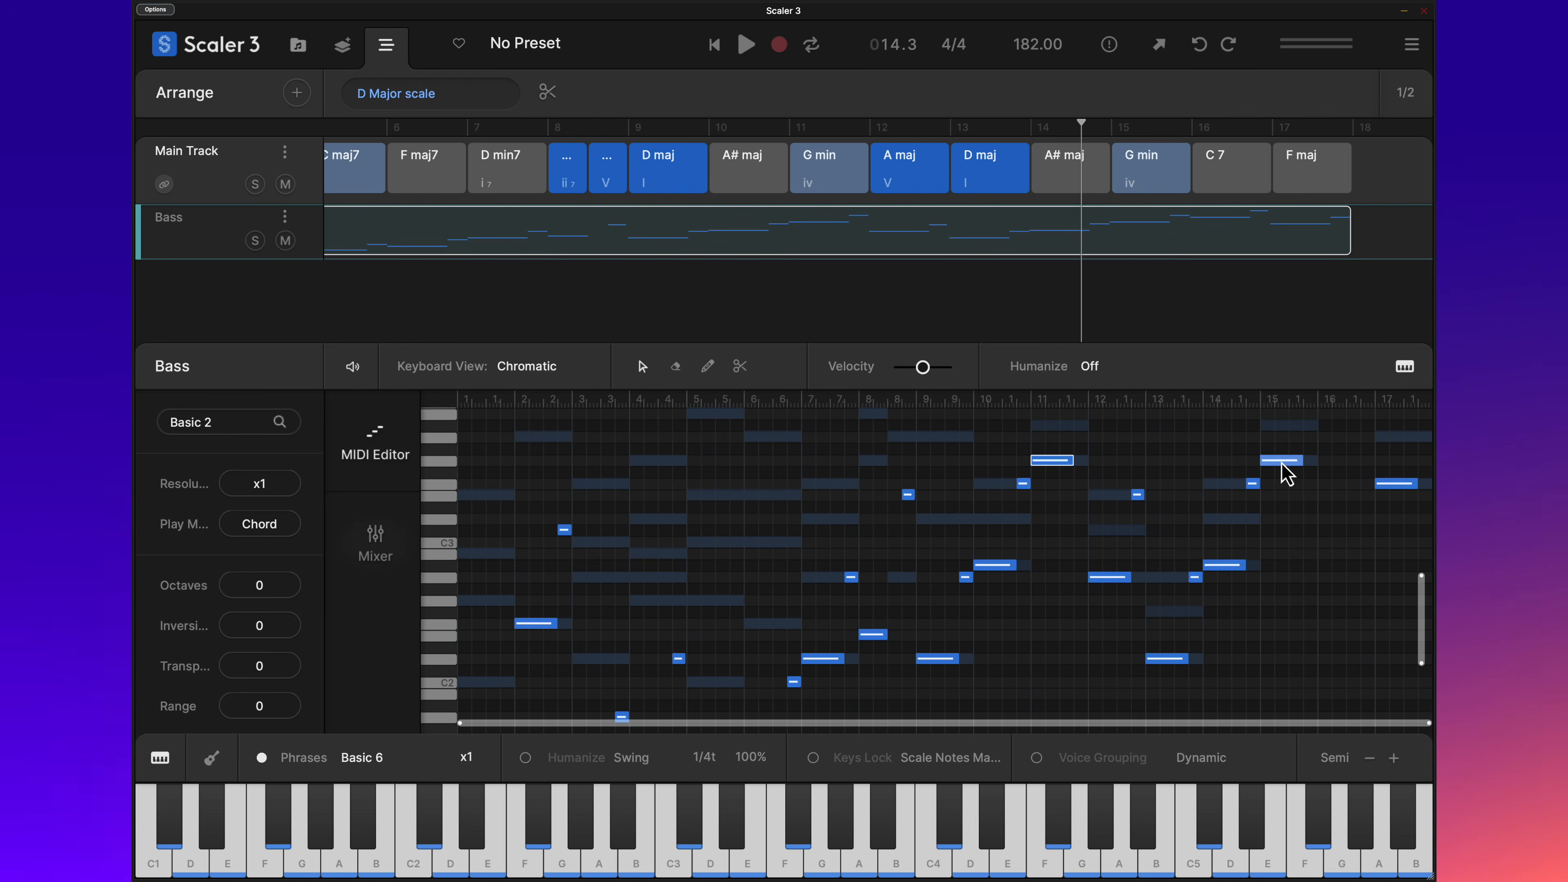
scroll(1320, 507, up, 3)
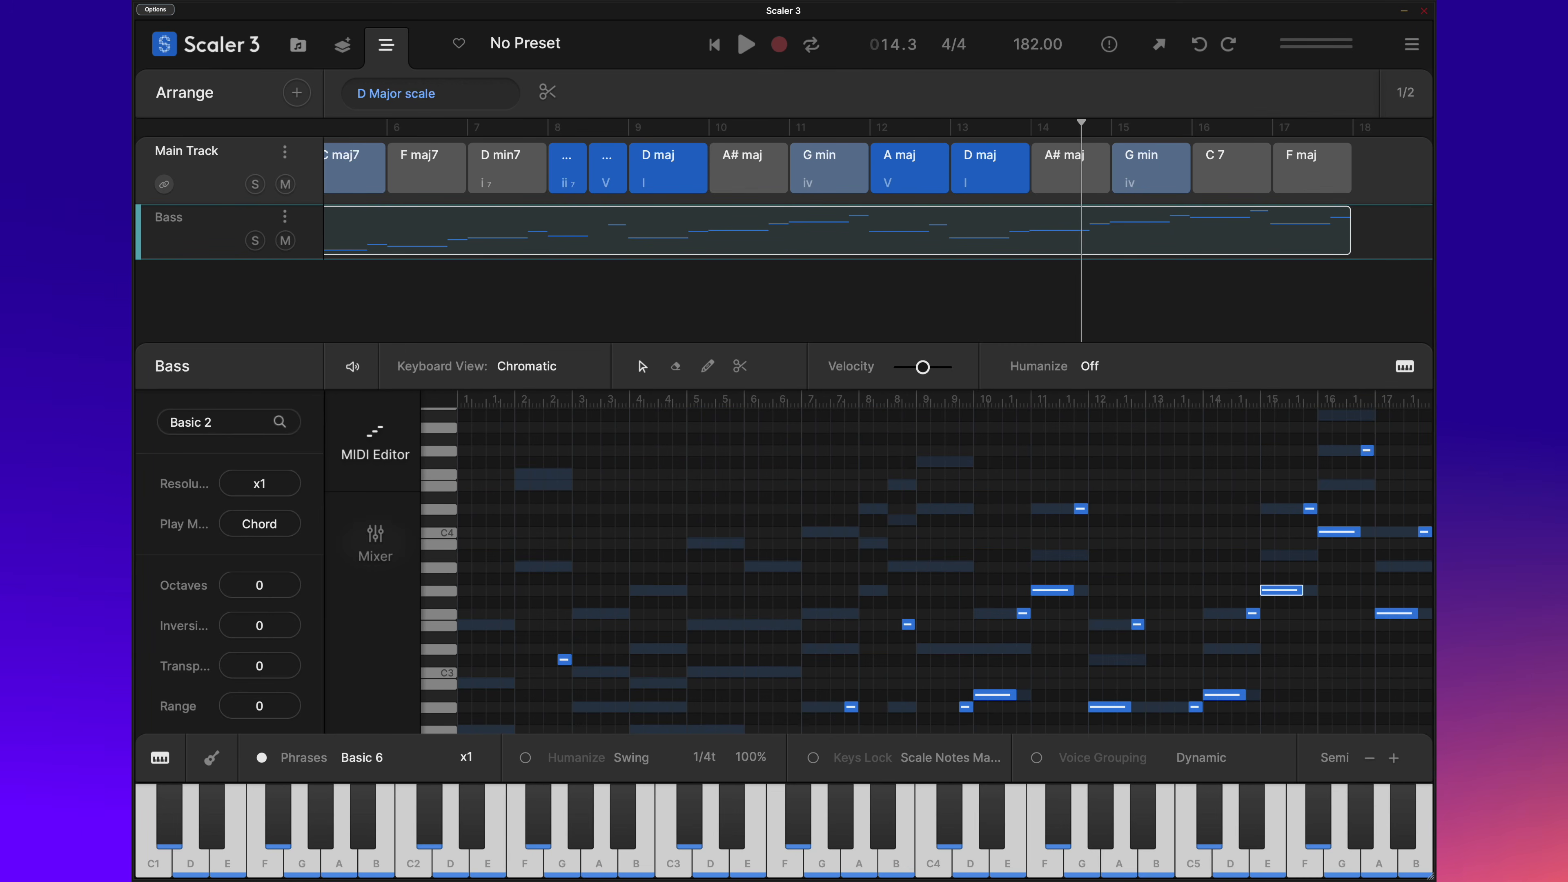
drag(1421, 624, 1410, 682)
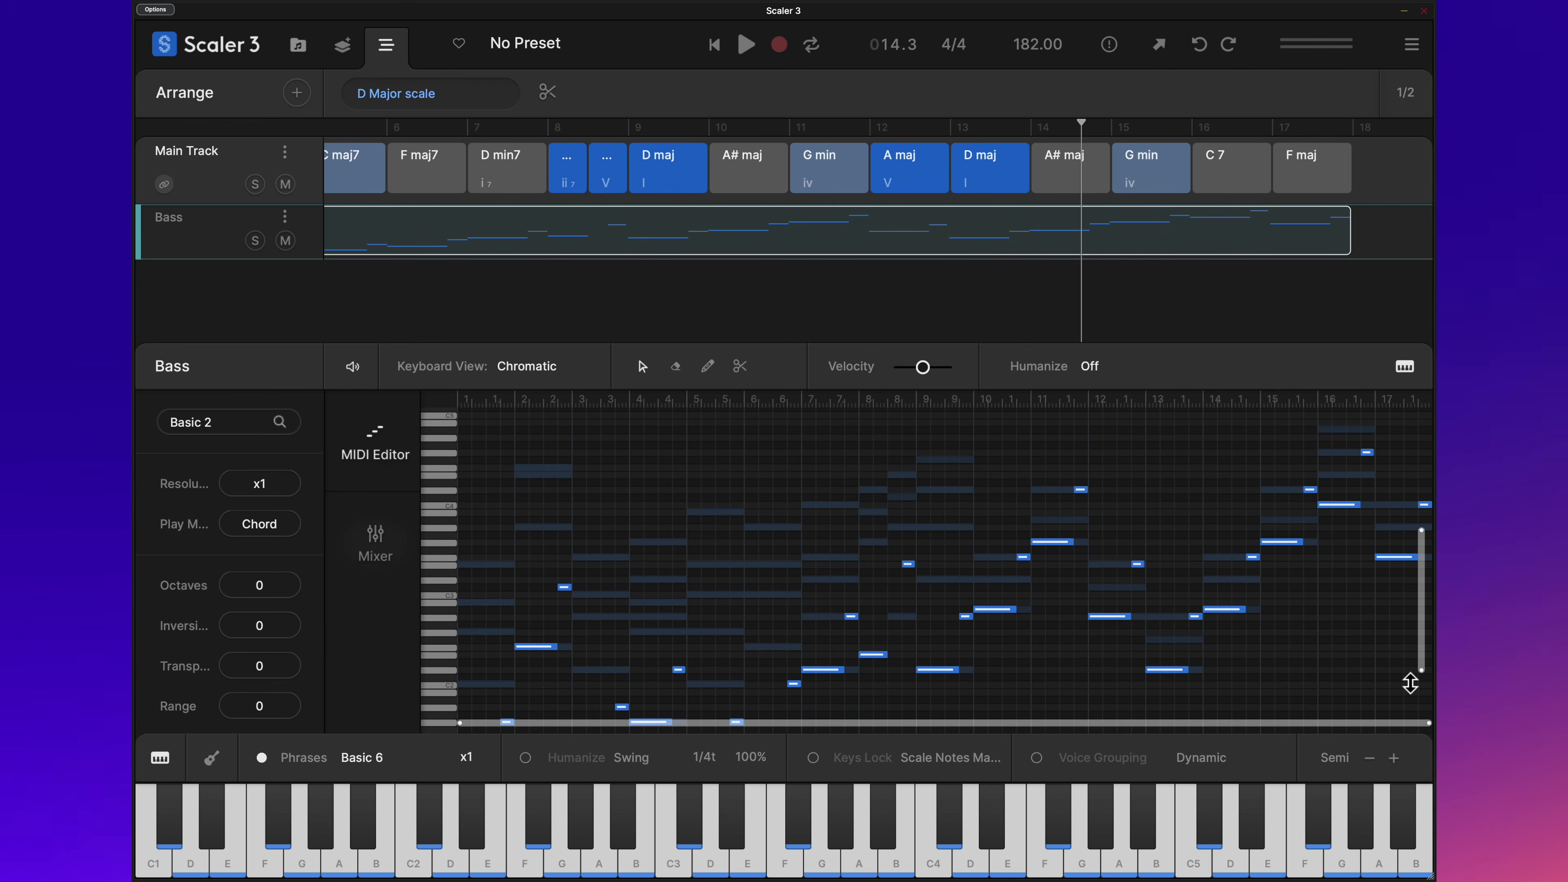
drag(1264, 434, 1423, 584)
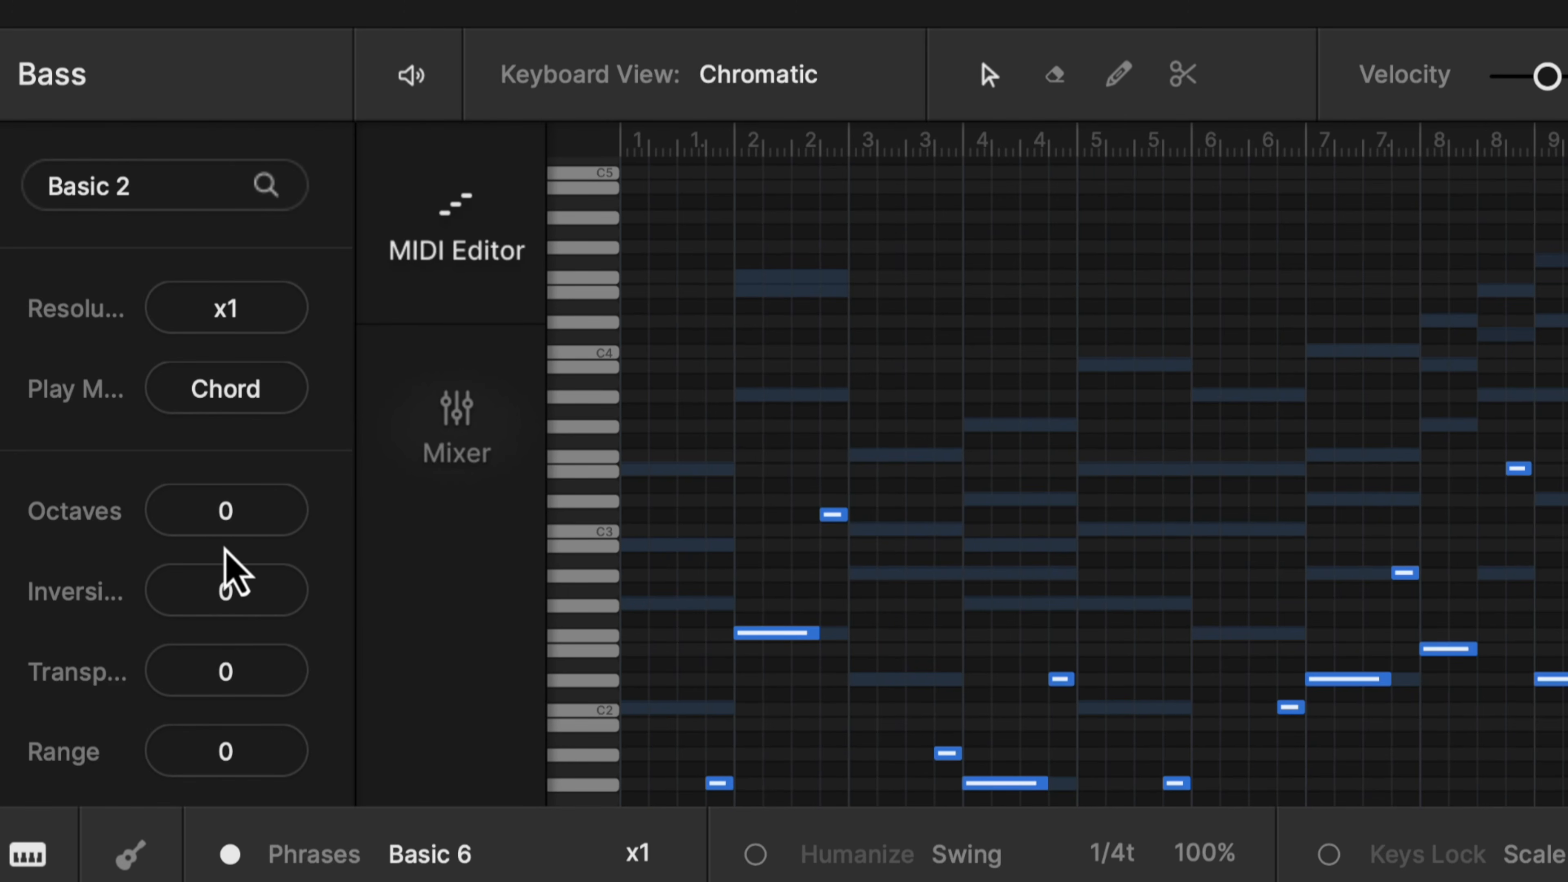
drag(223, 548, 224, 561)
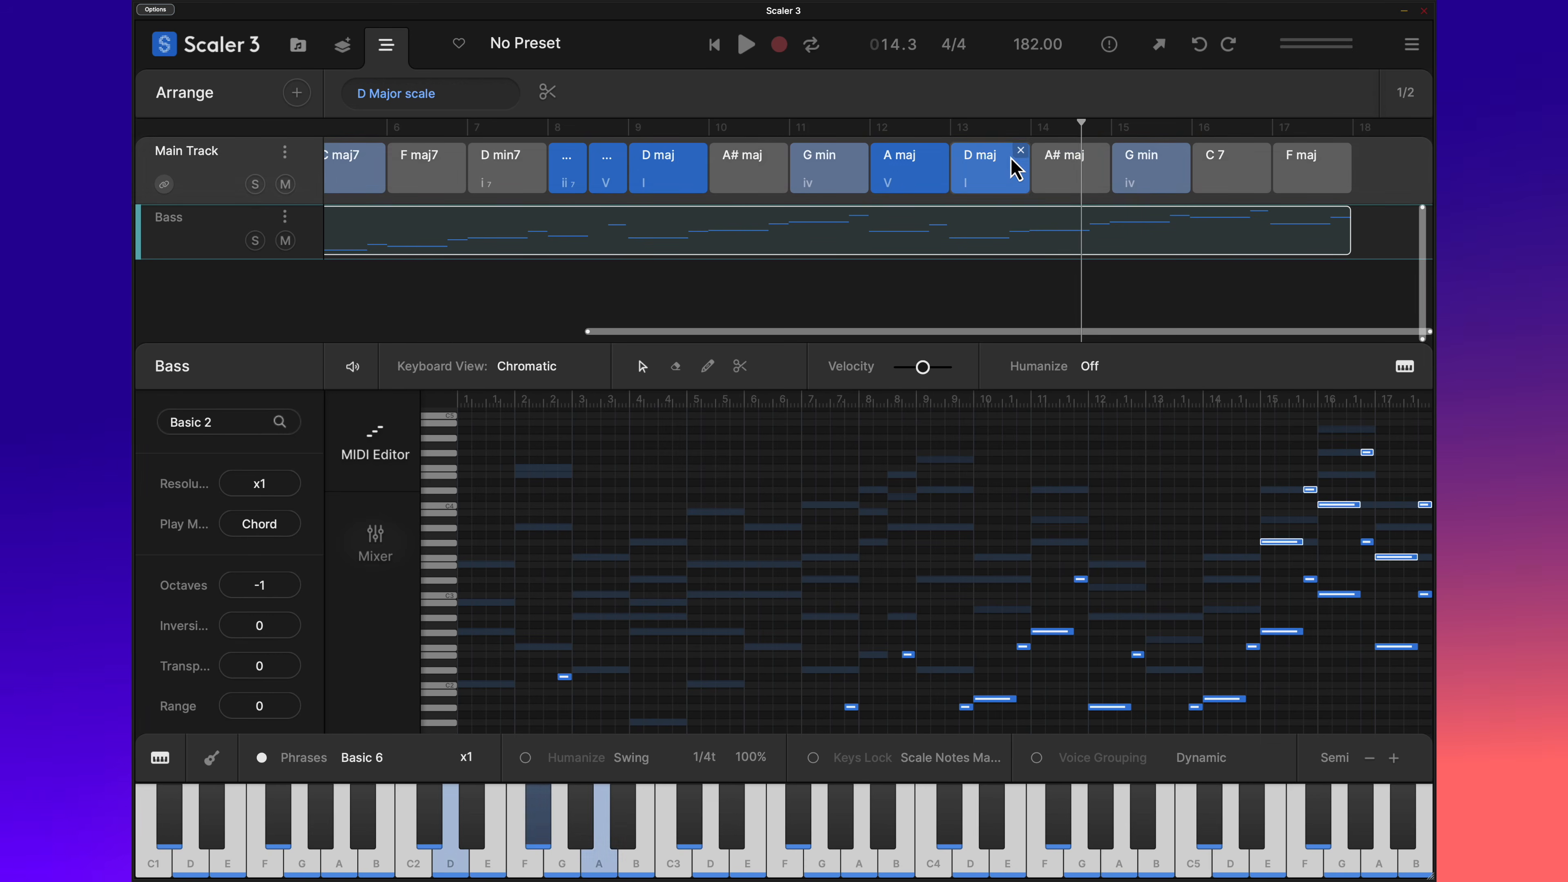
click(1020, 131)
key(space)
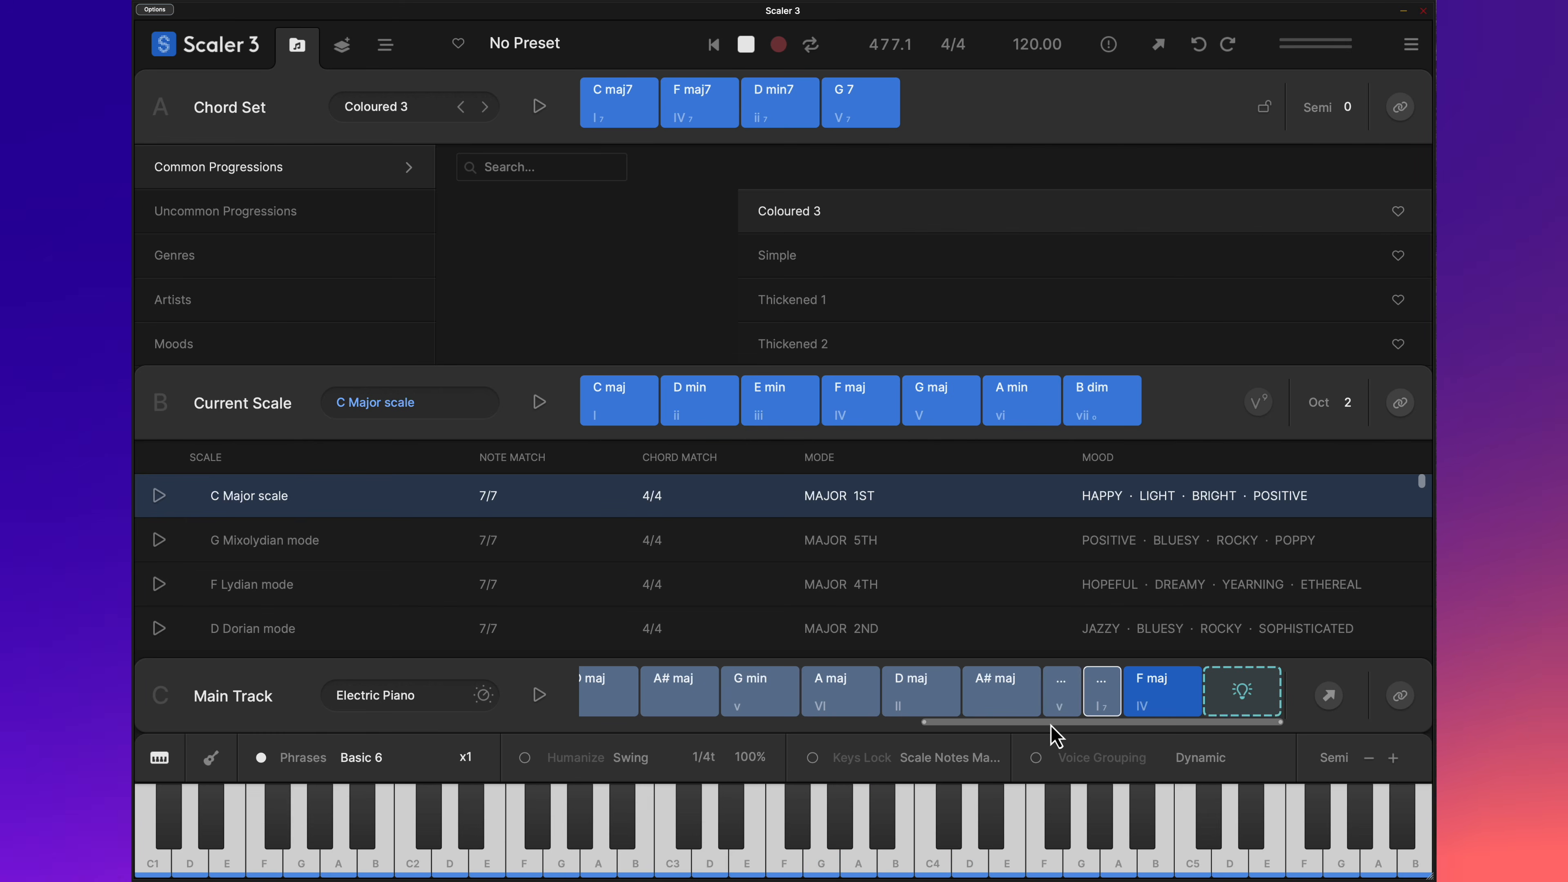
Step: Show the I-IV-ii-V (Happy) Common Progressions chord sets and transpose the Coloured 3 set to +5 semitones
drag(1052, 723, 684, 723)
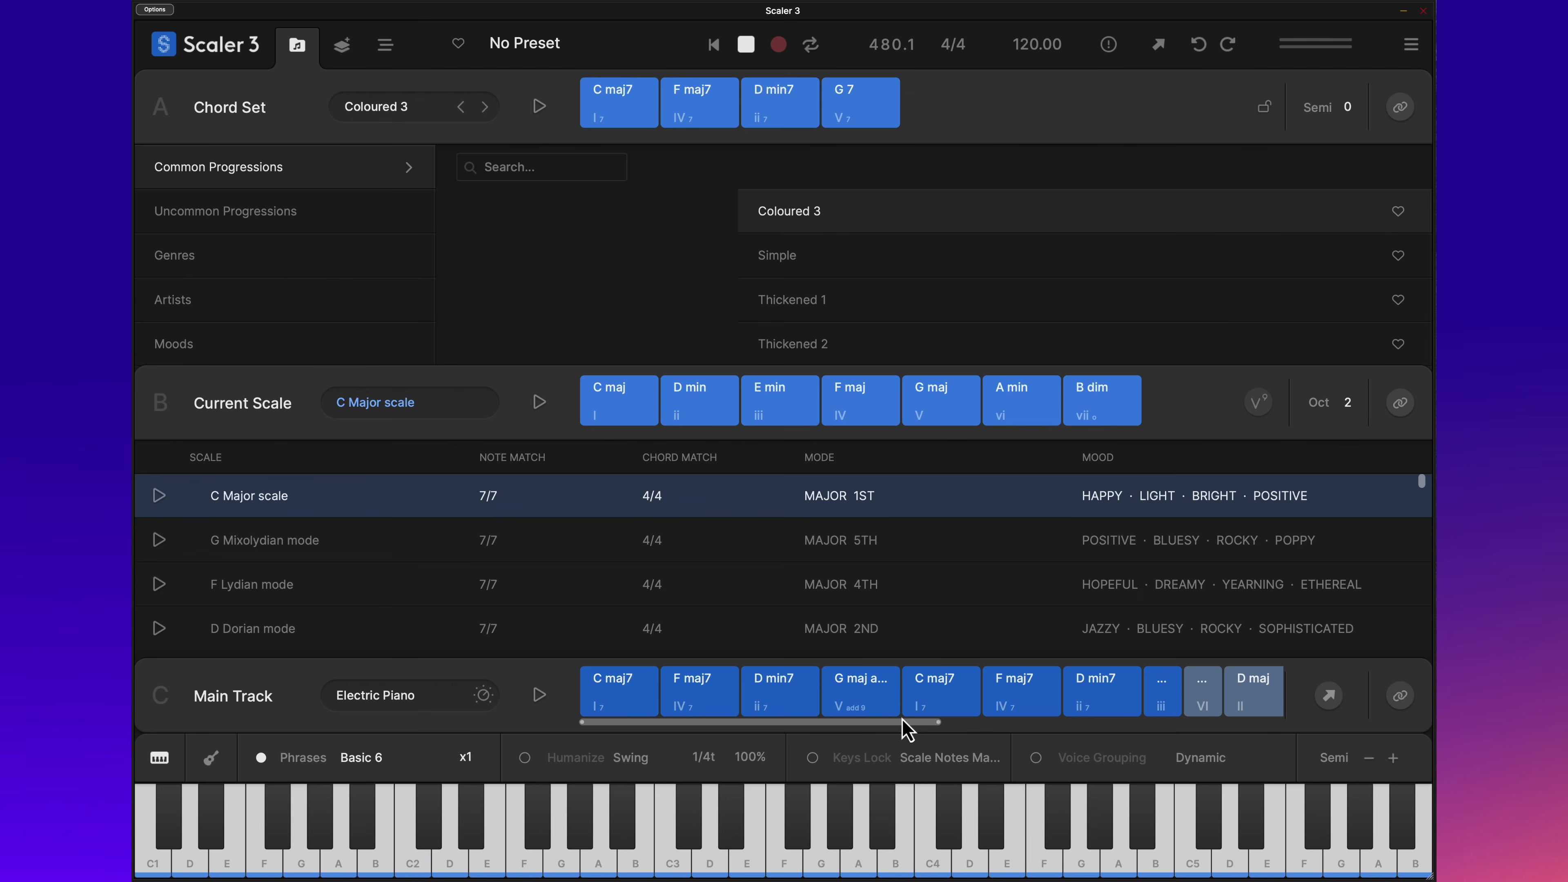
drag(906, 730, 1313, 764)
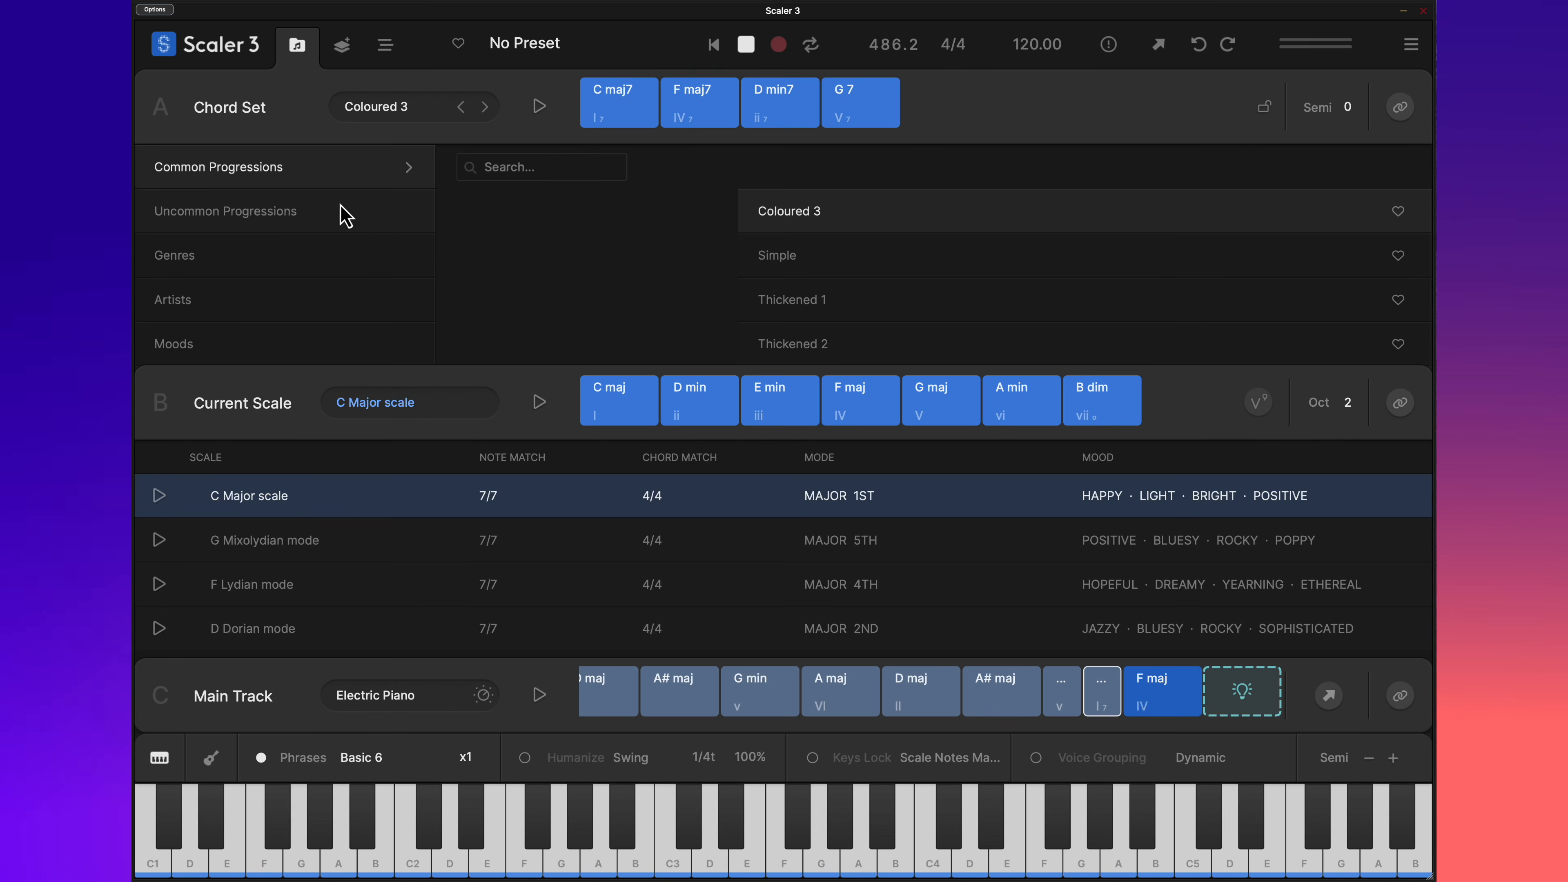
click(316, 175)
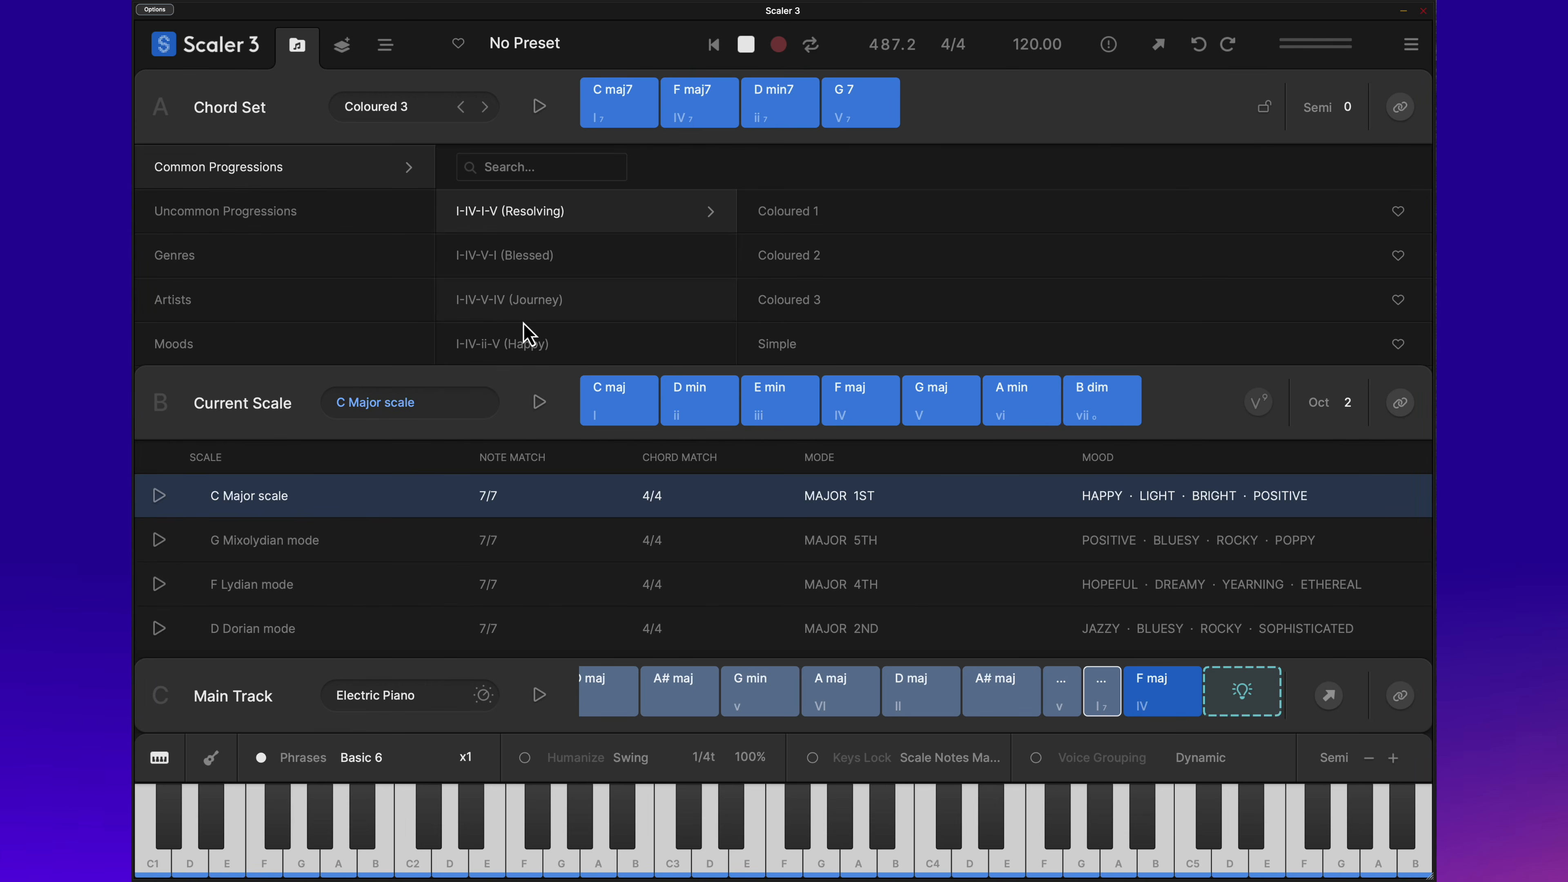
click(535, 348)
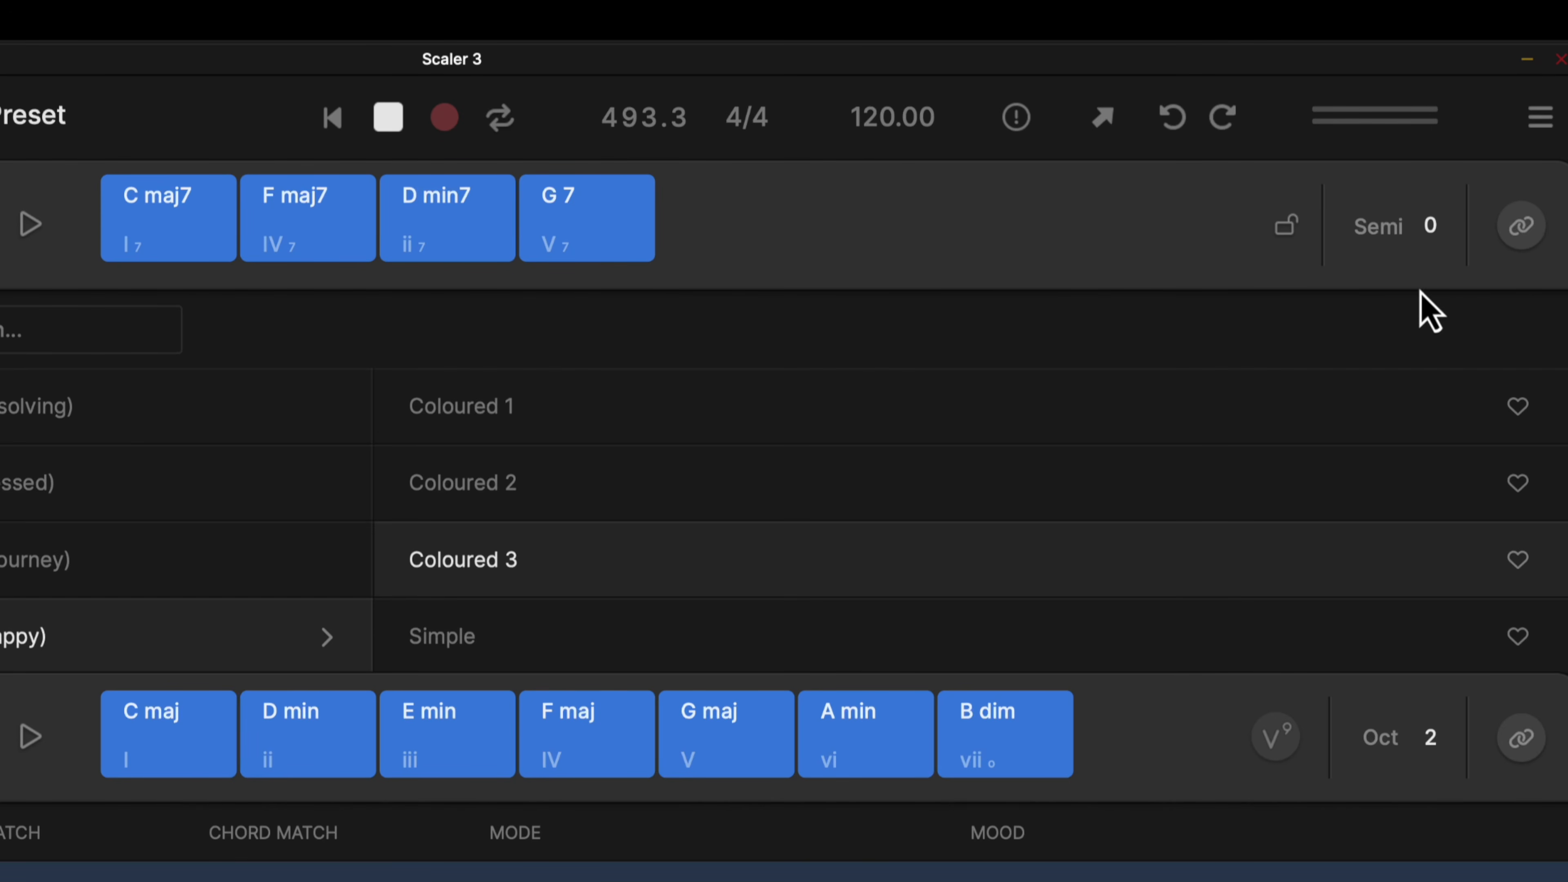
scroll(1425, 275, up, 3)
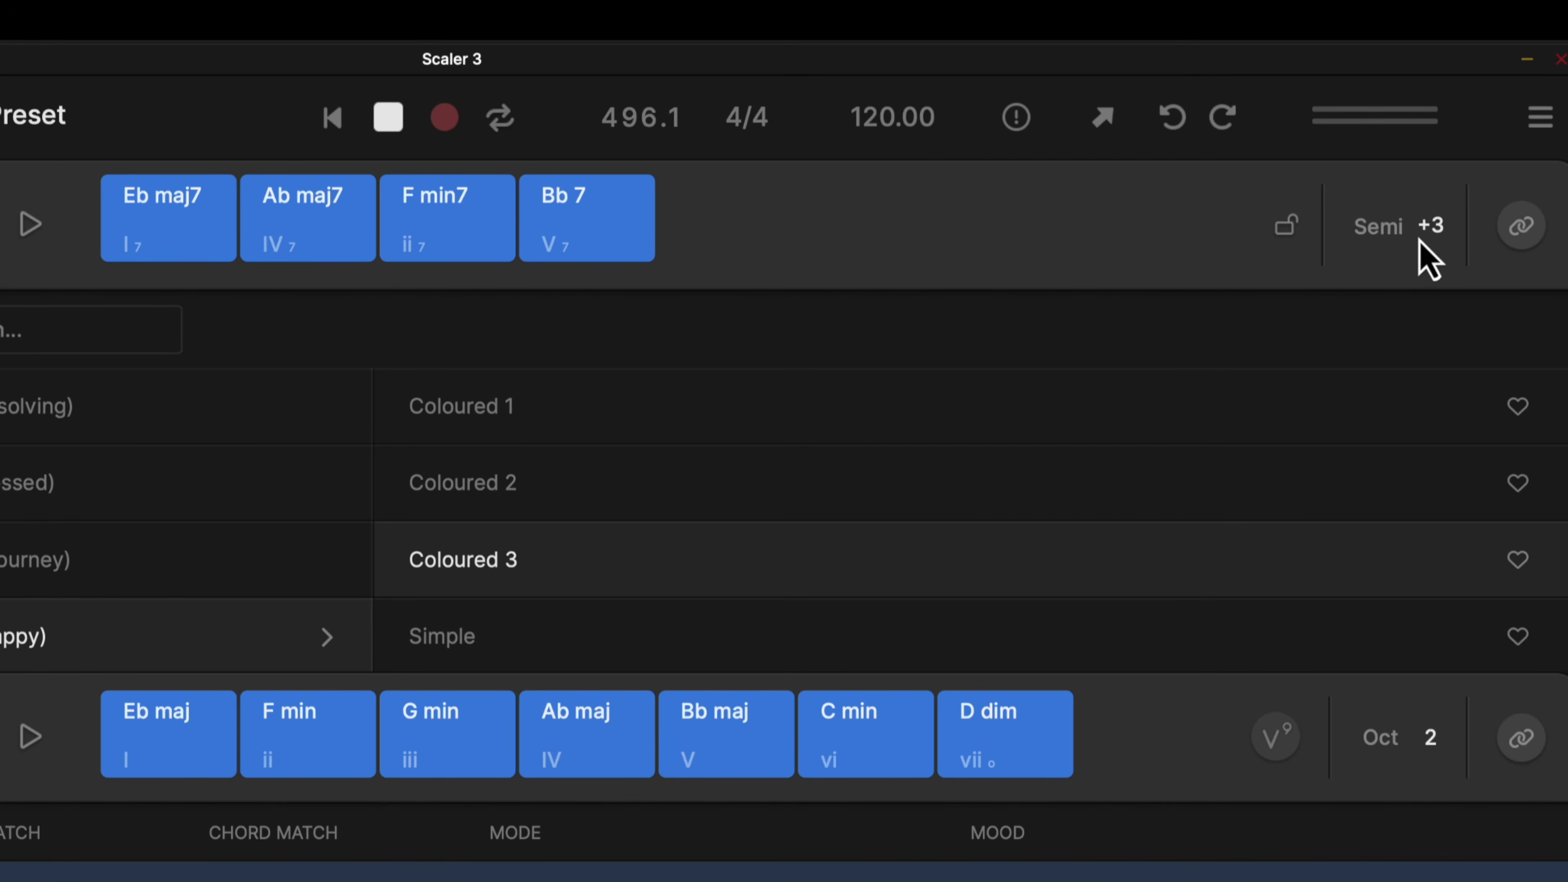
scroll(1427, 263, up, 2)
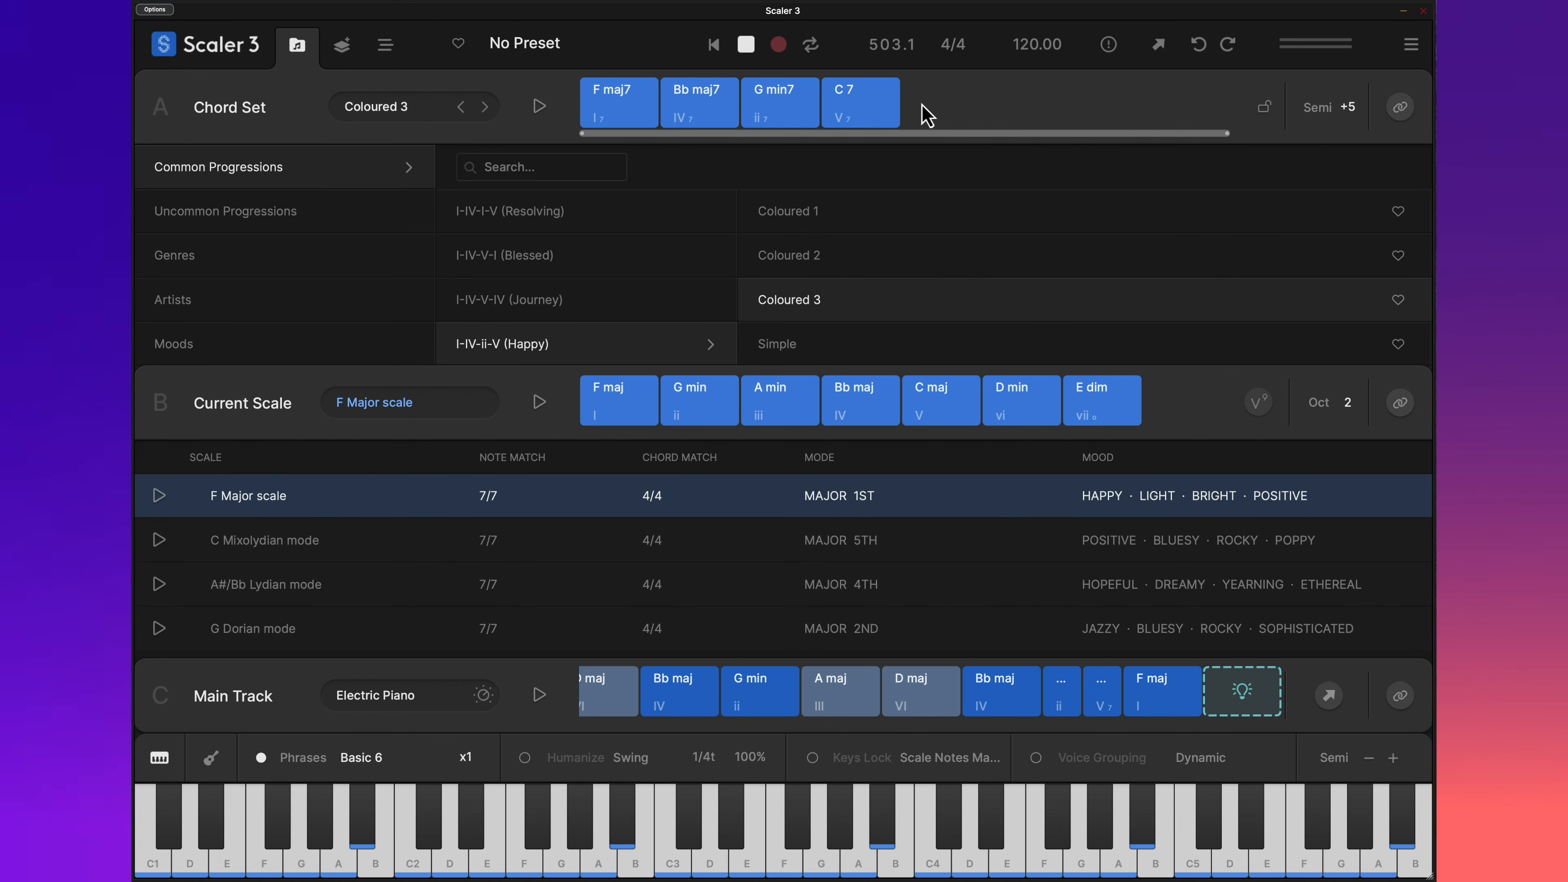
Step: Append Bb maj7, G min7 and C 7 from Coloured 3 to the Main Track, followed by Coloured 1's first three chords
drag(734, 116, 1254, 708)
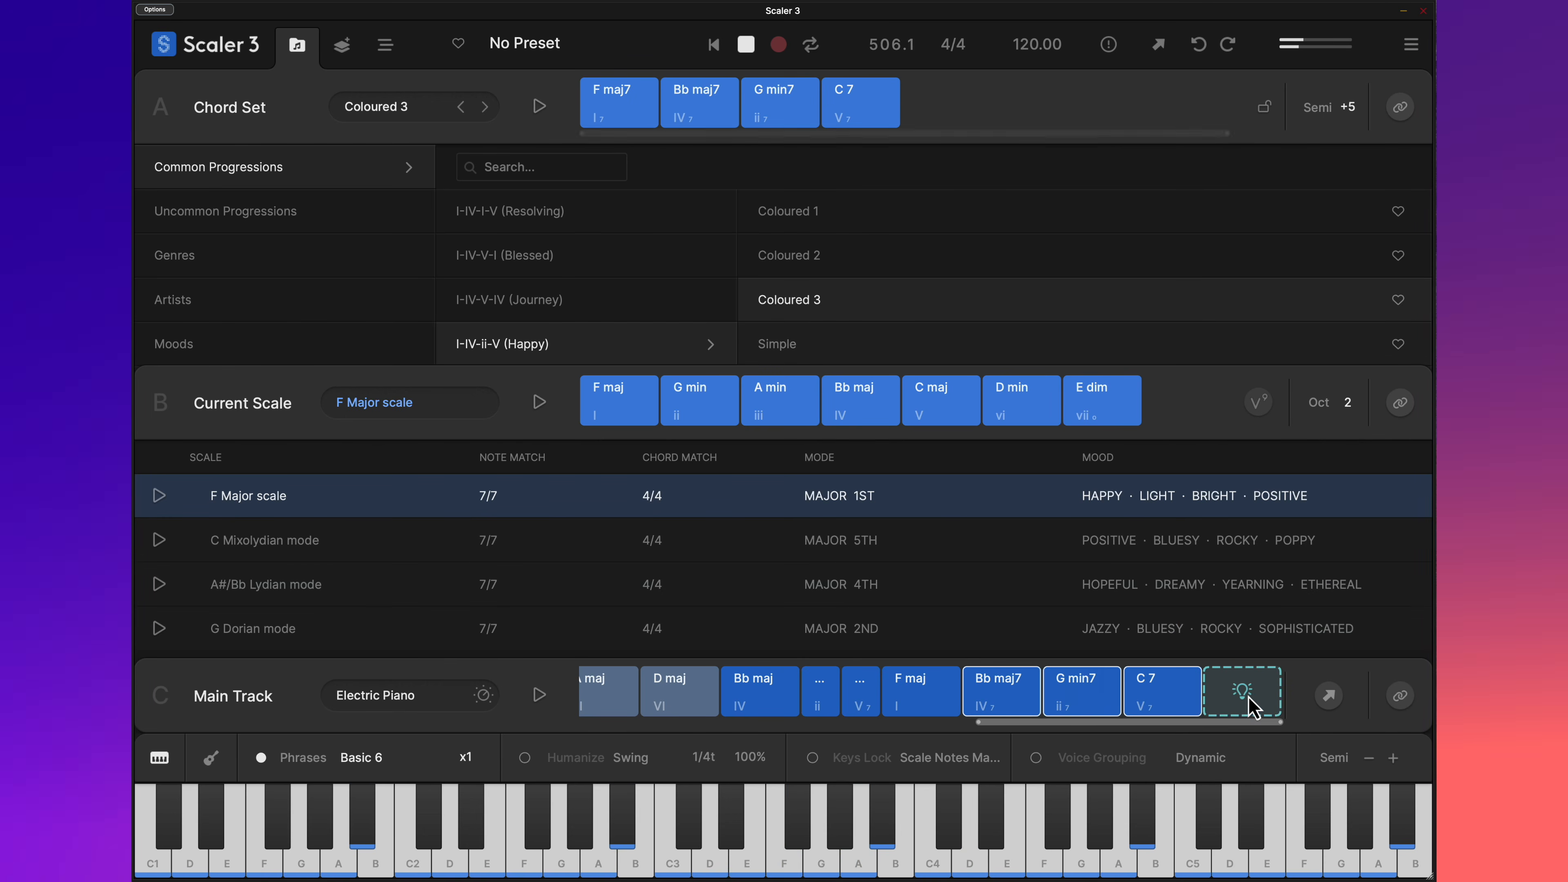
click(795, 212)
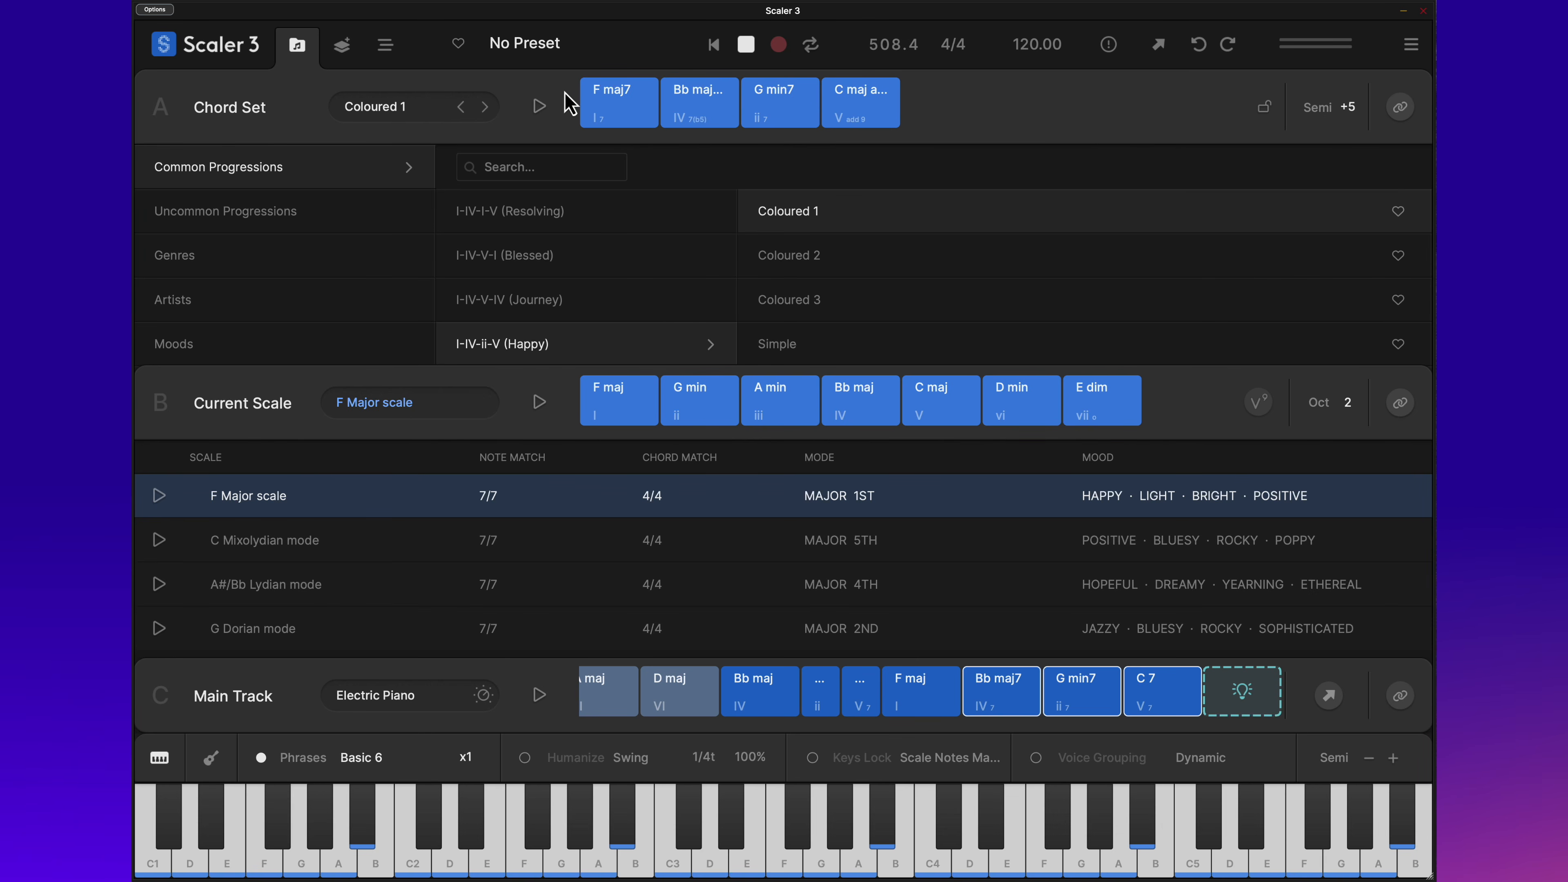
drag(568, 90, 676, 93)
drag(770, 109, 767, 105)
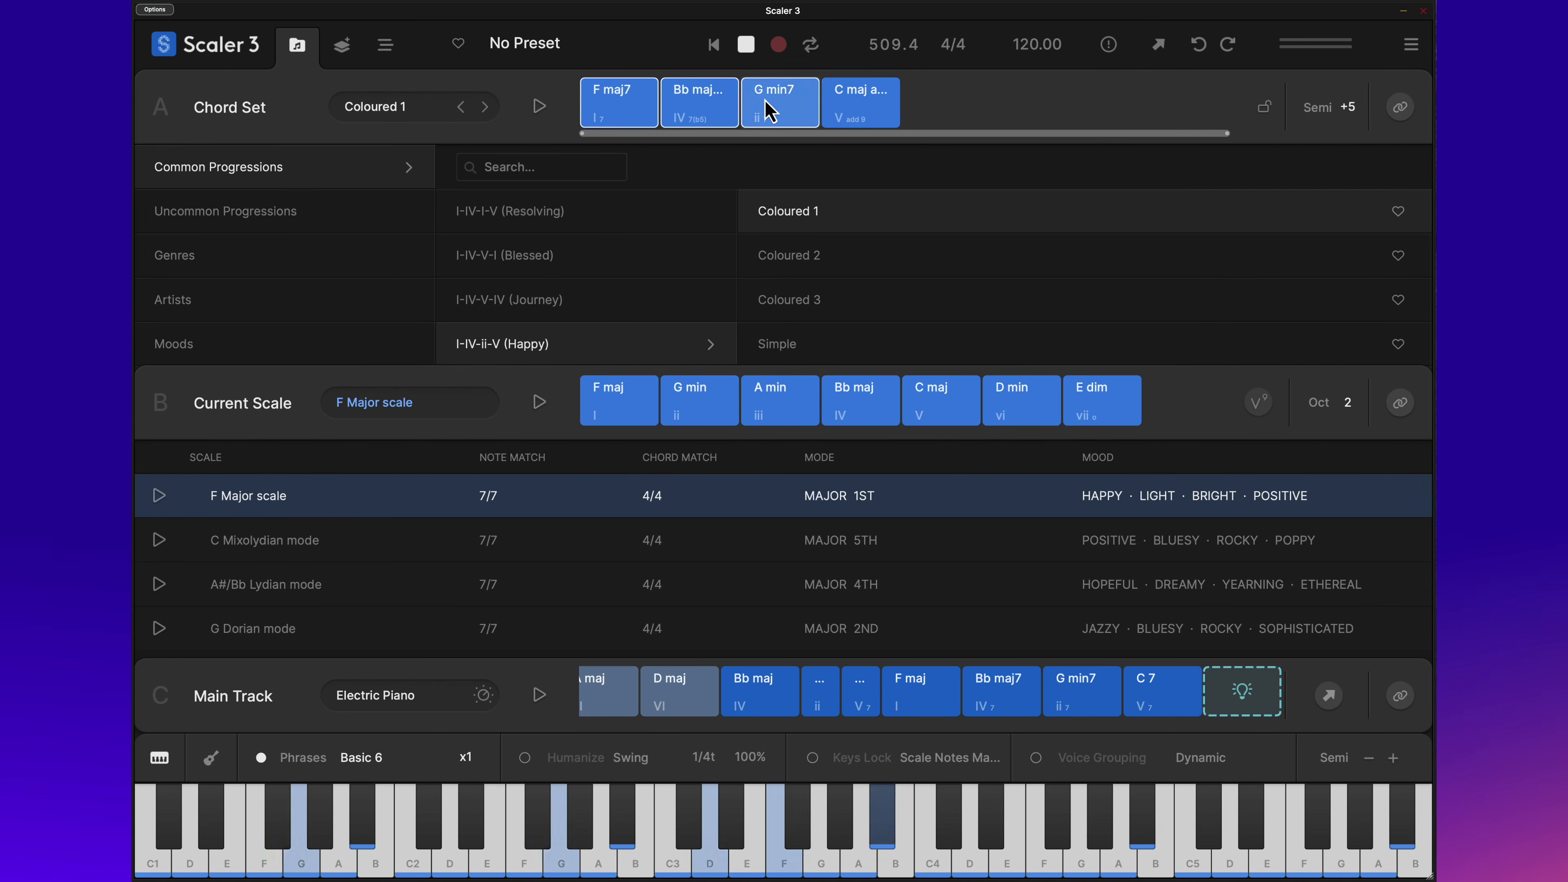
drag(599, 116, 1242, 698)
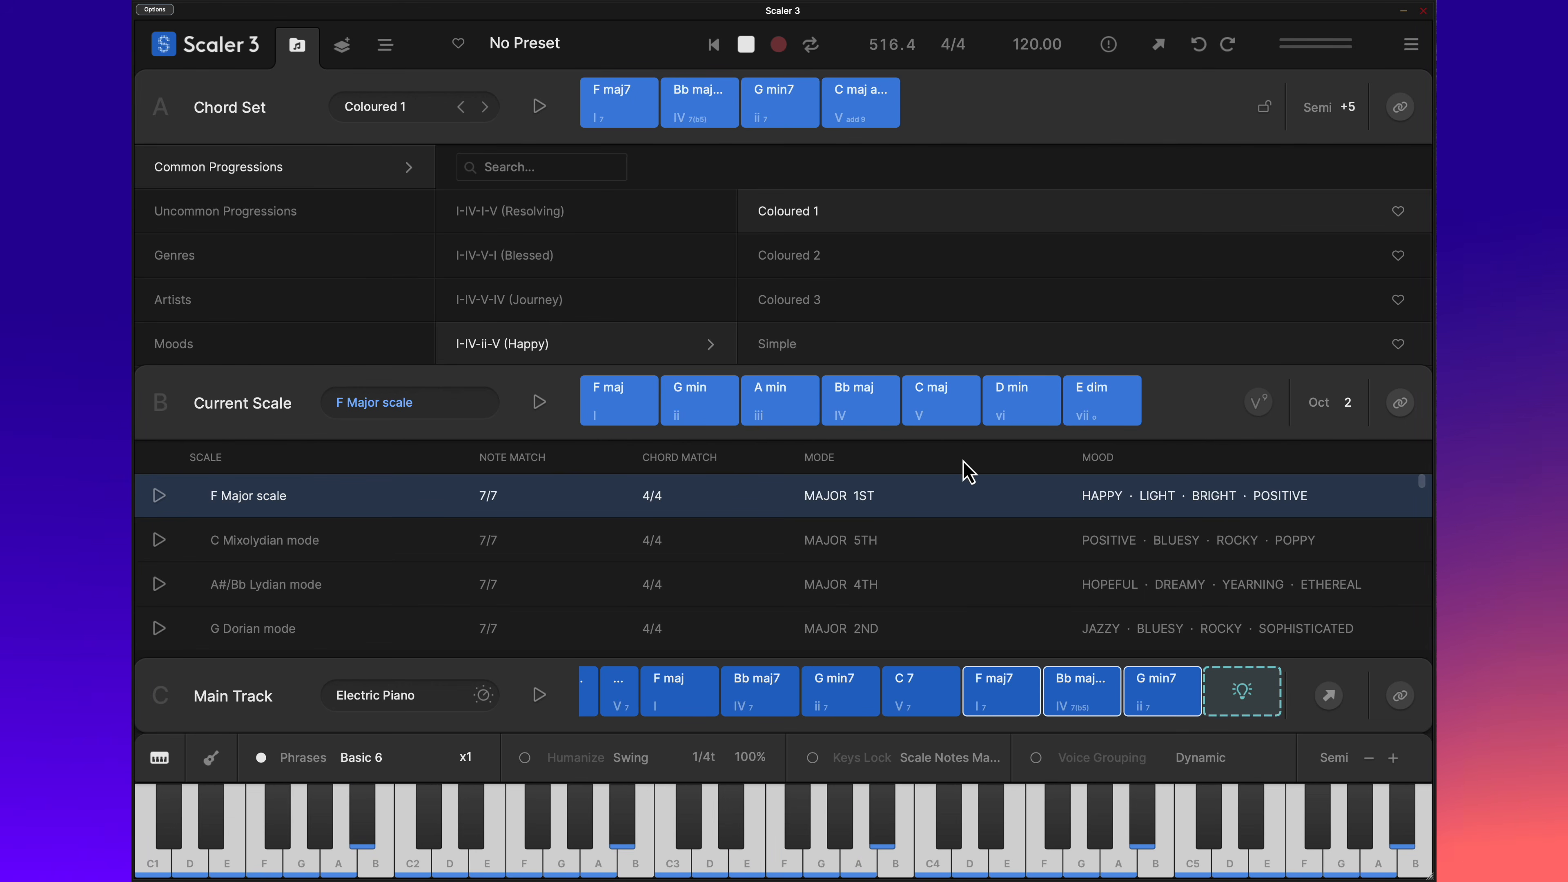
Step: Compare C maj with C maj add 9, and append C maj add 9 and the F Major scale's F maj to the Main Track
click(949, 426)
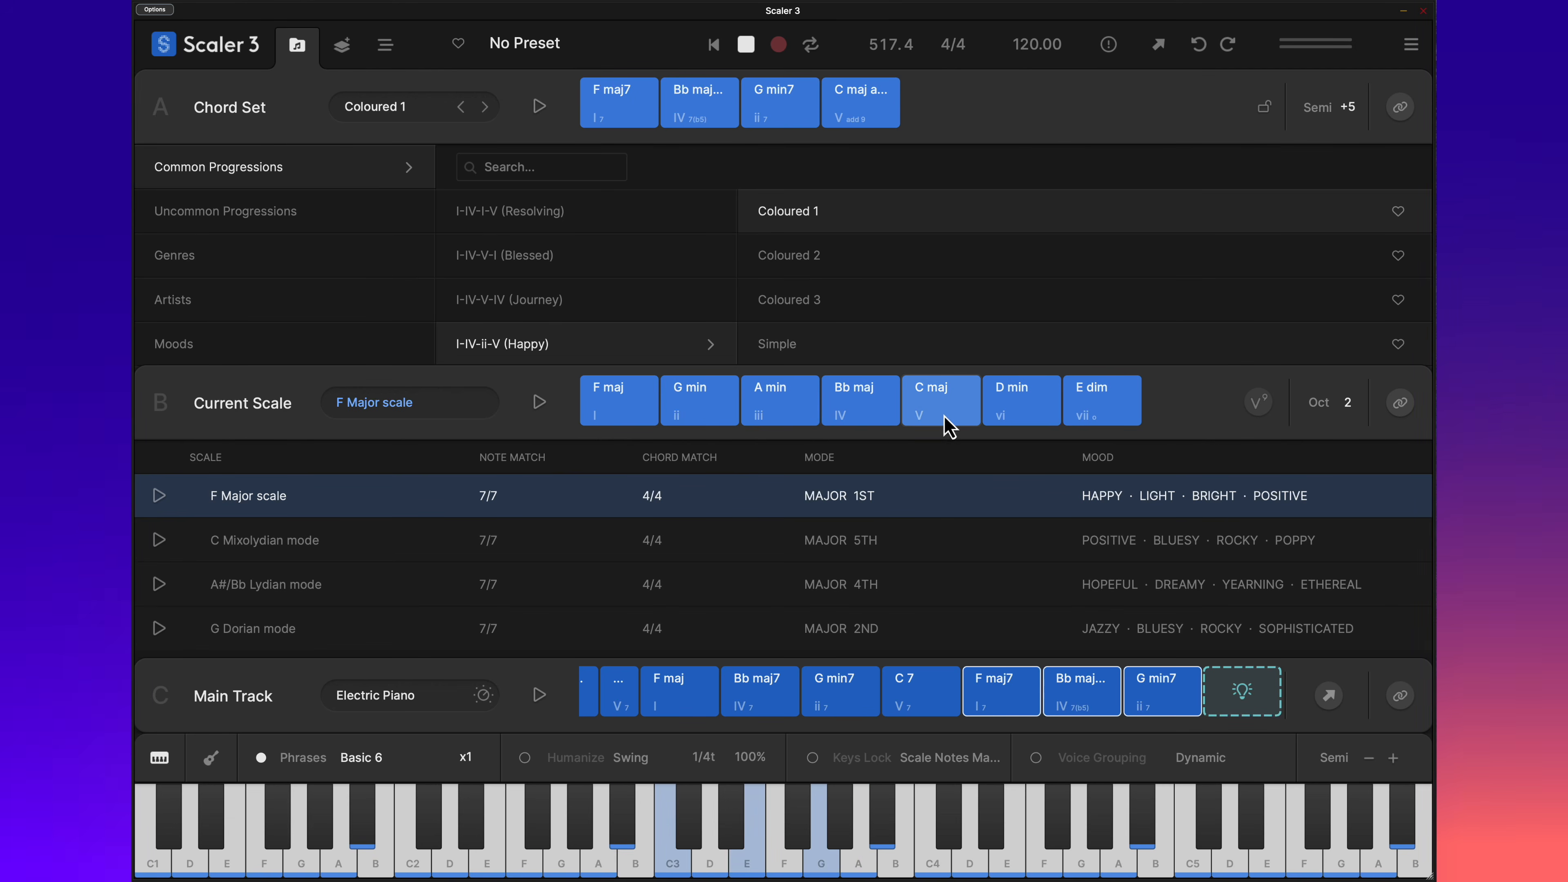
click(879, 119)
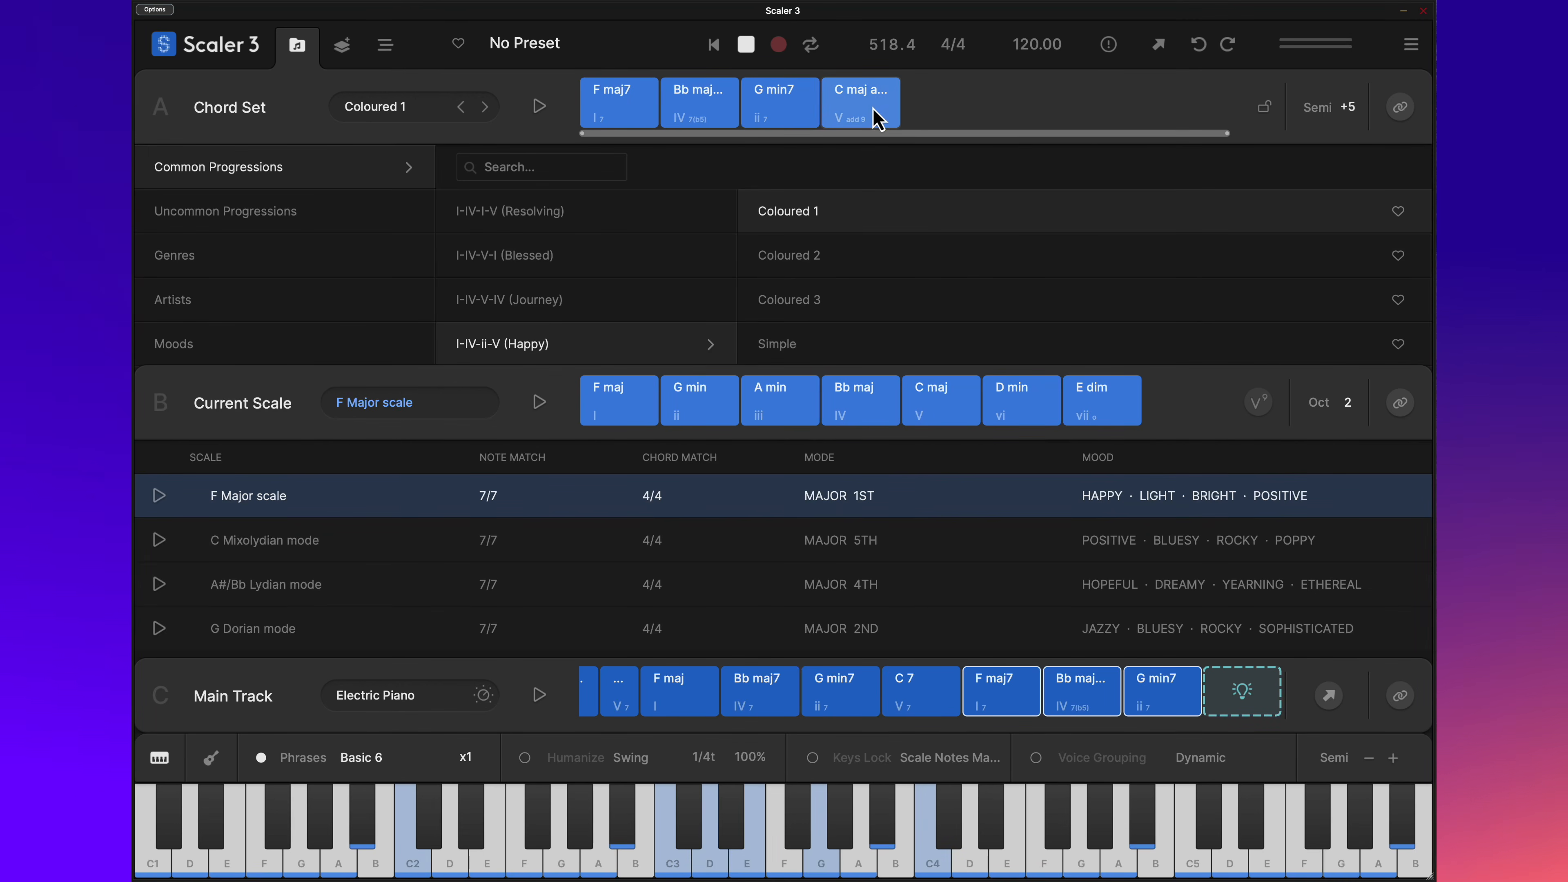
click(932, 389)
click(878, 115)
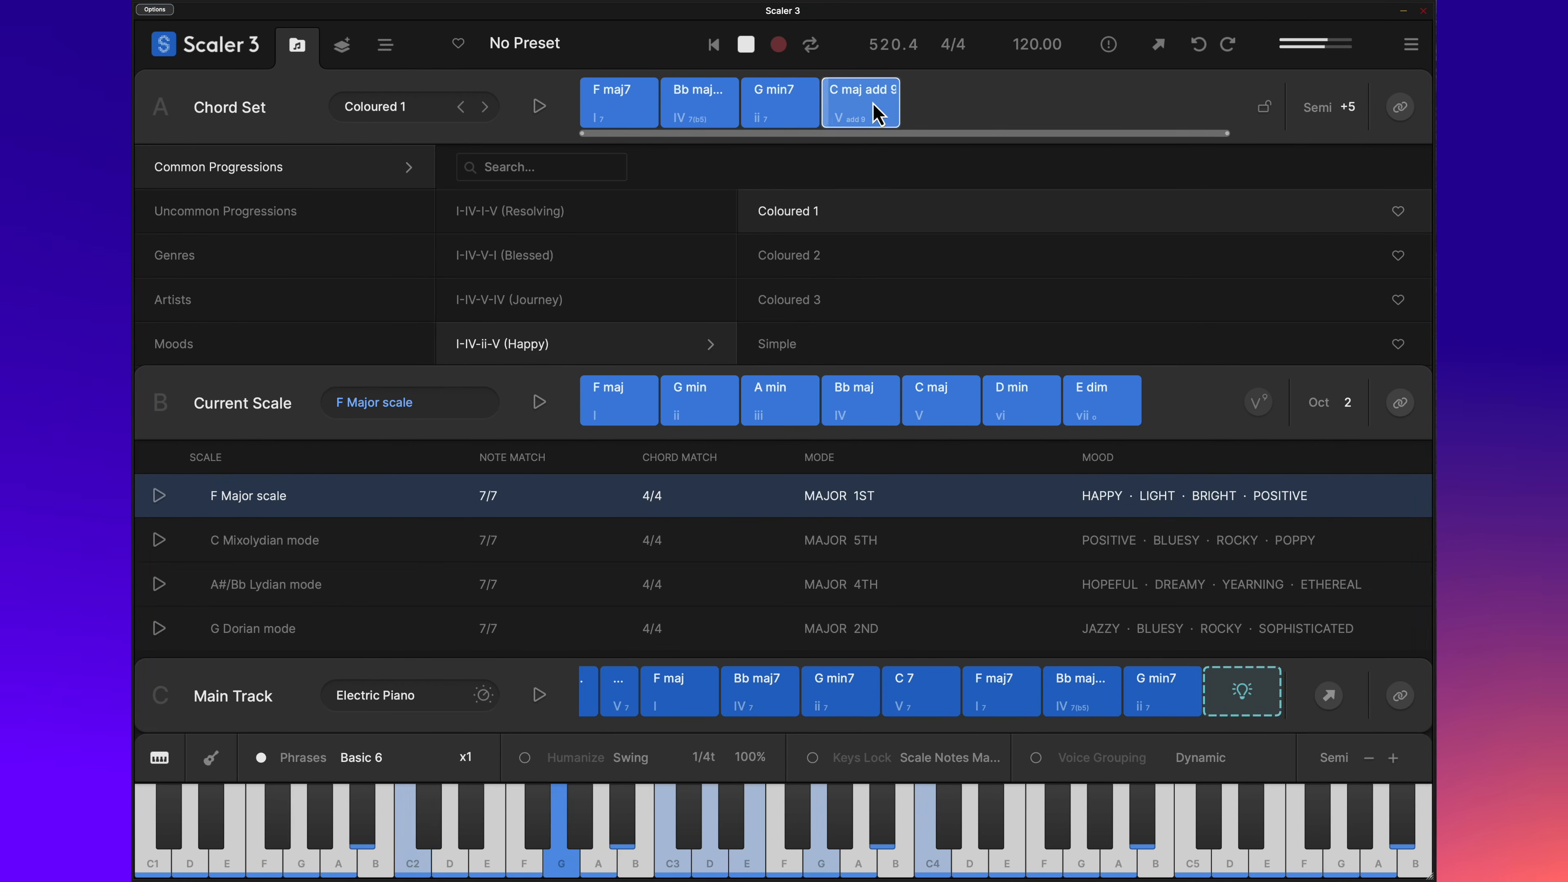
drag(877, 116, 1268, 701)
click(647, 407)
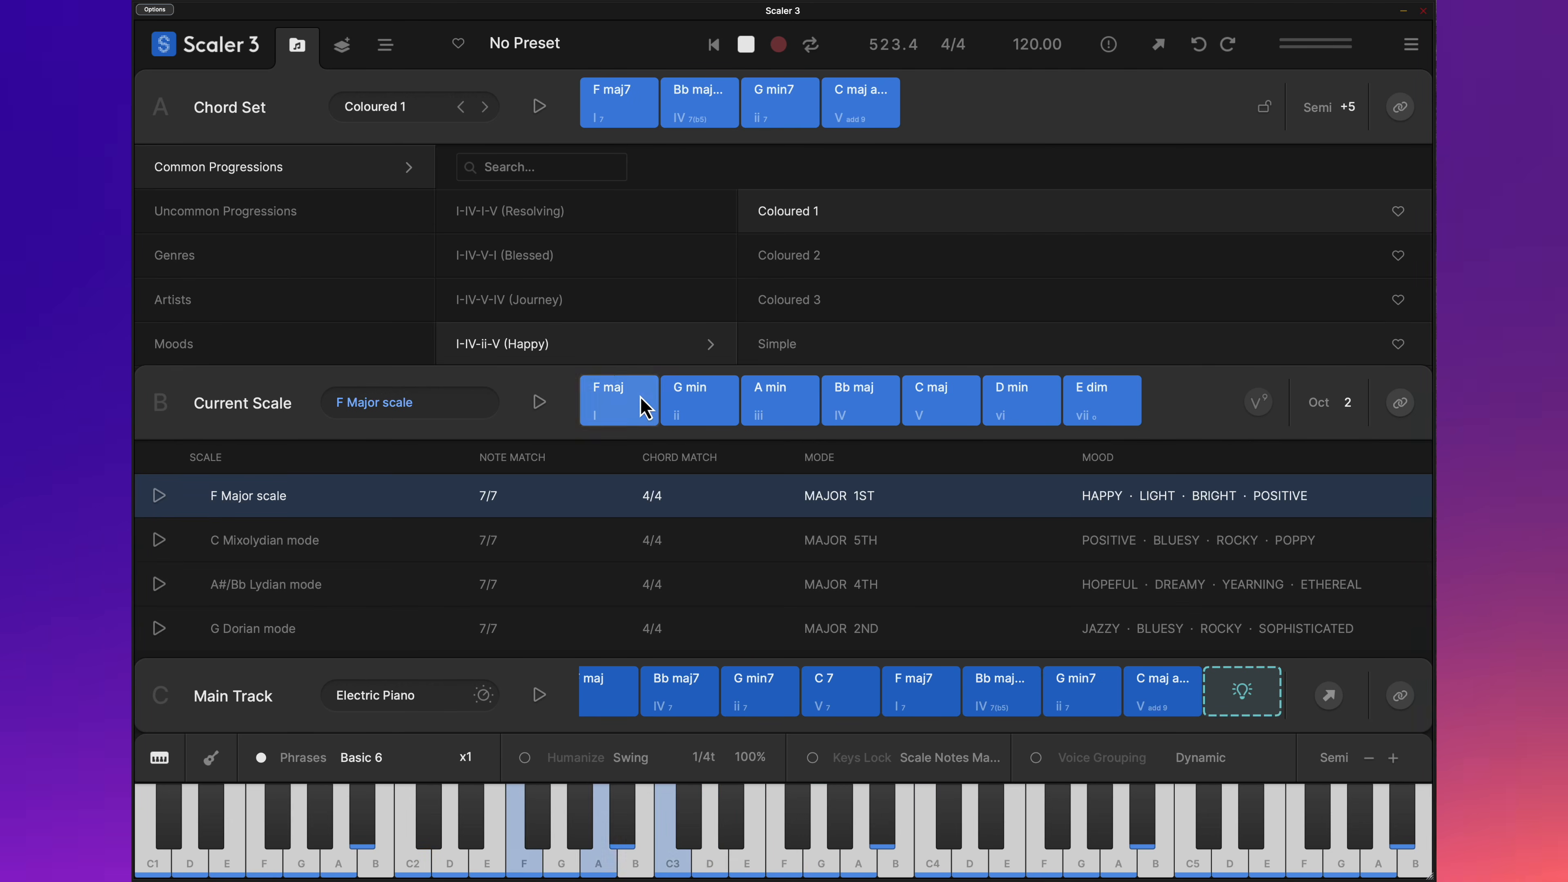
drag(646, 408, 1270, 702)
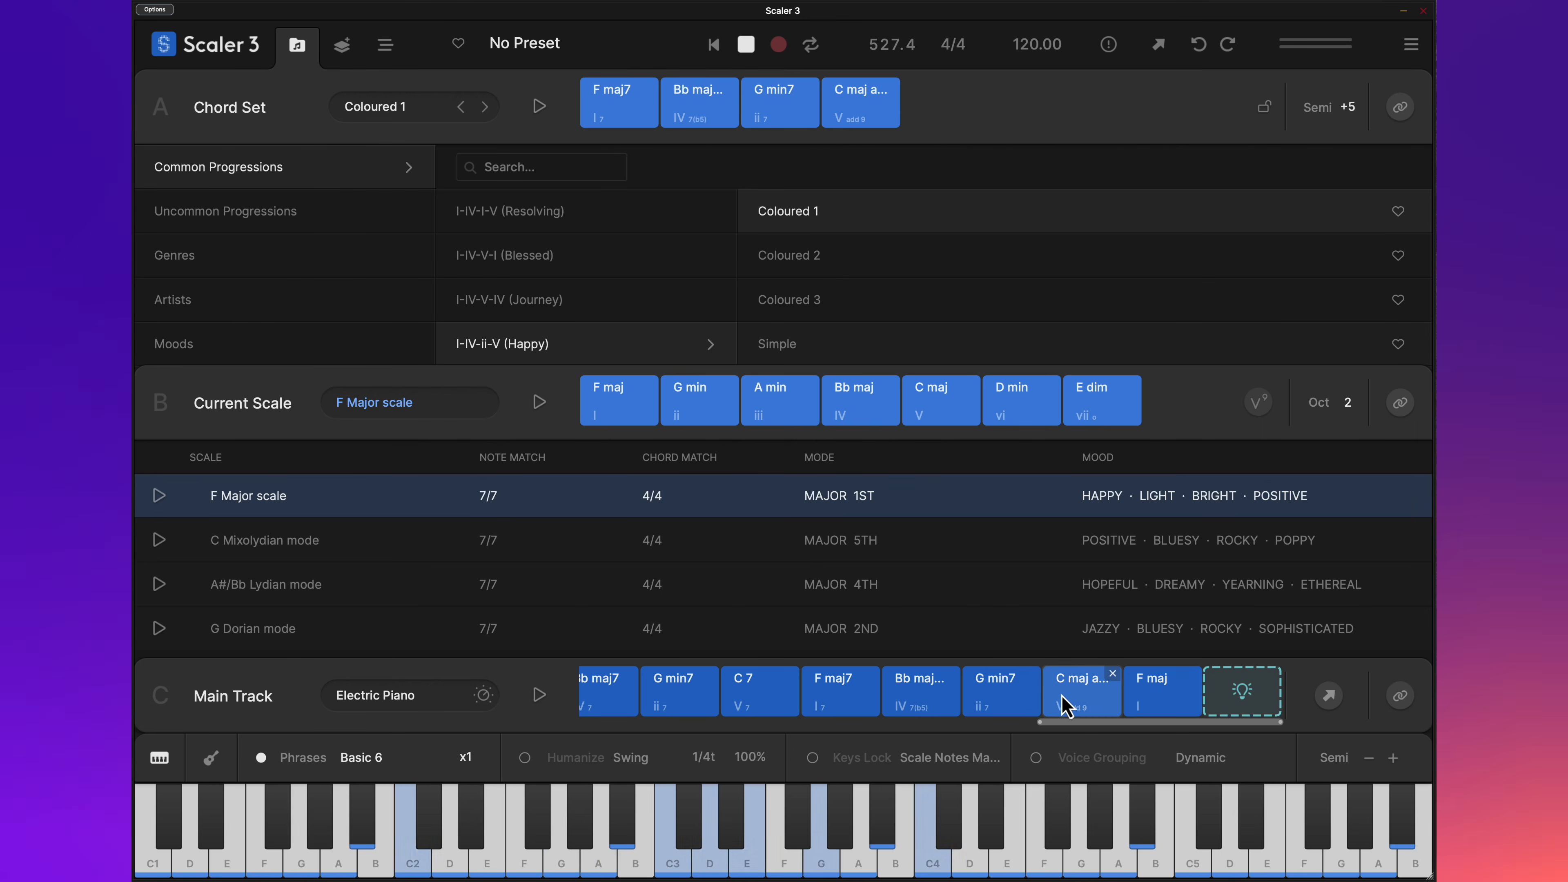
Step: Shorten the G min7 before the closing C maj add 9 in the Main Track to half its length
drag(1088, 726, 1039, 737)
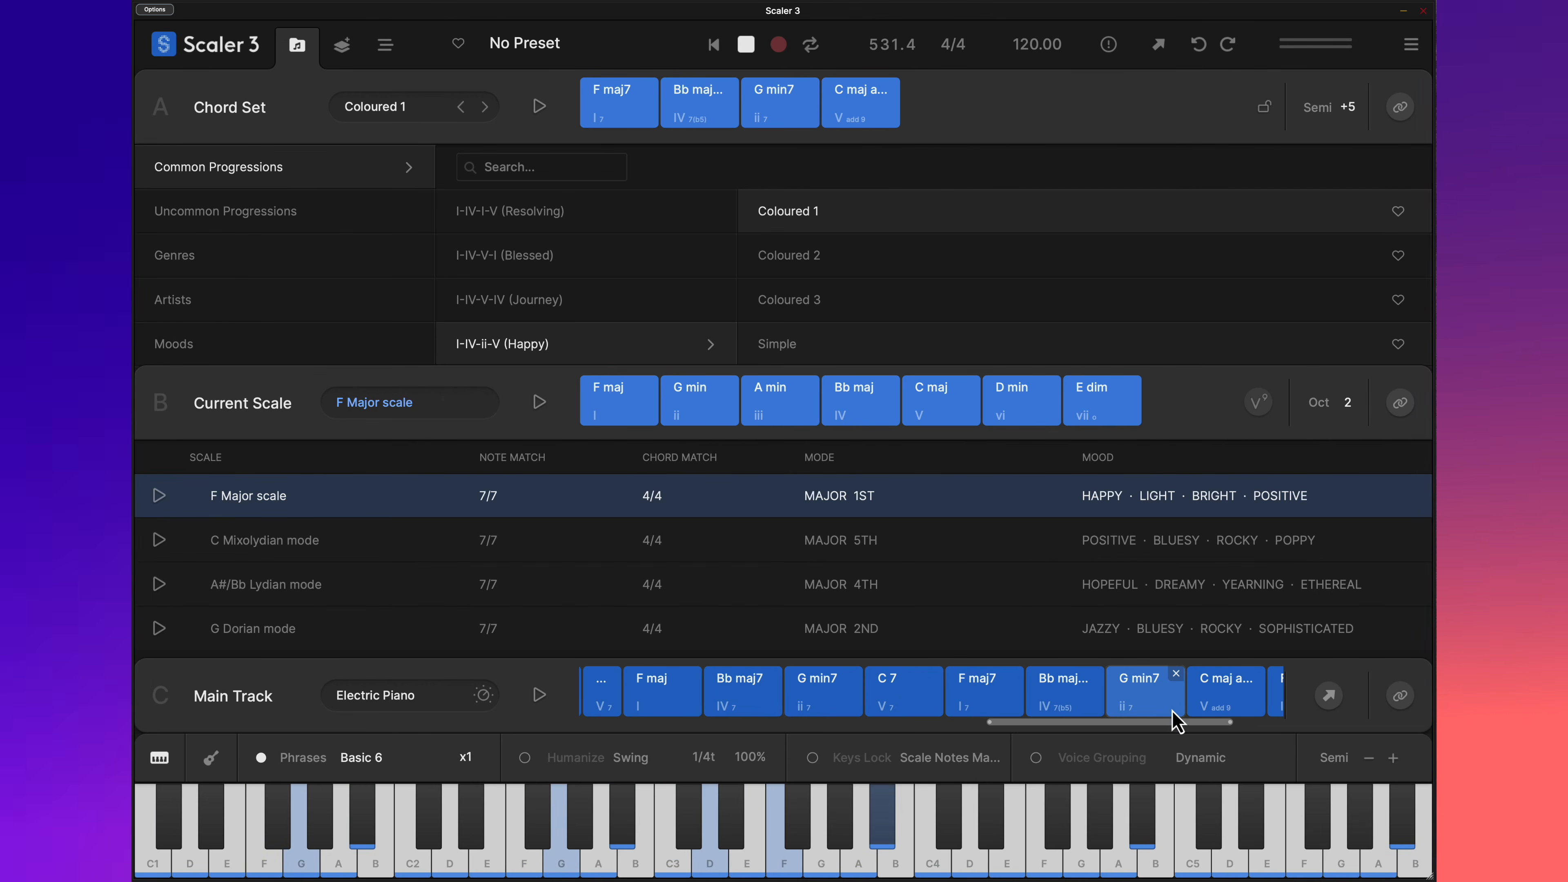
scroll(1169, 726, right, 3)
drag(1039, 693, 1002, 693)
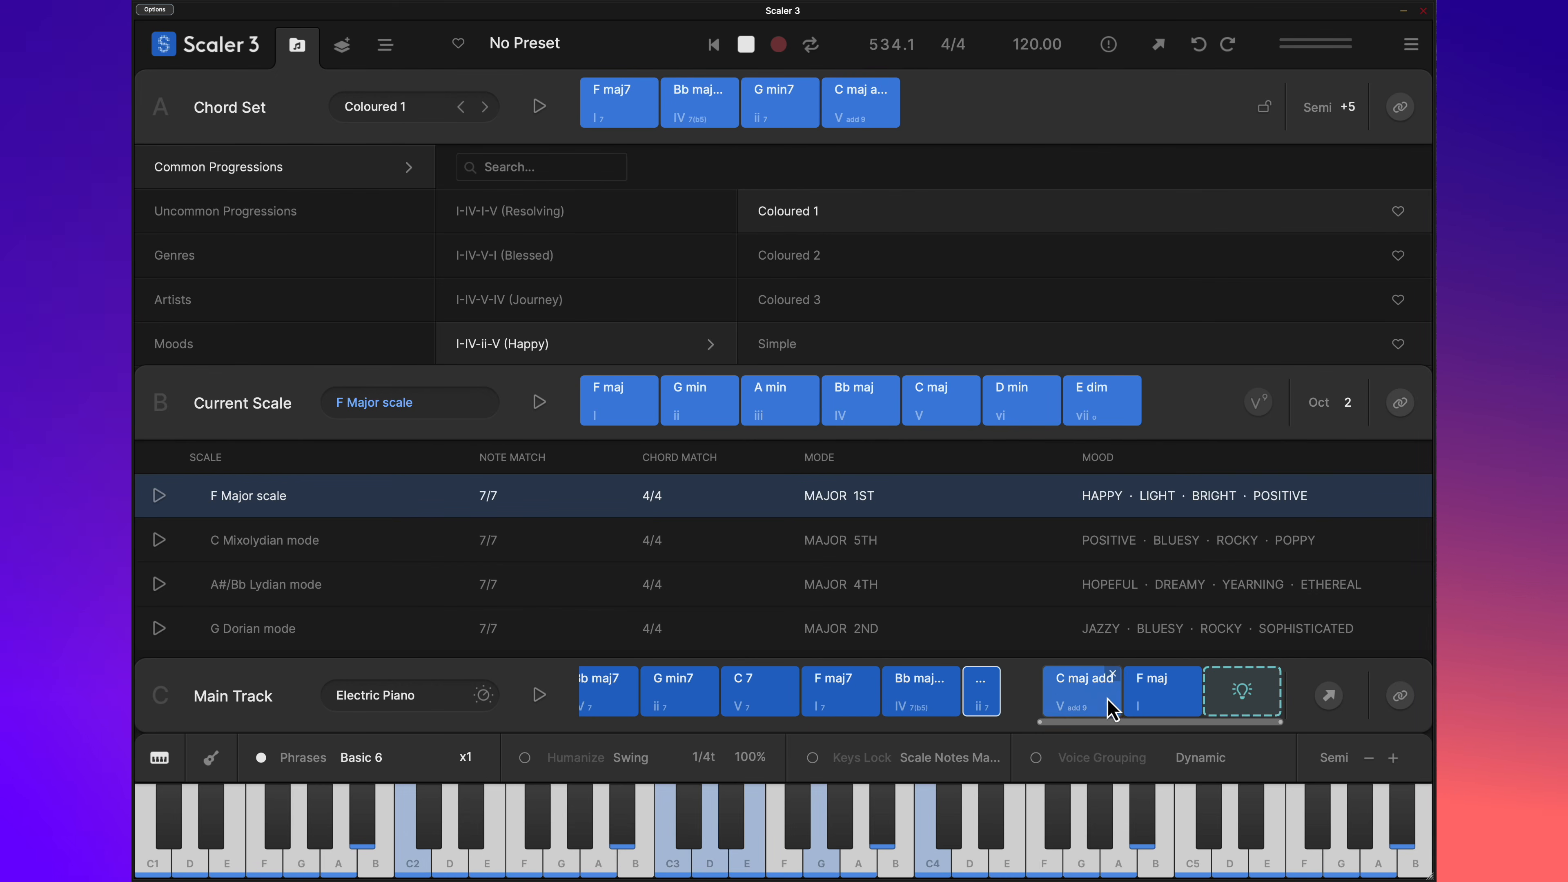
Step: Halve the closing C maj add 9 in the Main Track and close the gaps between G min7, C maj add 9 and F maj
drag(1079, 694, 1043, 707)
mouse_move(1155, 714)
mouse_down()
mouse_move(1094, 714)
mouse_move(1183, 711)
mouse_up()
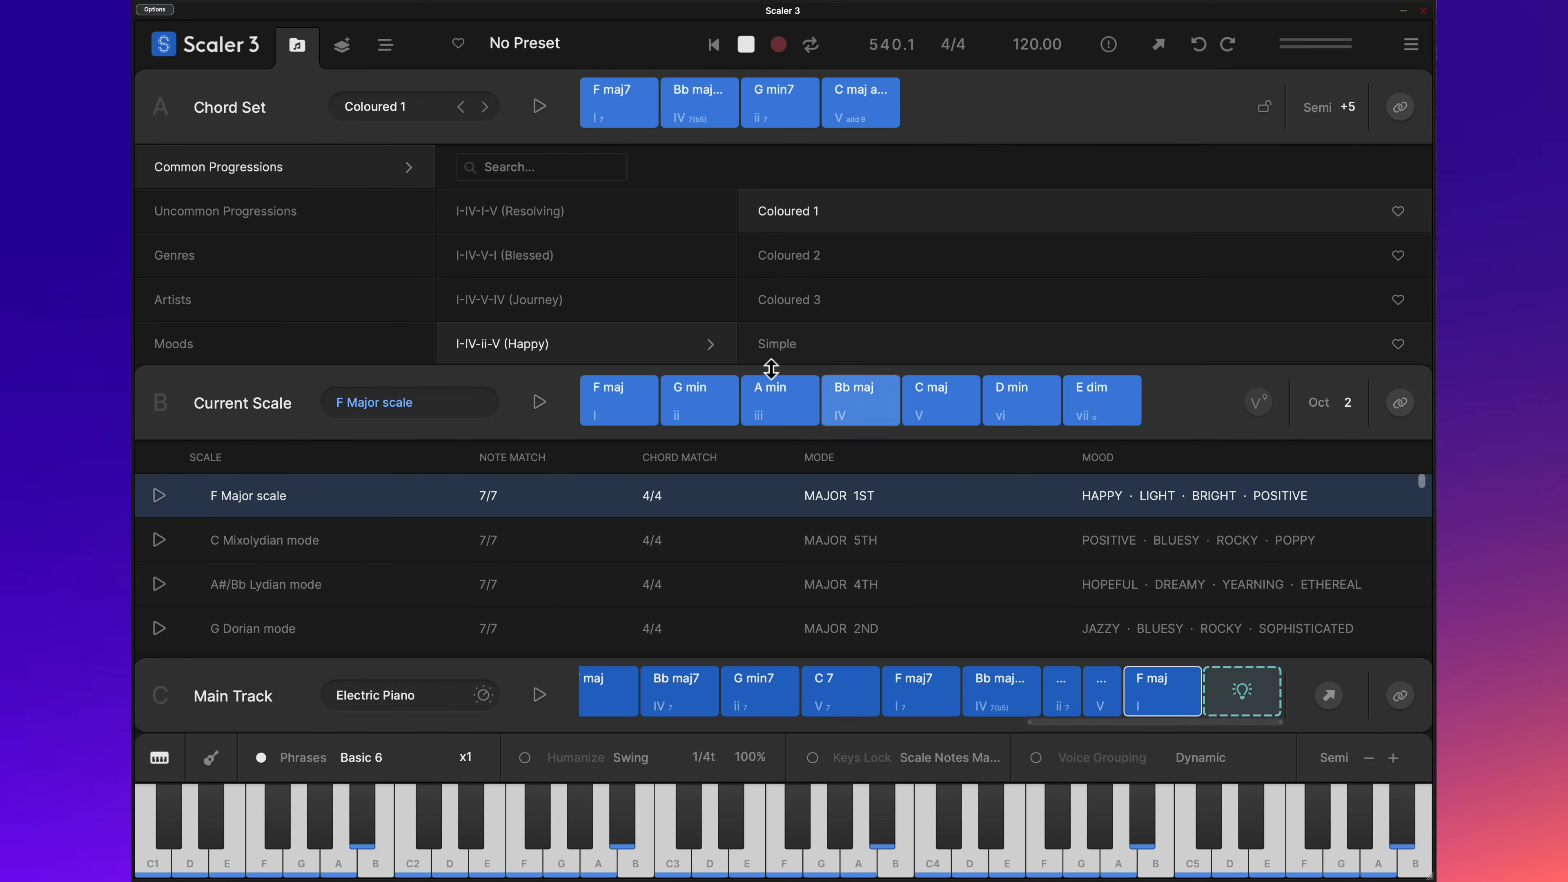
Step: Extend the Basic 2 bass clip in the arrangement to the end of the Main Track at bar 24
click(388, 47)
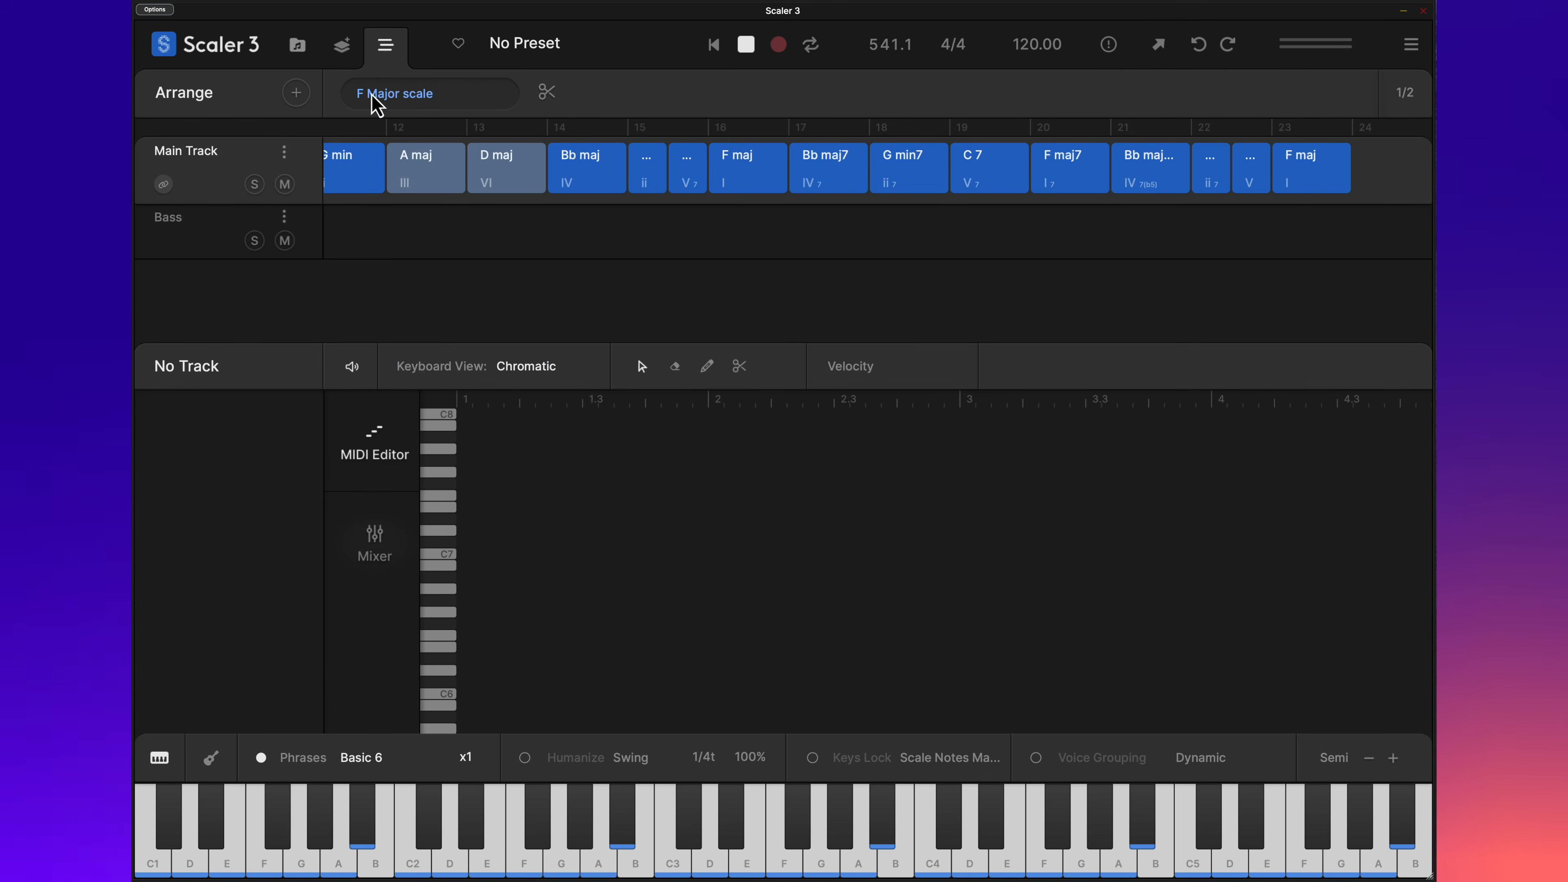
click(378, 530)
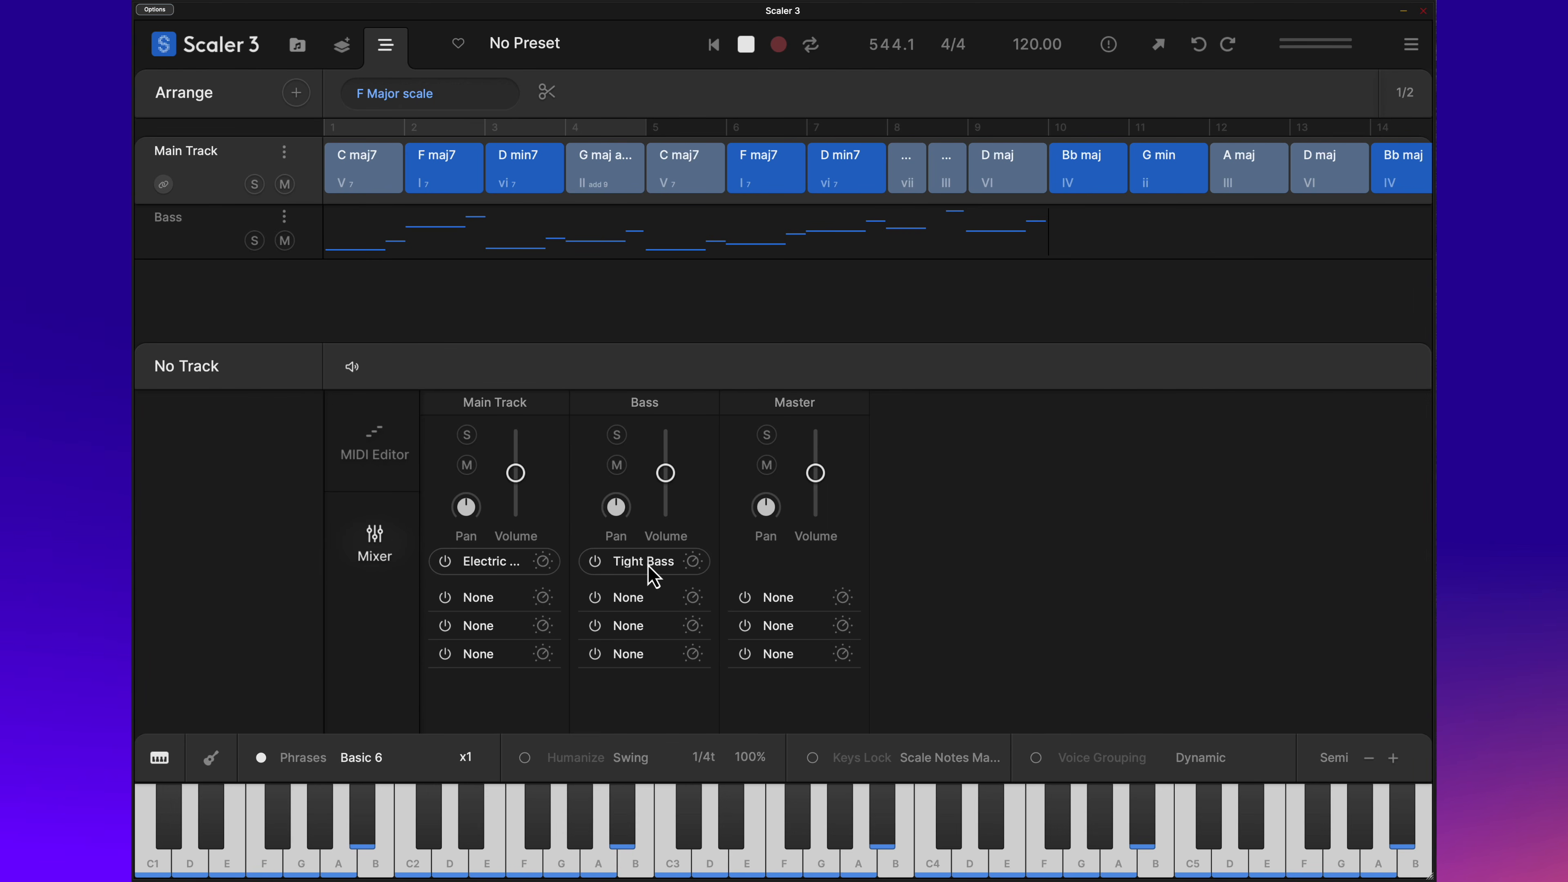
click(904, 251)
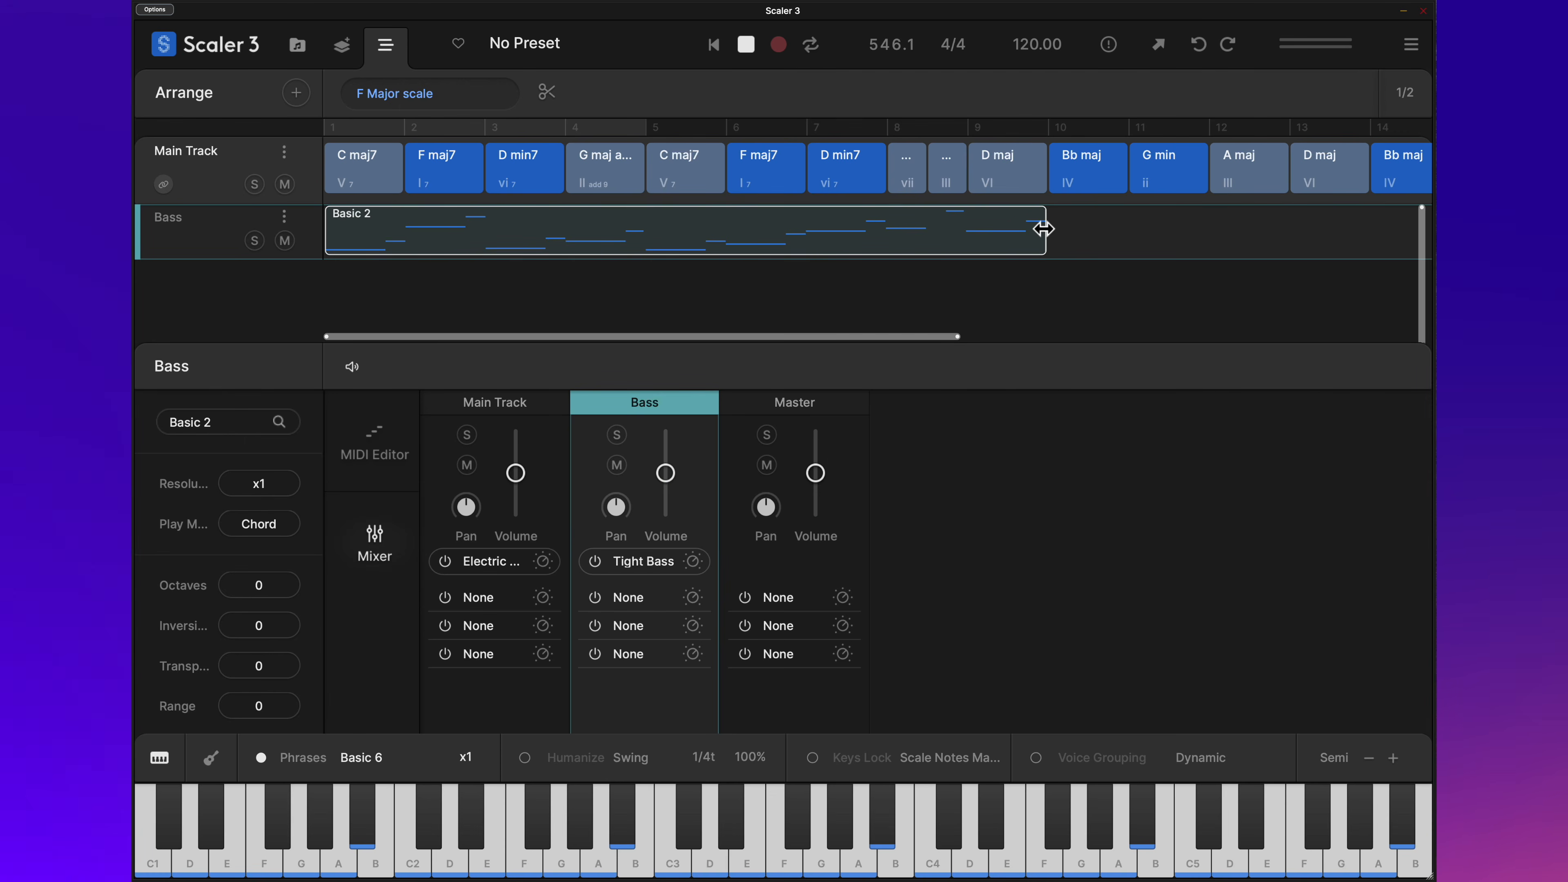
drag(1044, 228, 1272, 242)
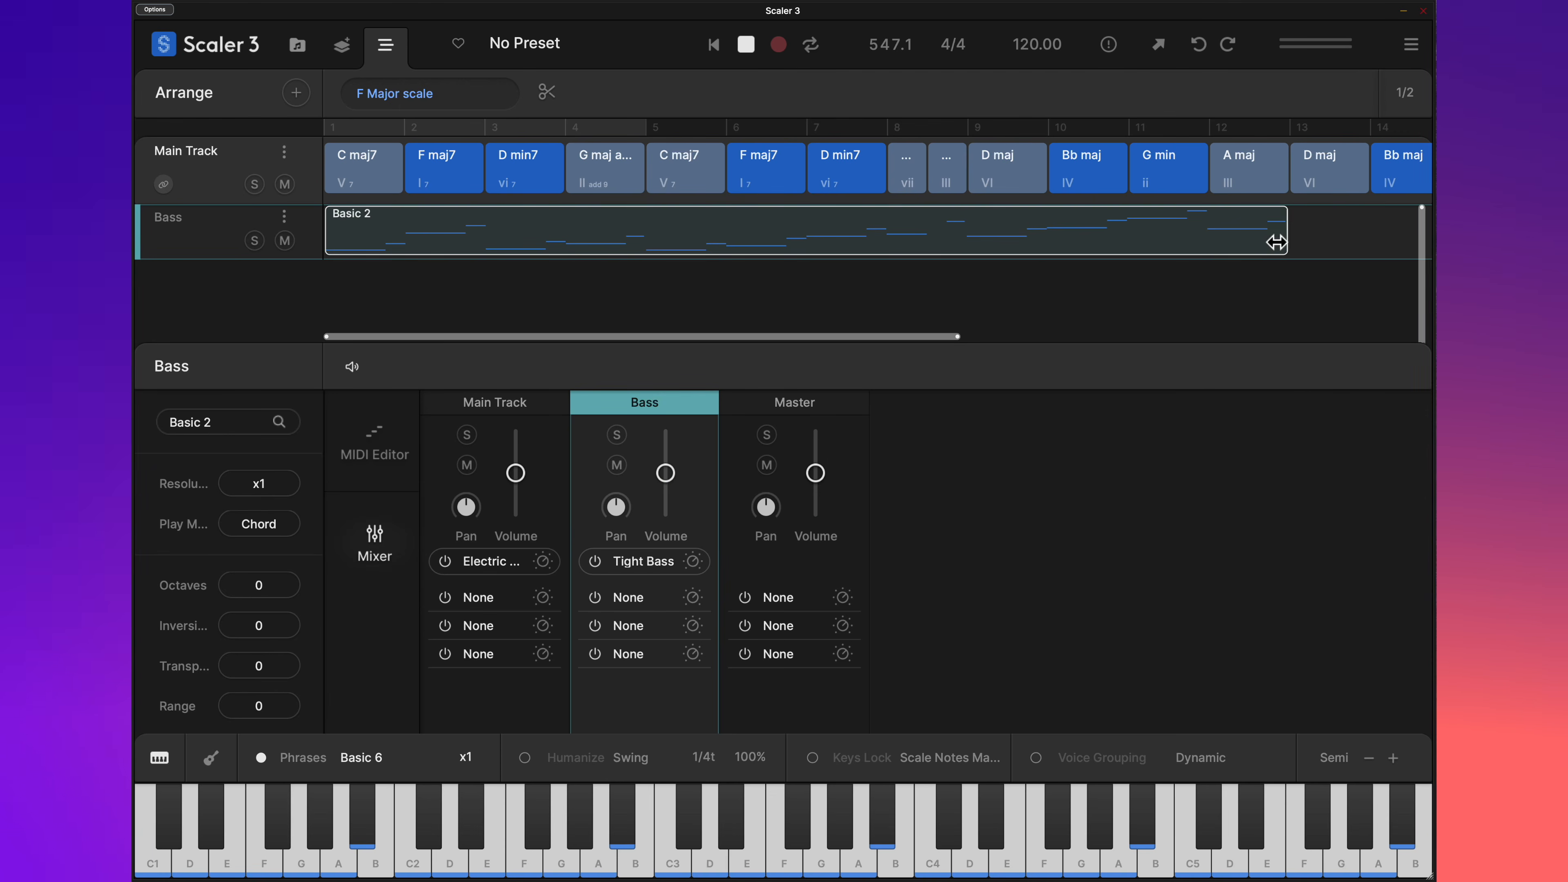
drag(1384, 245, 1278, 241)
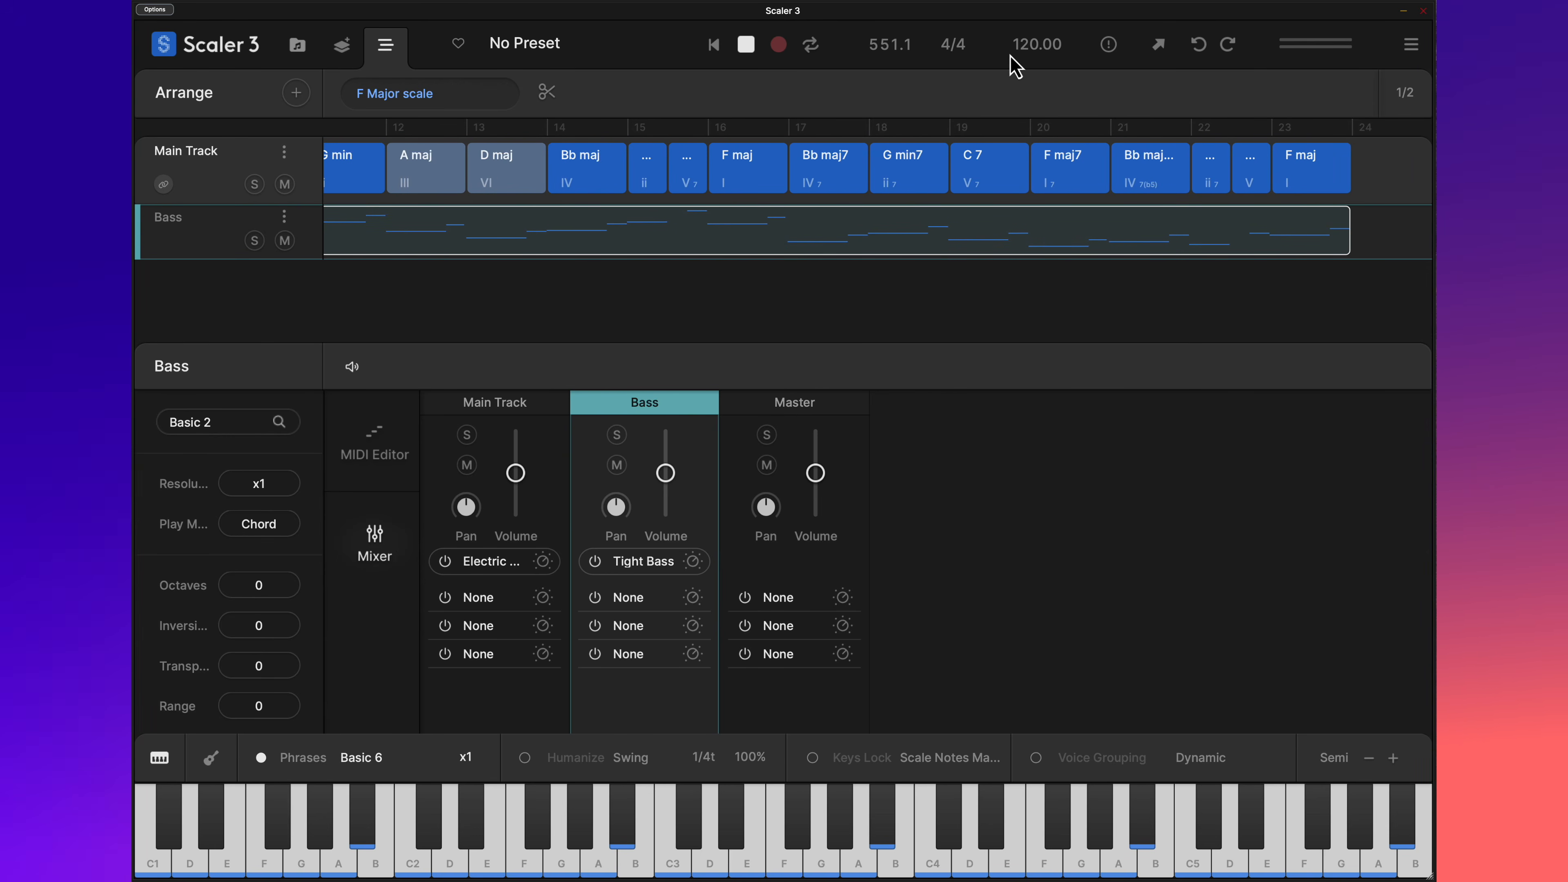
Step: Set the tempo to 179 BPM and play the arrangement from the beginning
mouse_move(1026, 54)
mouse_down()
mouse_move(999, 42)
mouse_move(1025, 59)
mouse_up()
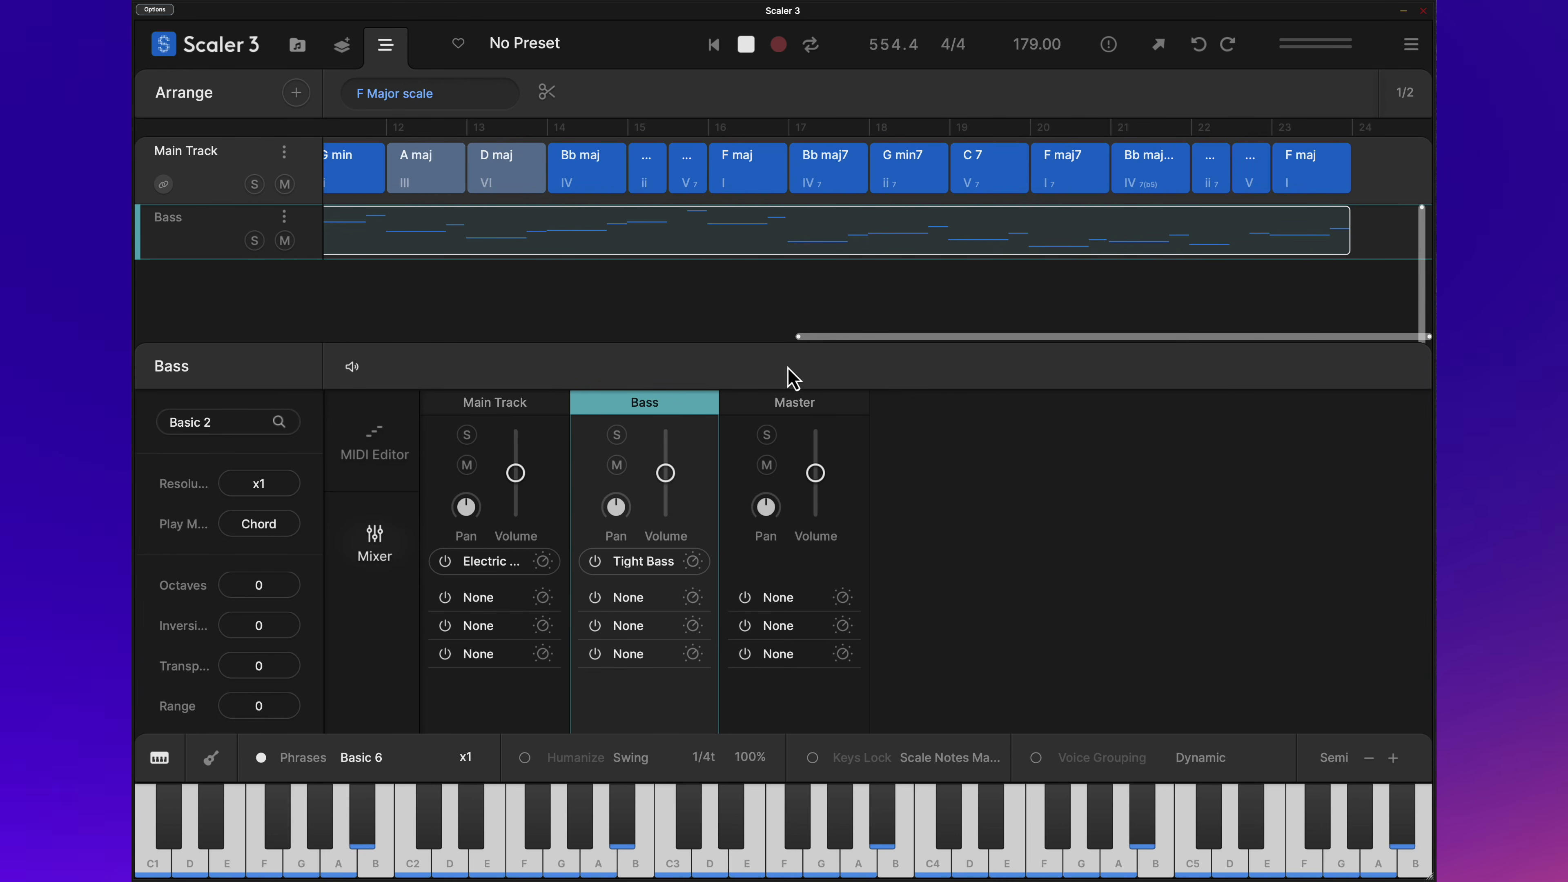
drag(827, 336, 239, 336)
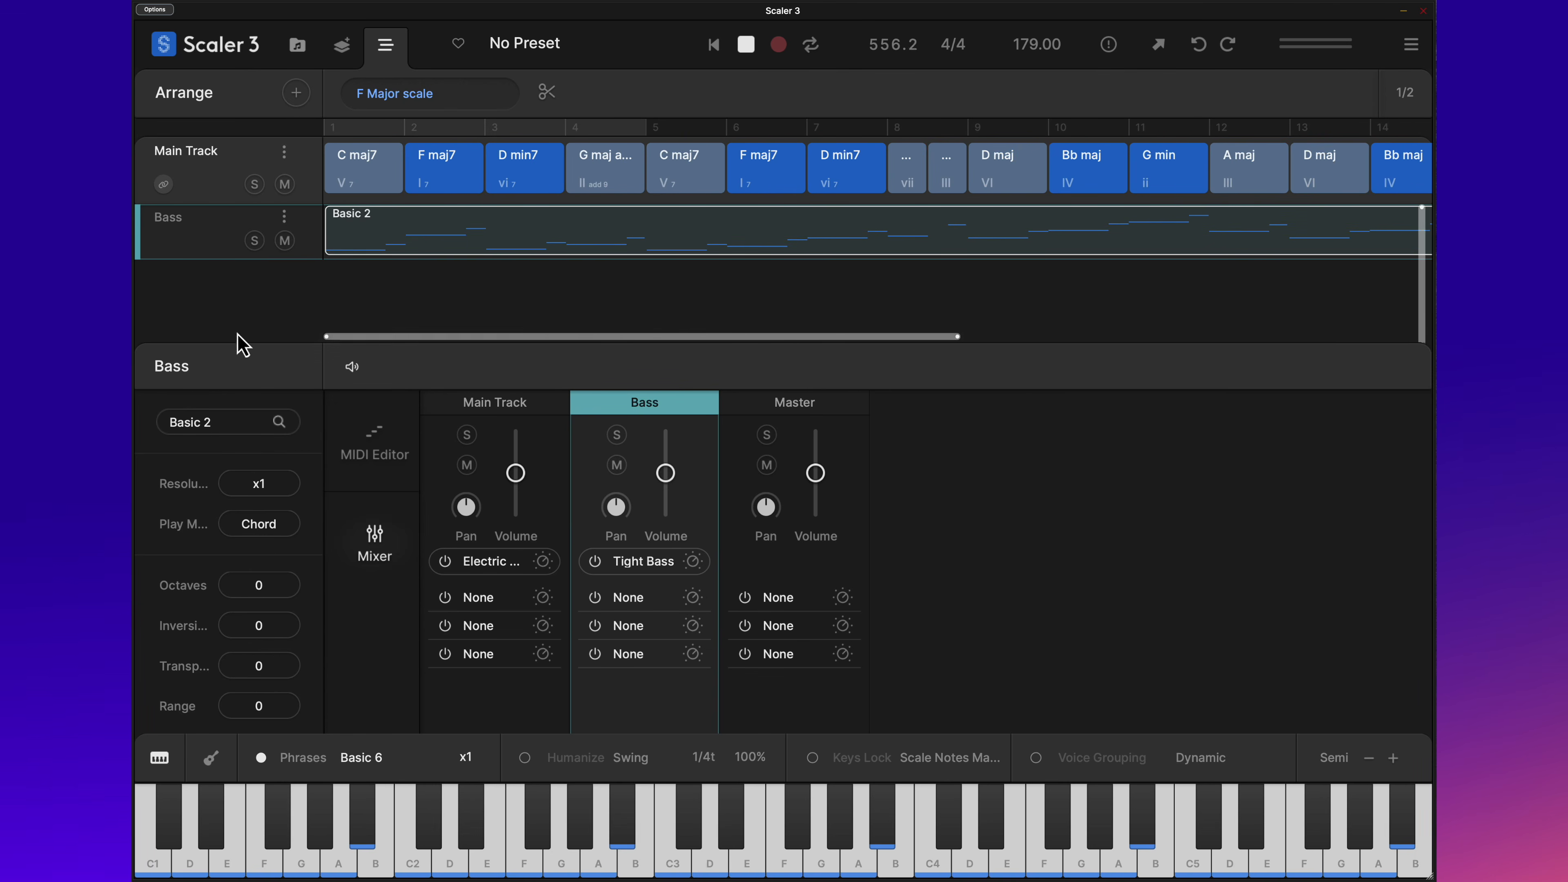
click(714, 44)
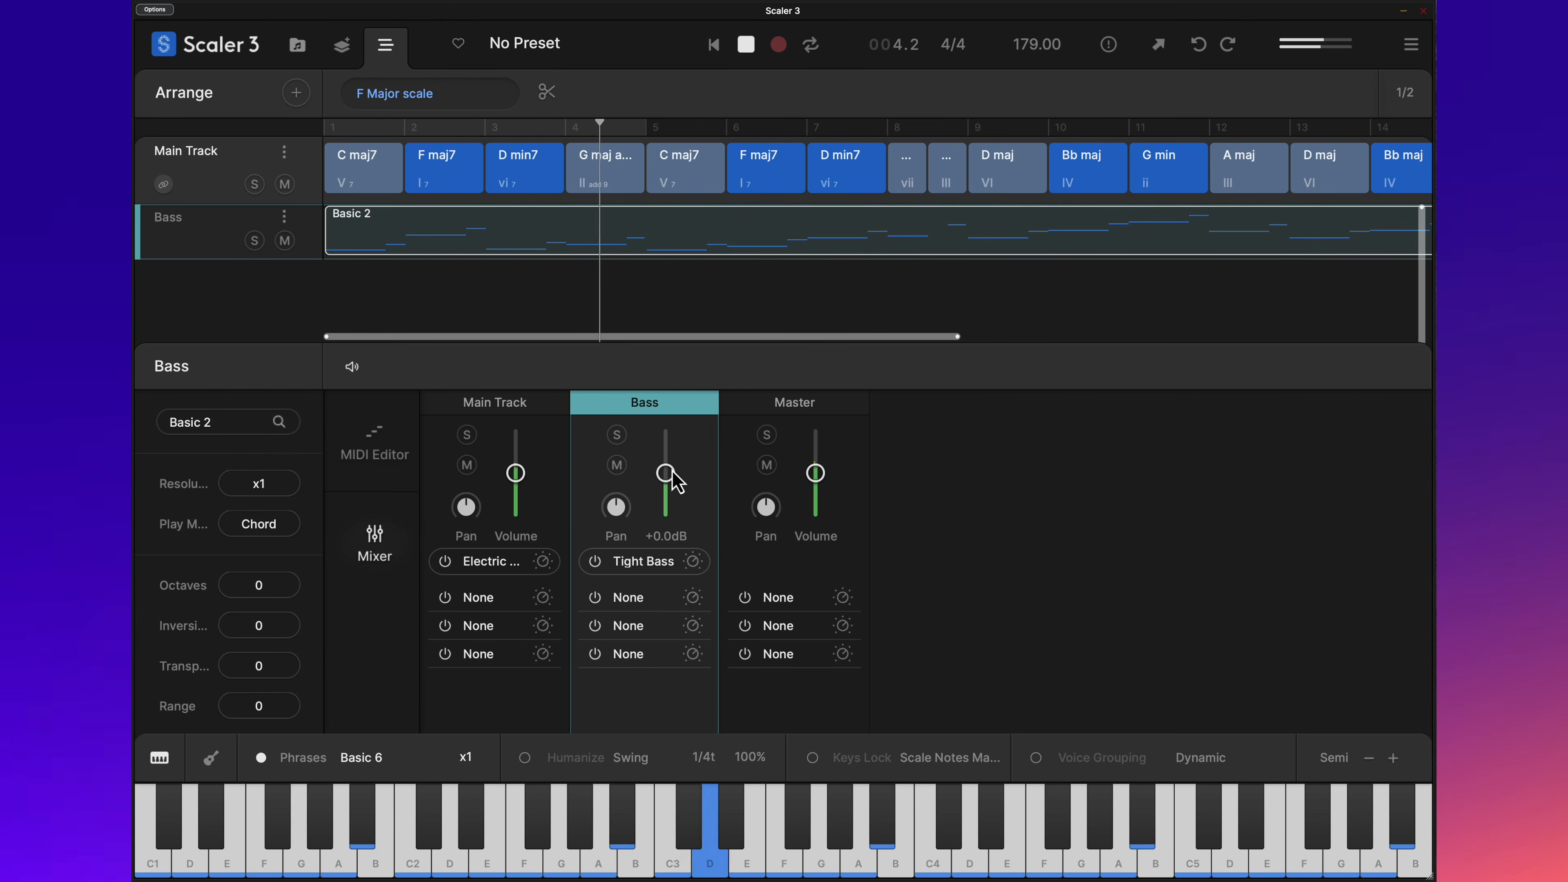
Step: Raise the Bass volume slightly, pan the Bass to +17%, and pan the Main Track slightly left in the mixer
drag(665, 474, 667, 461)
mouse_move(618, 503)
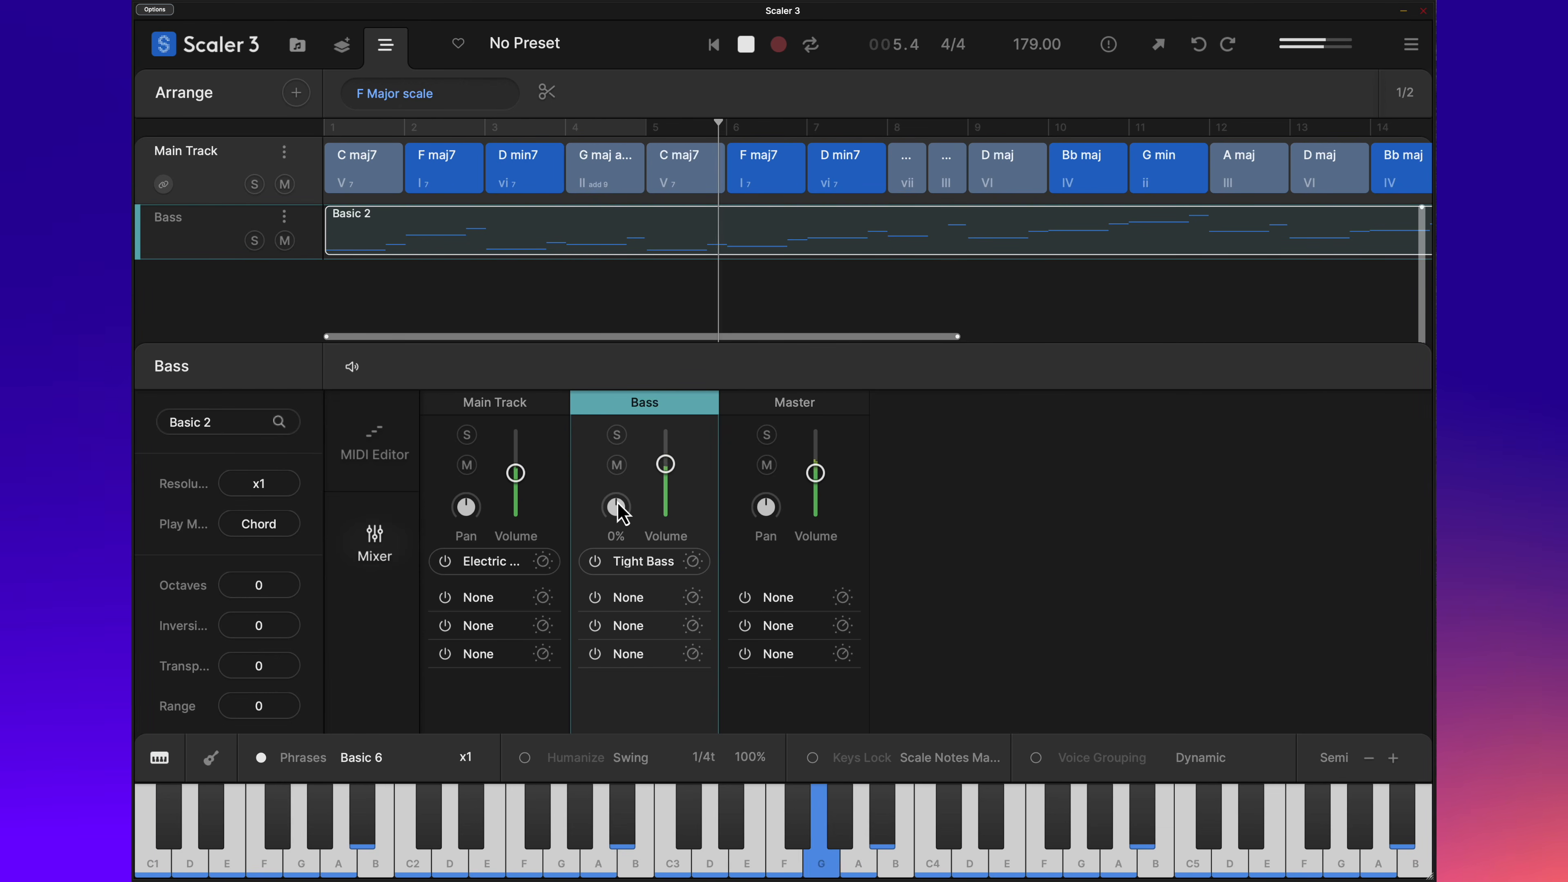
drag(620, 502, 624, 492)
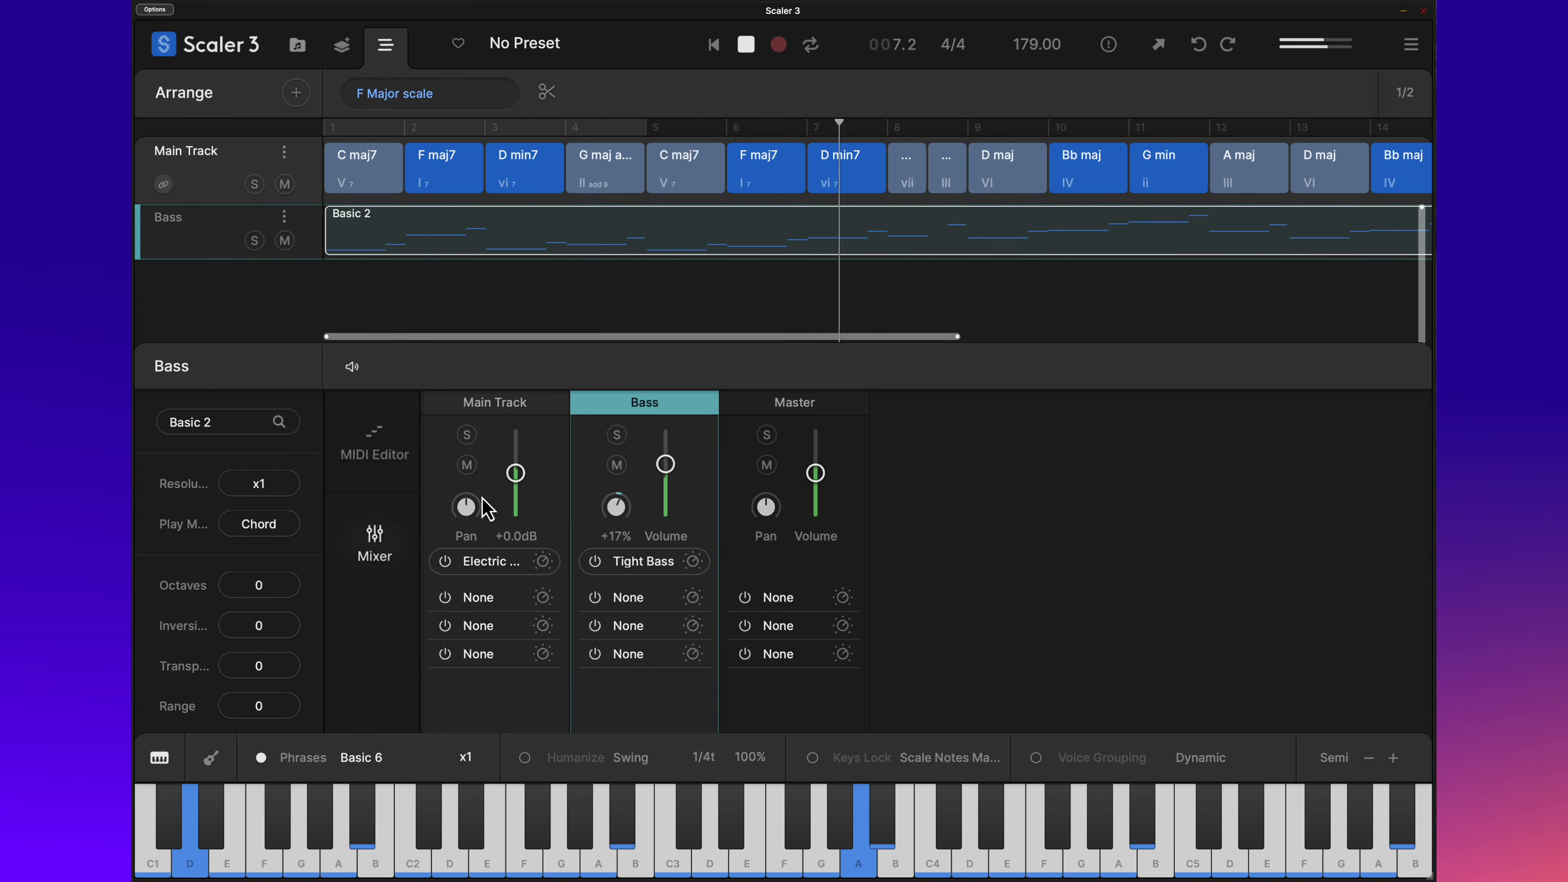
drag(466, 502, 468, 517)
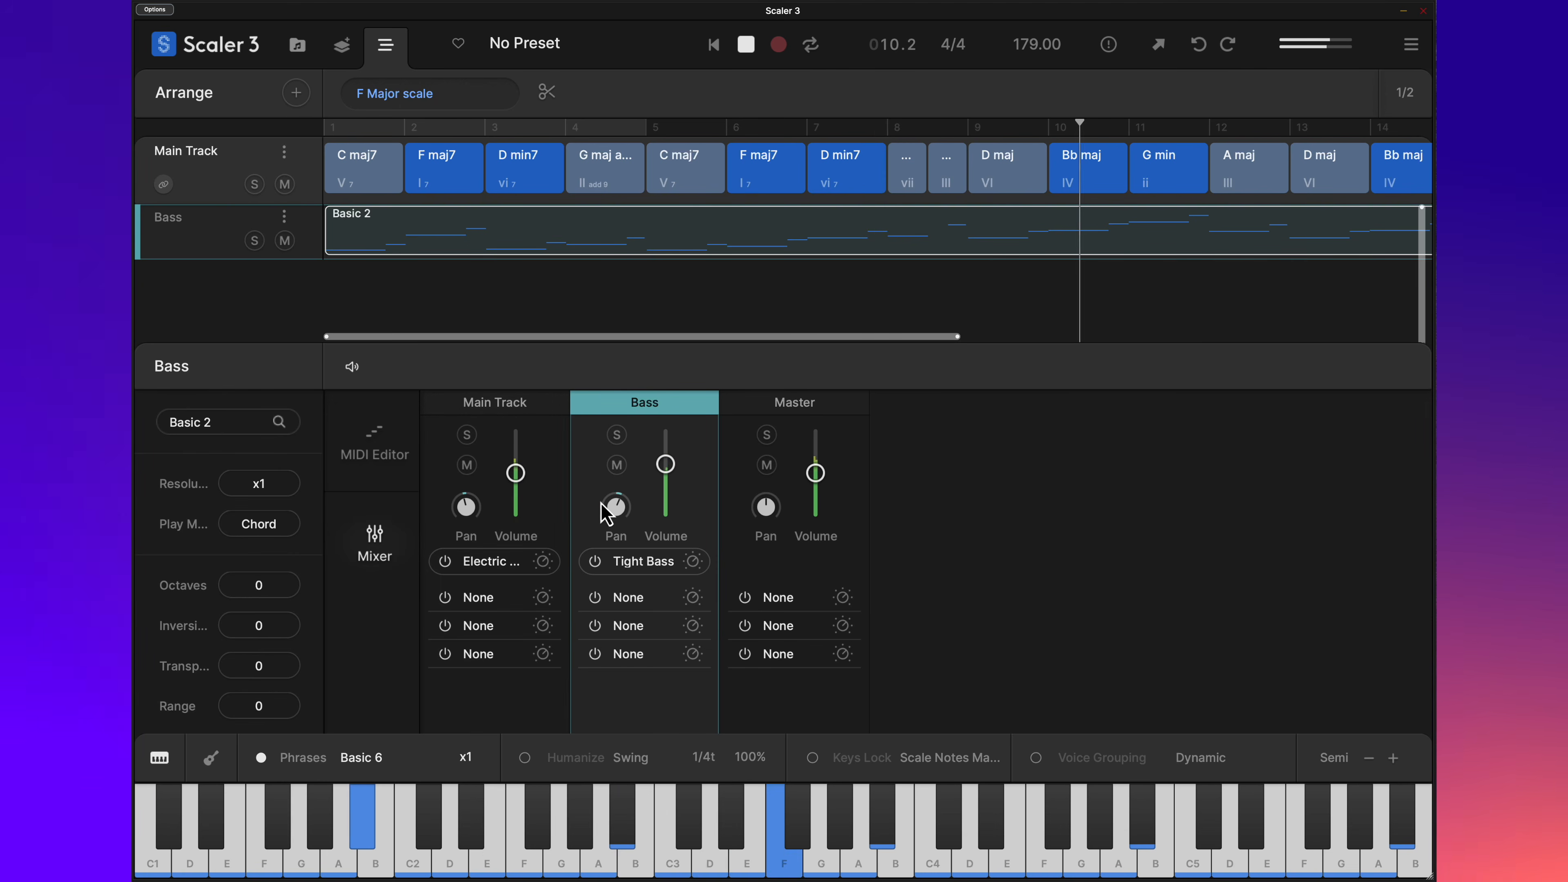
Step: Lower the Tight Bass amp sustain to a little over half and set its reverb amount to 0%
click(693, 561)
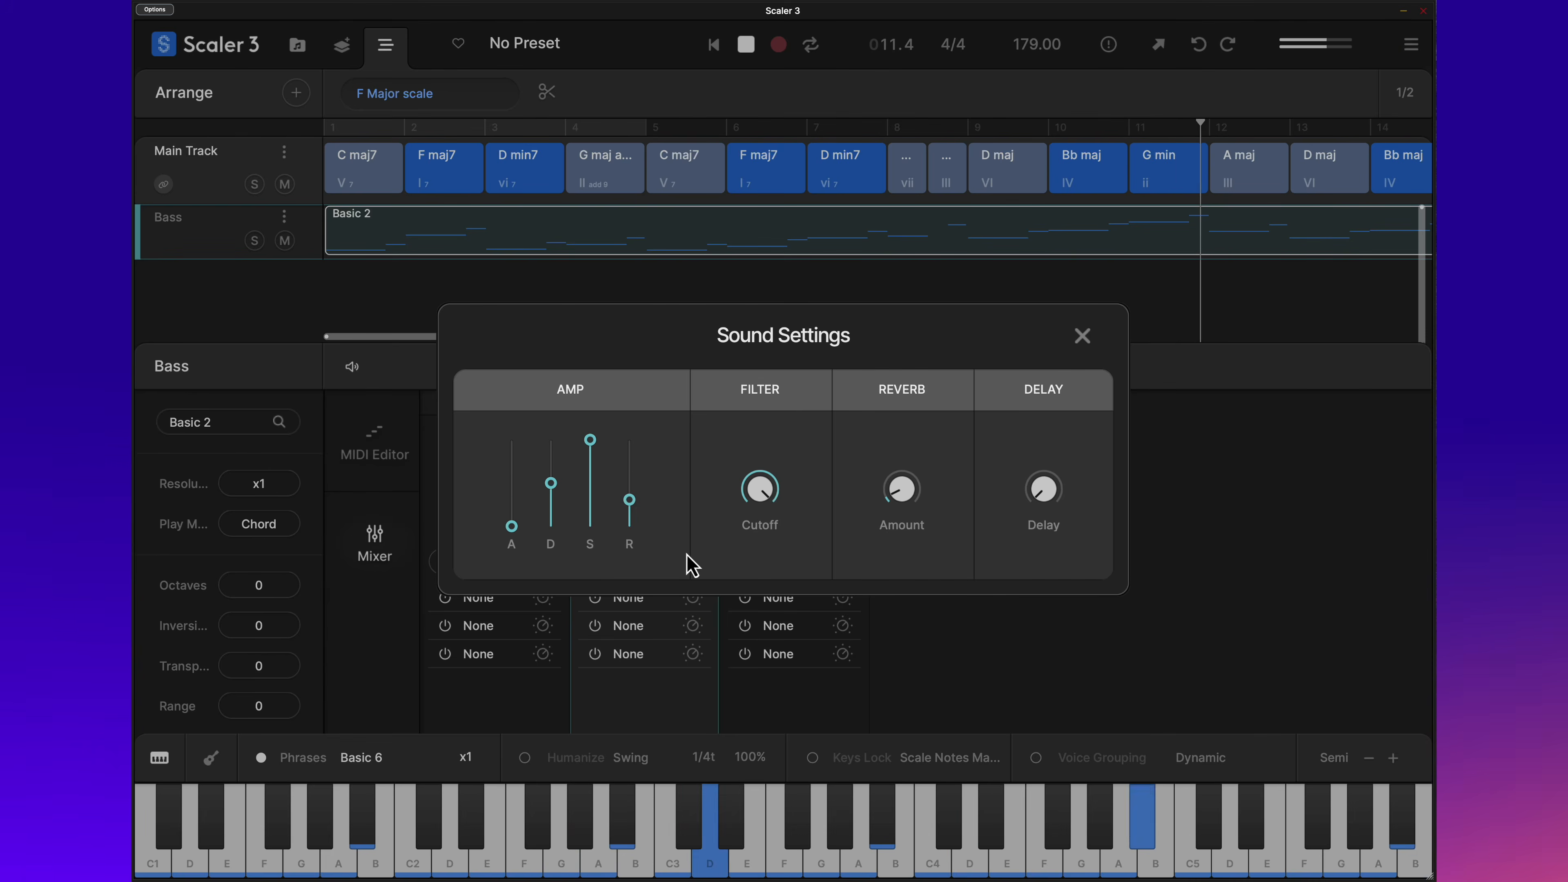
drag(591, 440, 591, 476)
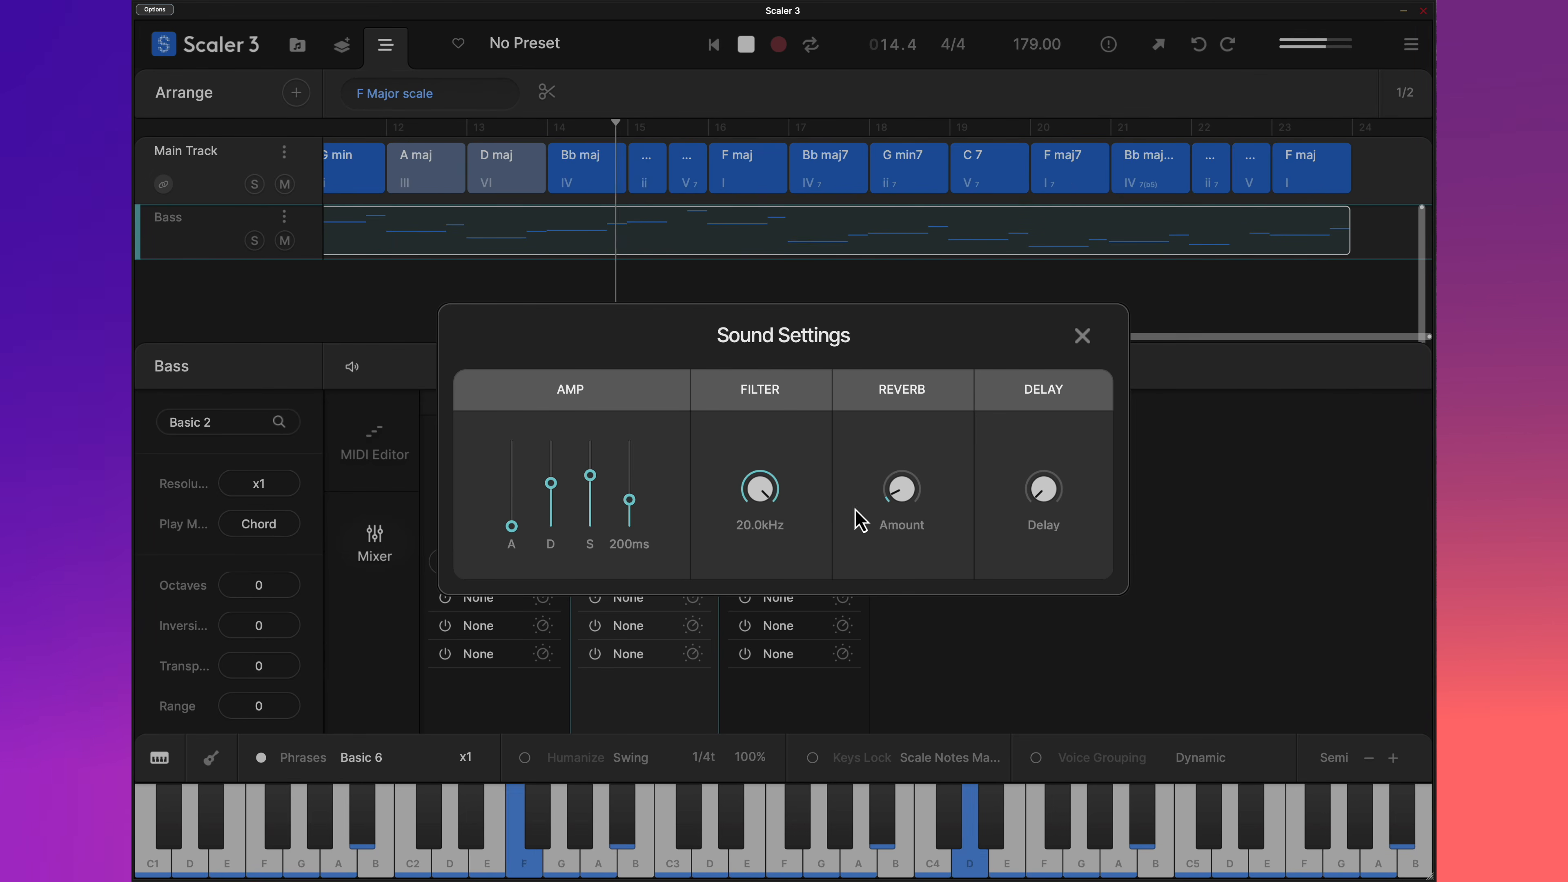
drag(887, 499, 1037, 601)
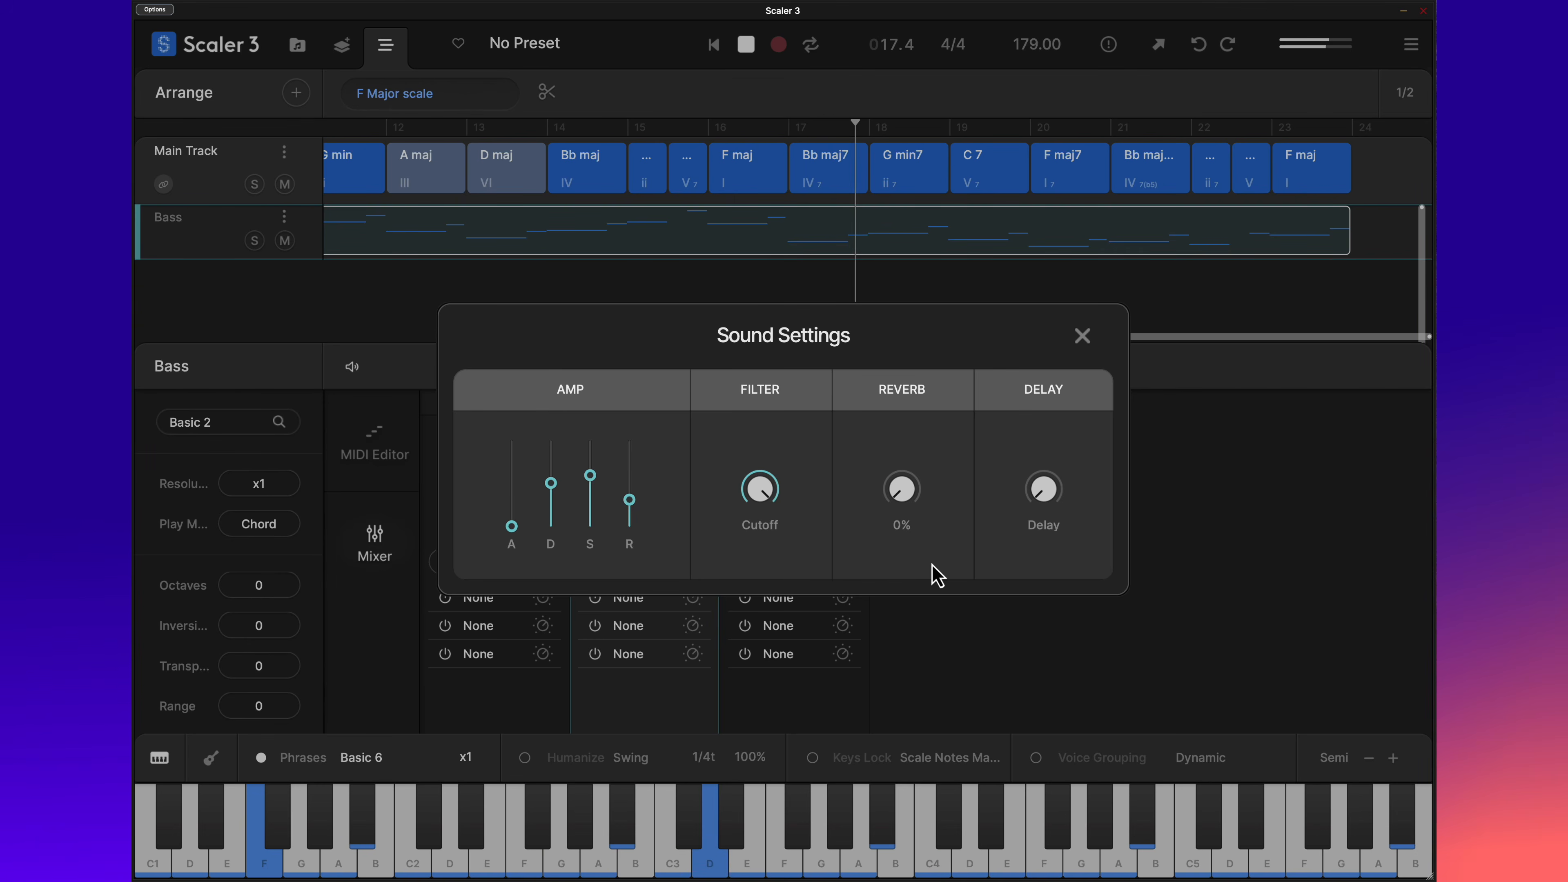
drag(883, 498, 565, 315)
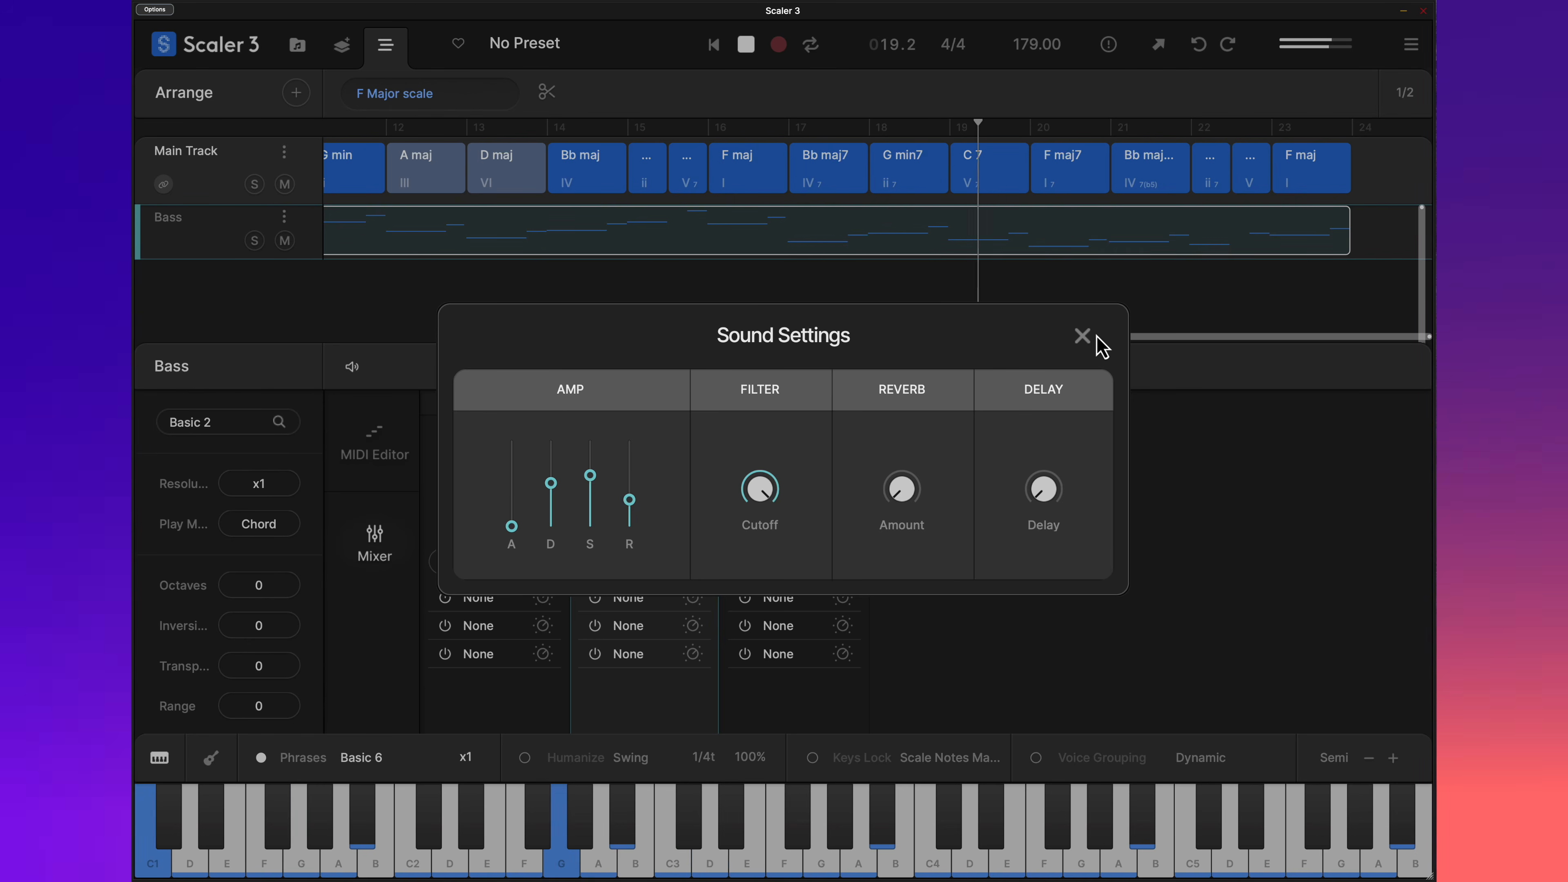
click(1083, 337)
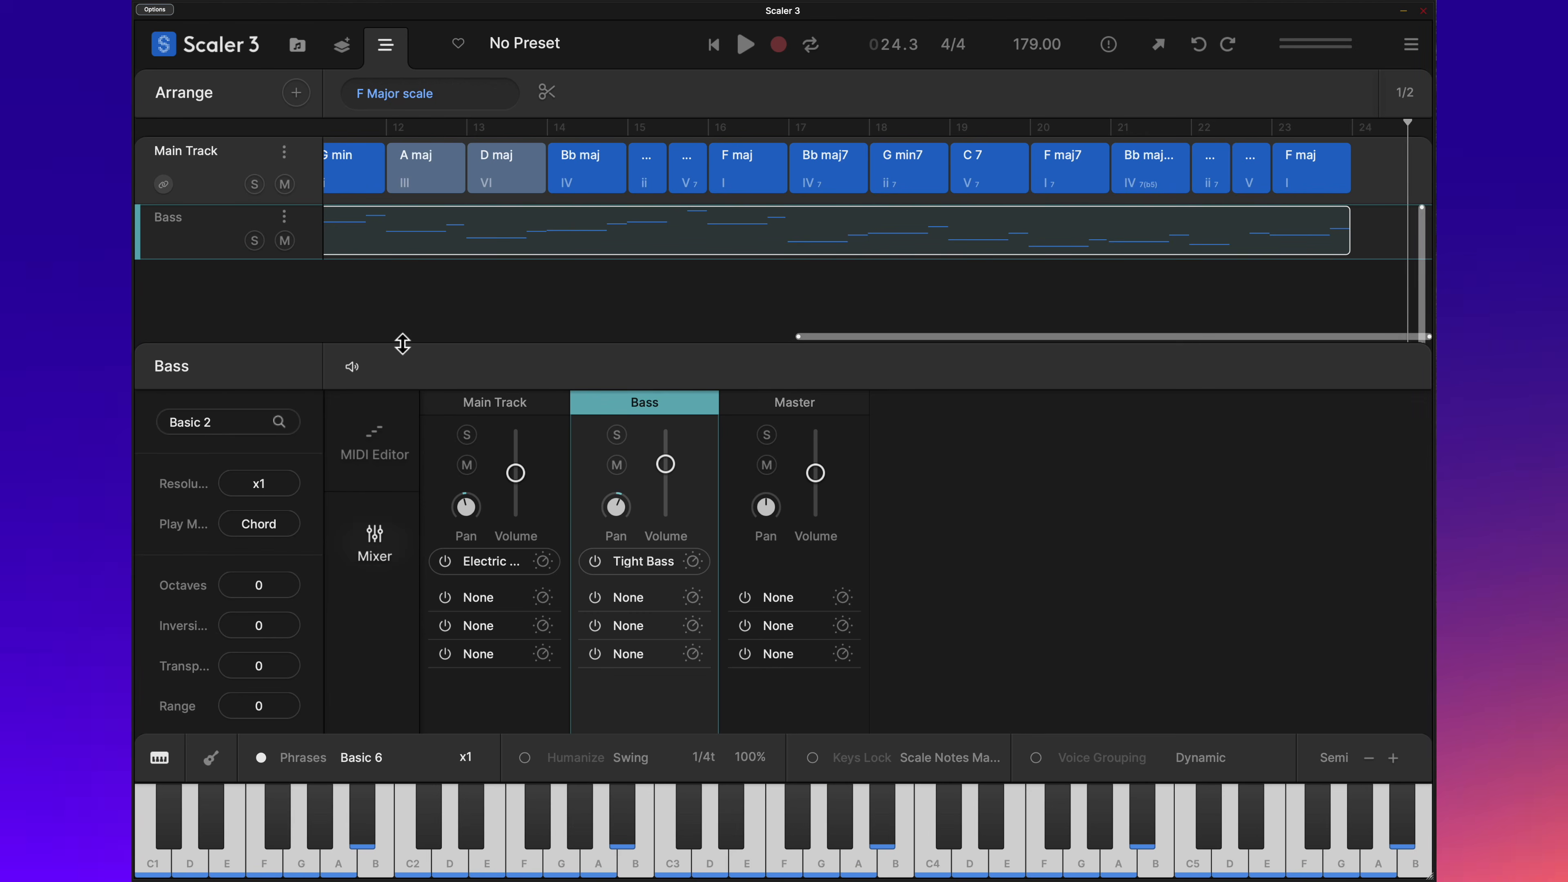
Step: Edit the Bb maj7(b5) chord at bar 21 of the Main Track and remove its E3 note
click(374, 455)
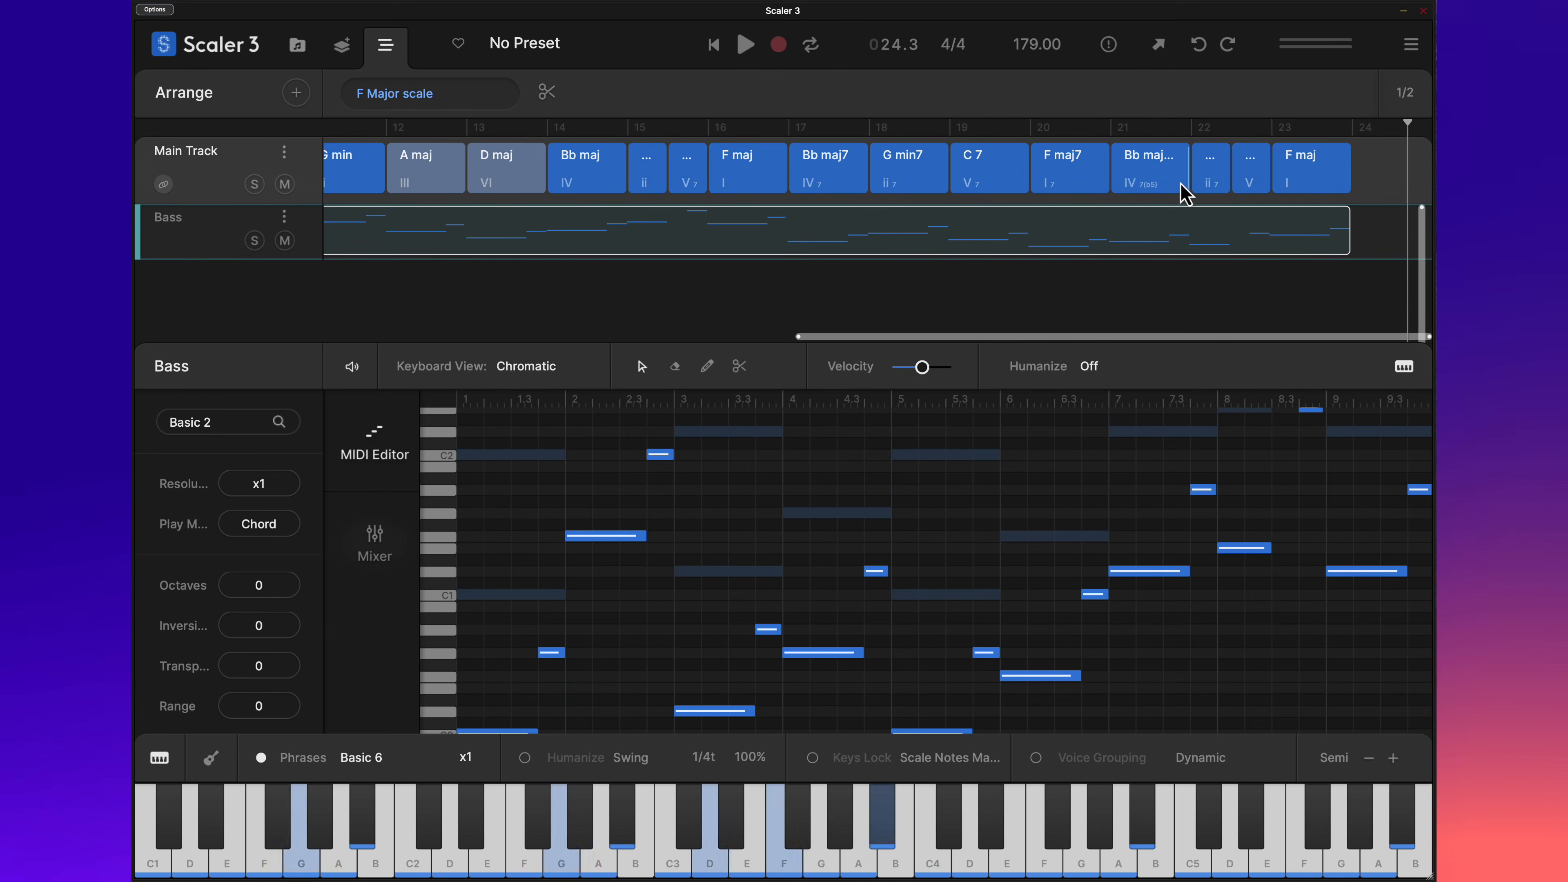
click(1163, 193)
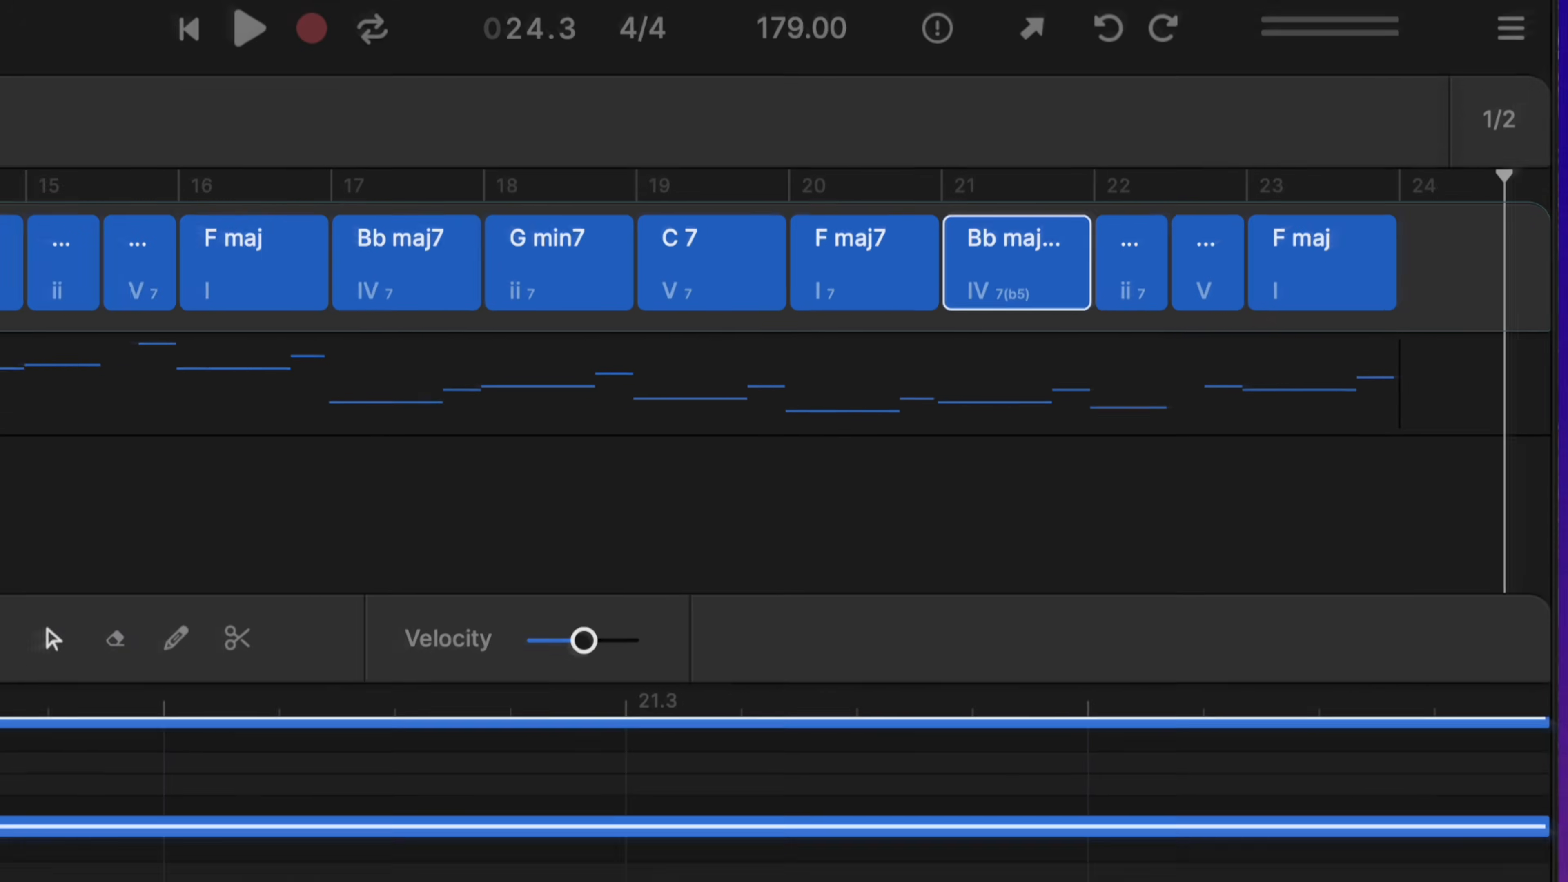
right_click(1040, 279)
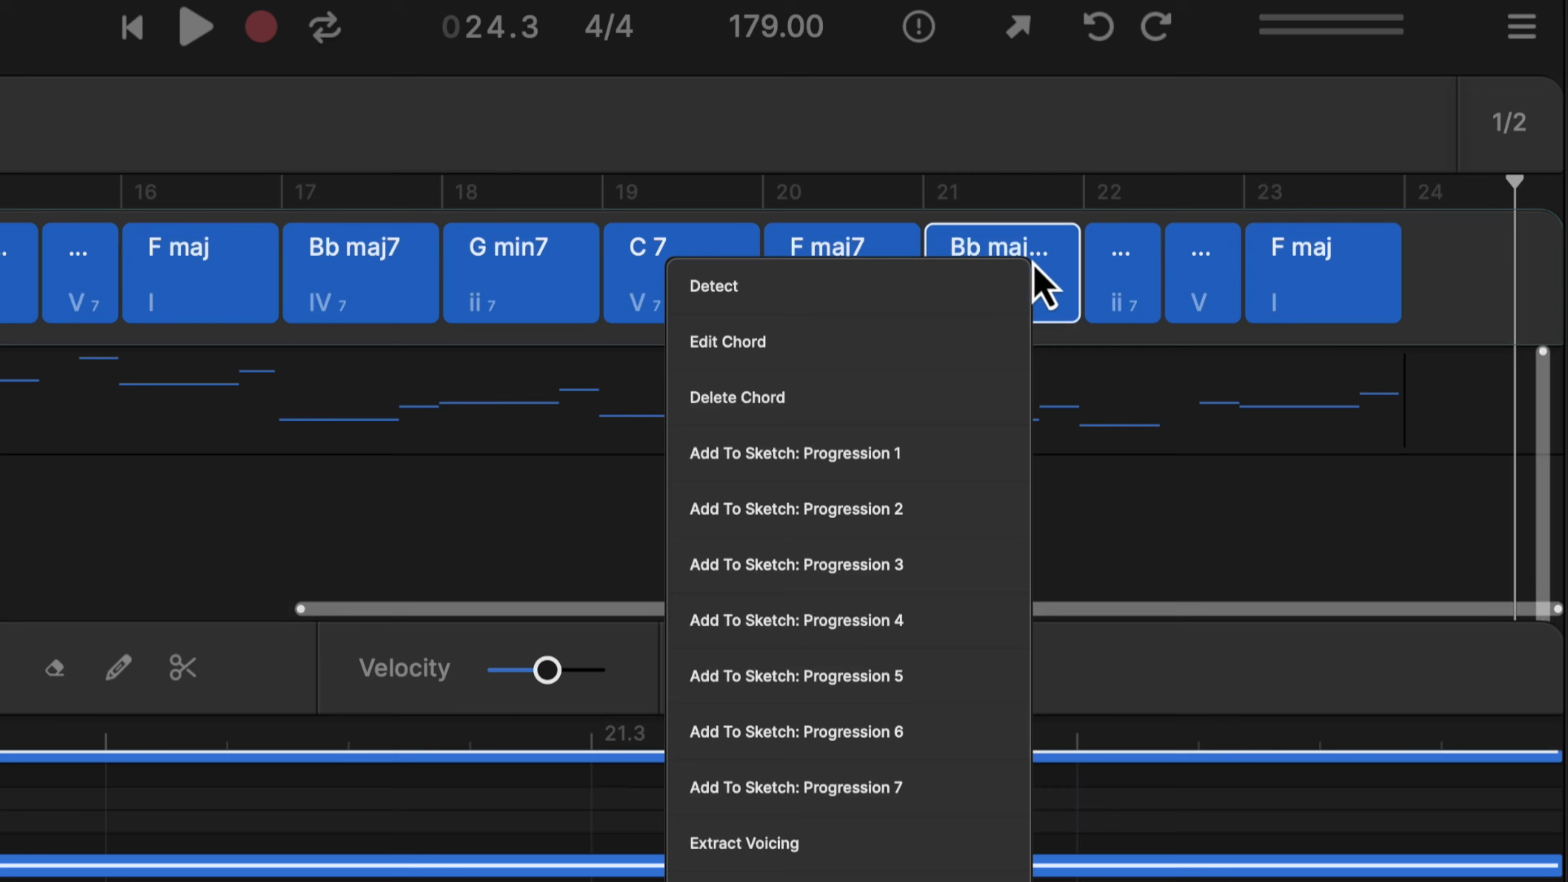
click(779, 461)
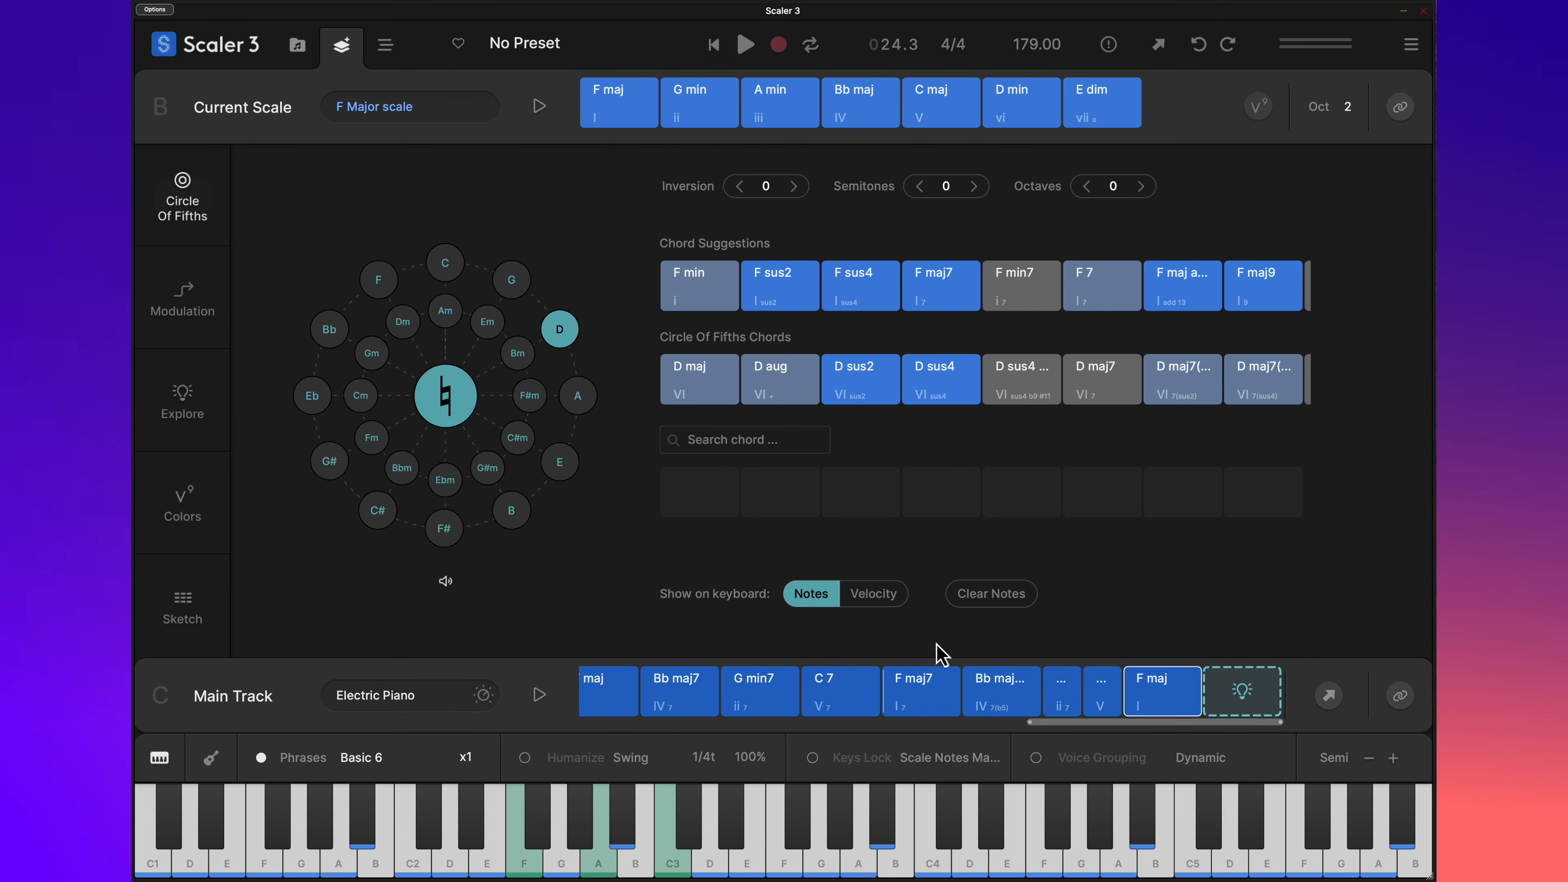
click(1103, 701)
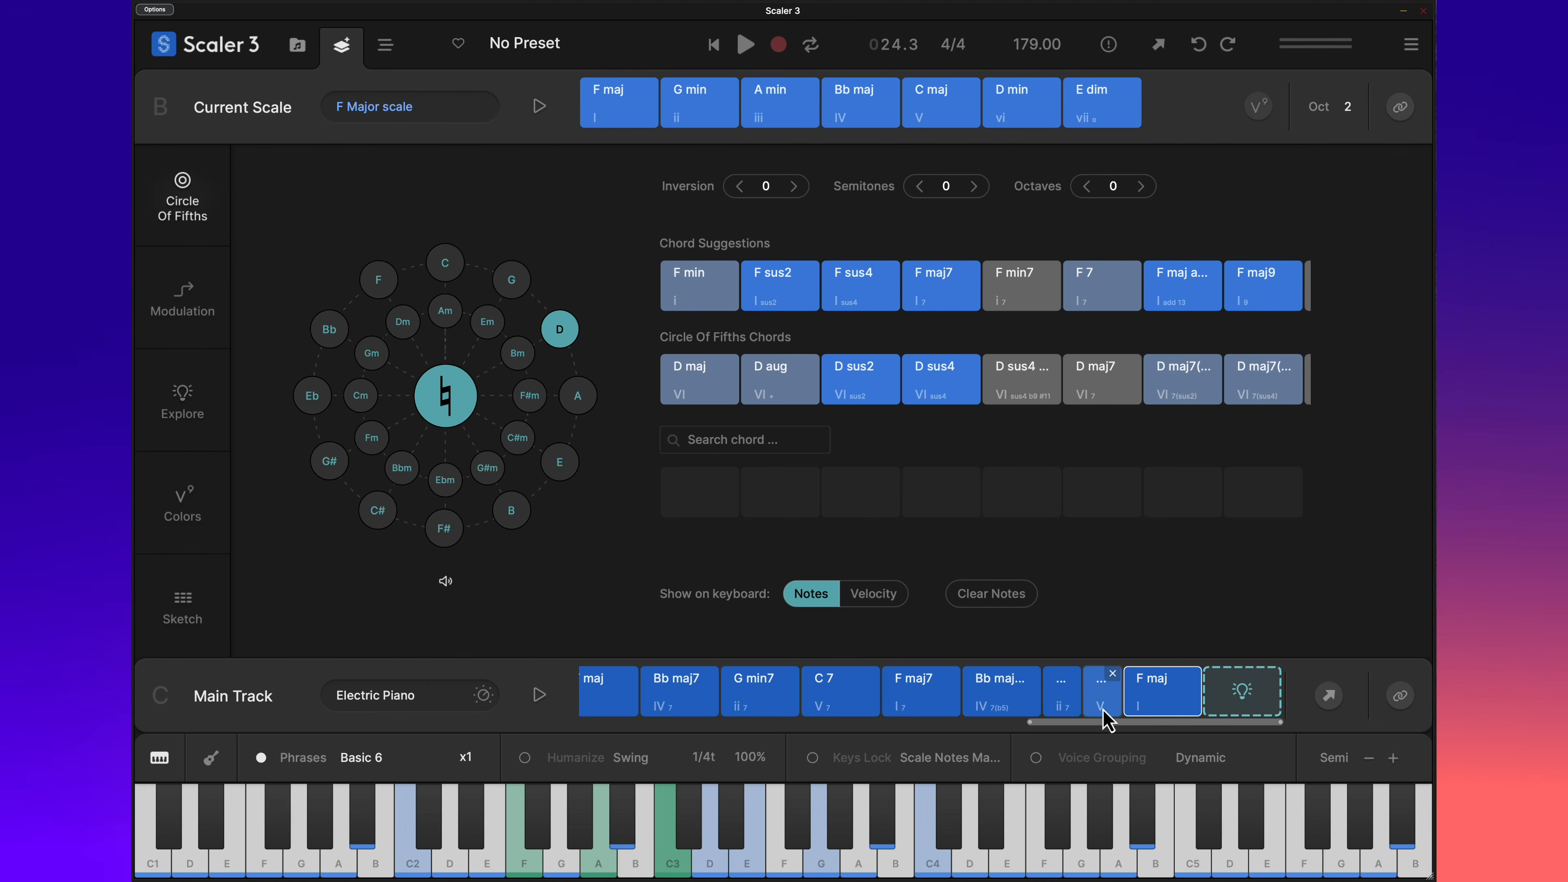
click(1006, 704)
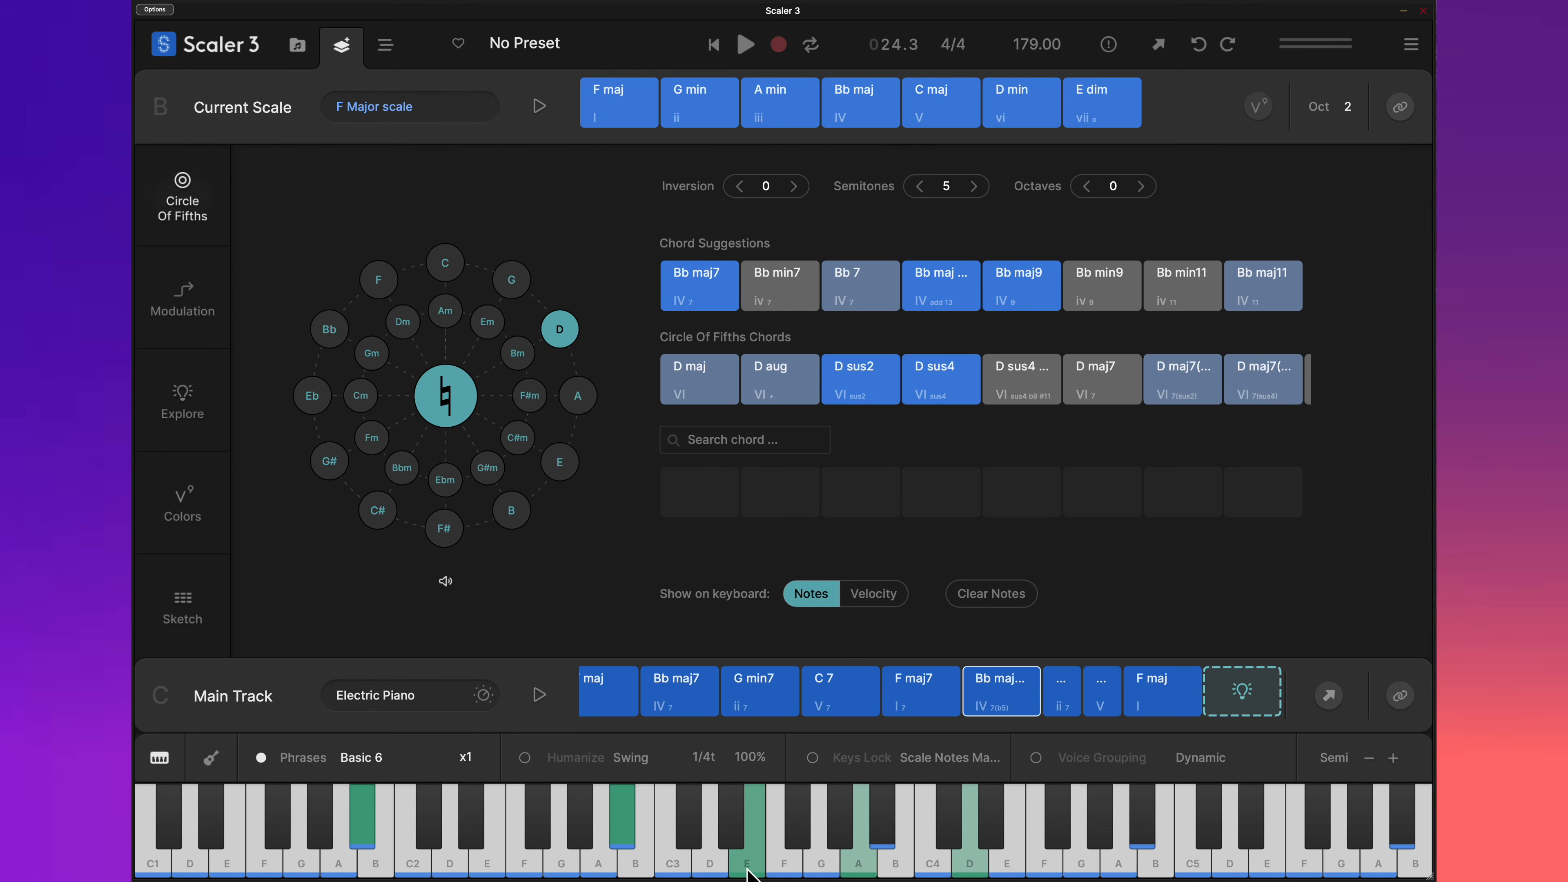
click(748, 871)
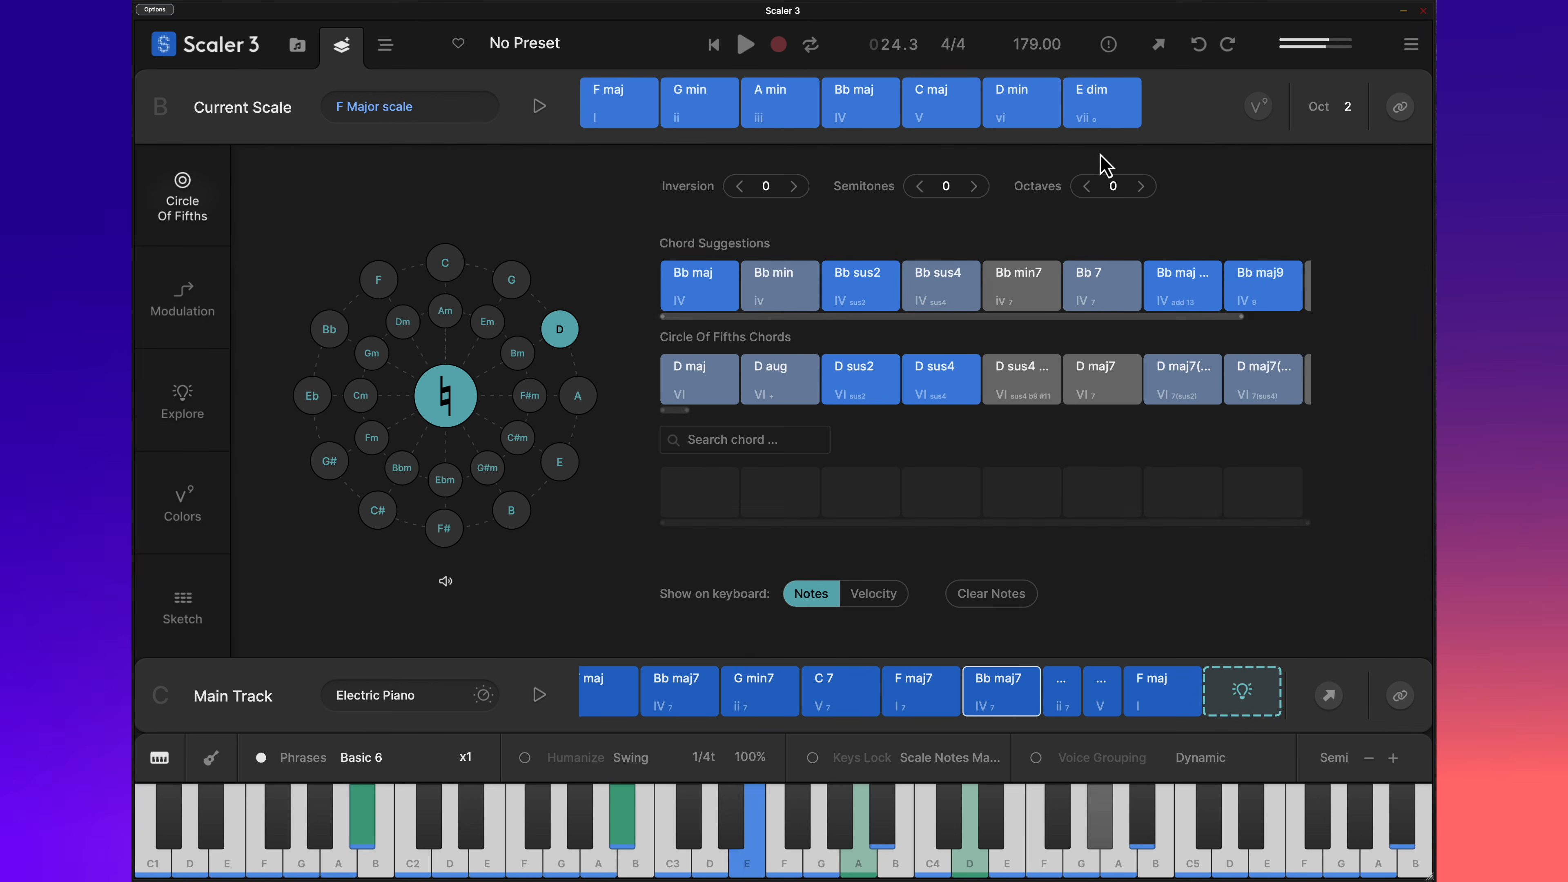
Step: Audition the Main Track's closing chords, including F maj7, Bb maj7 and the final F maj
click(941, 700)
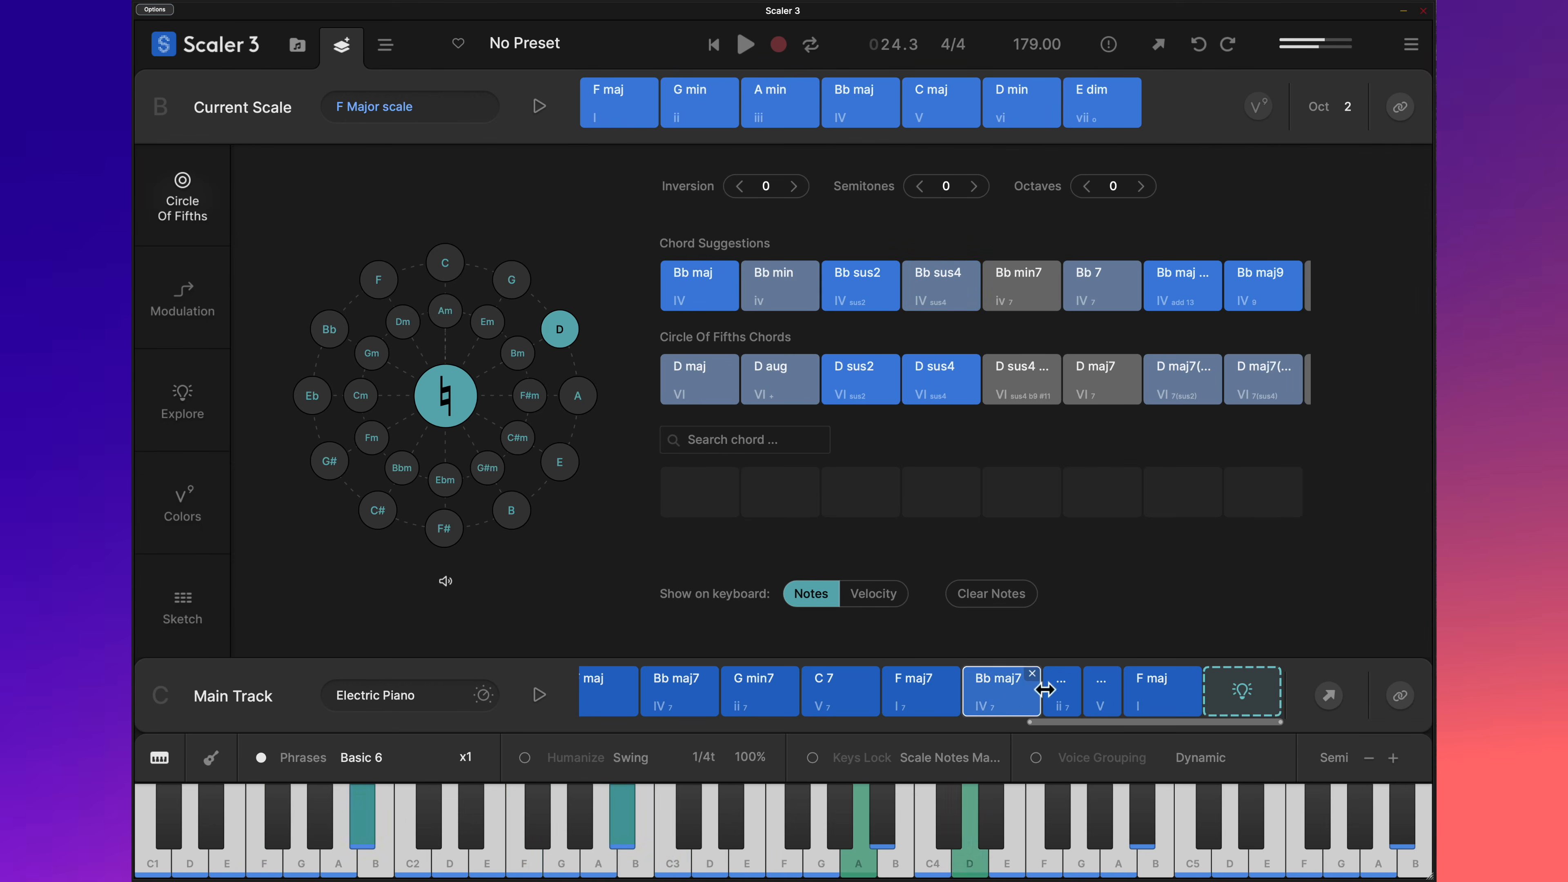
click(1150, 701)
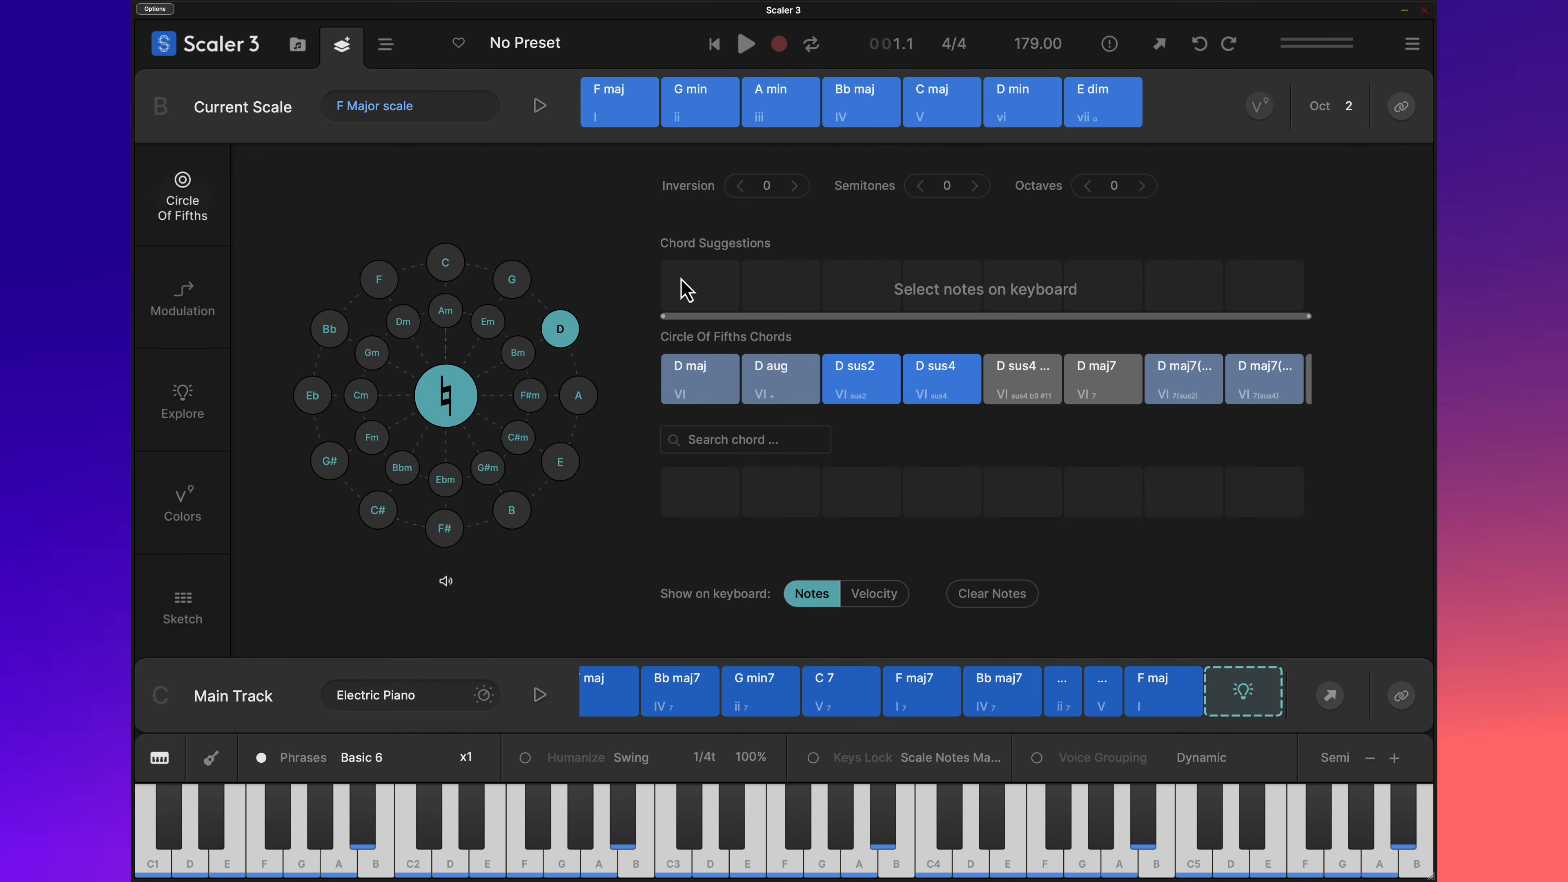
click(1152, 708)
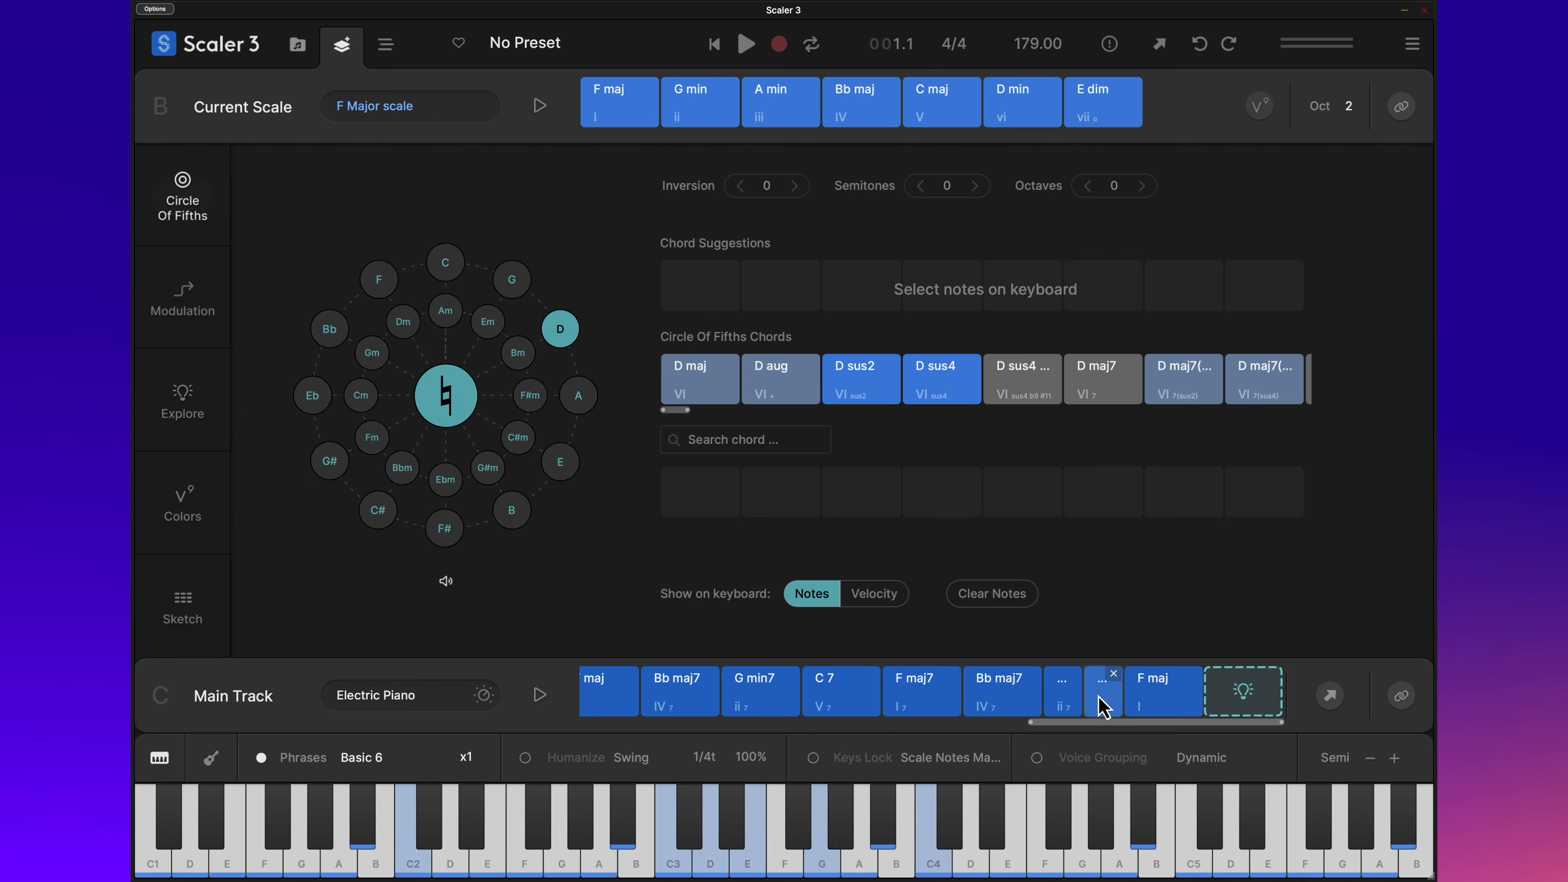
click(1033, 708)
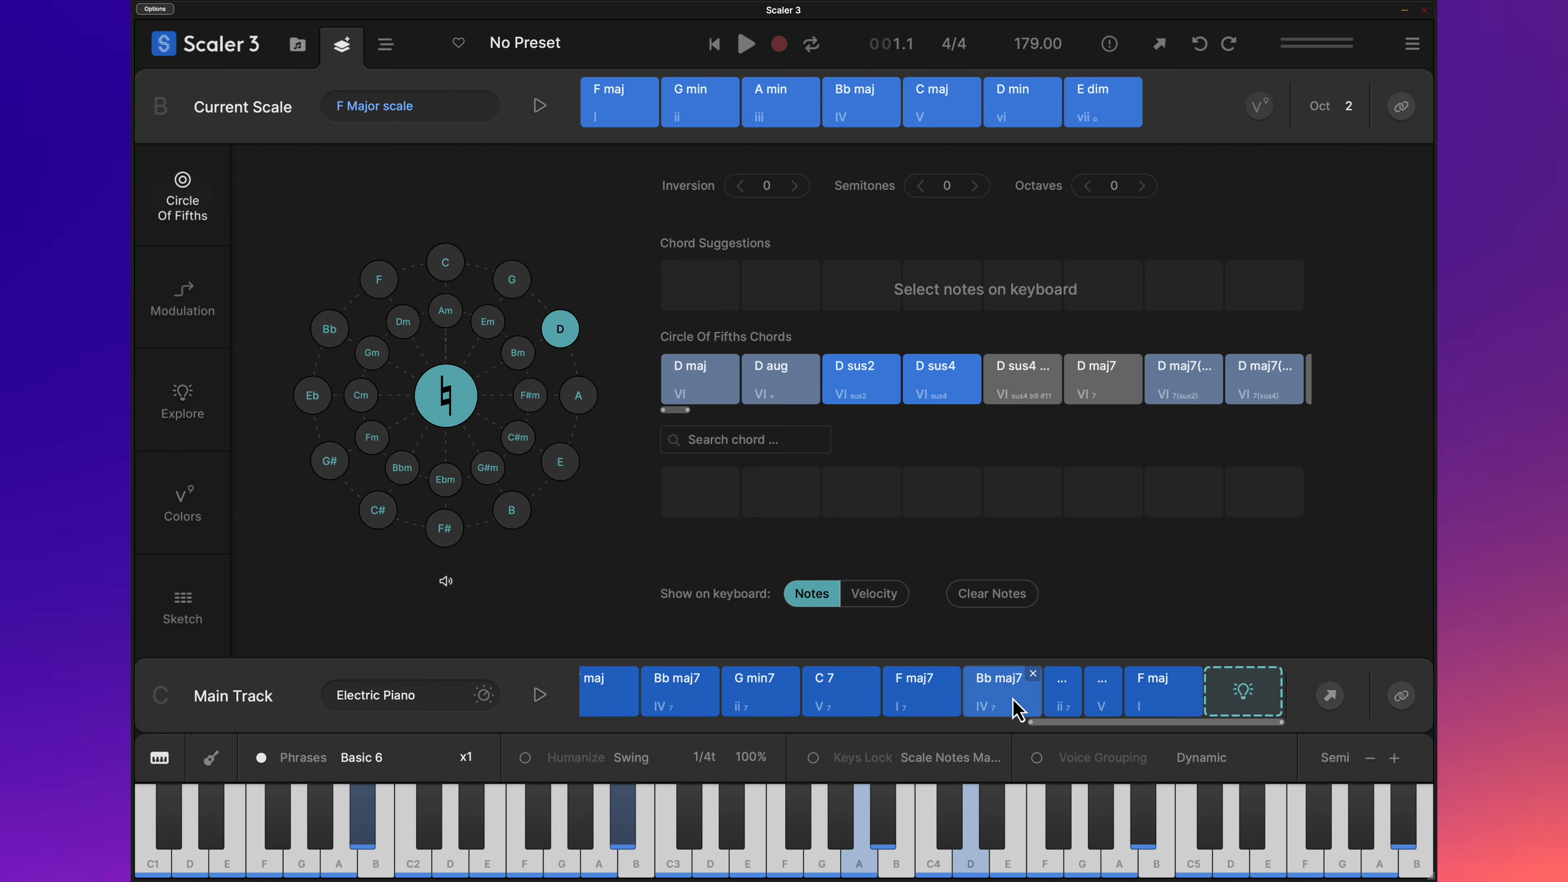
click(929, 700)
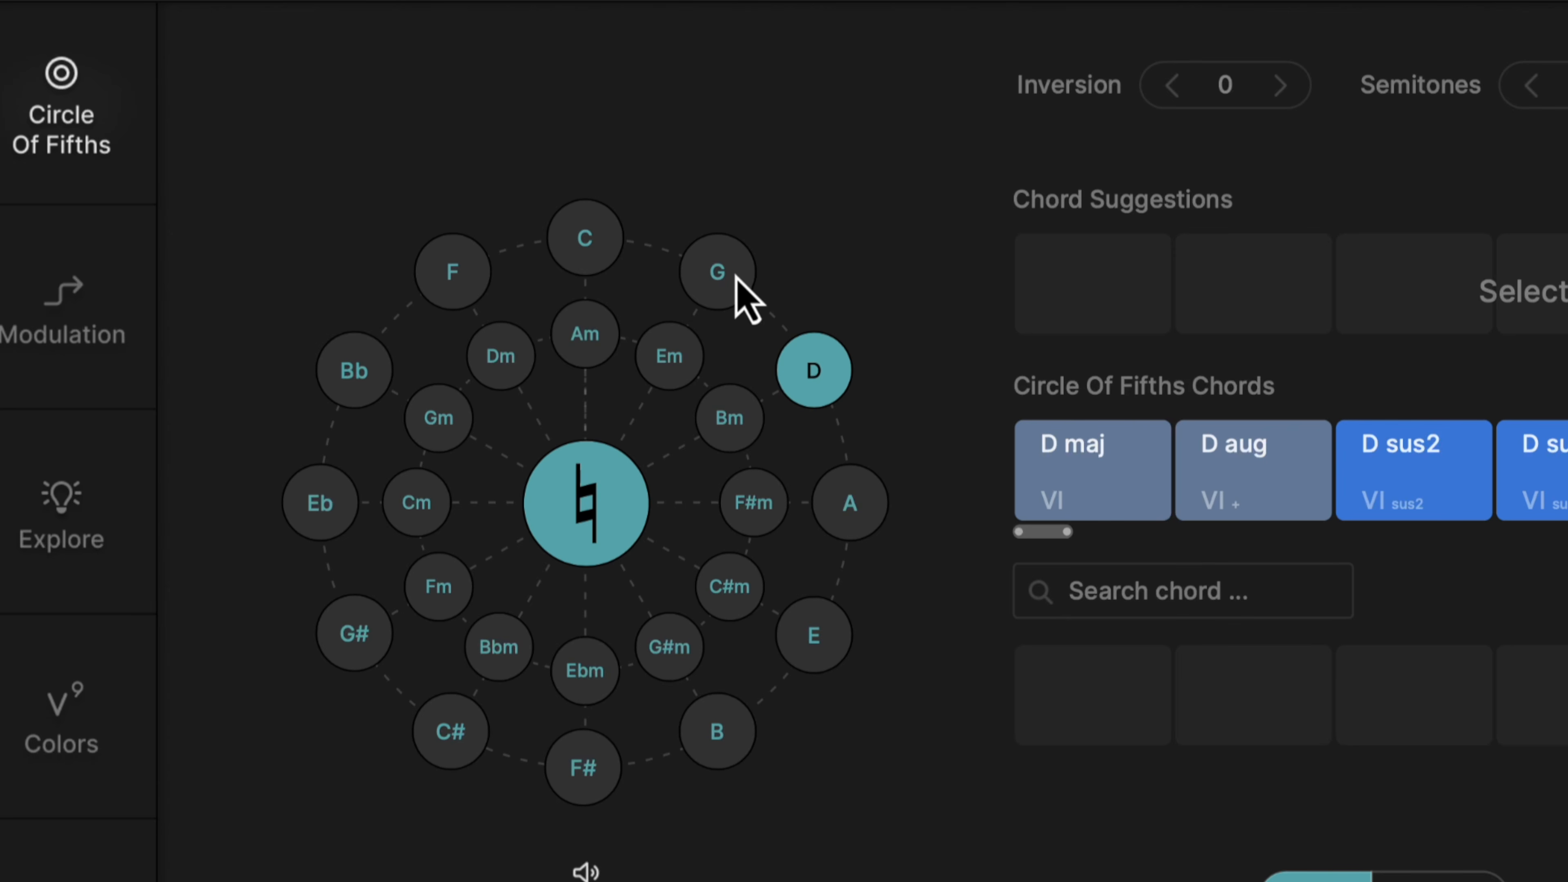
Step: Compare the G and D chords in the circle of fifths, and append D maj7 to the Main Track
click(710, 288)
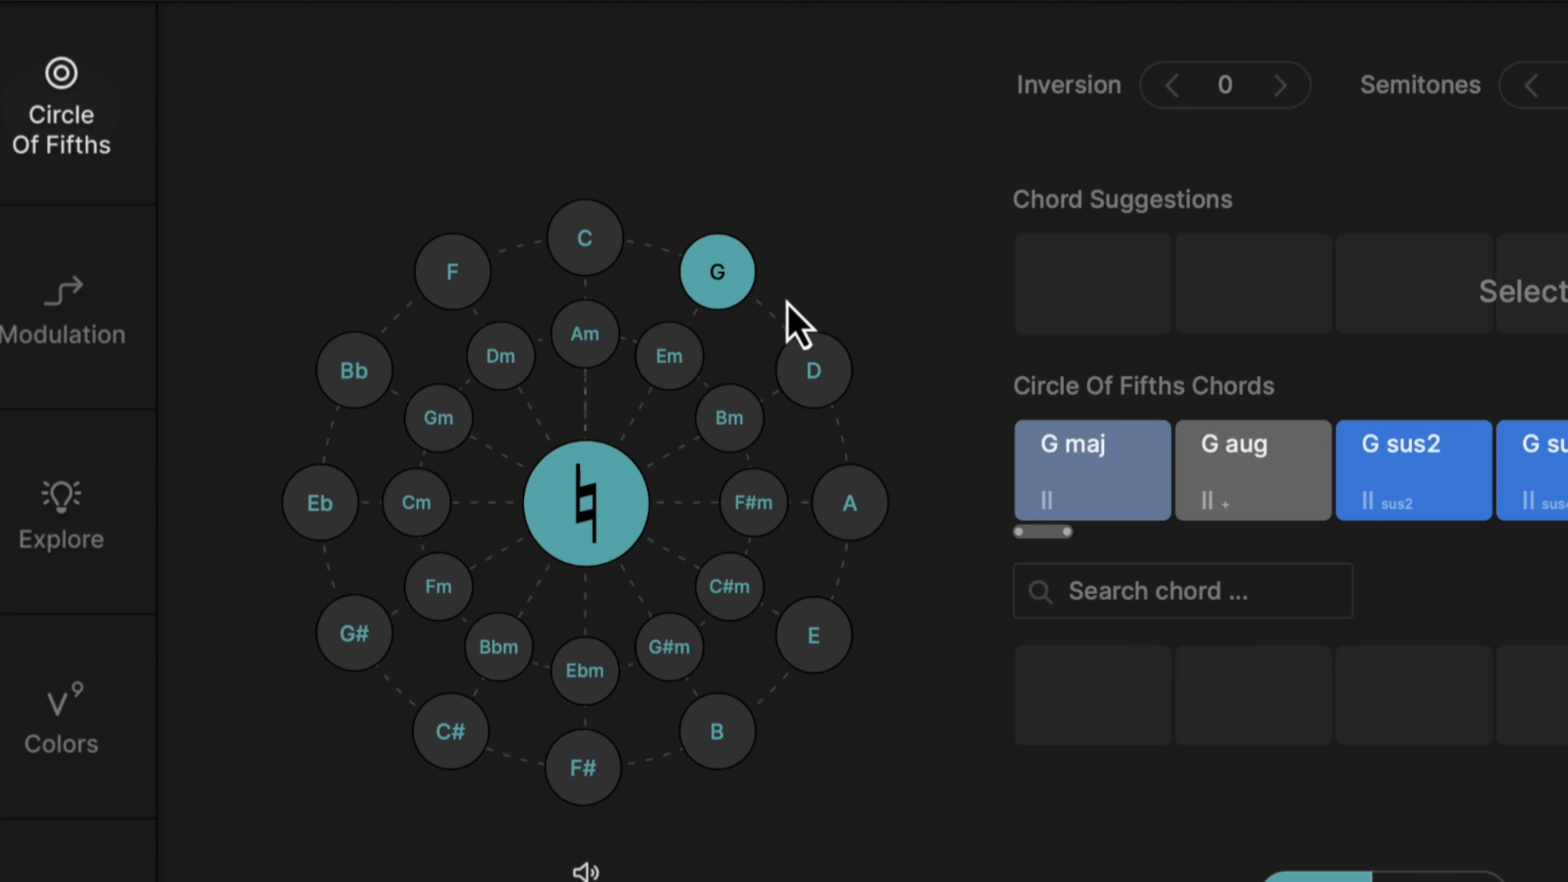
click(831, 364)
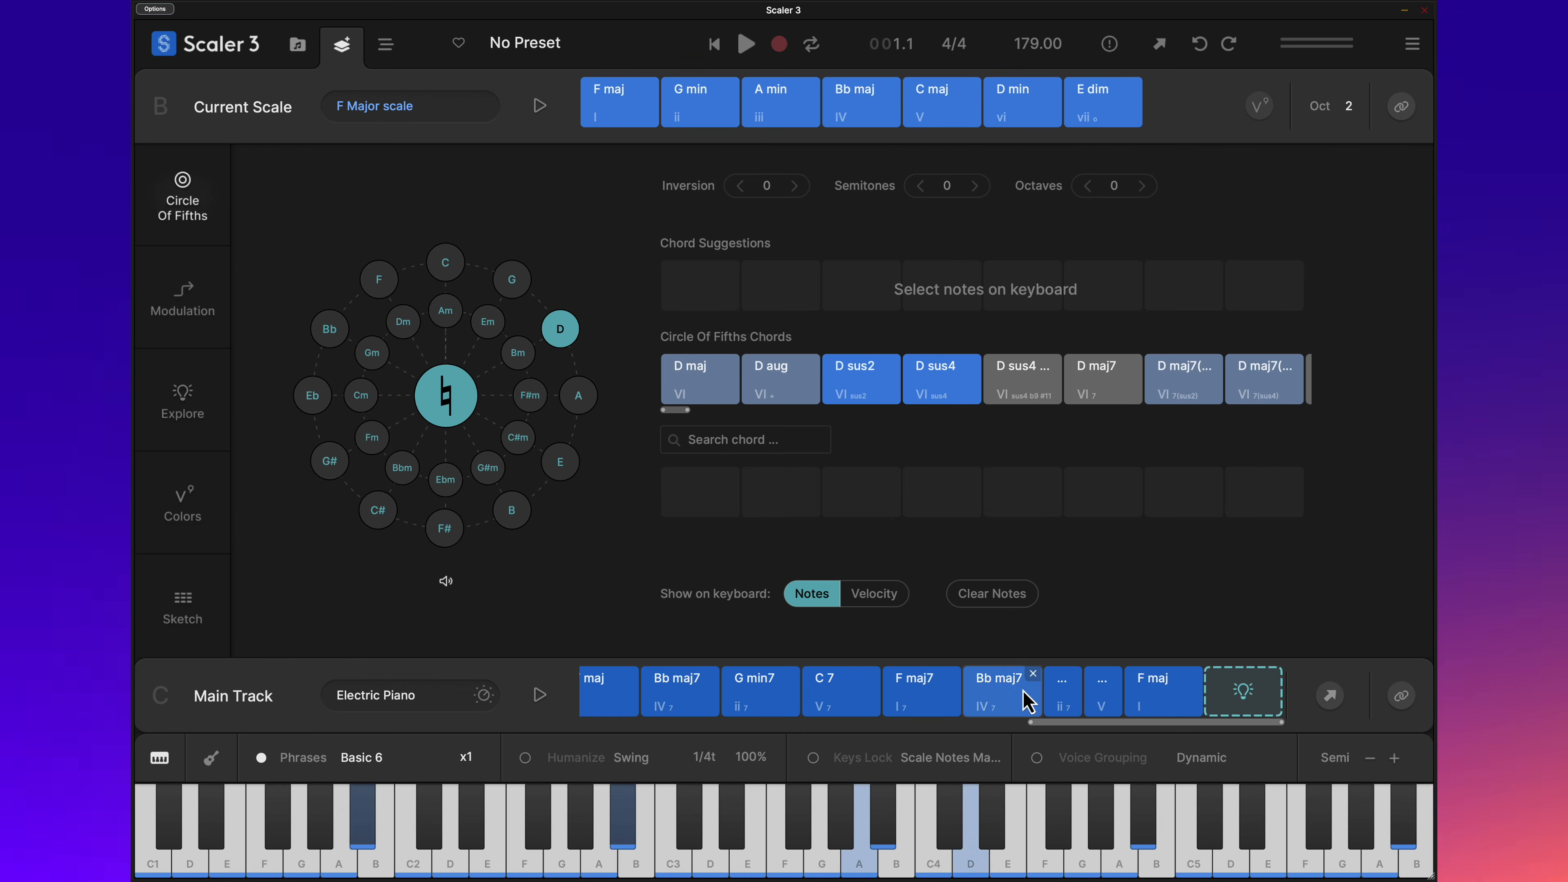
click(863, 698)
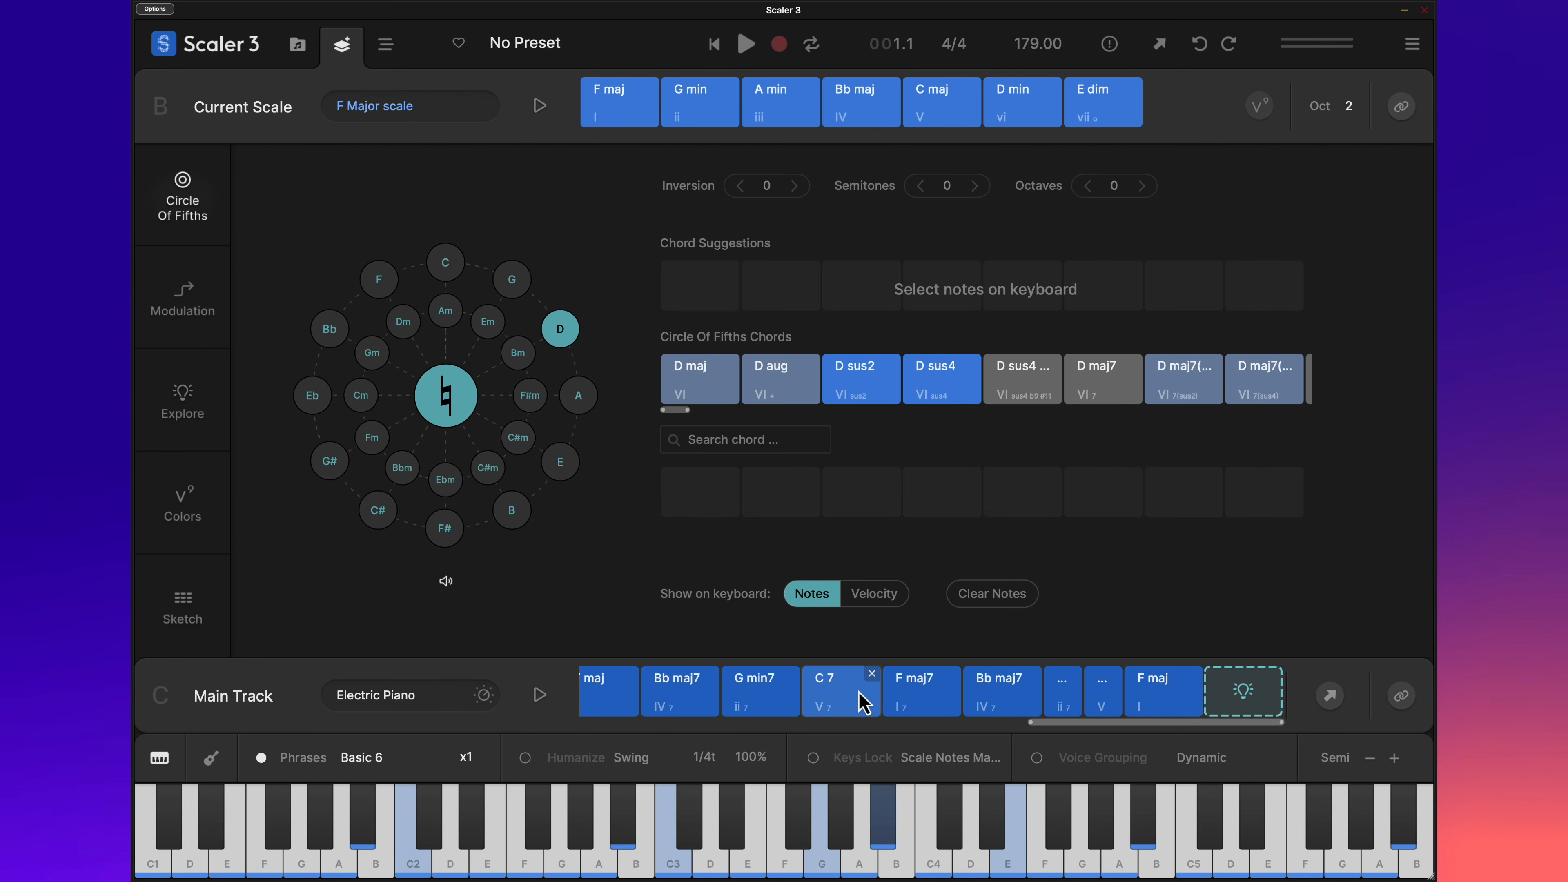
click(908, 704)
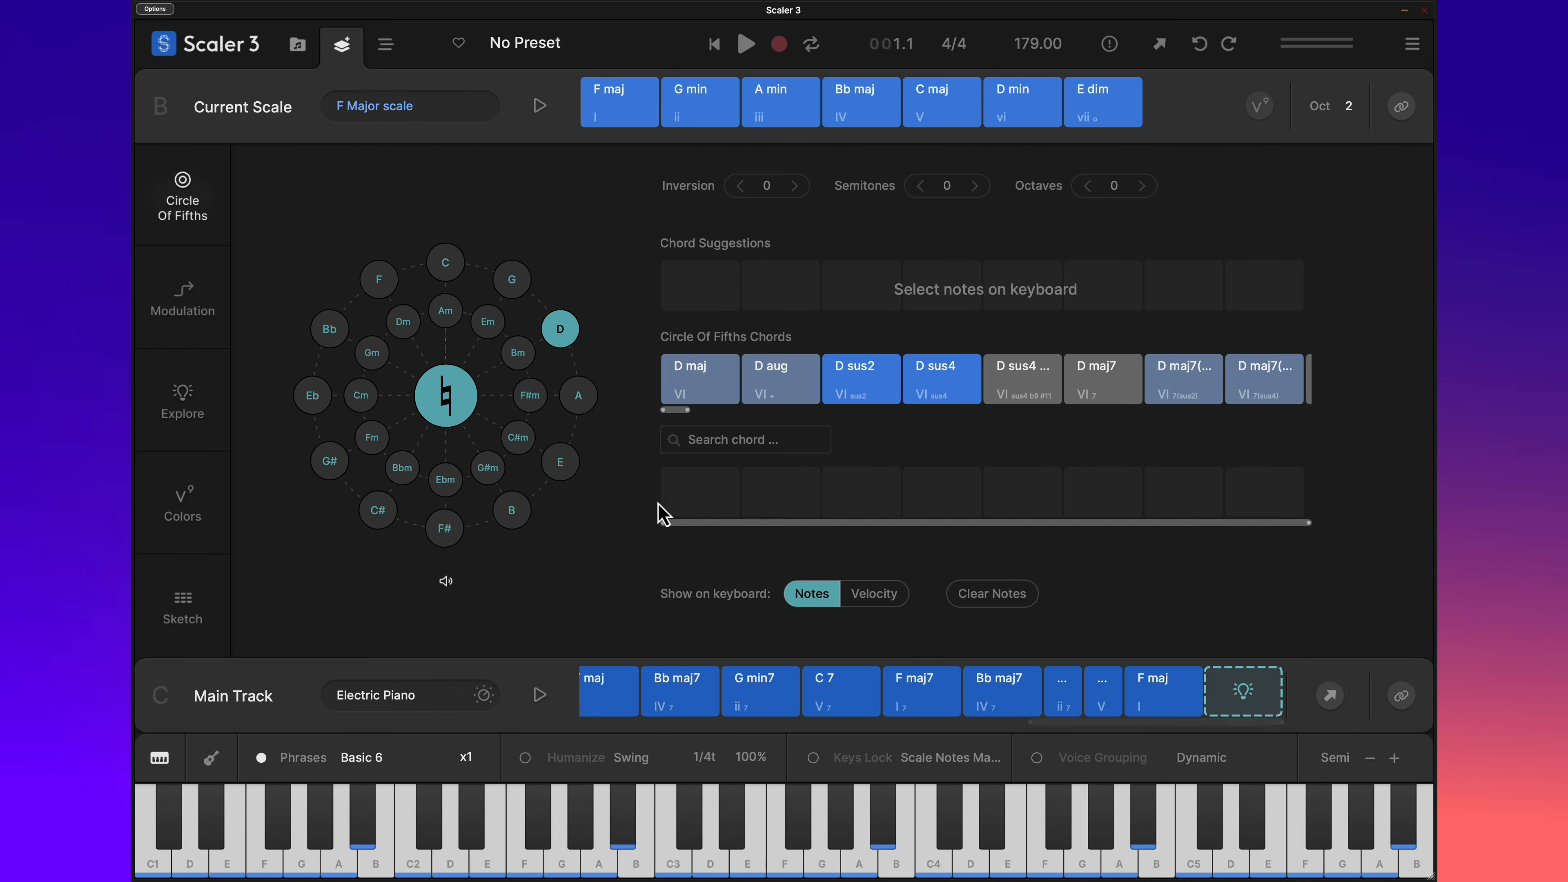
drag(1082, 388, 1221, 703)
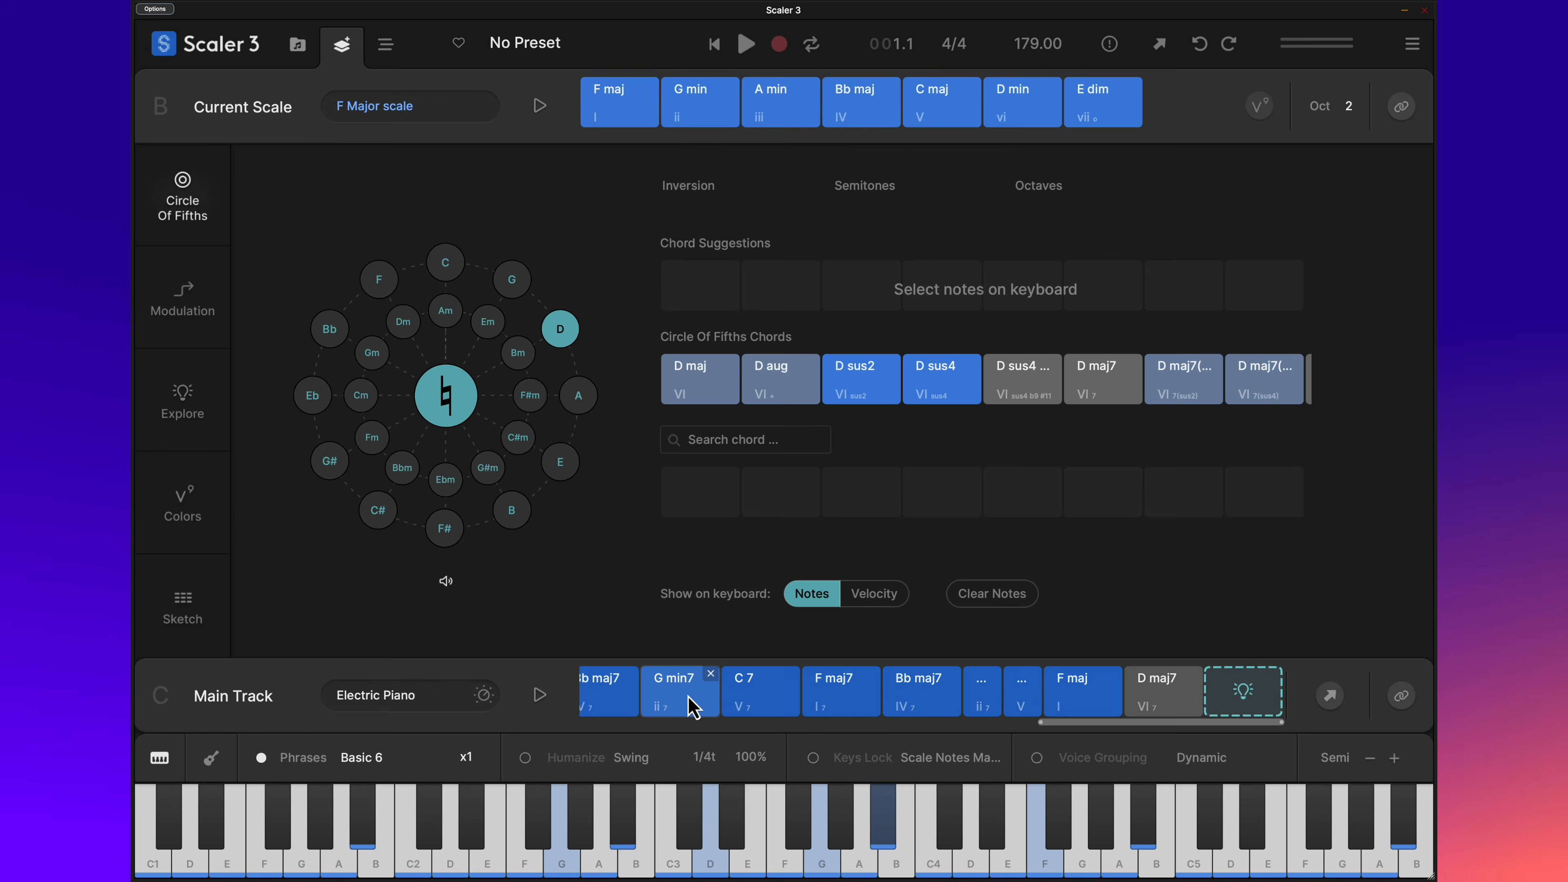
Step: Copy the G min7 chord to the end of the Main Track and insert D maj7 from the circle of fifths chords before it
click(694, 706)
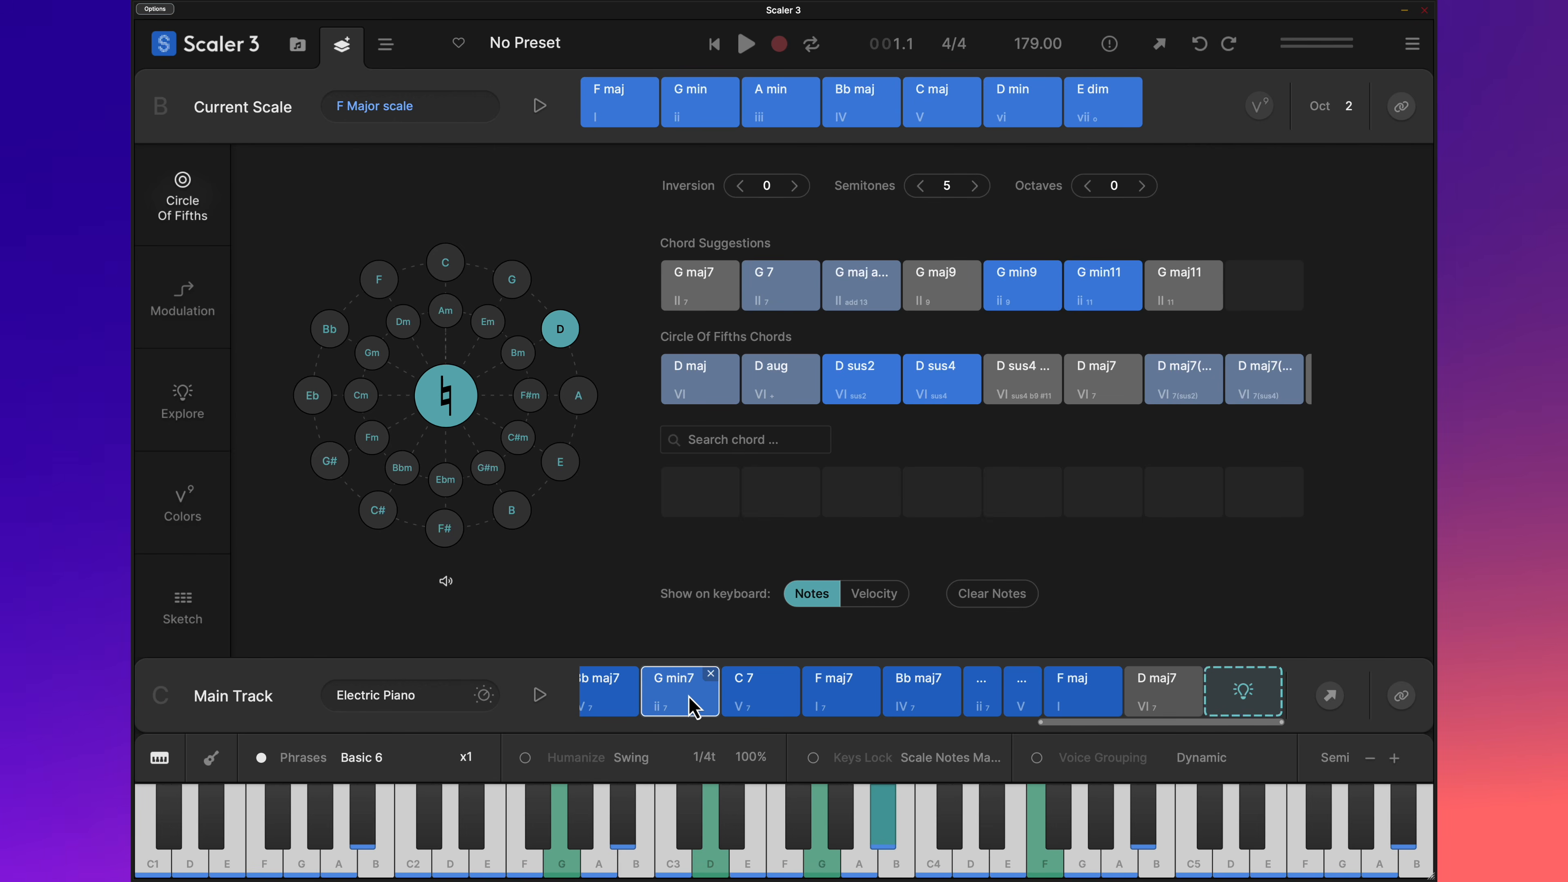
drag(694, 707, 1201, 695)
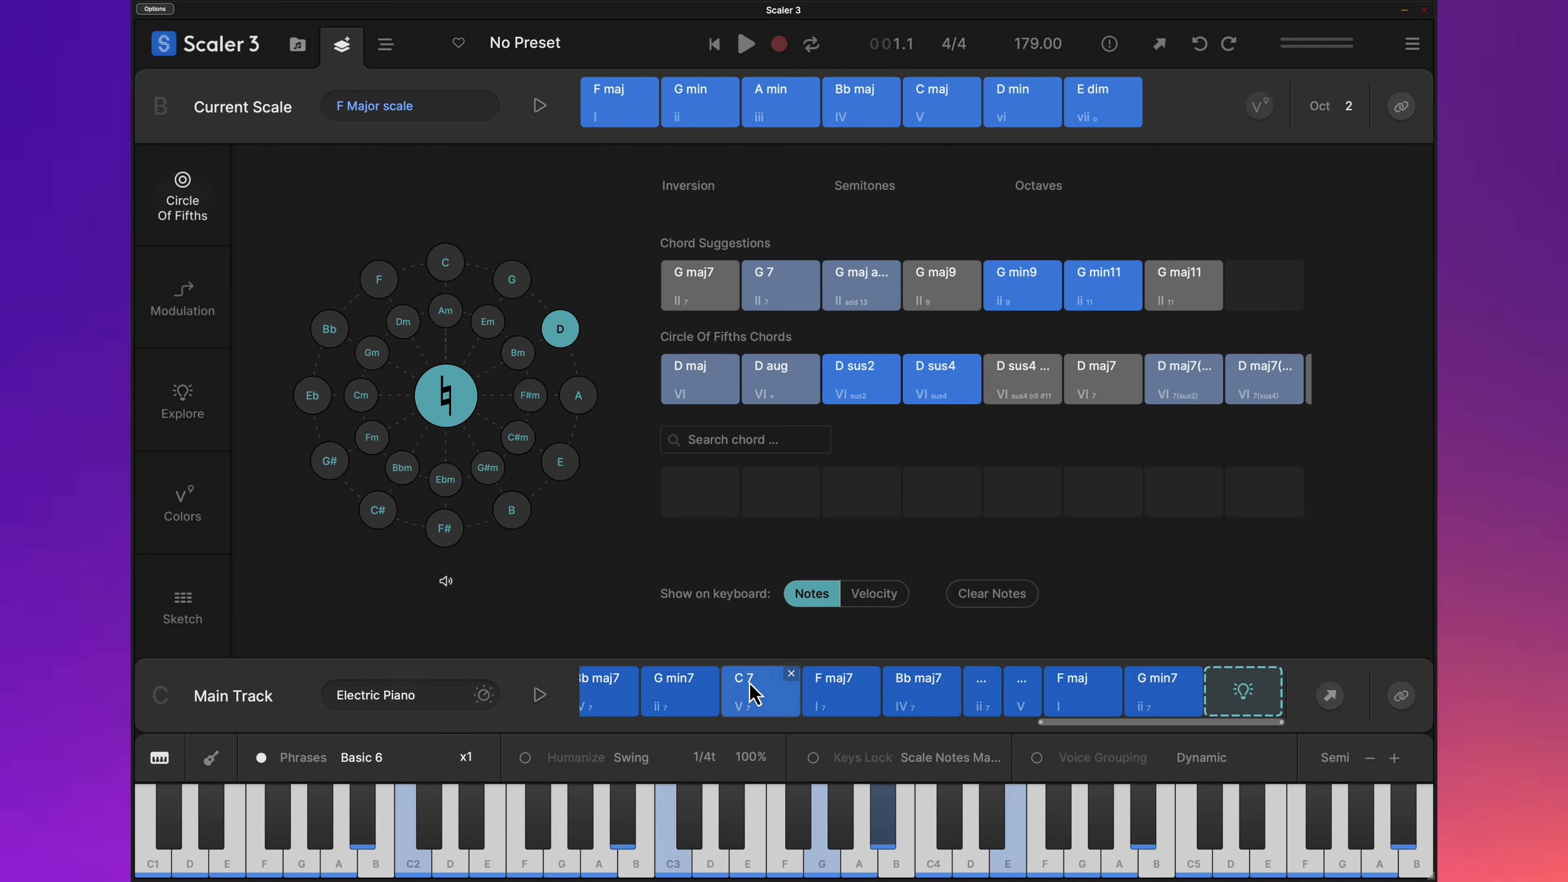
drag(1079, 386, 1120, 685)
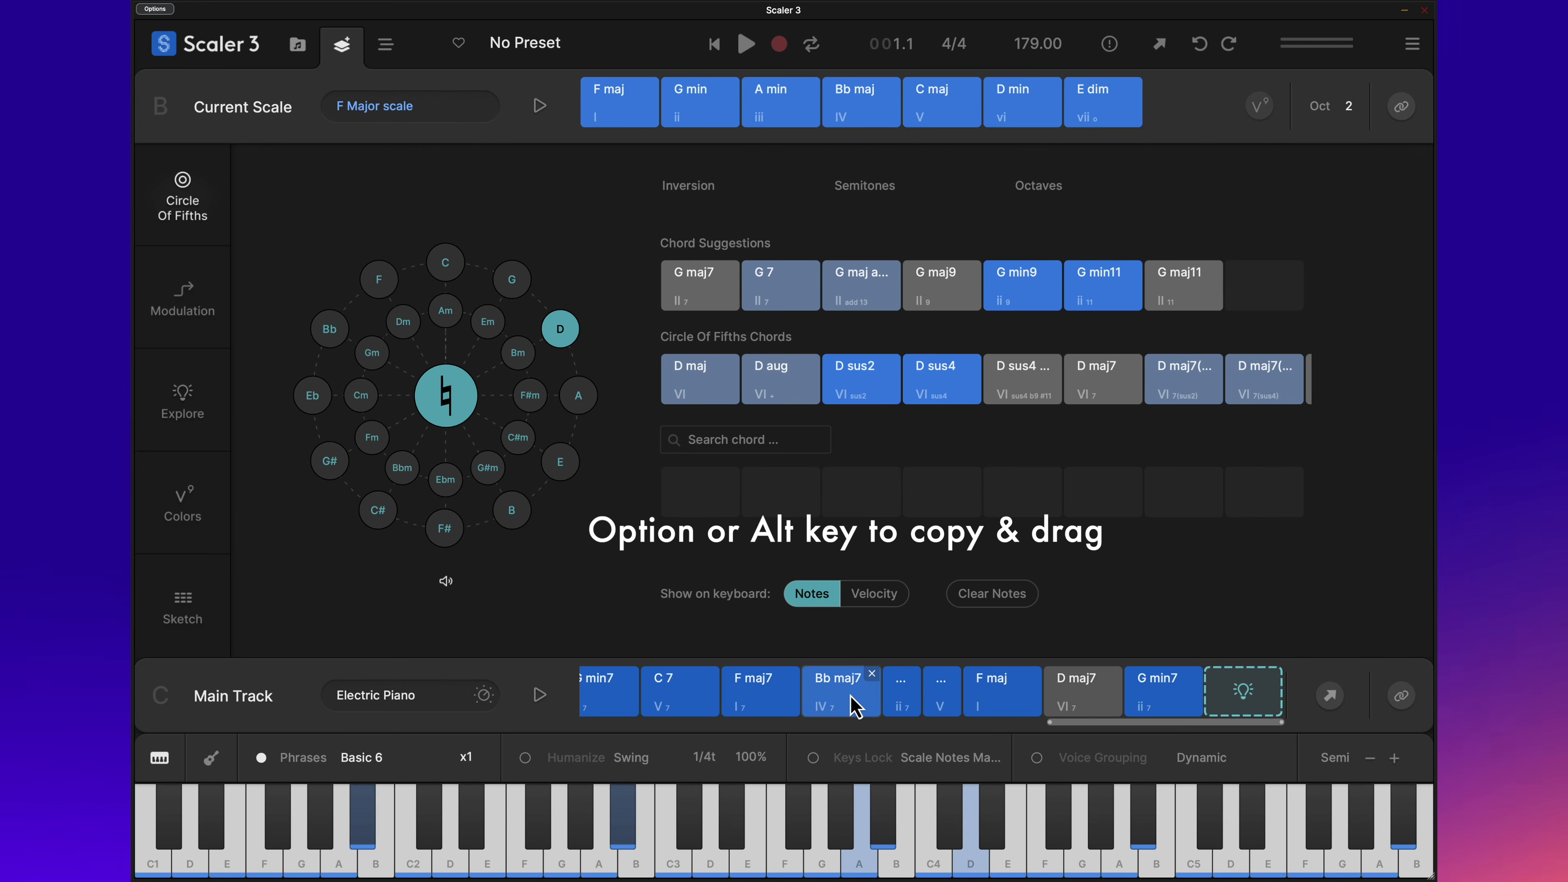
Step: Append copies of the Bb maj7, C 7 and F maj chords, in that order, to the end of the Main Track
click(858, 706)
drag(858, 706, 1247, 692)
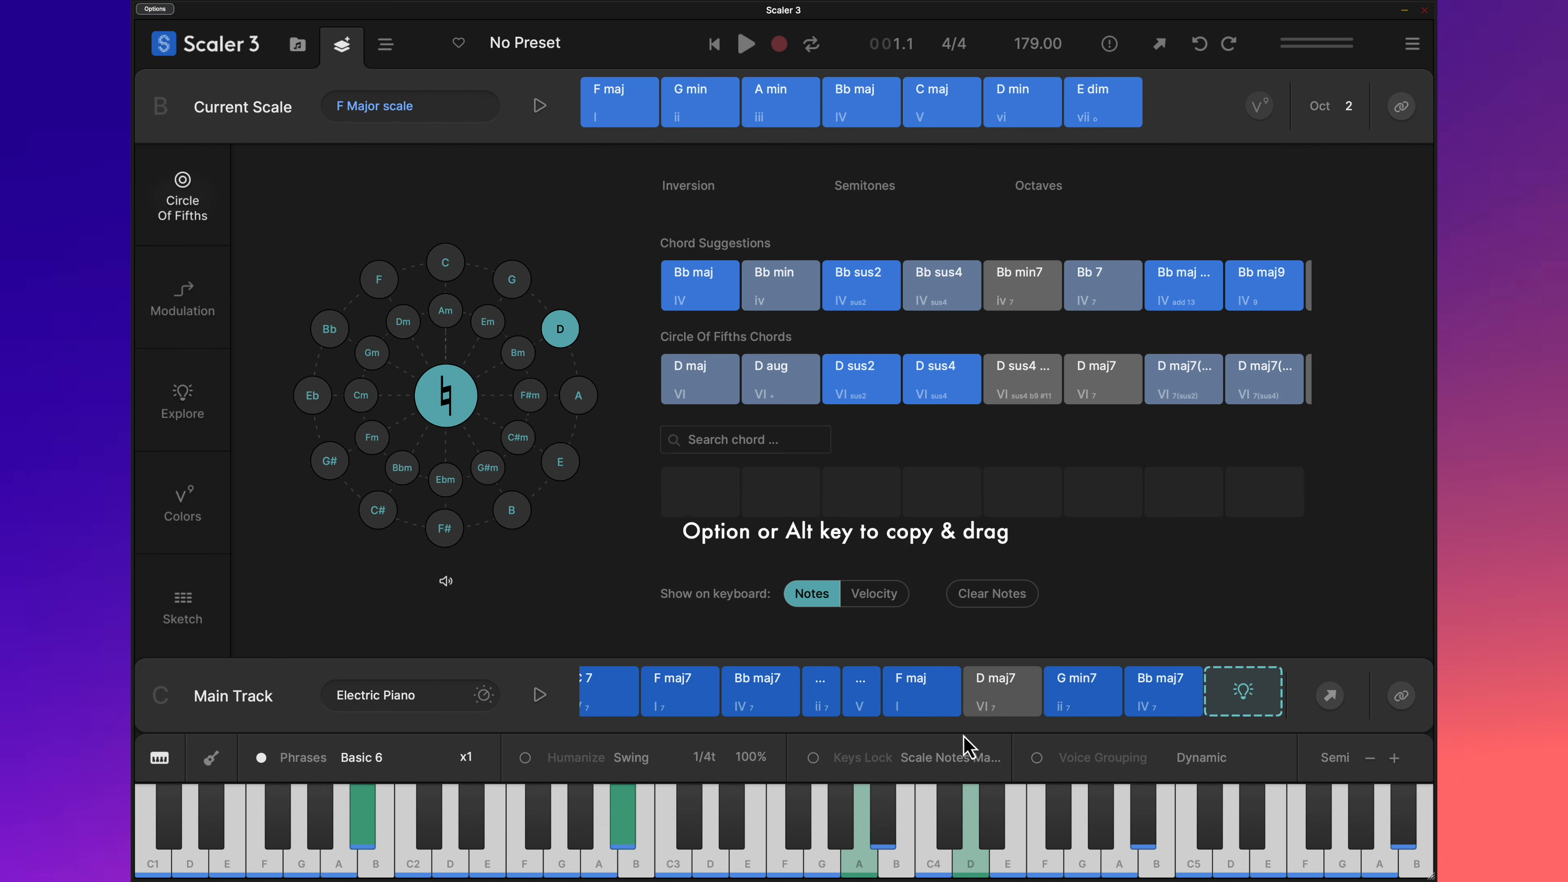
drag(1070, 722, 1011, 723)
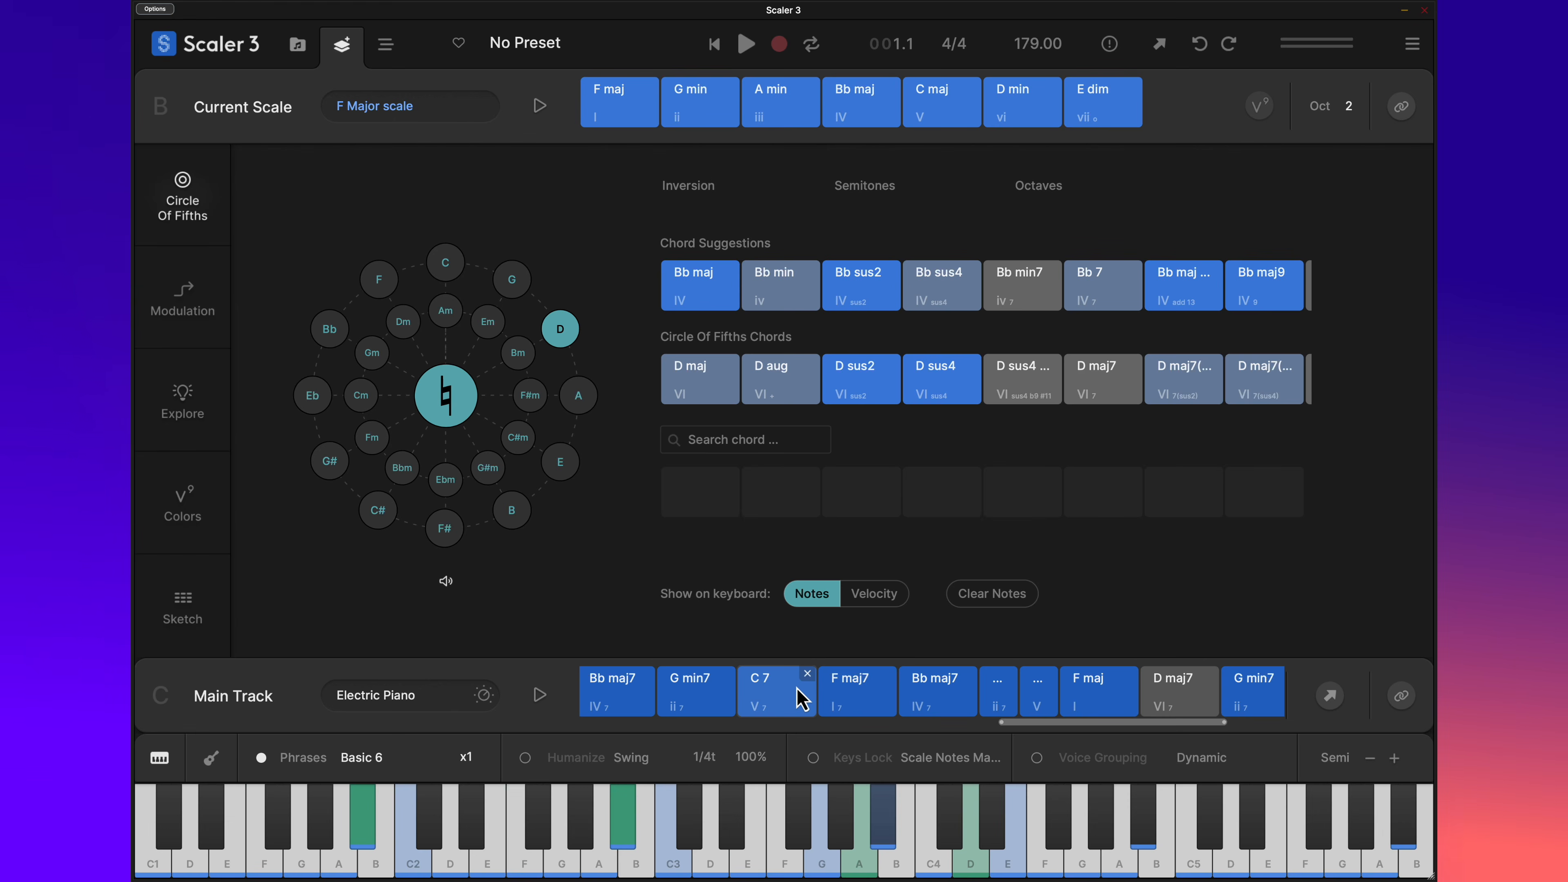
click(802, 702)
drag(802, 701, 1261, 688)
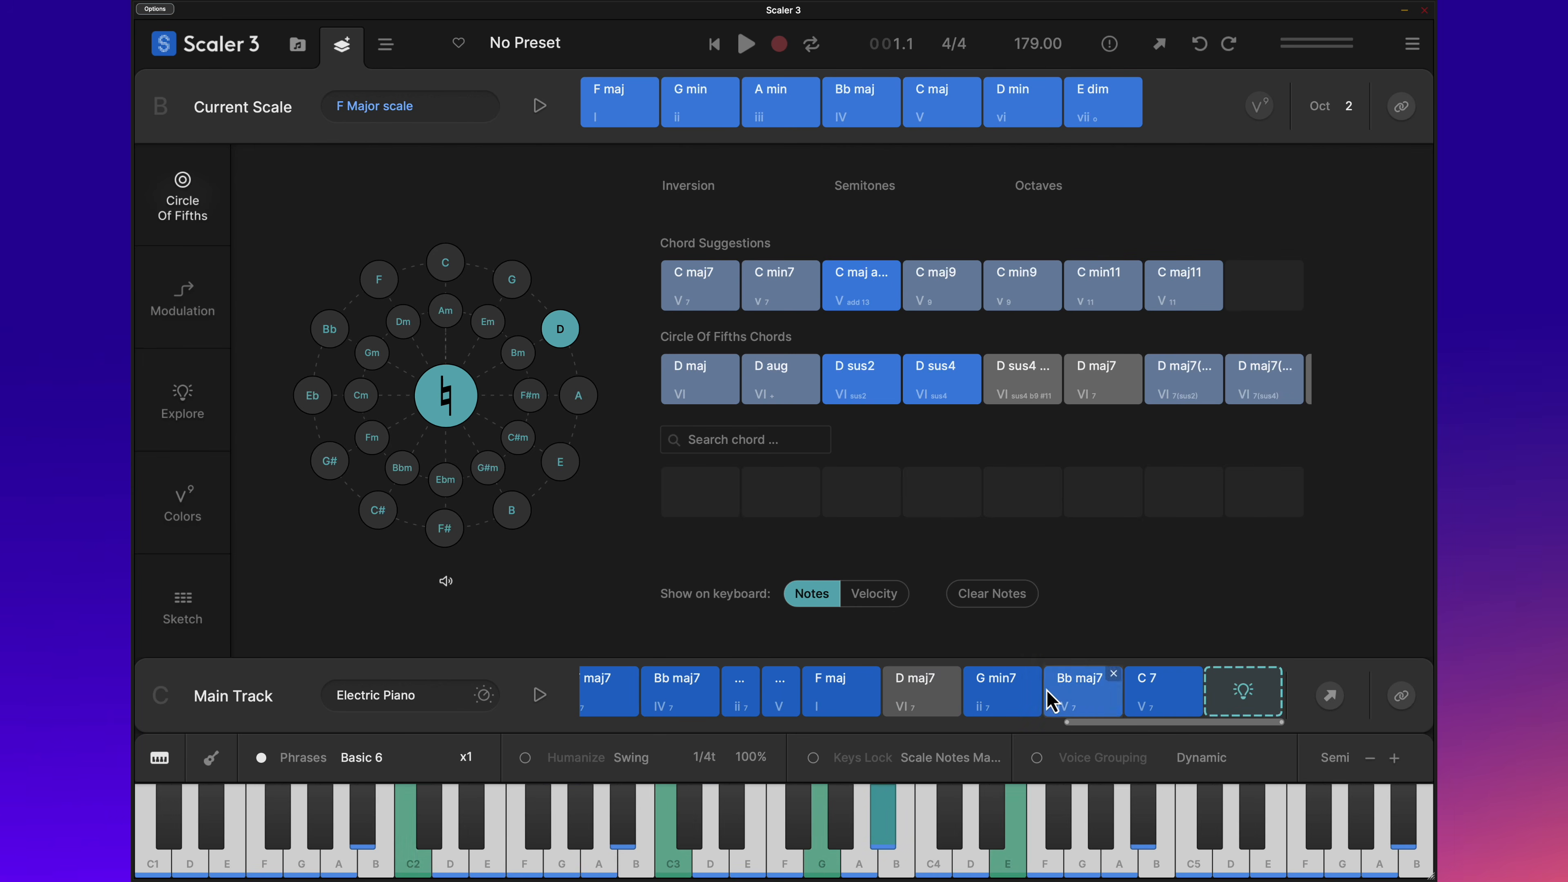
click(864, 704)
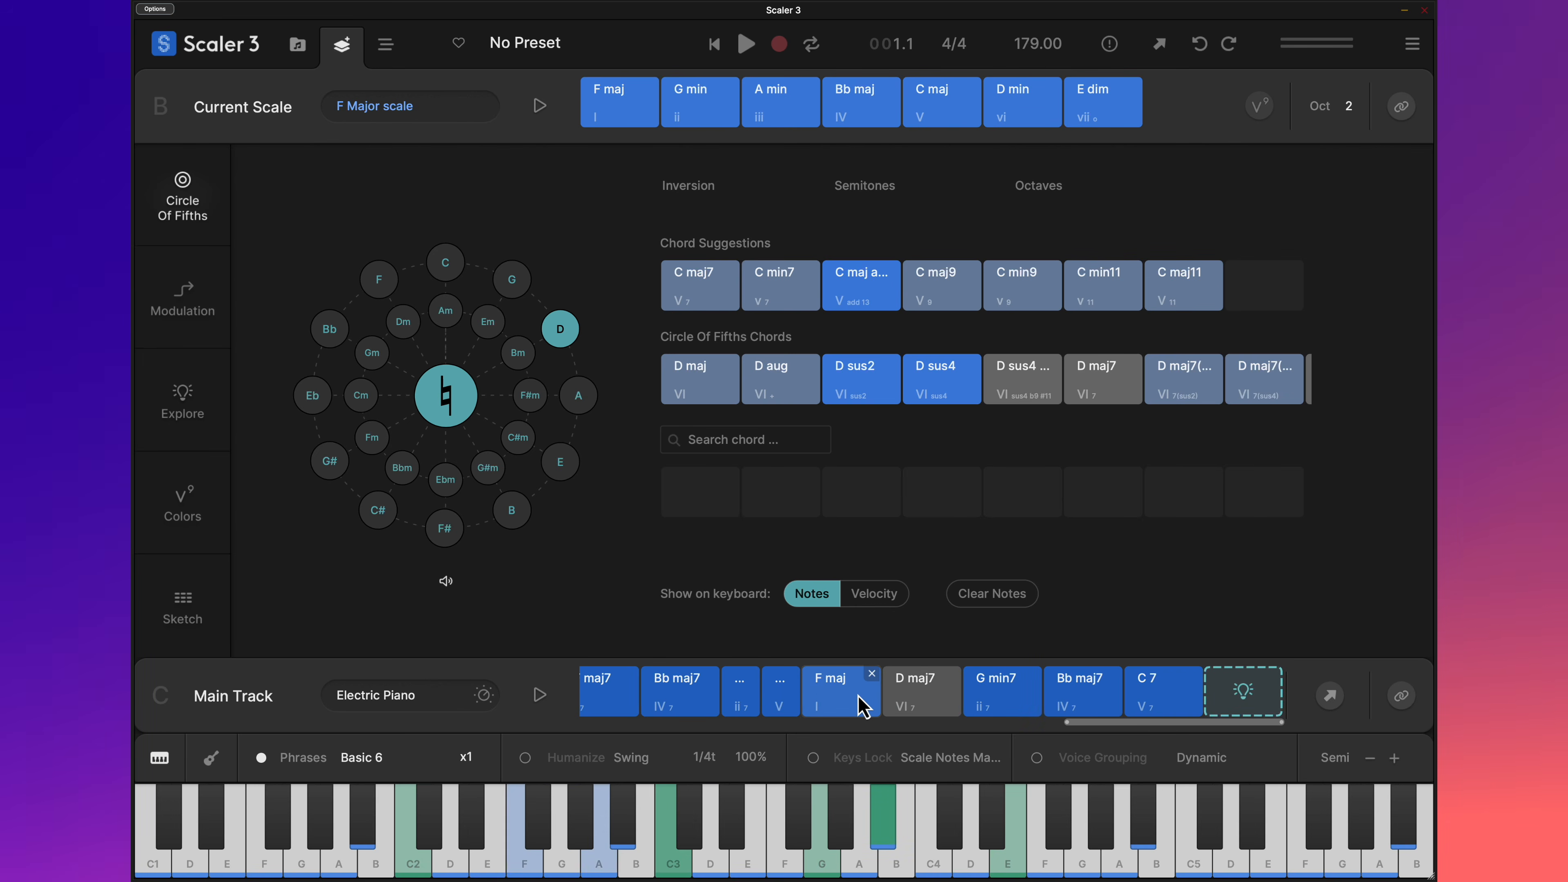
drag(863, 704, 1262, 704)
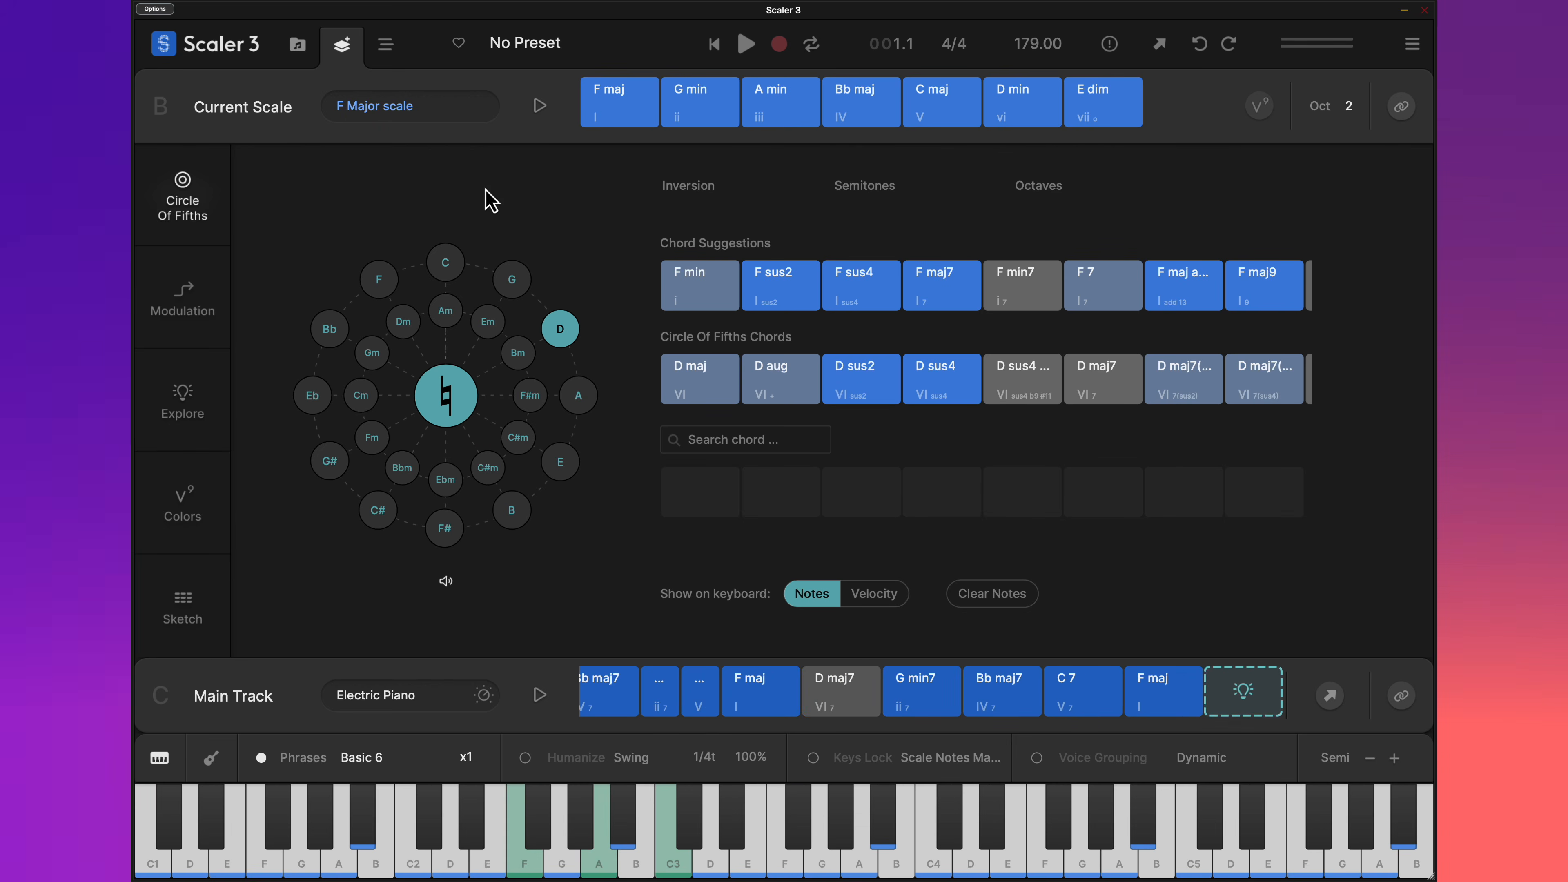
Step: Extend the Bass clip in the arrangement to the end of the final F maj chord at bar 29
click(388, 46)
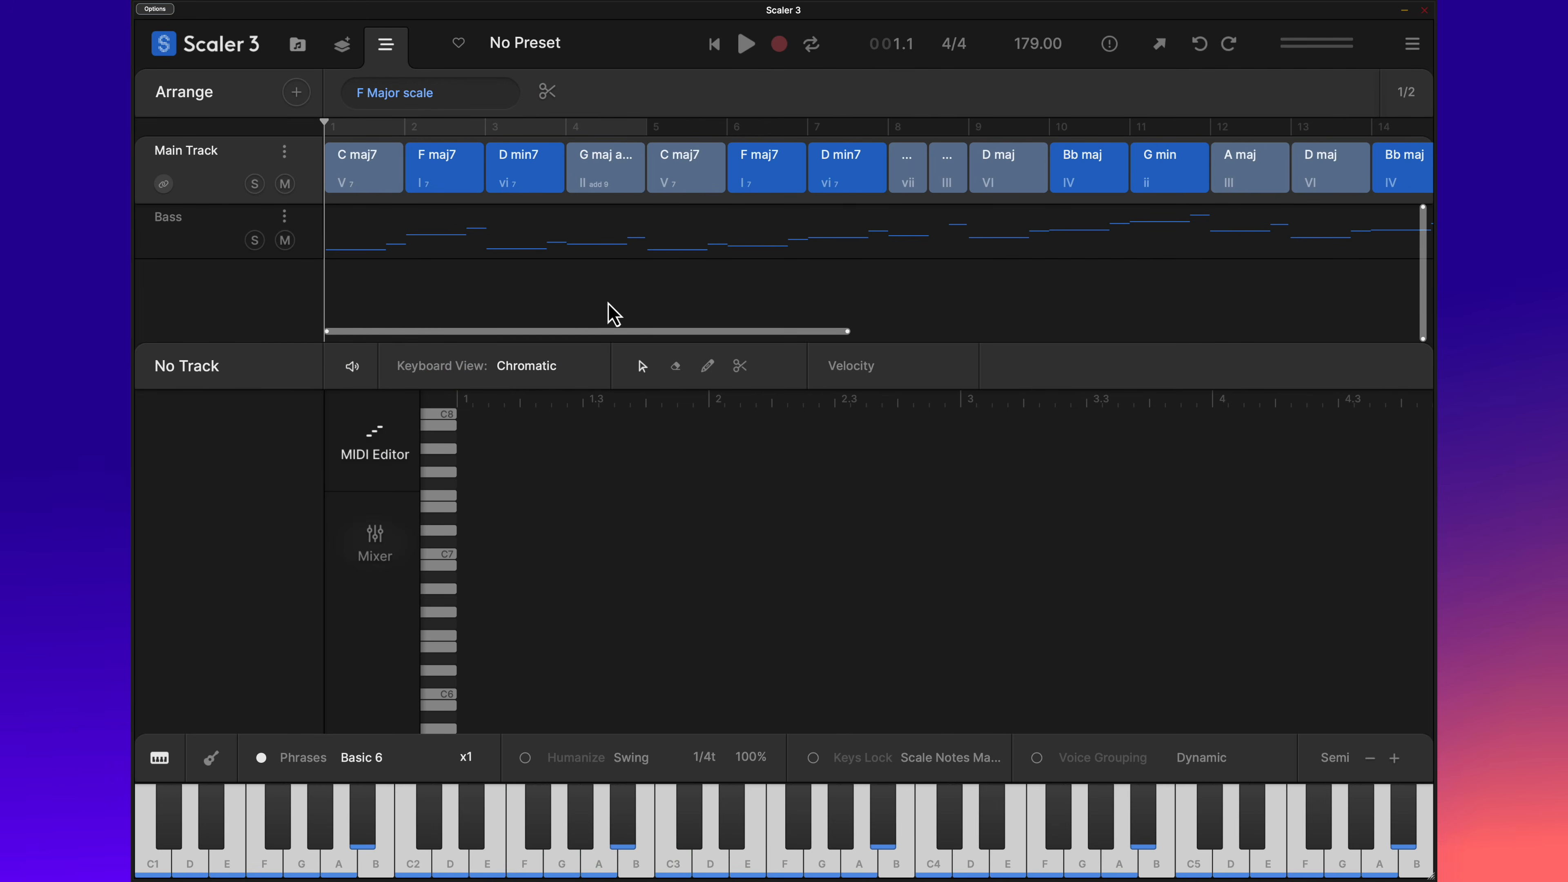
drag(633, 337, 1162, 388)
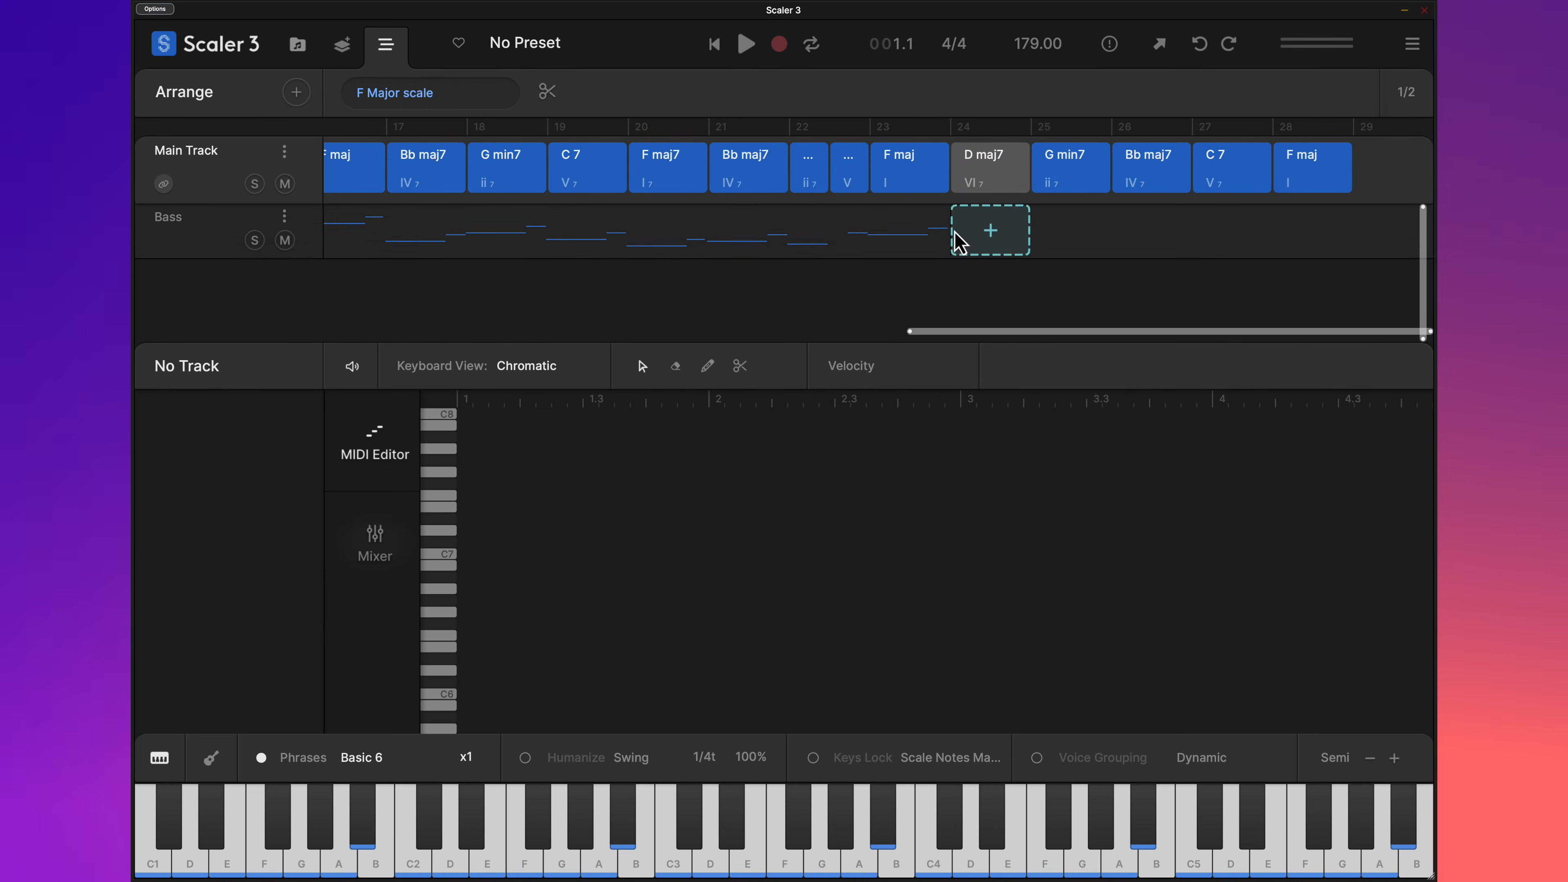
click(945, 235)
drag(945, 229, 1346, 237)
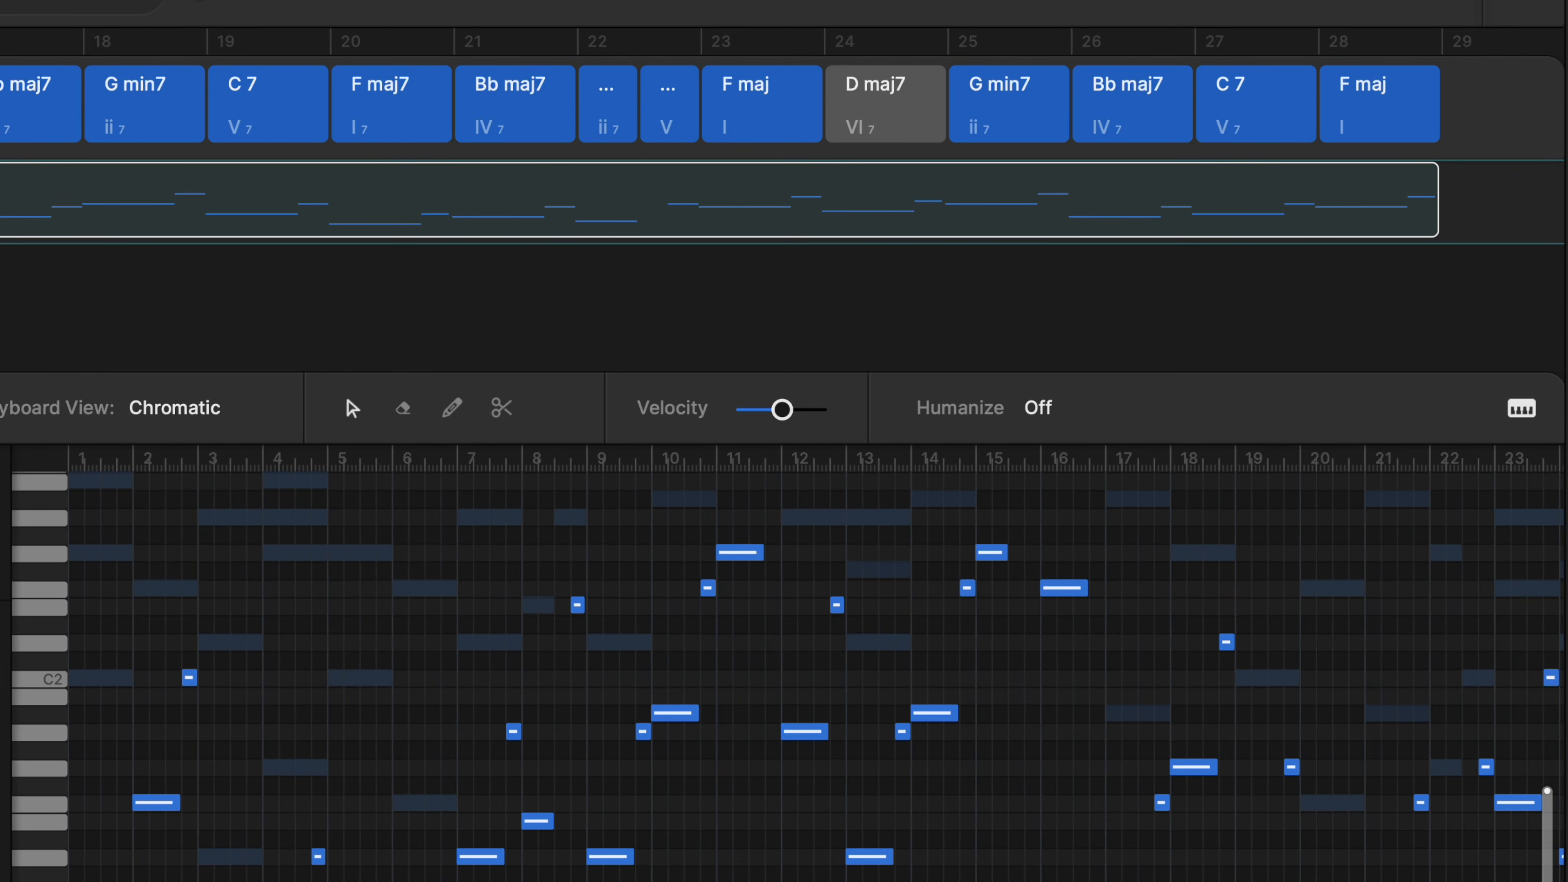
Step: Delete the short C2 note at the end of bar 28 in the Bass clip
drag(1263, 803, 1466, 805)
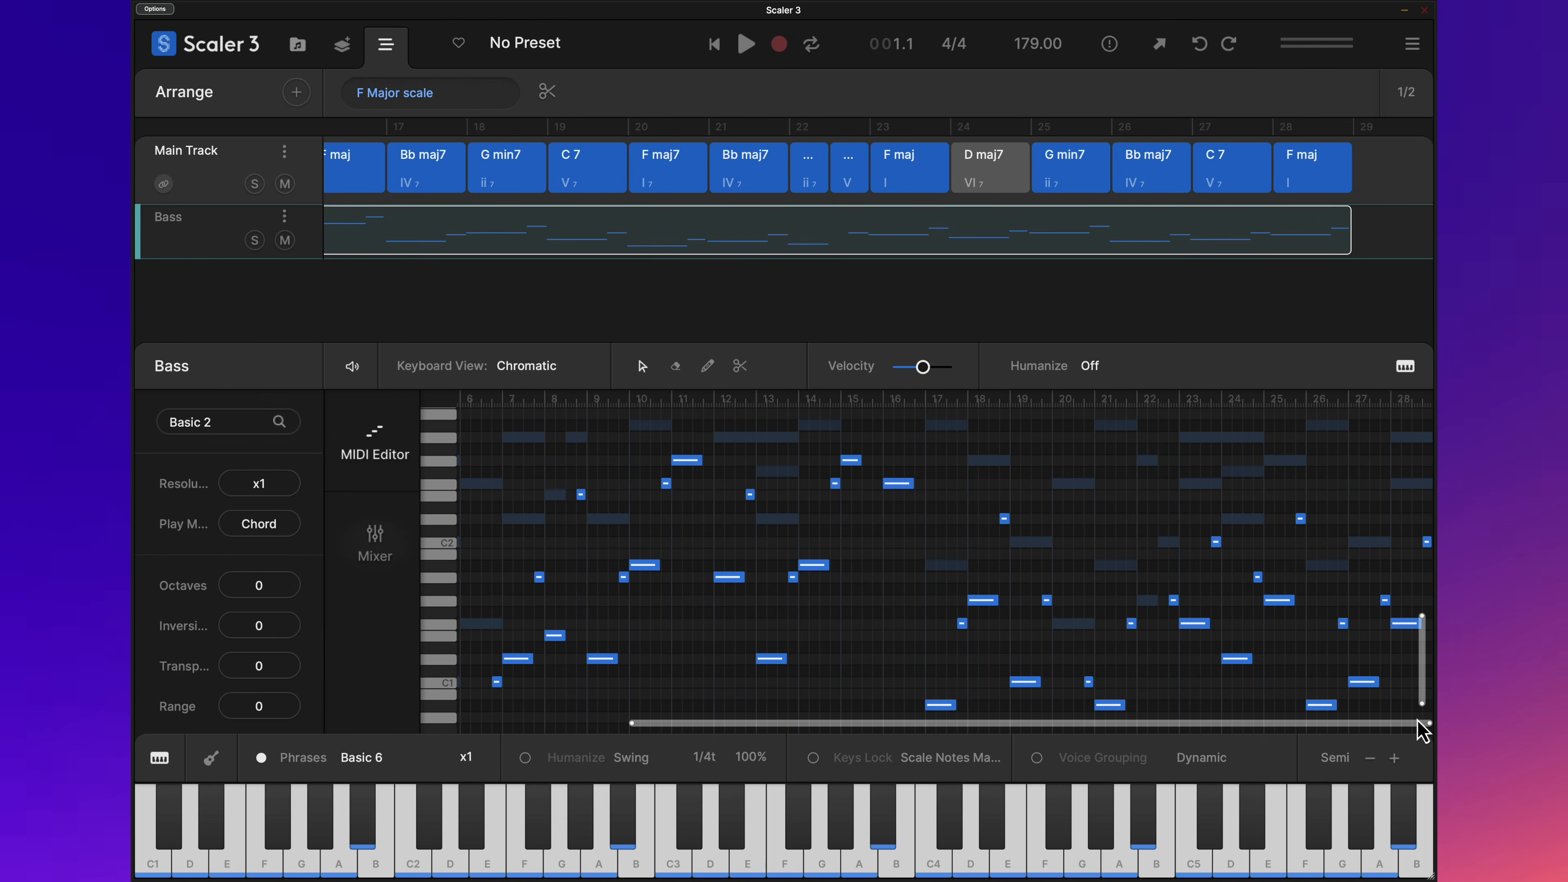
drag(1421, 700, 1423, 651)
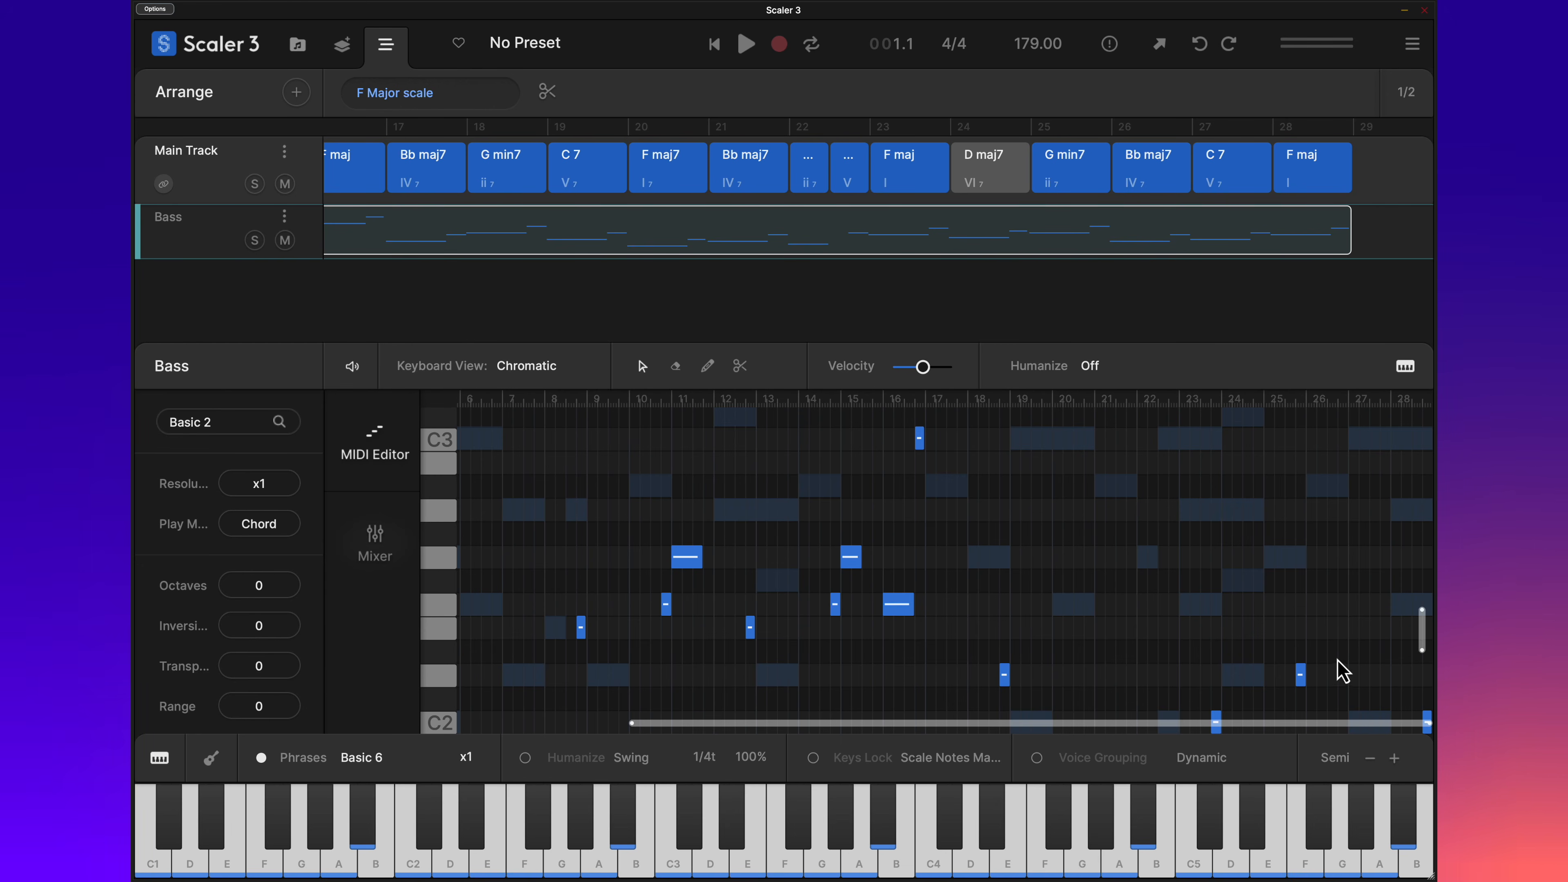
scroll(1343, 672, down, 5)
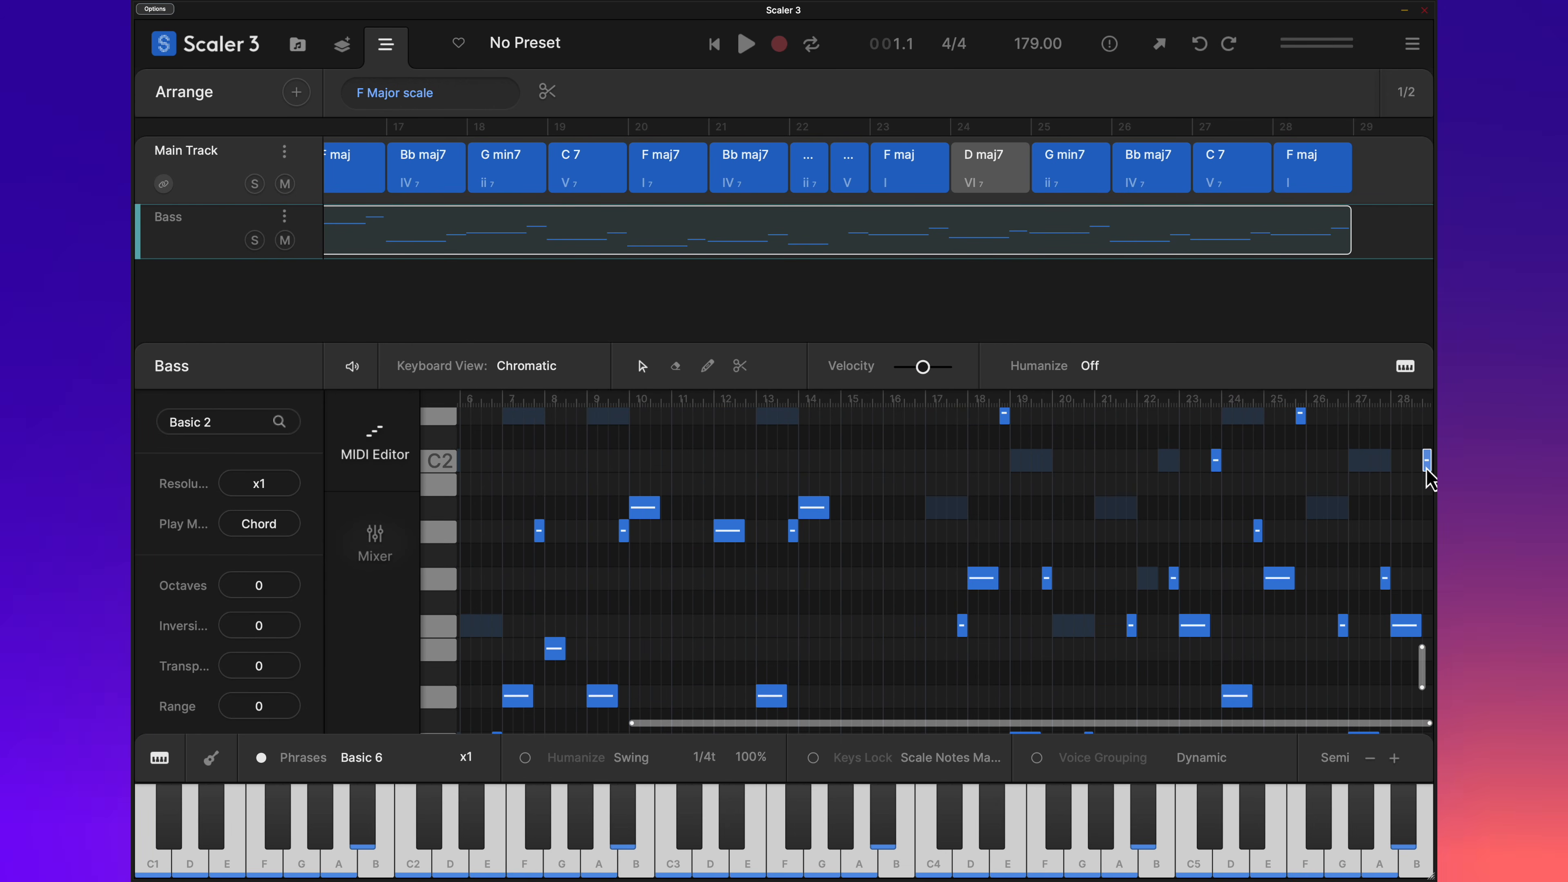
key(Delete)
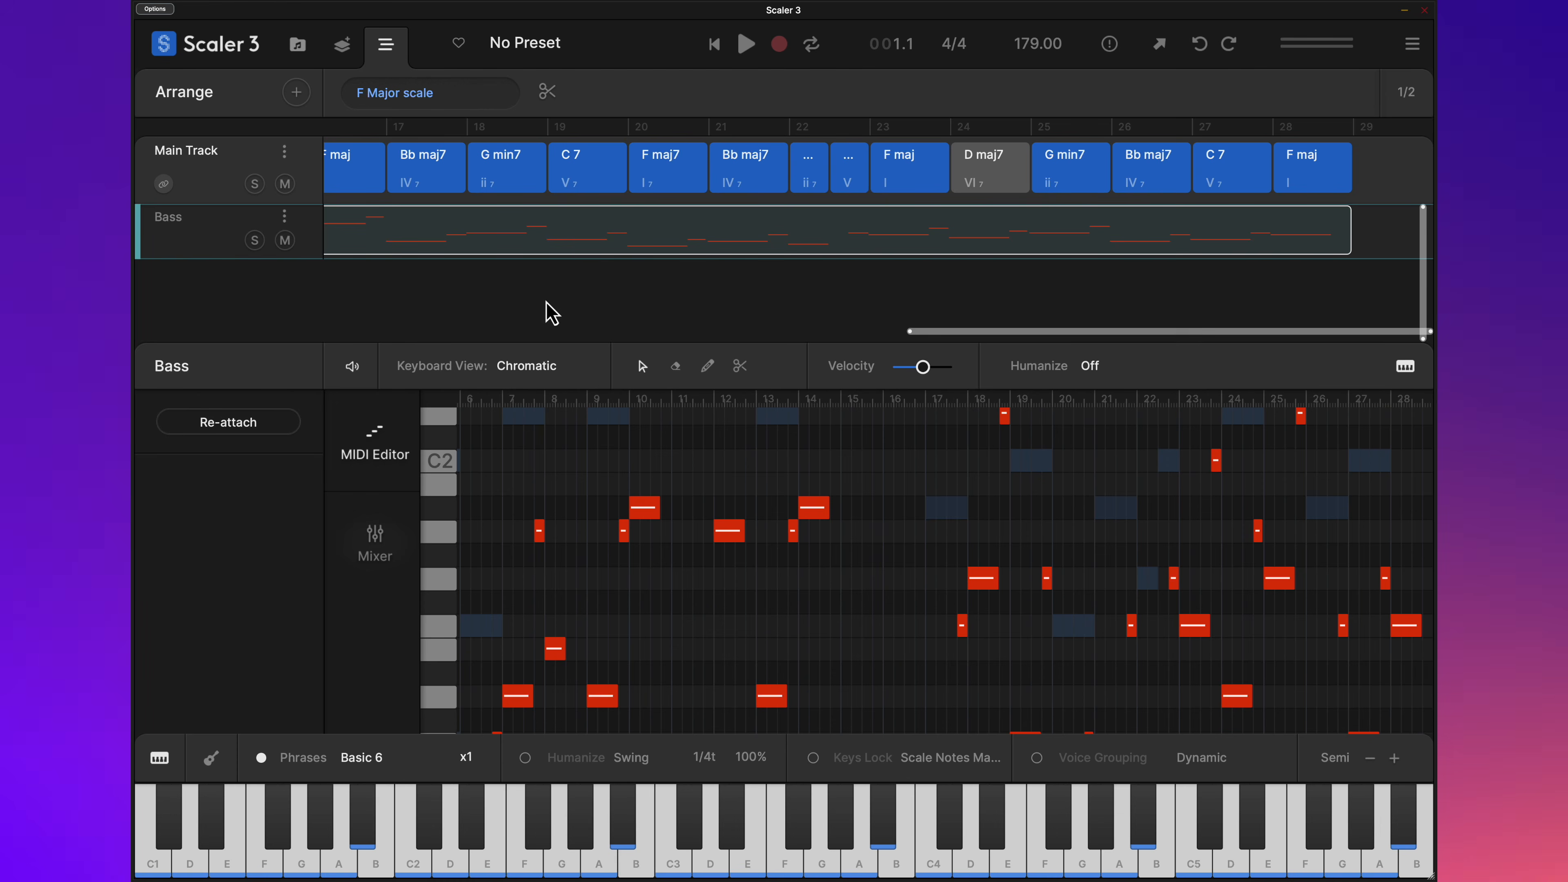
Step: Start adding a new track to the arrangement and browse the Expressions category of motions
scroll(525, 303, left, 10)
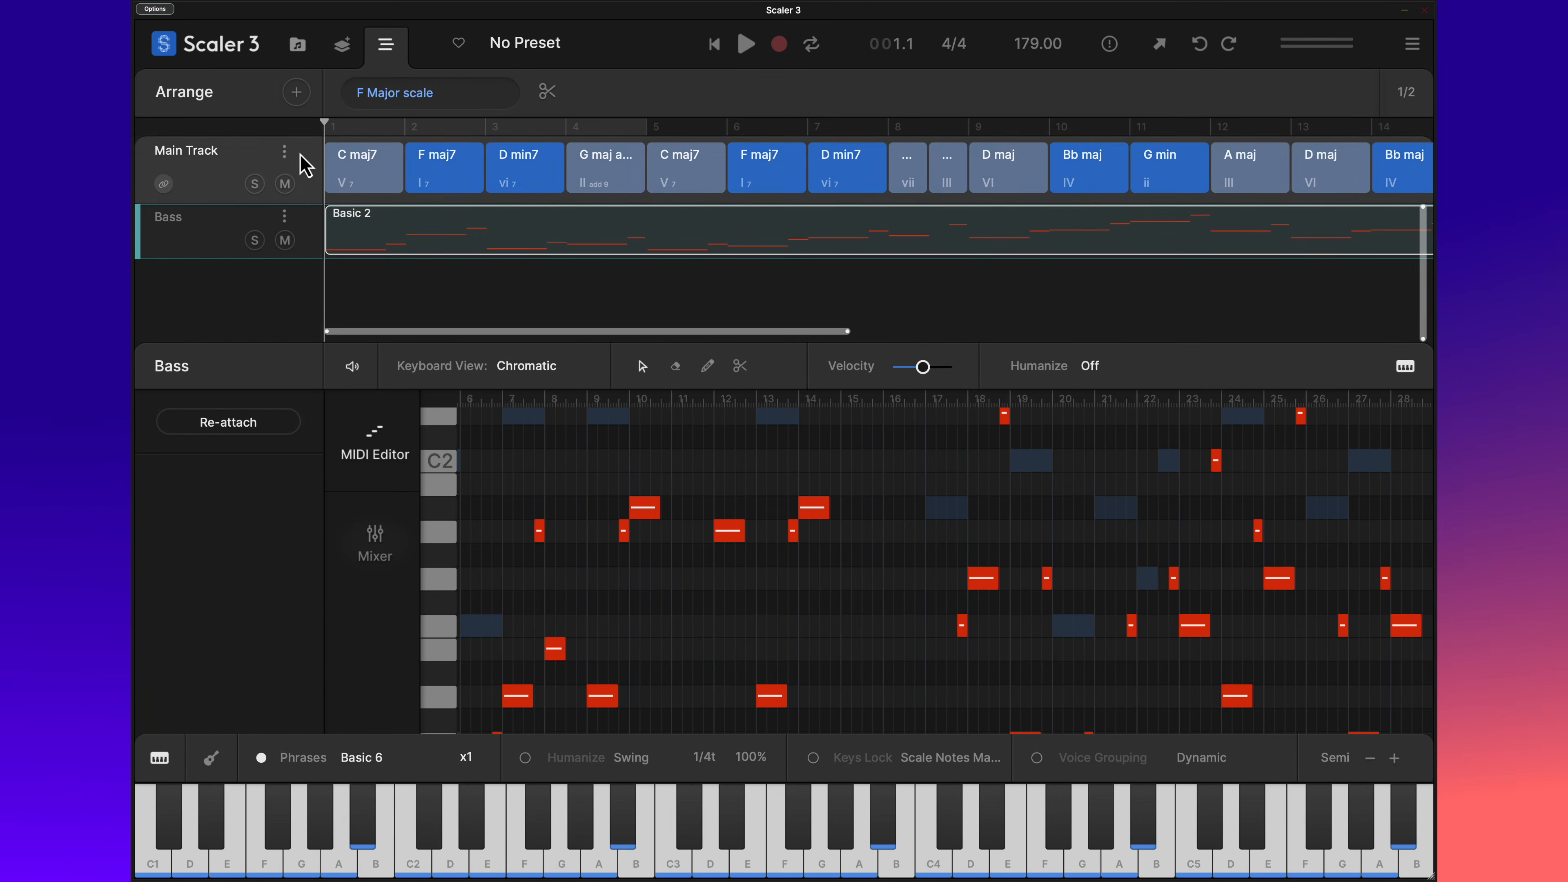
click(298, 96)
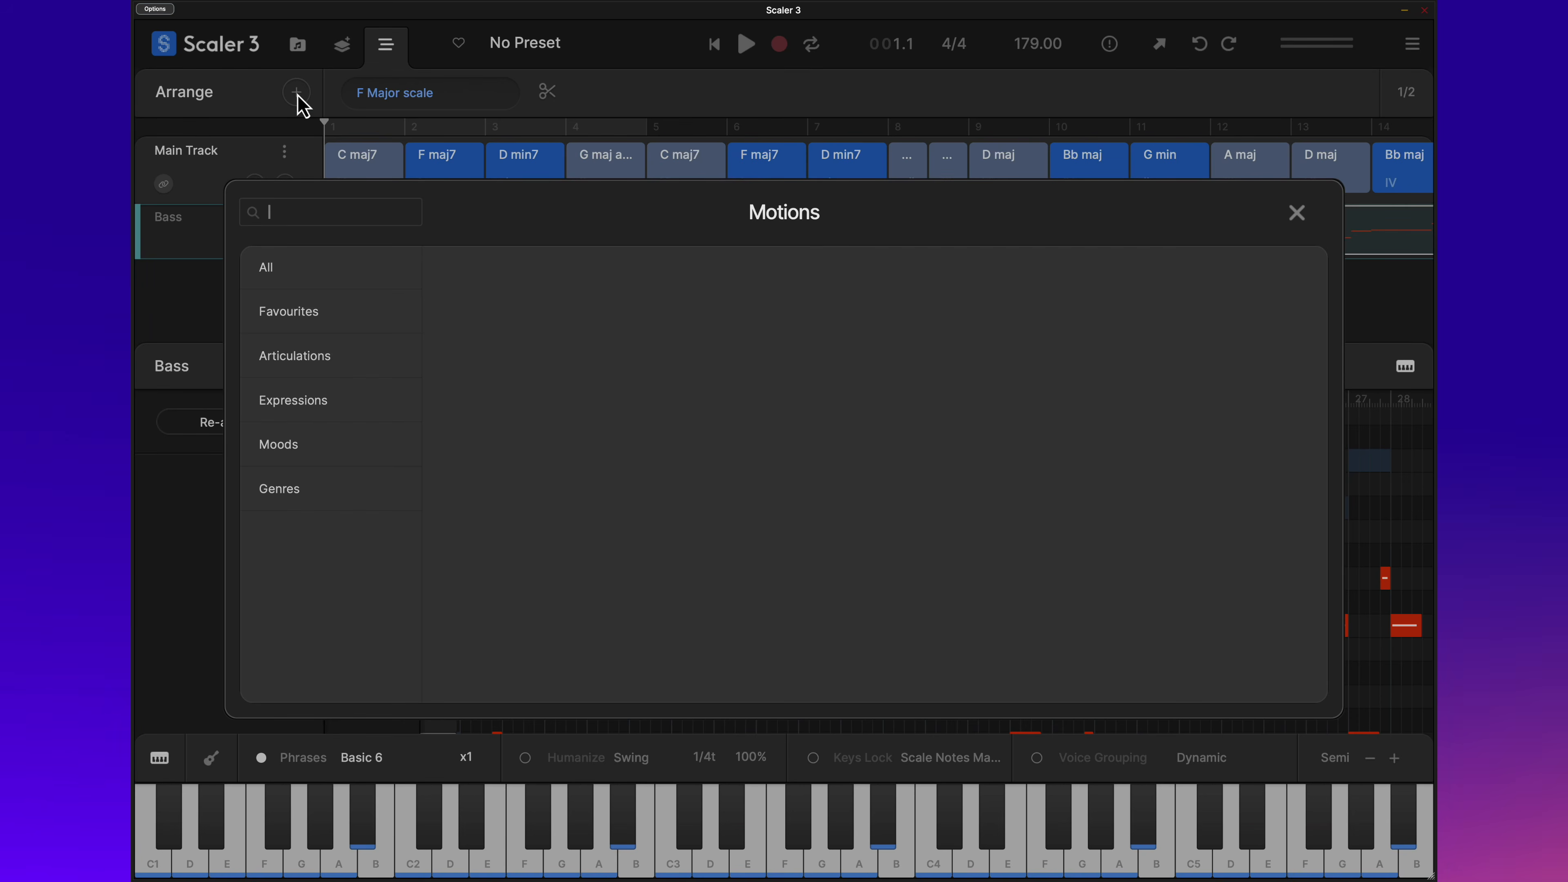
click(306, 415)
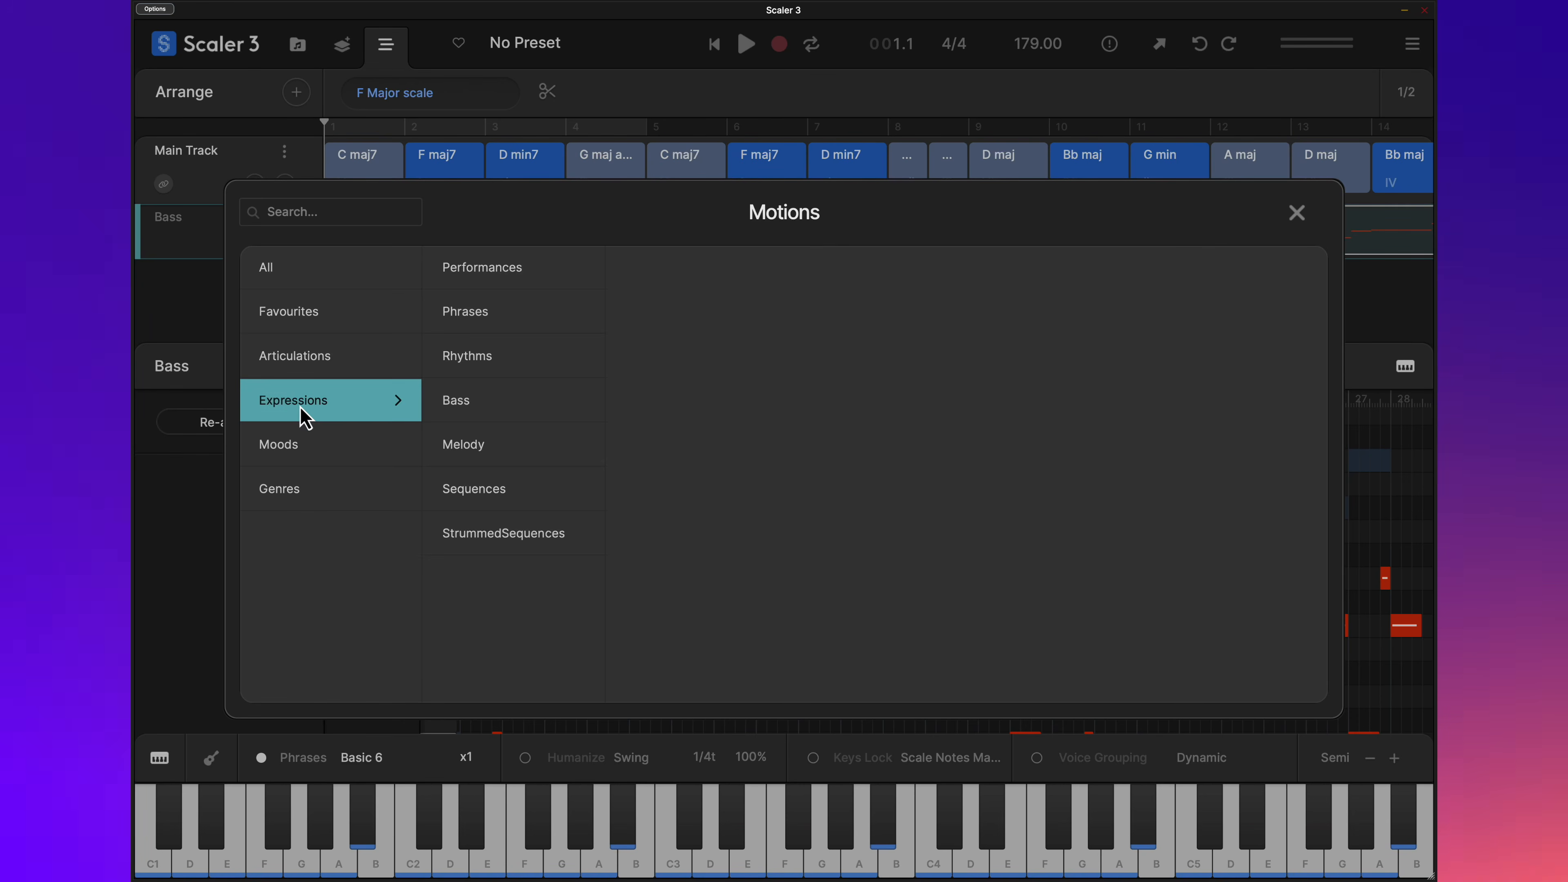